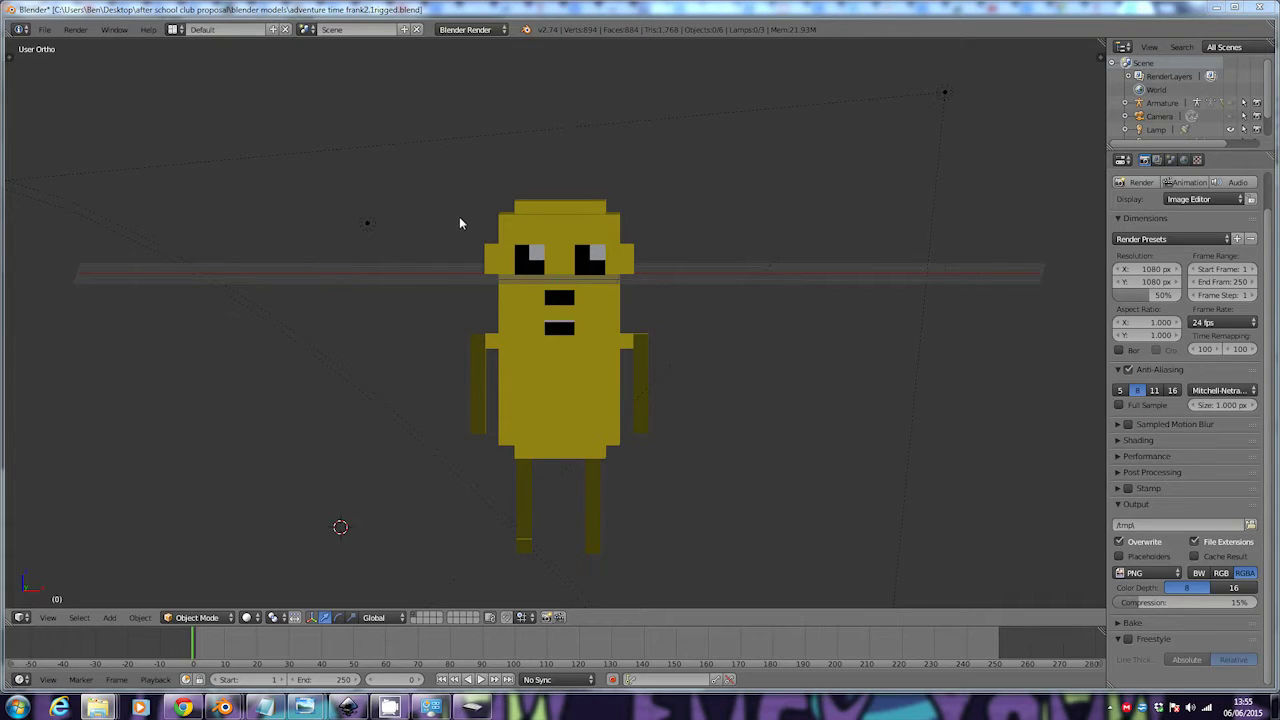
Step: Examine the finished blocky dog model and its reference images: toy, T-shirt, model sheet, front view and side view
middle_drag(460, 217, 363, 230)
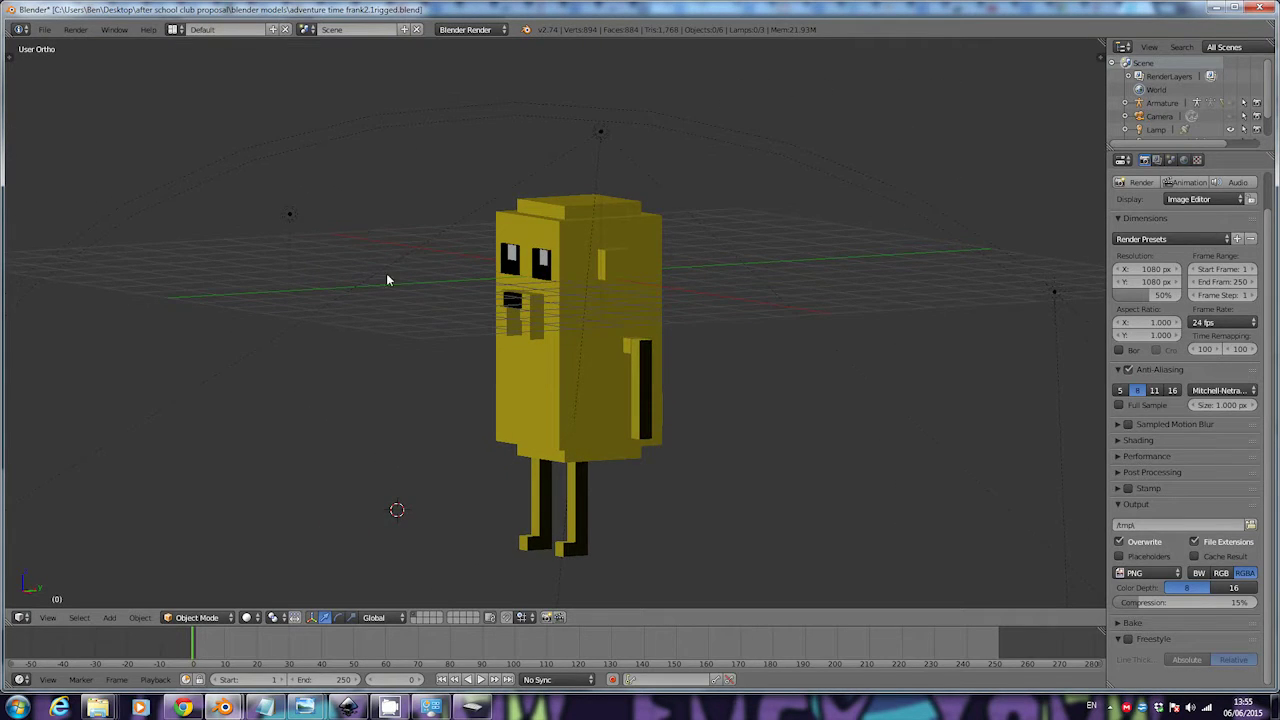
mouse_move(305, 707)
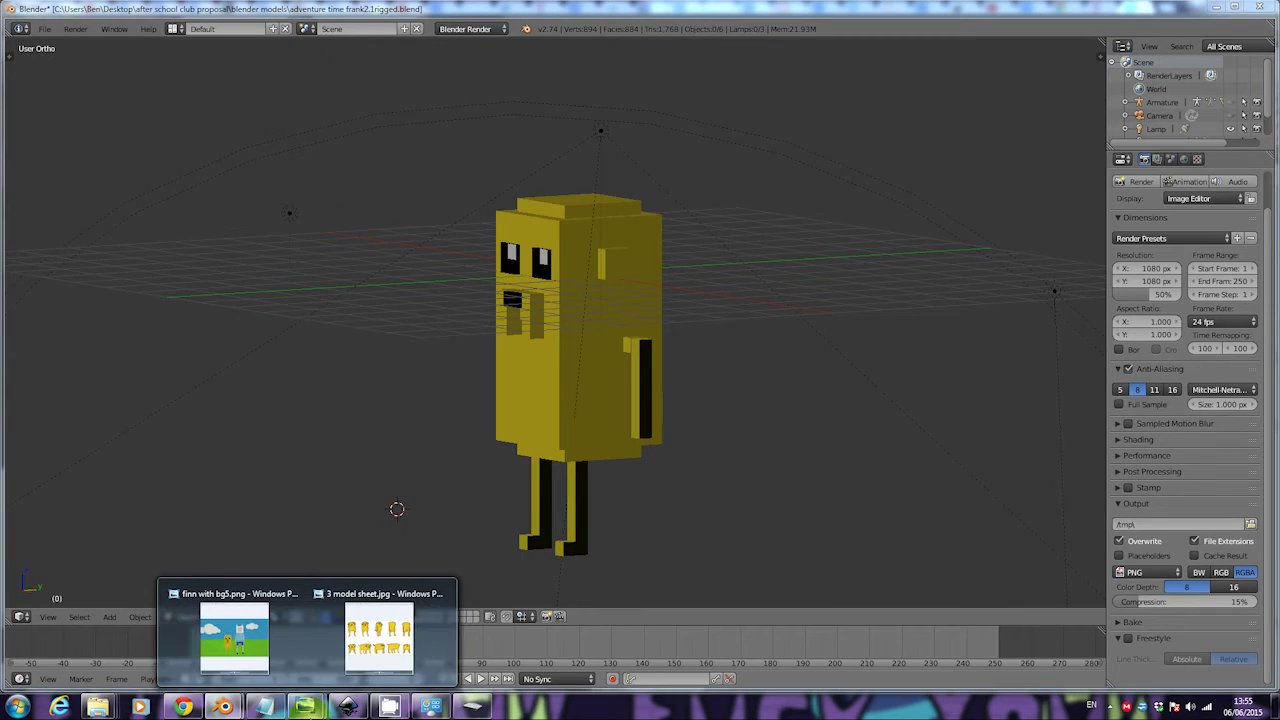
click(390, 640)
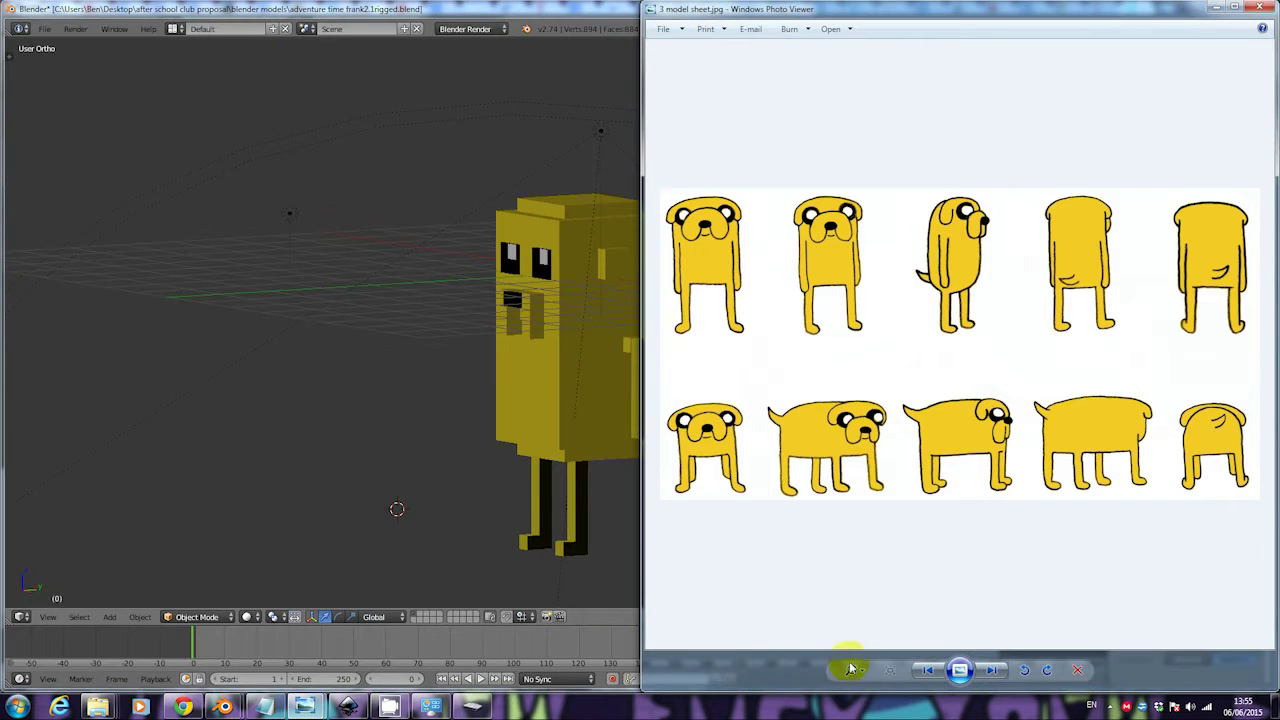
click(929, 677)
click(929, 677)
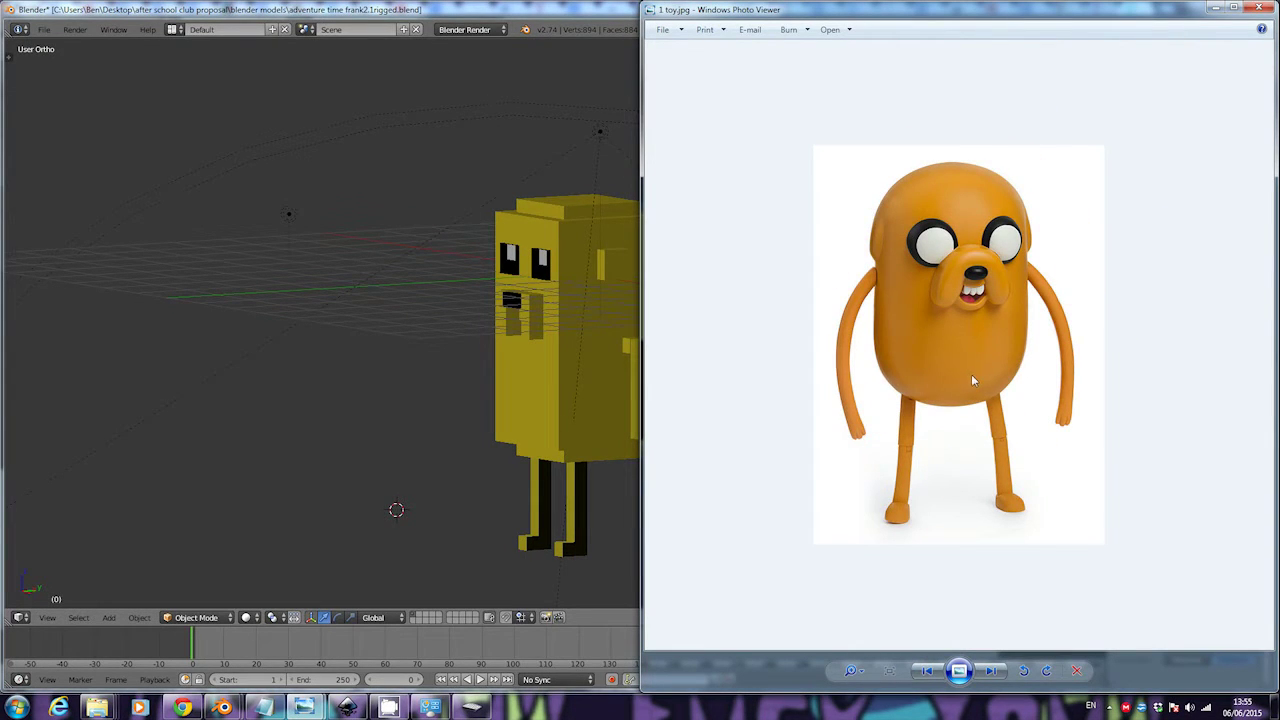
click(990, 670)
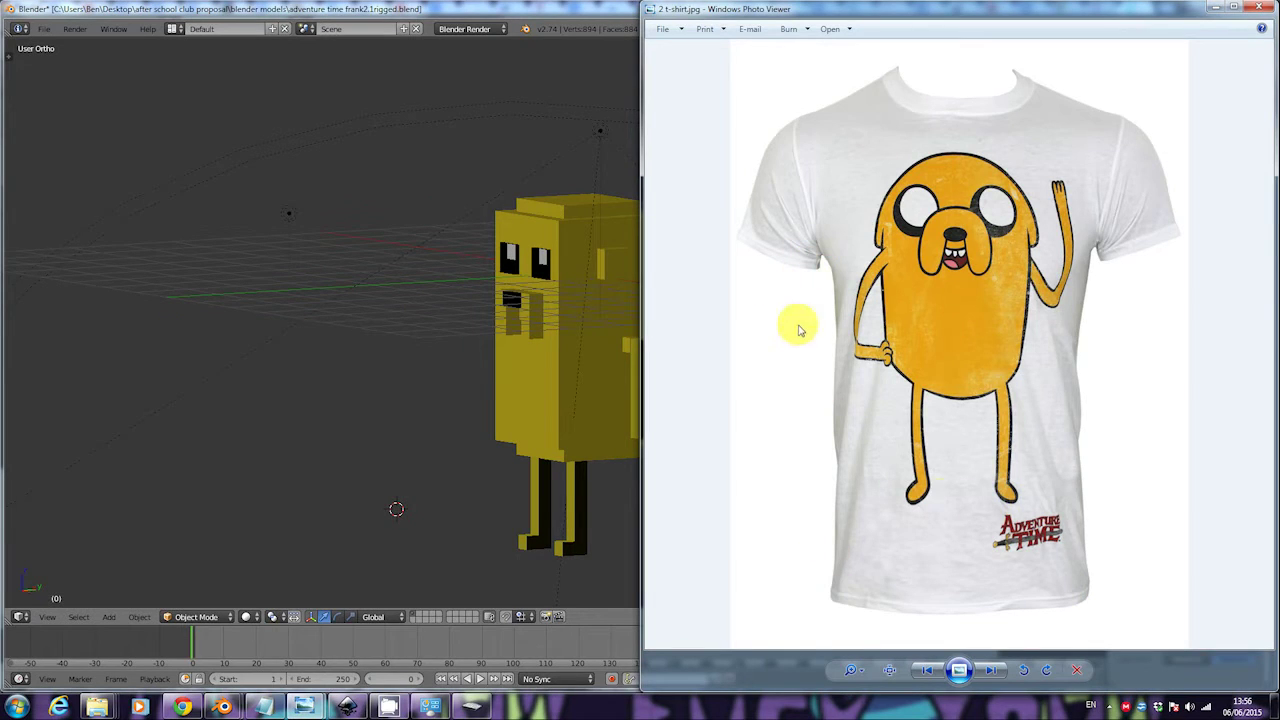
click(990, 672)
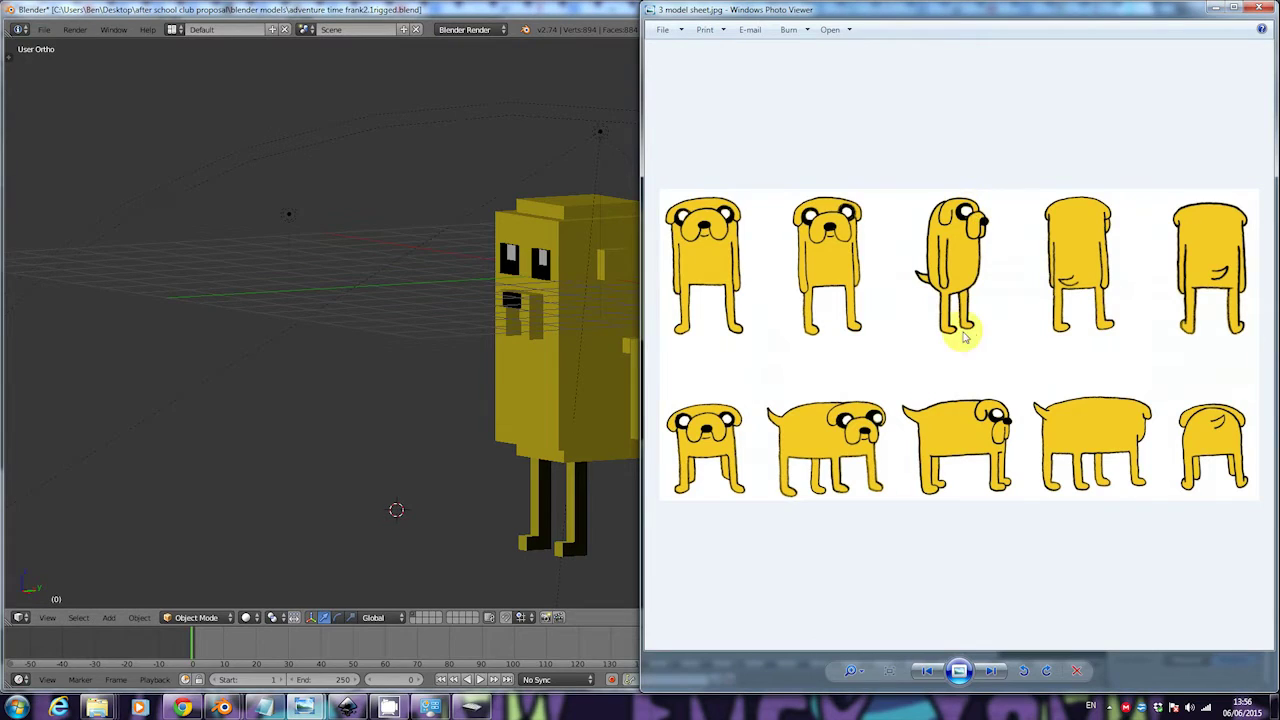
click(991, 671)
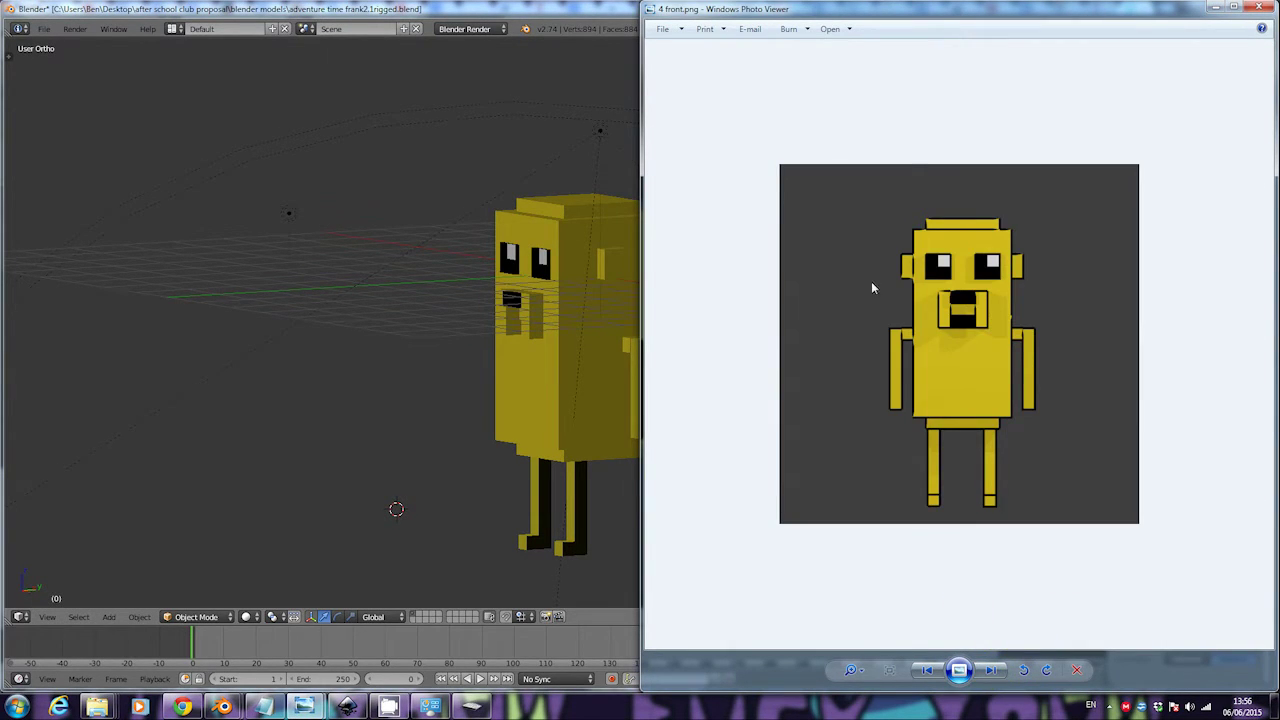
click(993, 670)
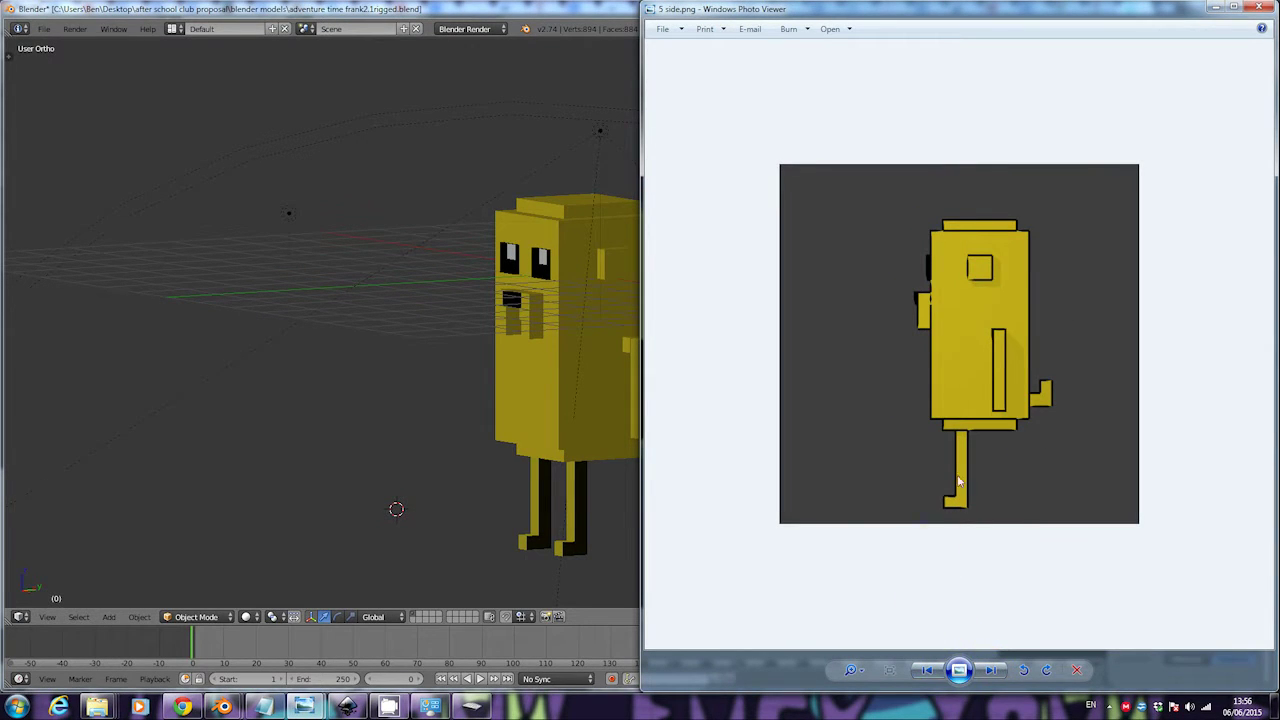
click(928, 677)
click(990, 670)
click(930, 676)
click(990, 670)
click(355, 377)
middle_drag(520, 394, 637, 380)
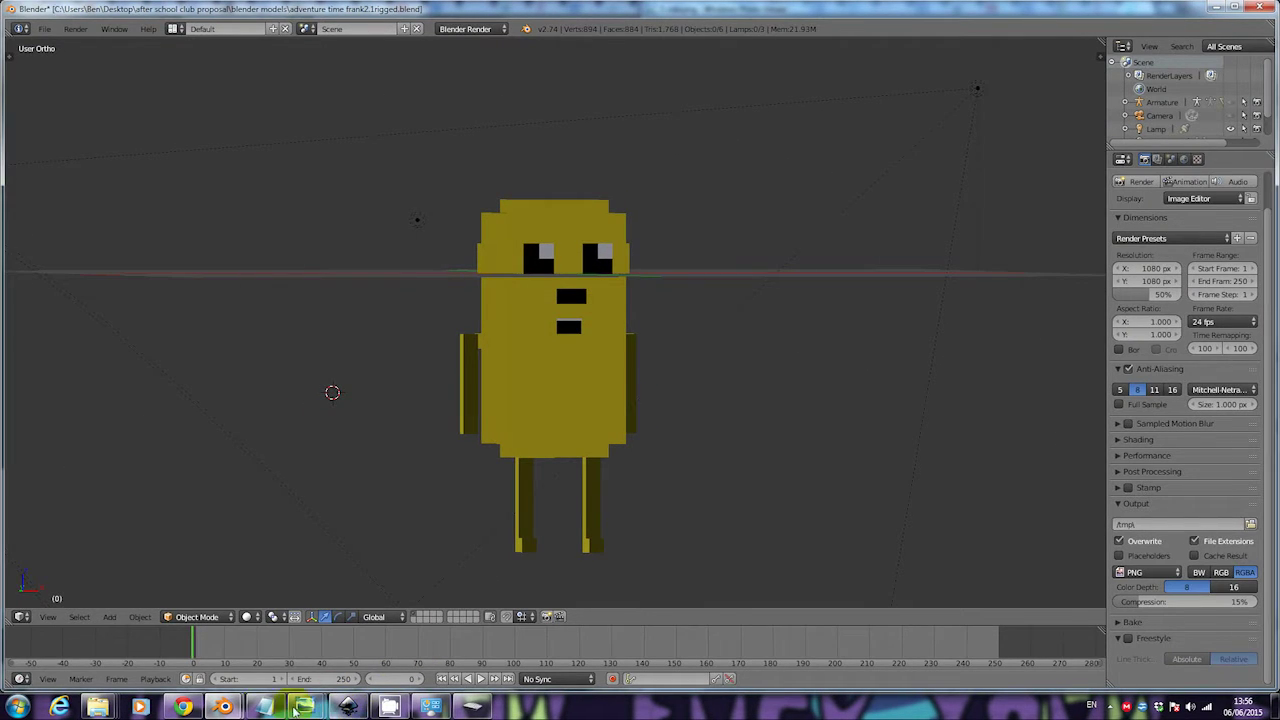
Step: Switch to the other Blender window with the default scene, try selecting the camera and lamp, and leave the cube selected
mouse_move(220, 706)
click(194, 671)
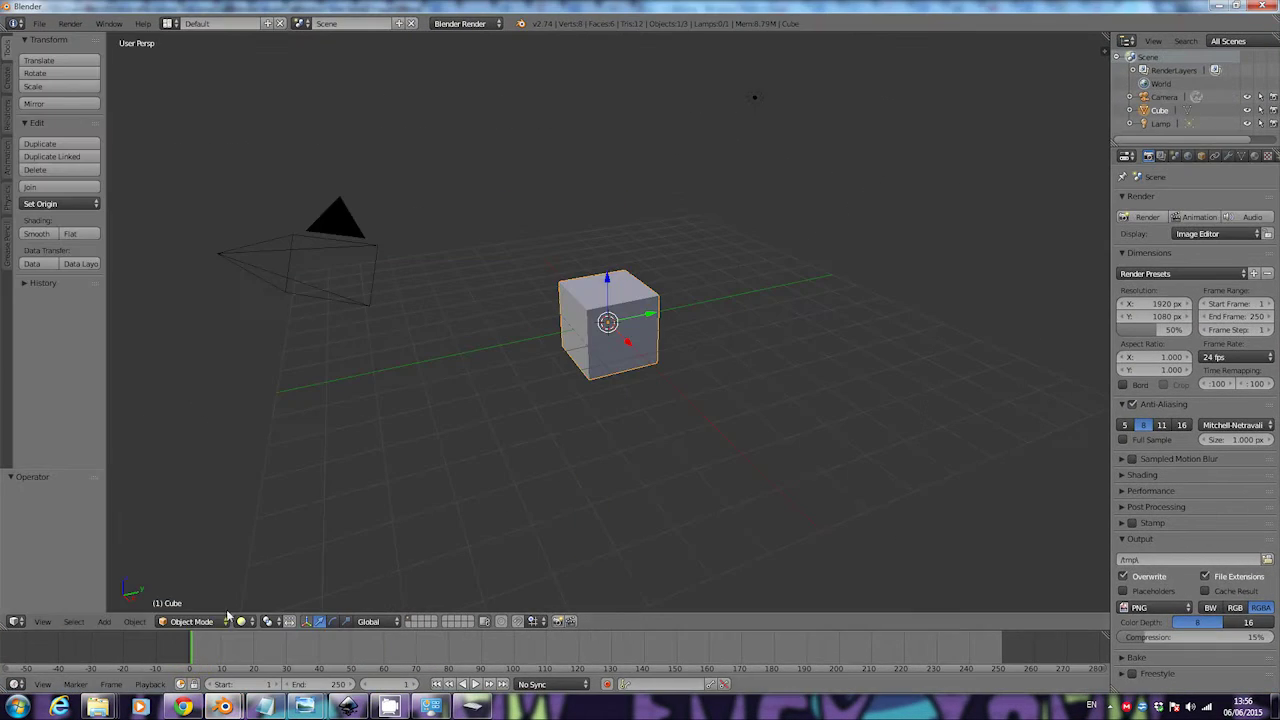
right_click(272, 264)
right_click(643, 346)
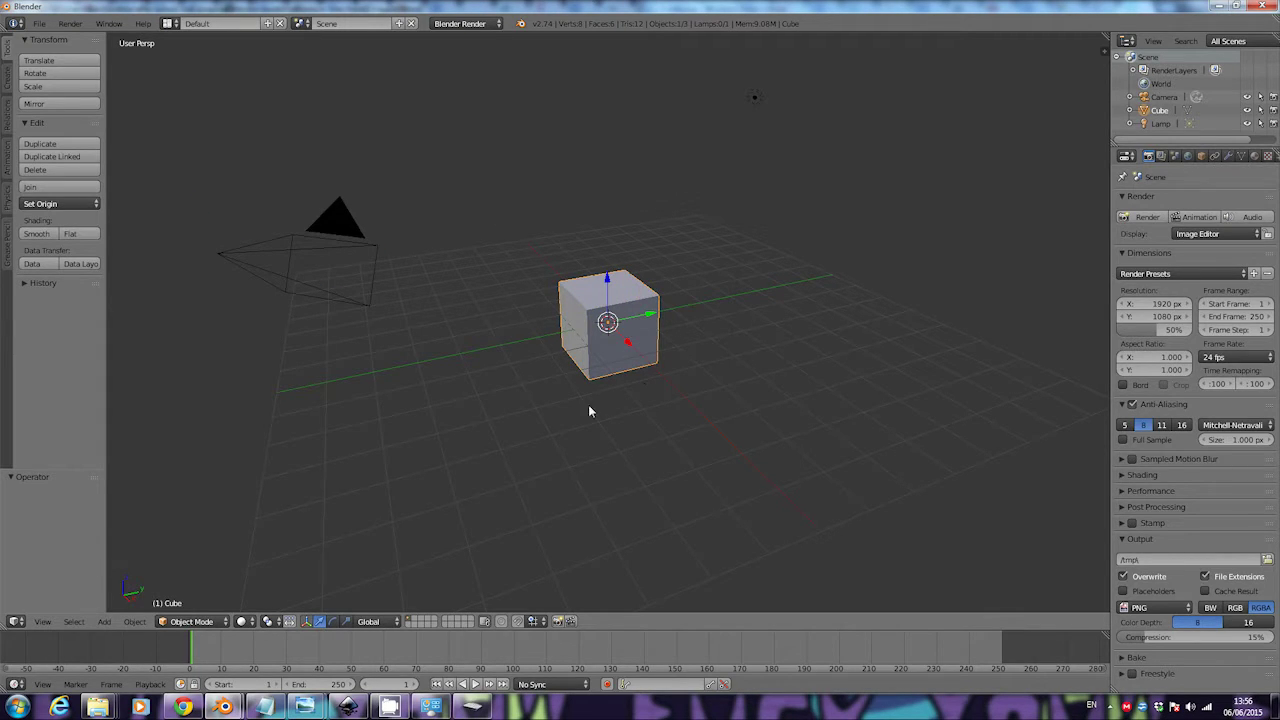
right_click(755, 98)
right_click(626, 321)
Step: Start the Screencast Keys display from the 3D view's properties and hide those properties again
click(1107, 54)
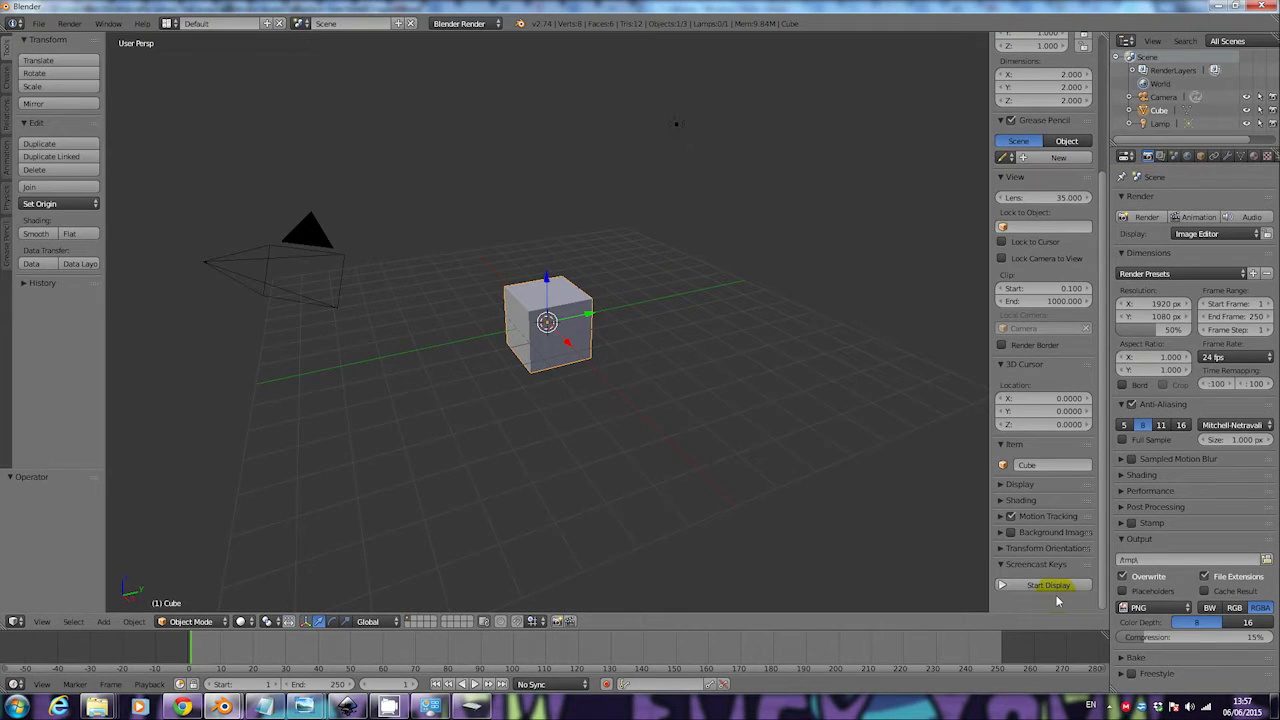
click(1052, 587)
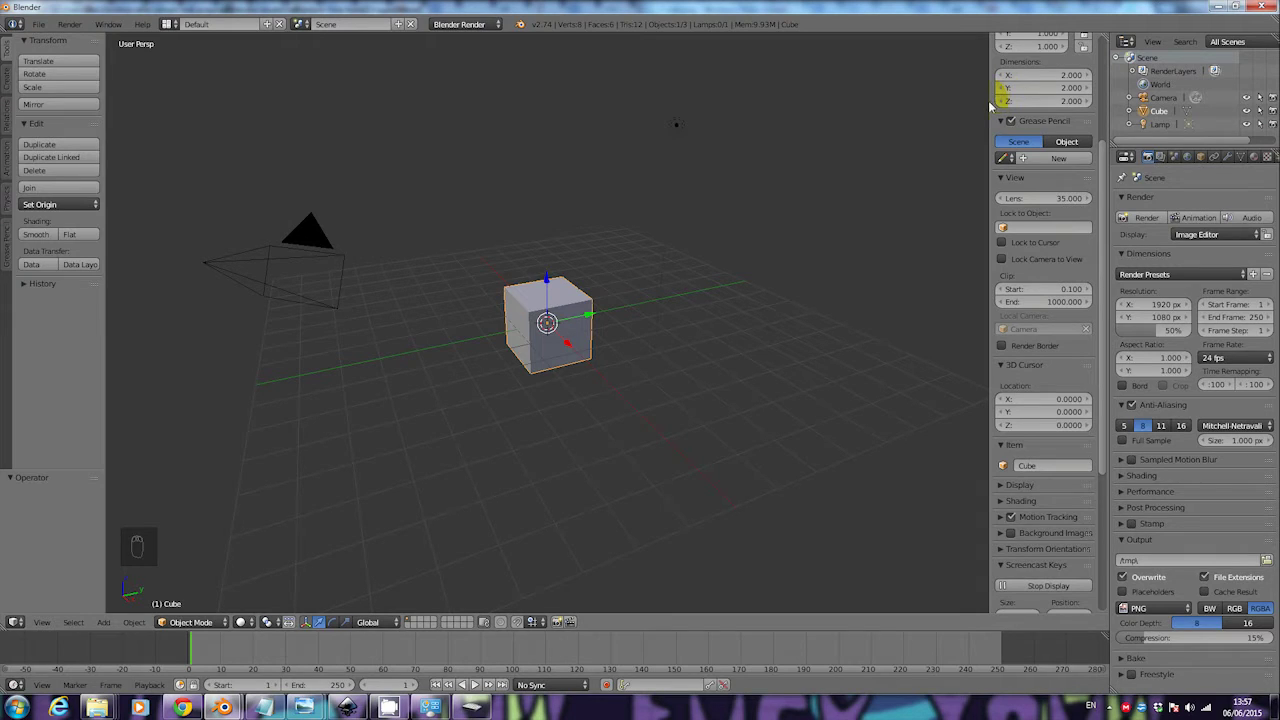
key(n)
click(607, 318)
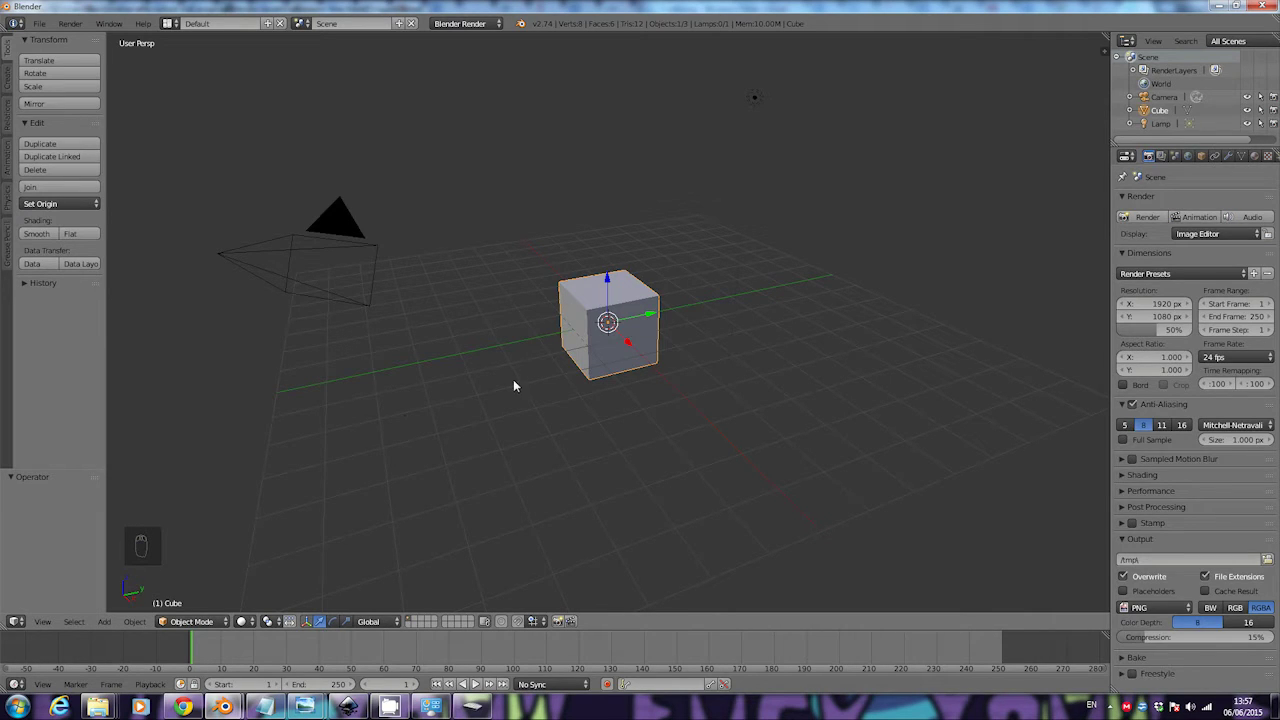
Step: Put the cube into Edit Mode and show it in the front orthographic view
click(192, 622)
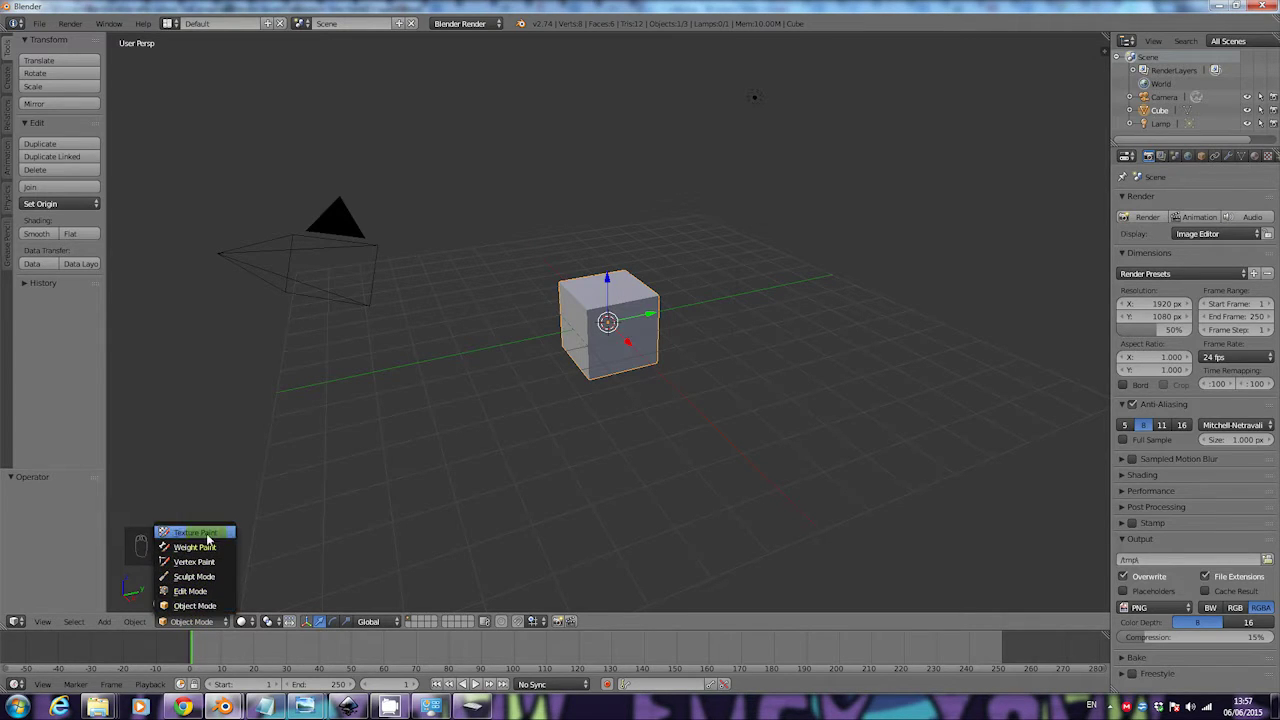
click(195, 592)
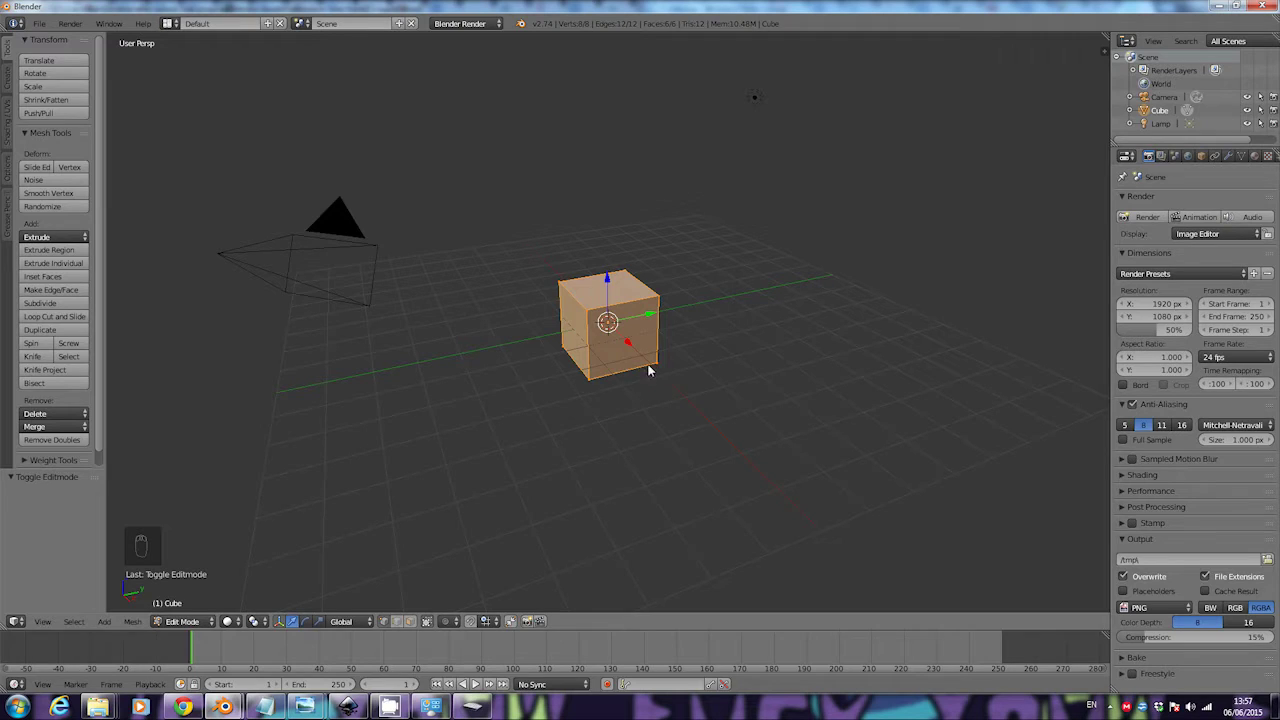
click(44, 622)
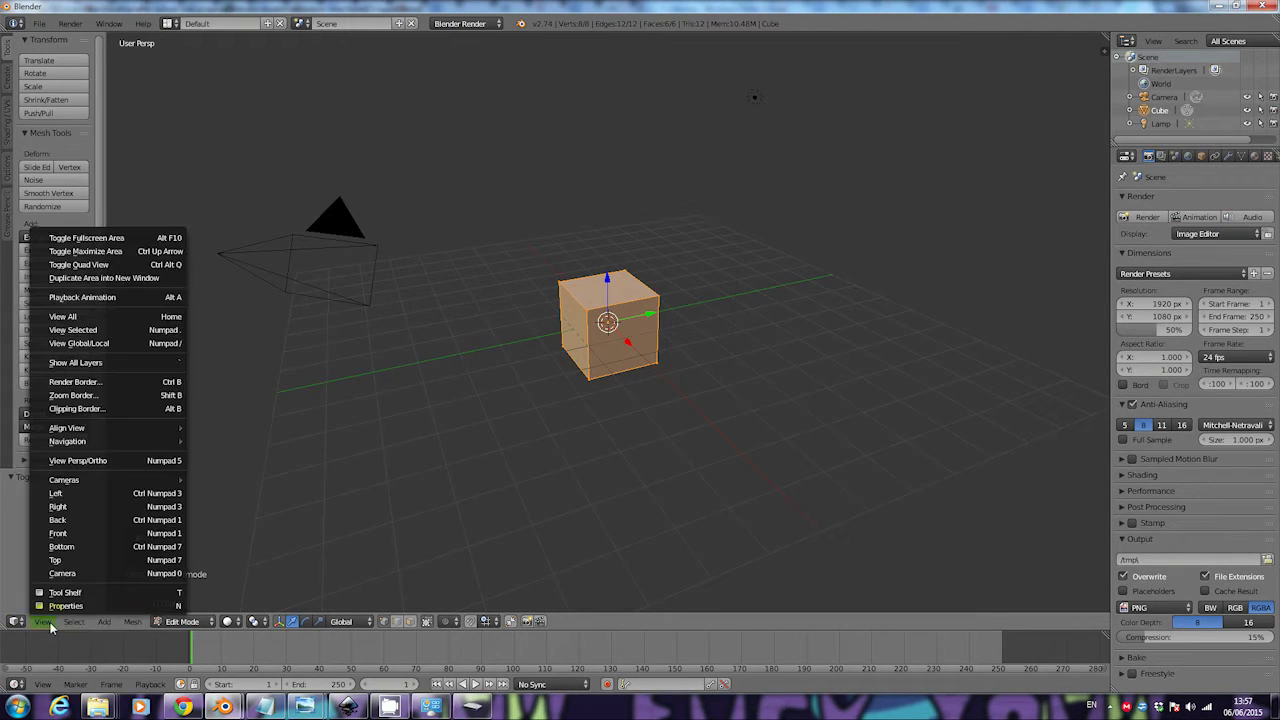
click(64, 534)
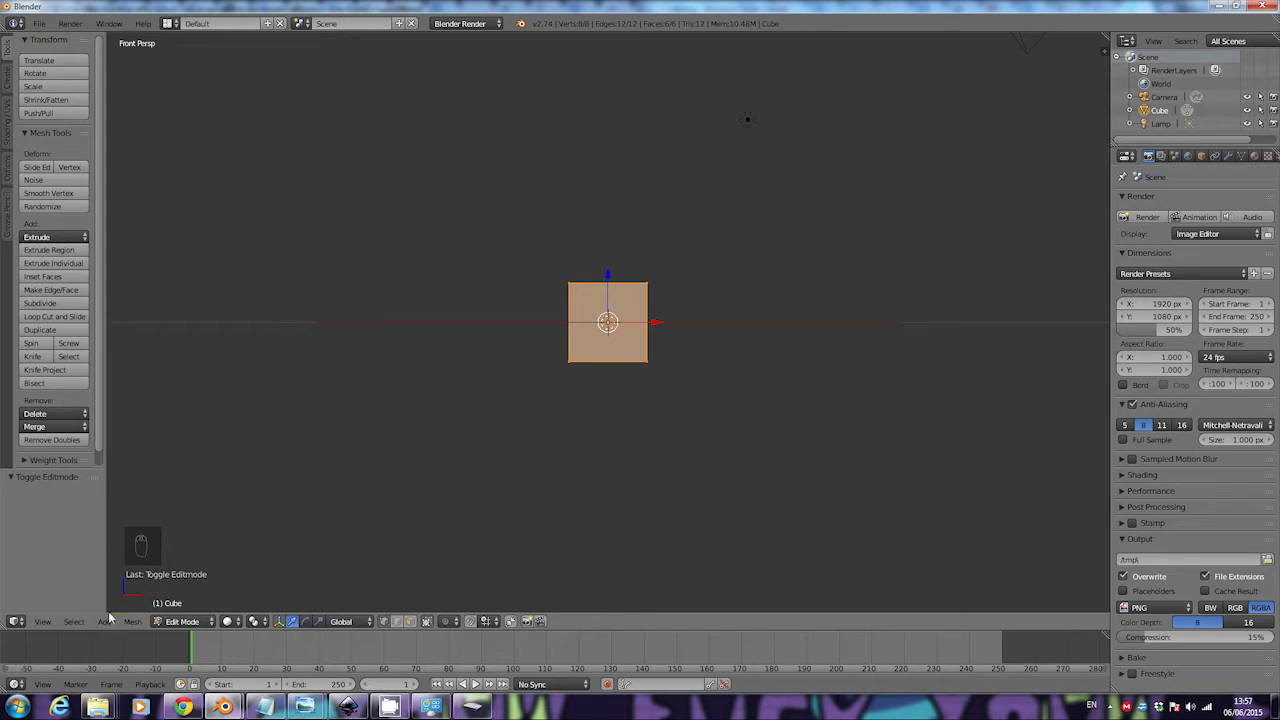
click(40, 622)
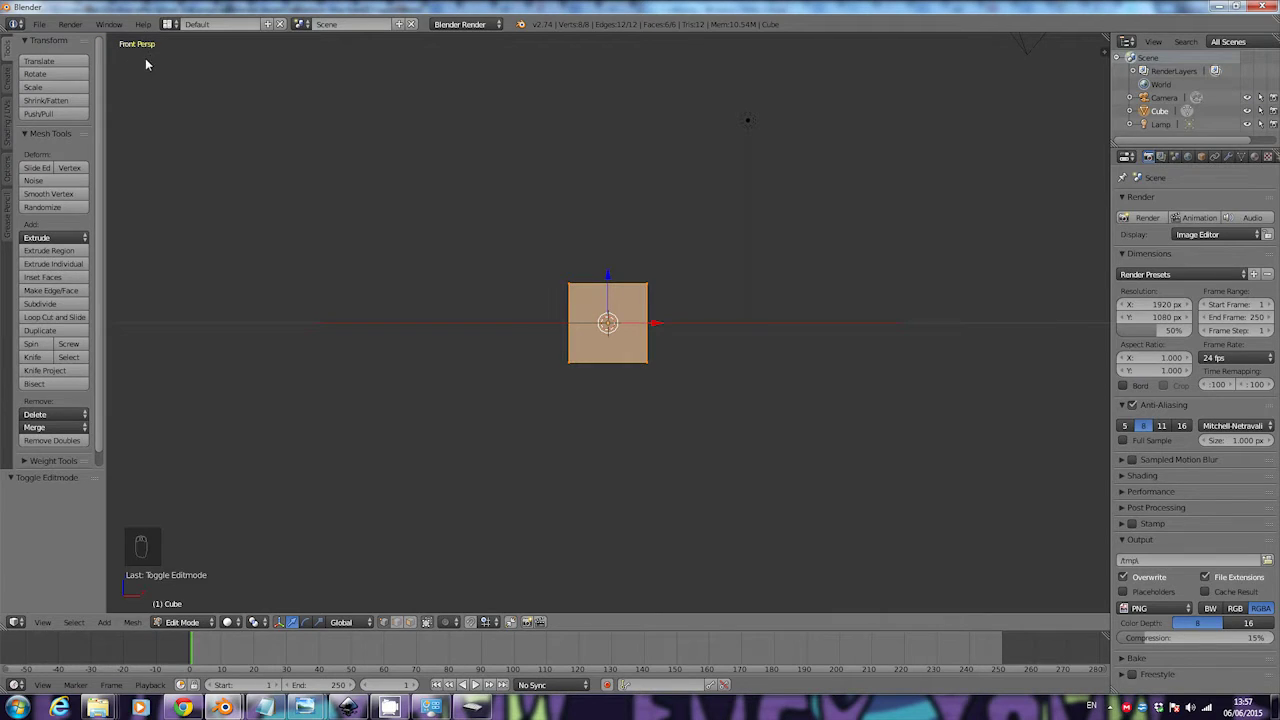
click(42, 622)
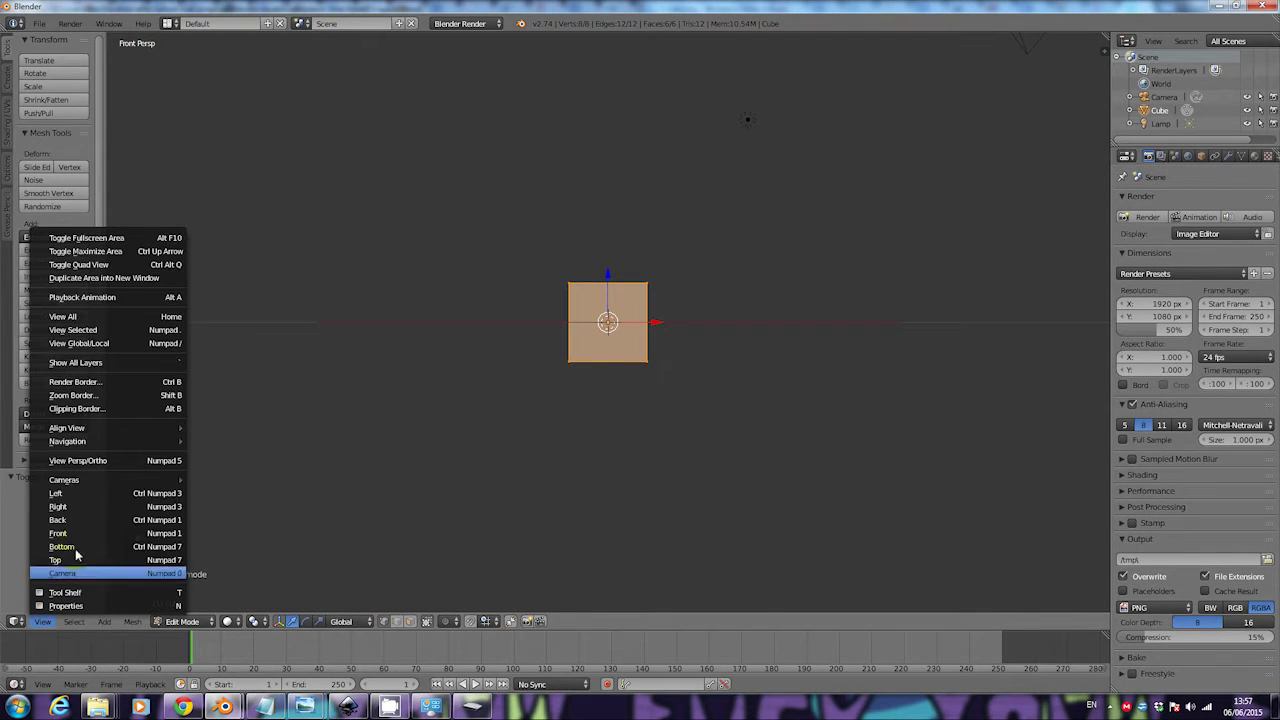
click(94, 461)
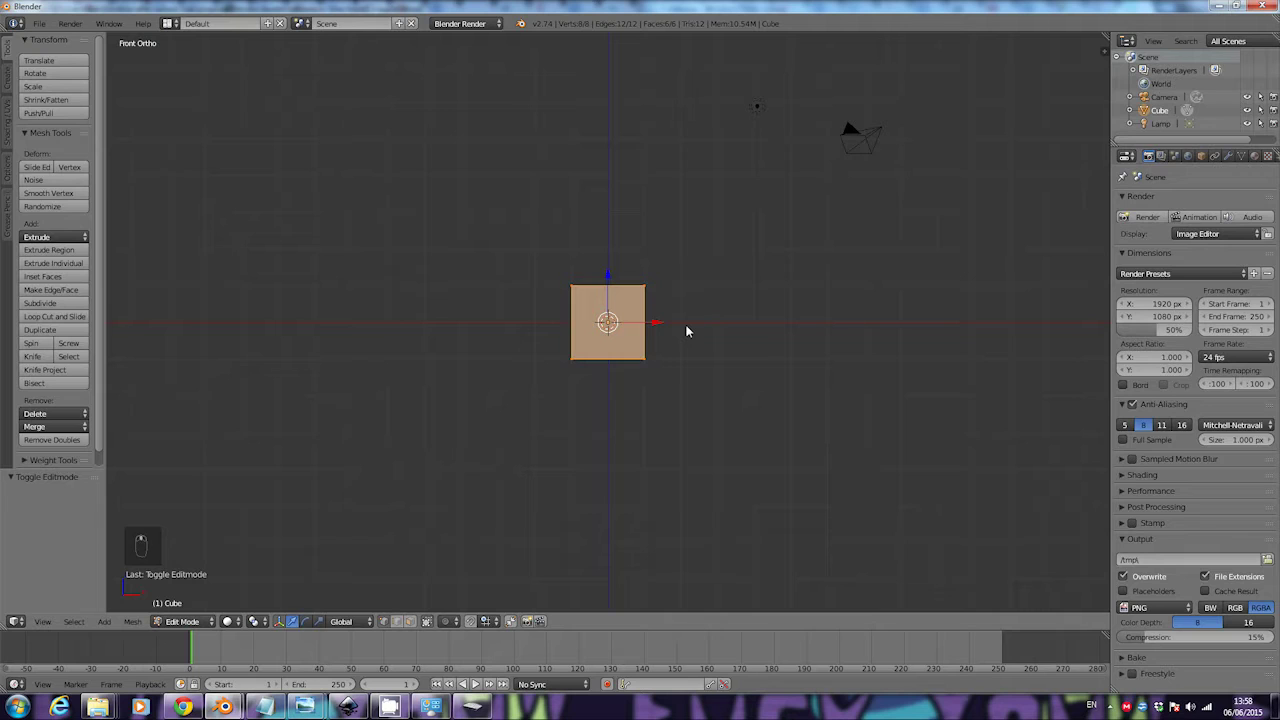
Step: Inspect the cube's front face up close by selecting each of its four corner vertices in turn
scroll(686, 345, down, 3)
scroll(680, 371, up, 3)
scroll(674, 343, up, 10)
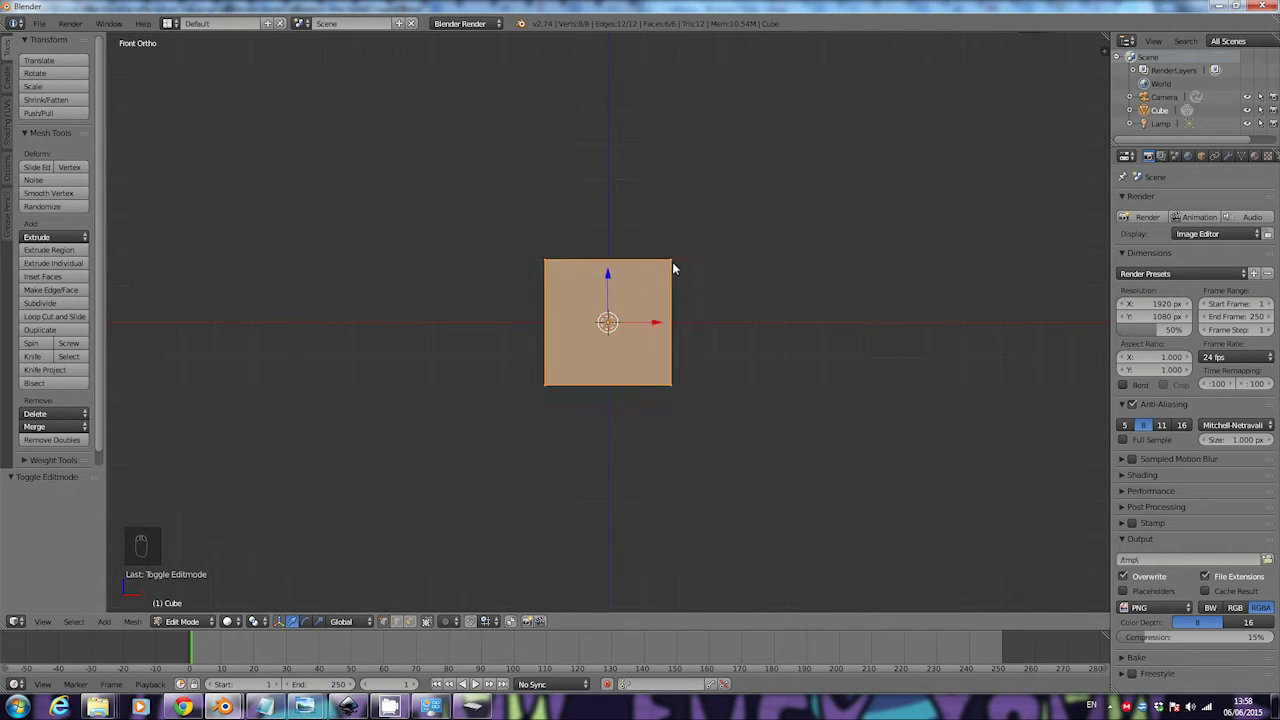
scroll(679, 203, up, 1)
scroll(680, 203, down, 2)
scroll(680, 205, up, 1)
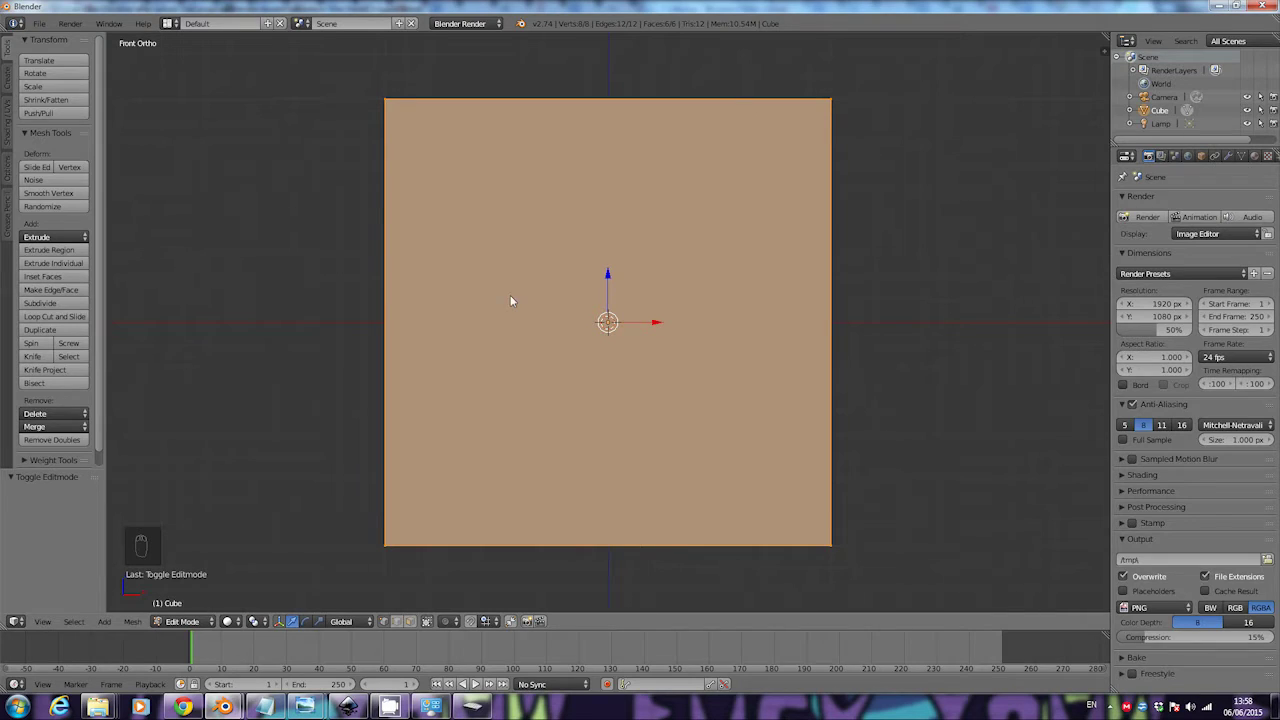
right_click(386, 101)
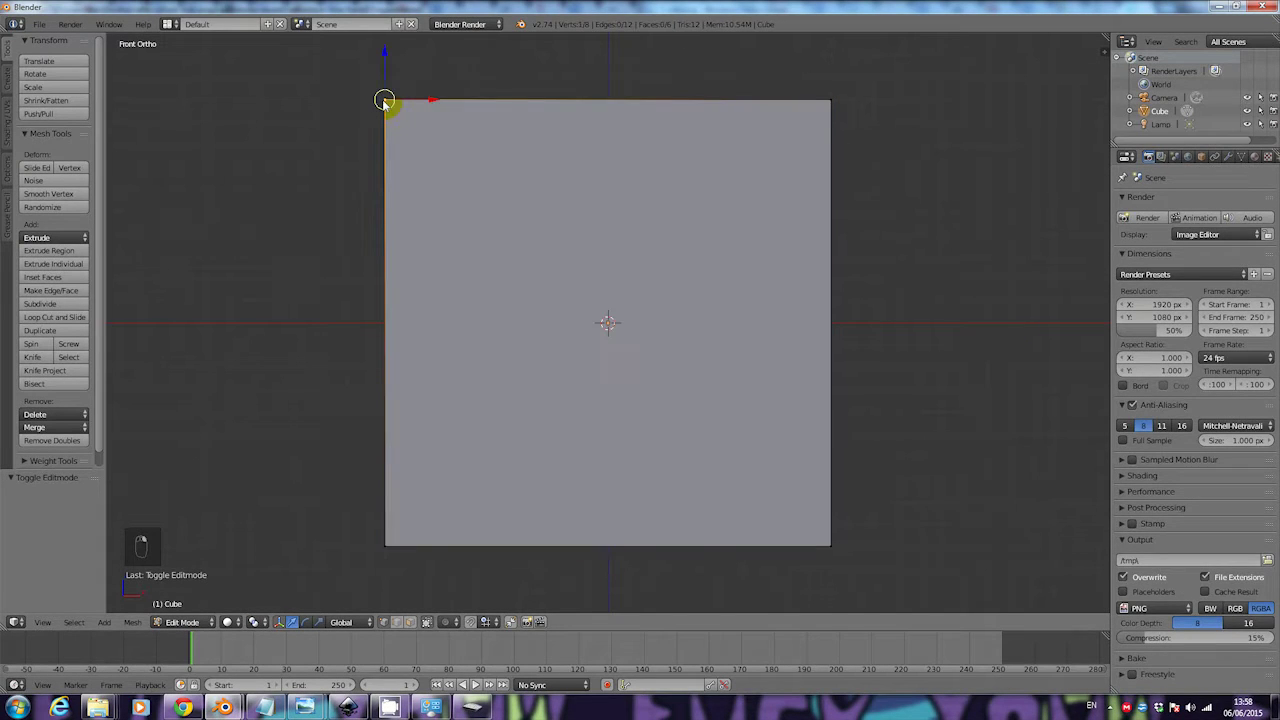
right_click(832, 106)
right_click(832, 543)
right_click(383, 546)
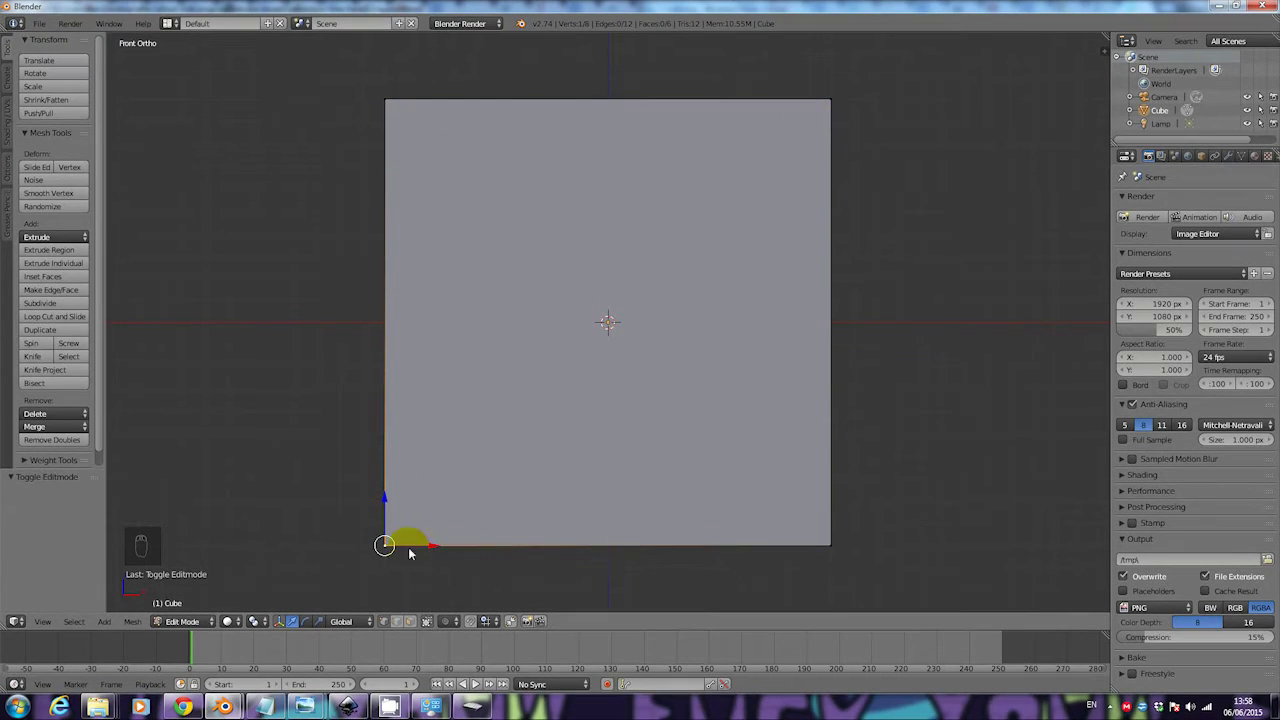
right_click(830, 101)
right_click(830, 545)
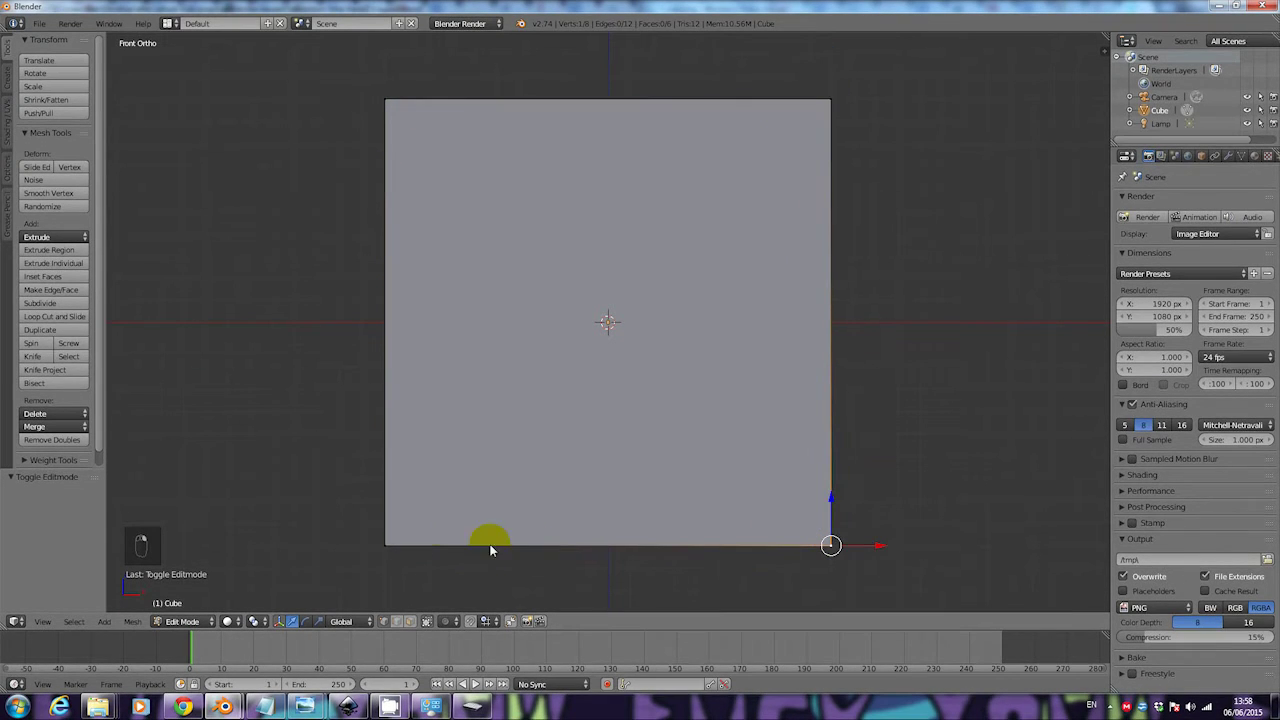
right_click(384, 546)
right_click(388, 104)
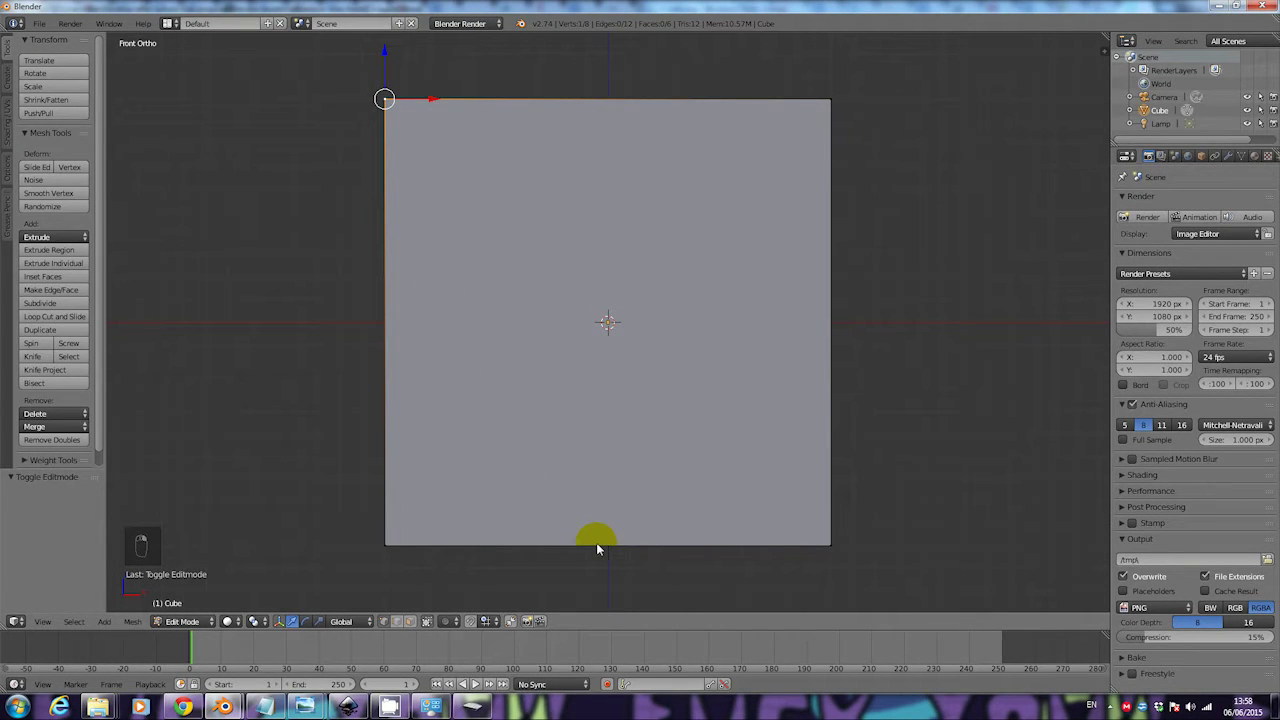
Step: Add seven evenly spaced vertical loop cuts across the cube without sliding them
key(ctrl+r)
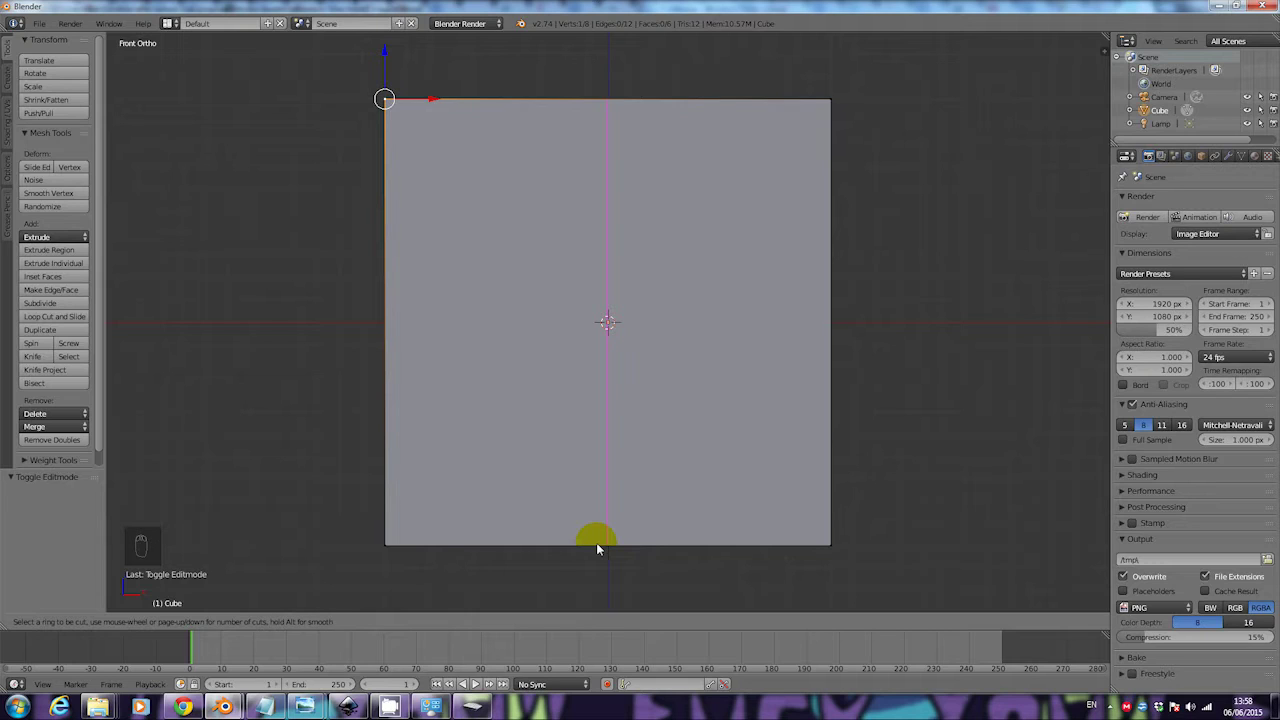
scroll(596, 542, up, 6)
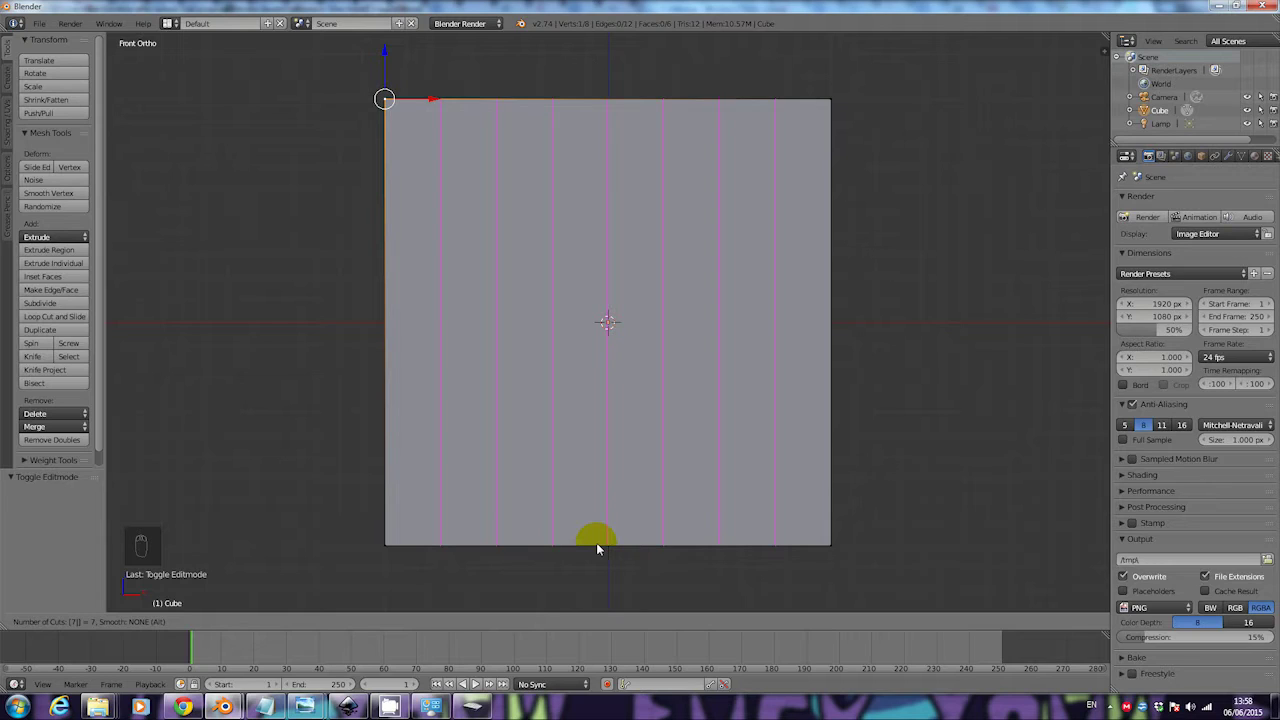
click(596, 542)
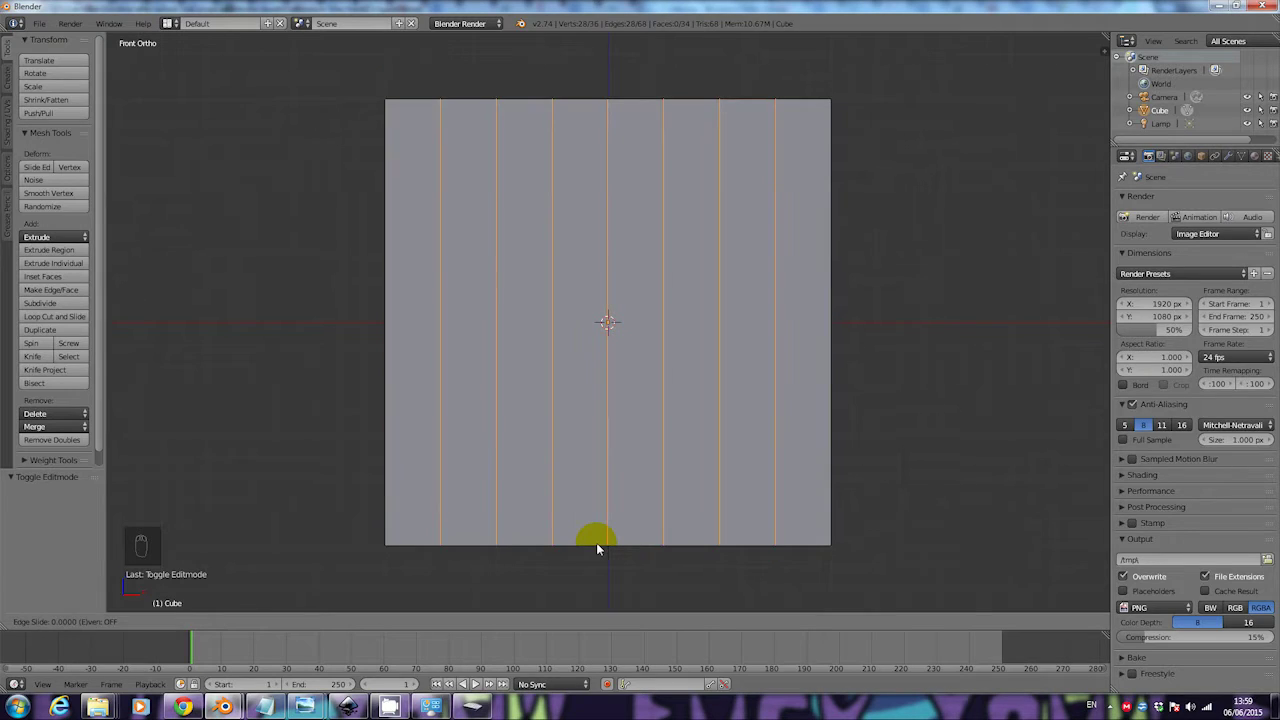
click(596, 542)
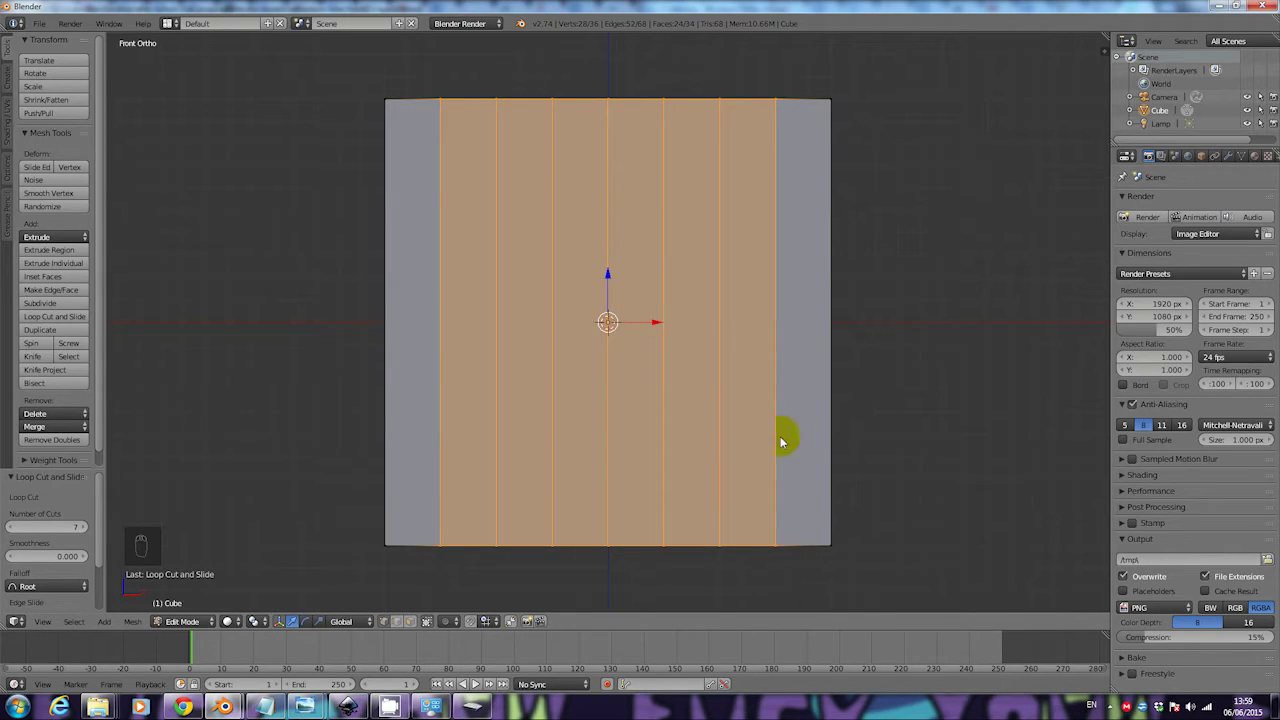
Step: Check the vertices created by the vertical cuts by selecting several along the cube's lower and upper edges
right_click(440, 546)
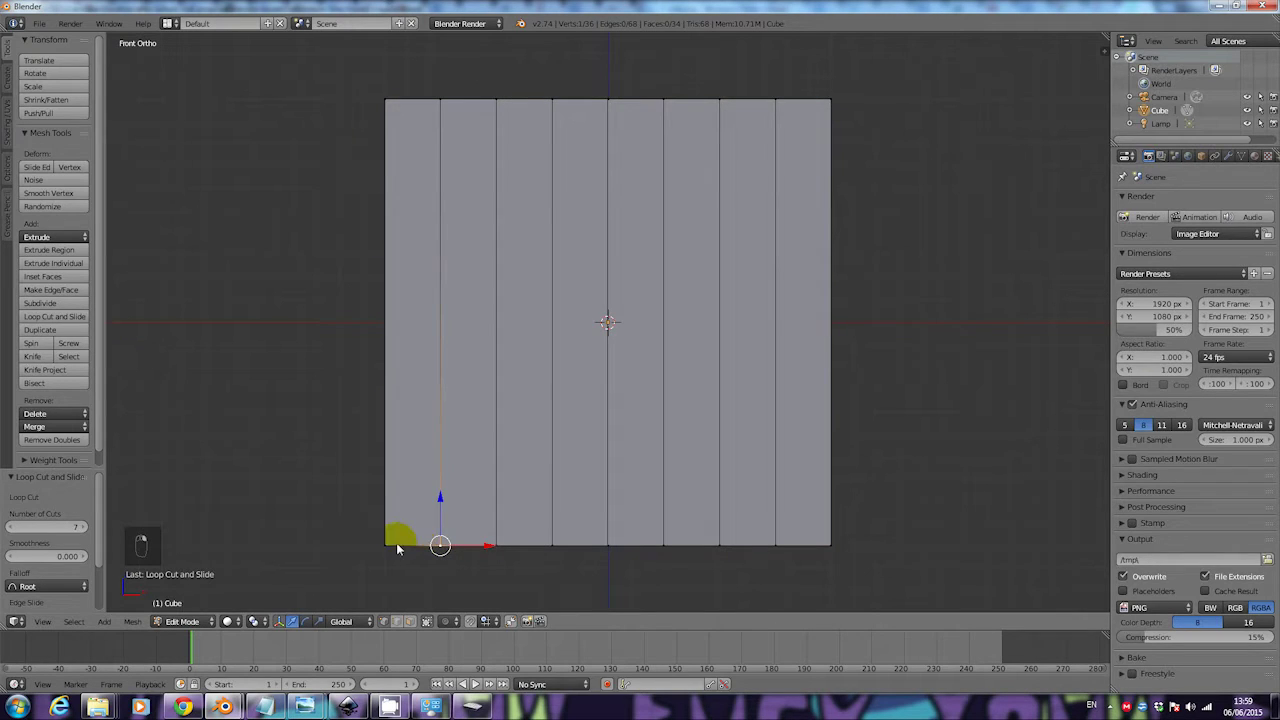
right_click(386, 545)
right_click(384, 100)
right_click(440, 101)
right_click(496, 101)
right_click(552, 101)
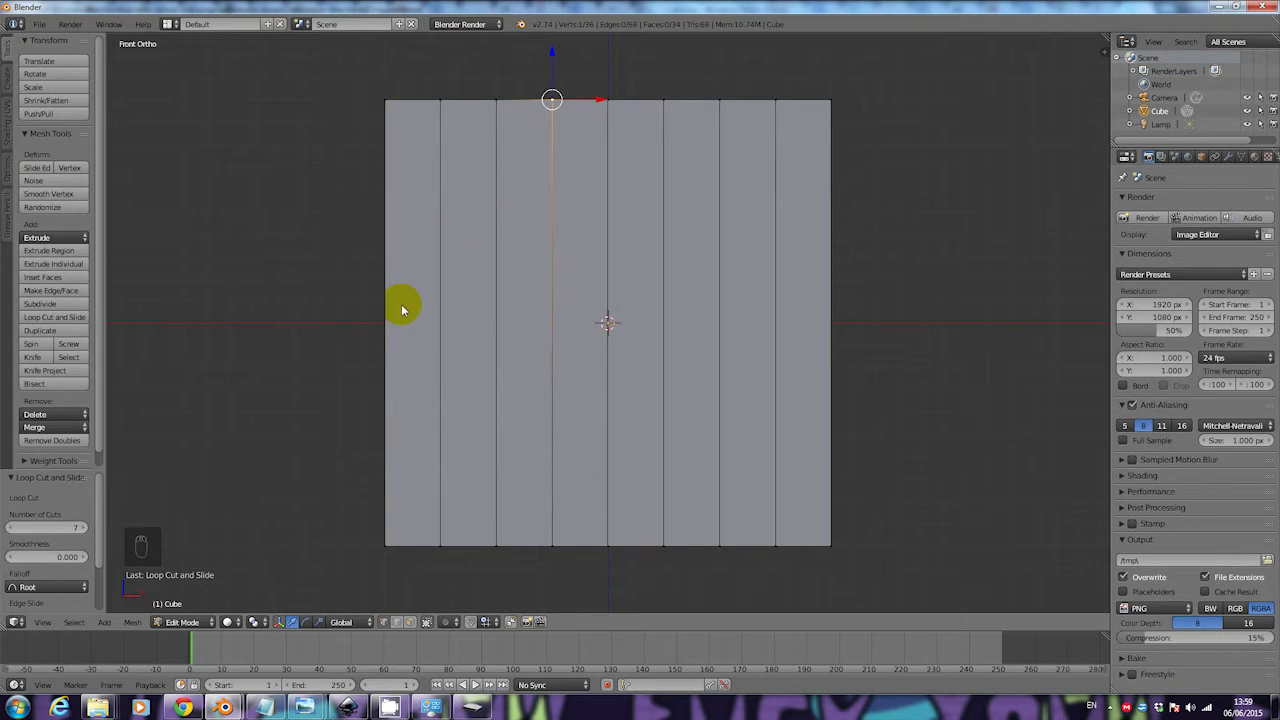
Step: Add seven evenly spaced horizontal loop cuts across the cube's front without sliding them
key(ctrl+r)
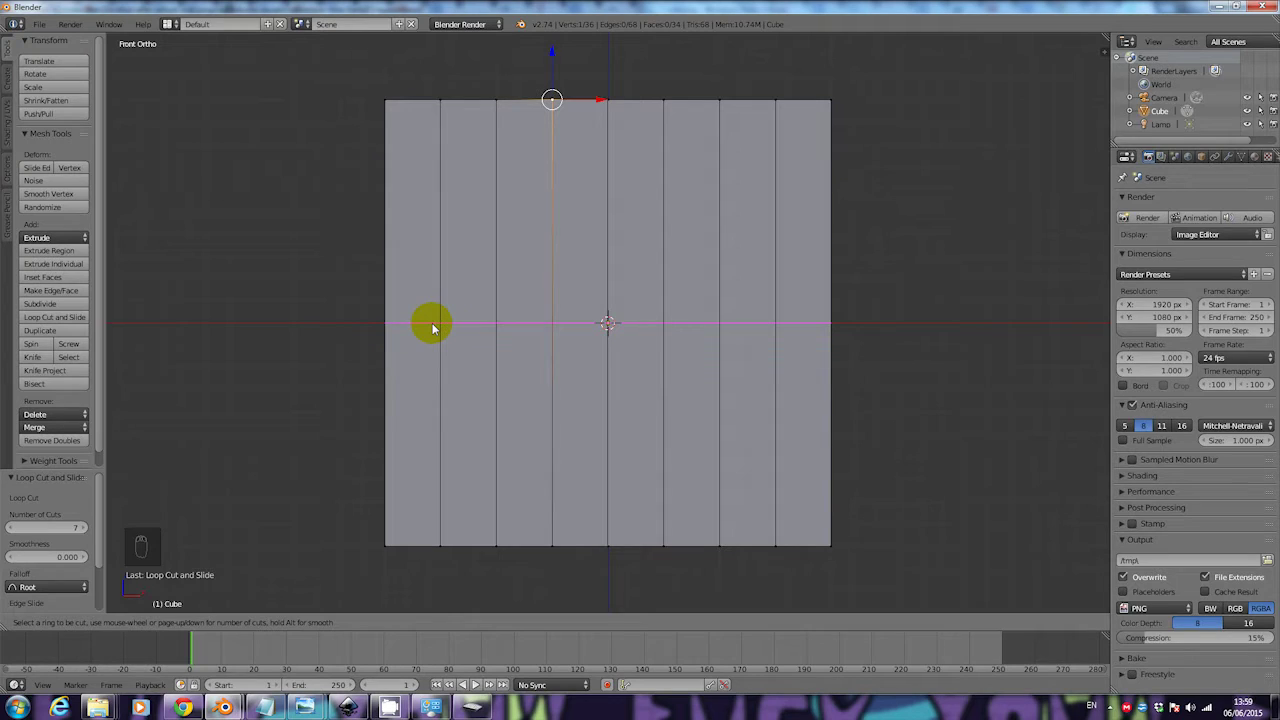
key(7)
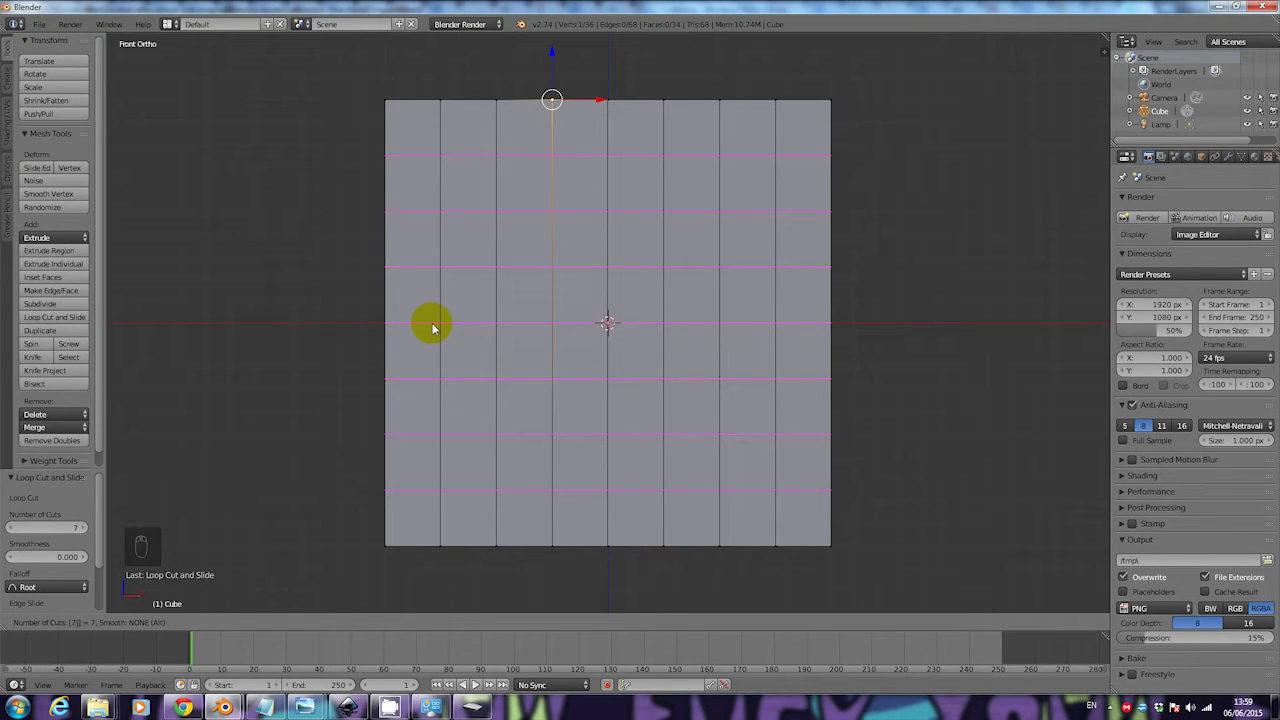
key(Return)
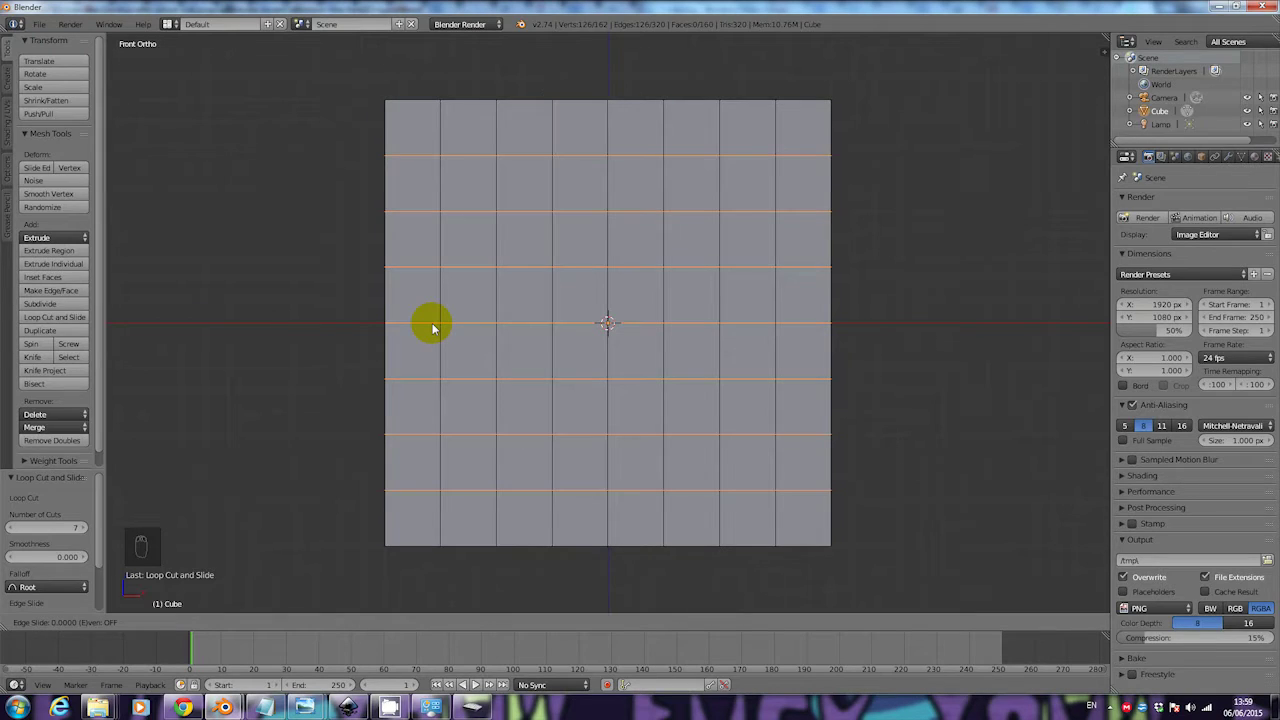
click(432, 328)
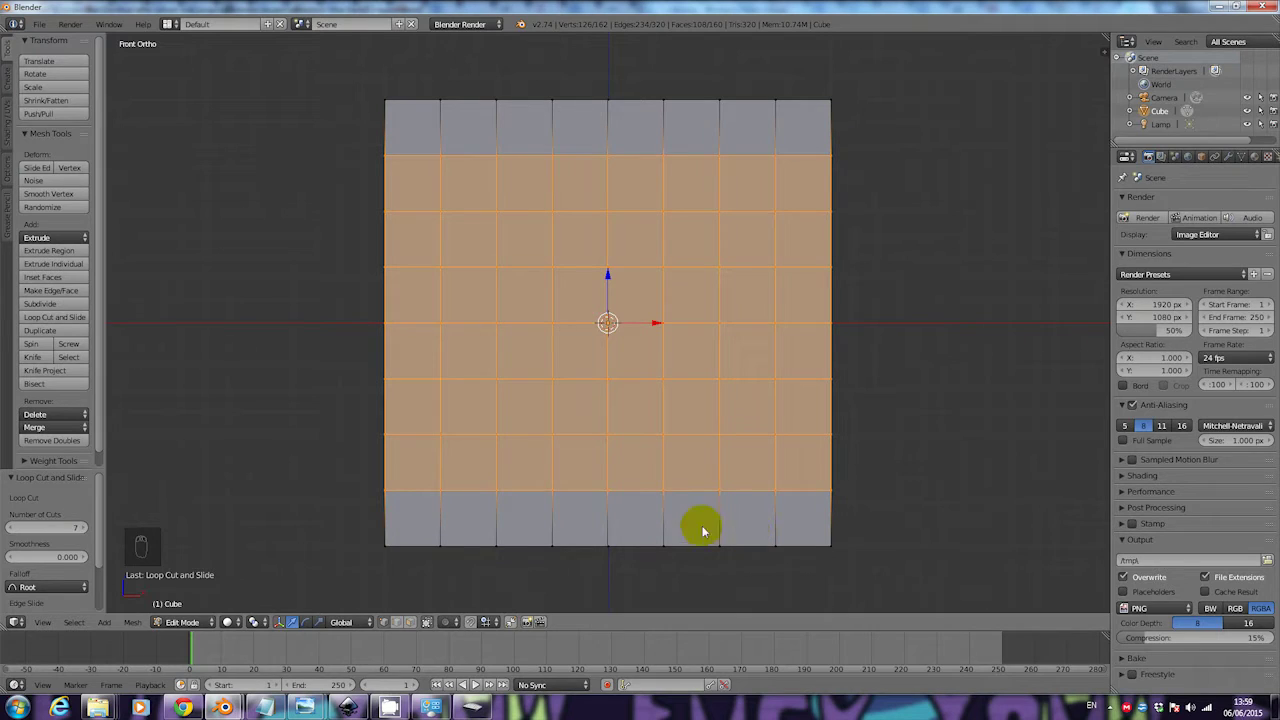
Step: In the right orthographic view, add seven evenly spaced vertical loop cuts across the cube's side without sliding them
mouse_move(491, 289)
middle_down()
mouse_move(557, 303)
mouse_move(594, 266)
mouse_move(531, 283)
mouse_move(397, 280)
mouse_move(403, 306)
mouse_move(466, 314)
mouse_move(523, 266)
mouse_move(558, 266)
mouse_move(557, 311)
mouse_move(483, 329)
mouse_move(420, 323)
mouse_move(444, 360)
mouse_move(483, 366)
mouse_move(546, 331)
mouse_move(511, 331)
mouse_move(484, 384)
mouse_move(494, 417)
mouse_move(351, 323)
mouse_move(389, 335)
mouse_move(557, 309)
mouse_move(340, 300)
mouse_move(492, 288)
middle_up()
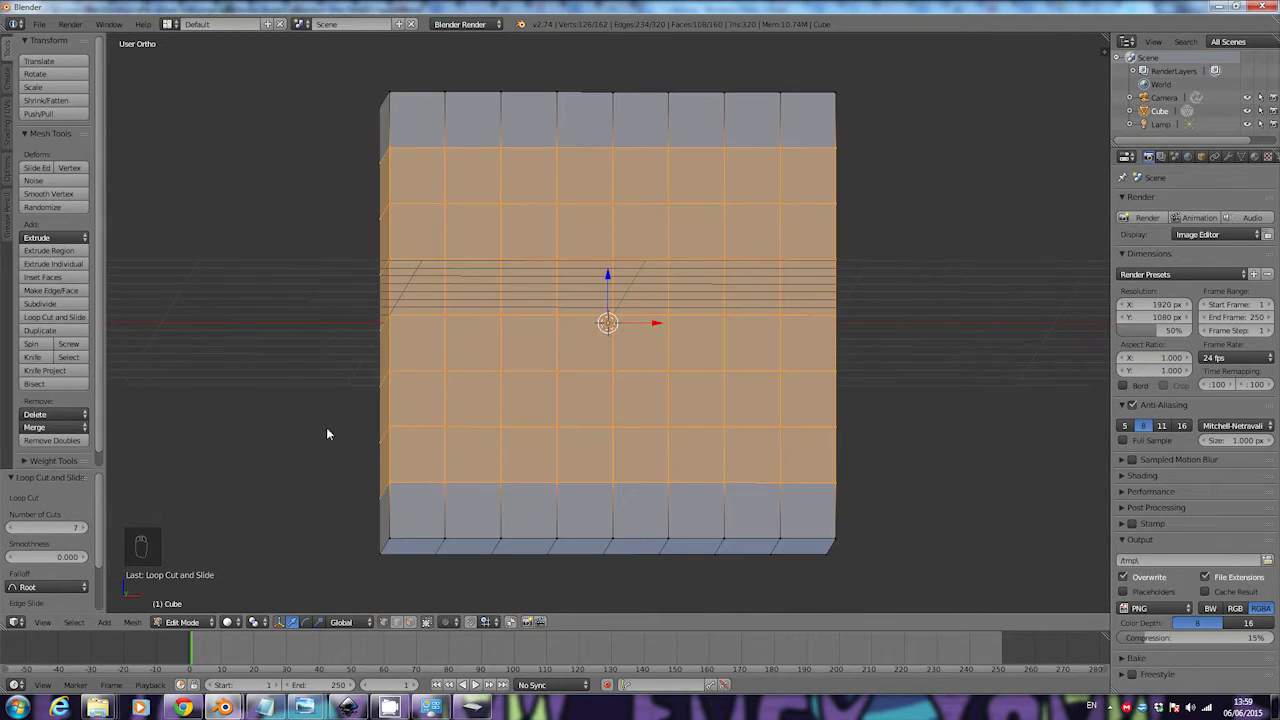
click(42, 621)
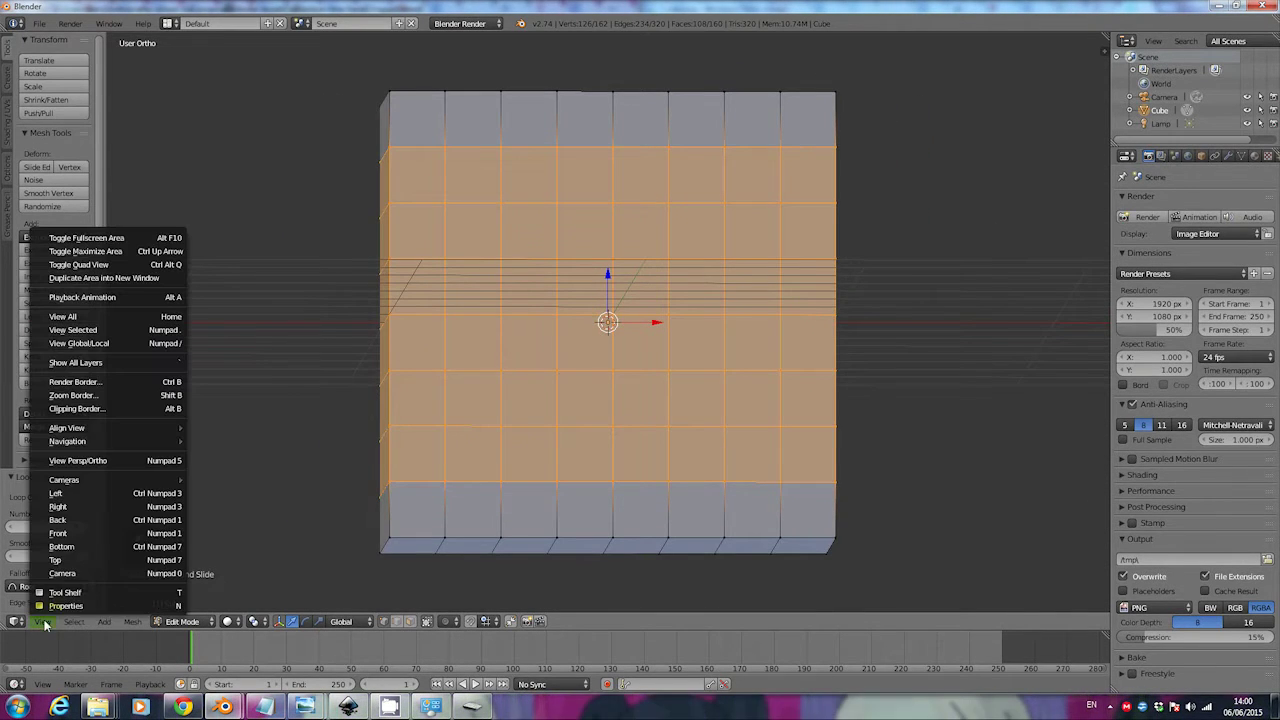
click(85, 508)
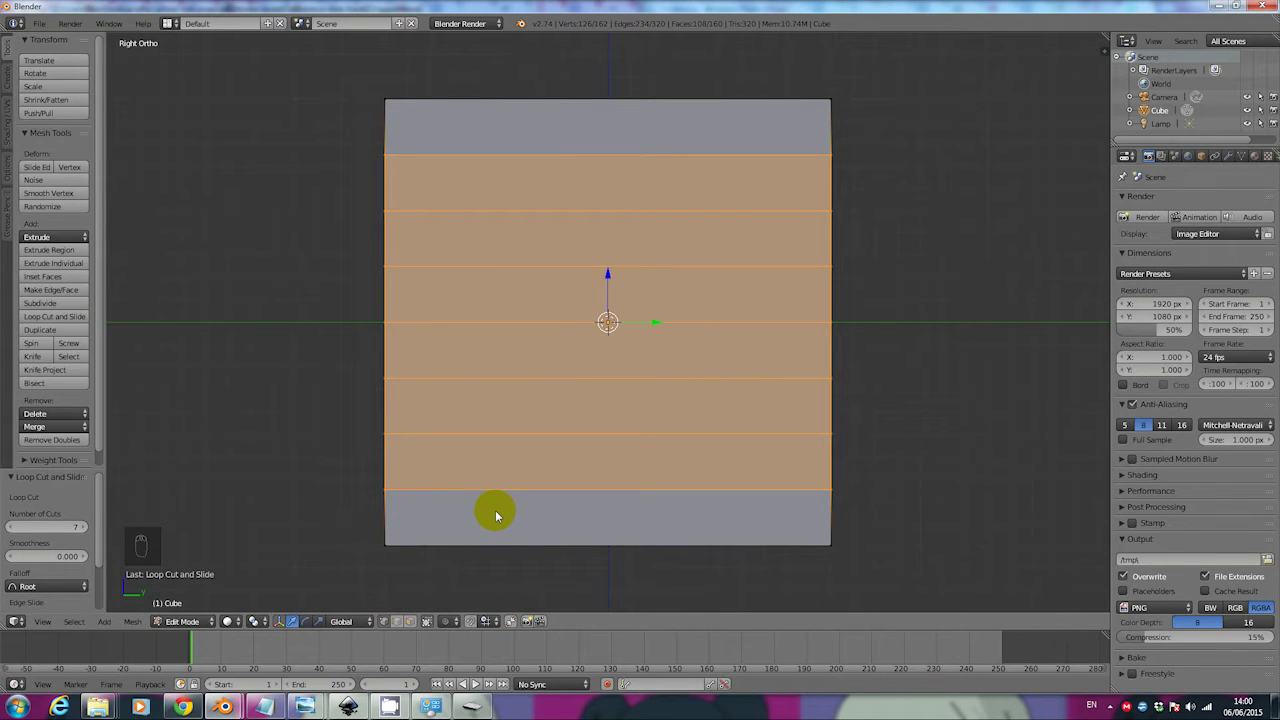
key(ctrl+r)
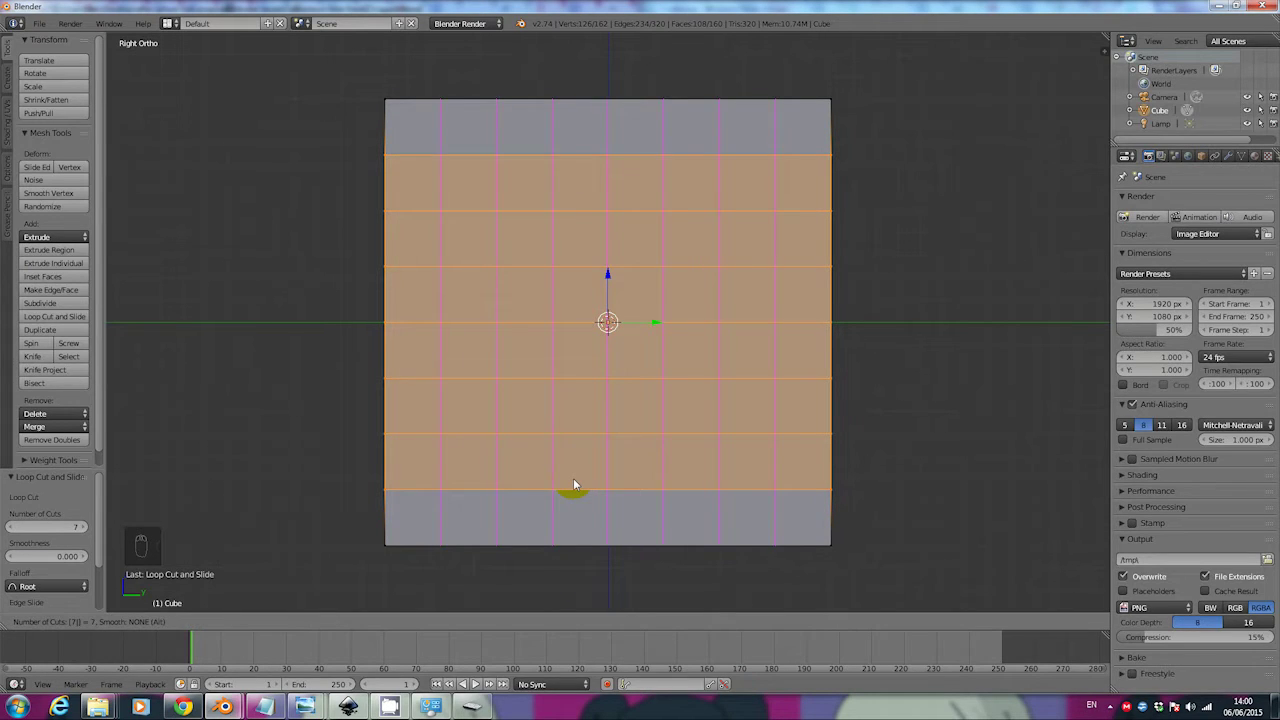
click(574, 485)
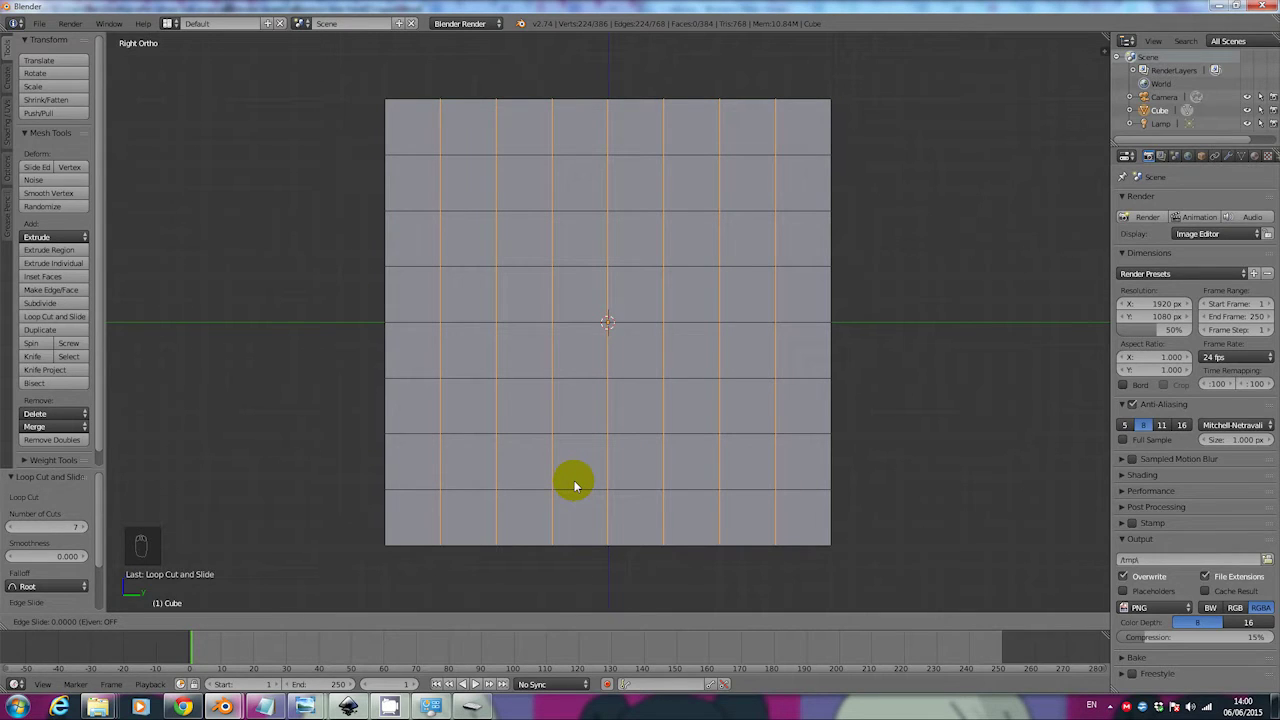
click(574, 480)
Step: Select the entire subdivided cube mesh and show it in the front orthographic view
key(a)
middle_drag(554, 365, 698, 370)
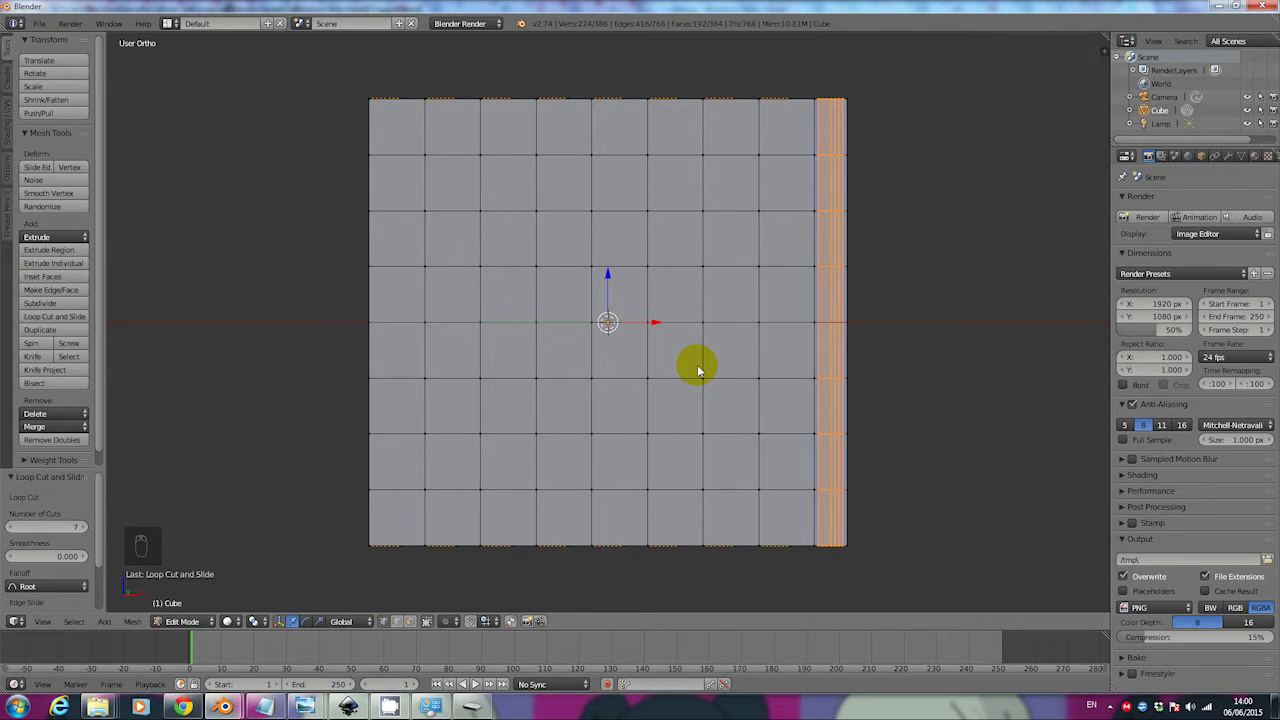
middle_drag(684, 371, 344, 278)
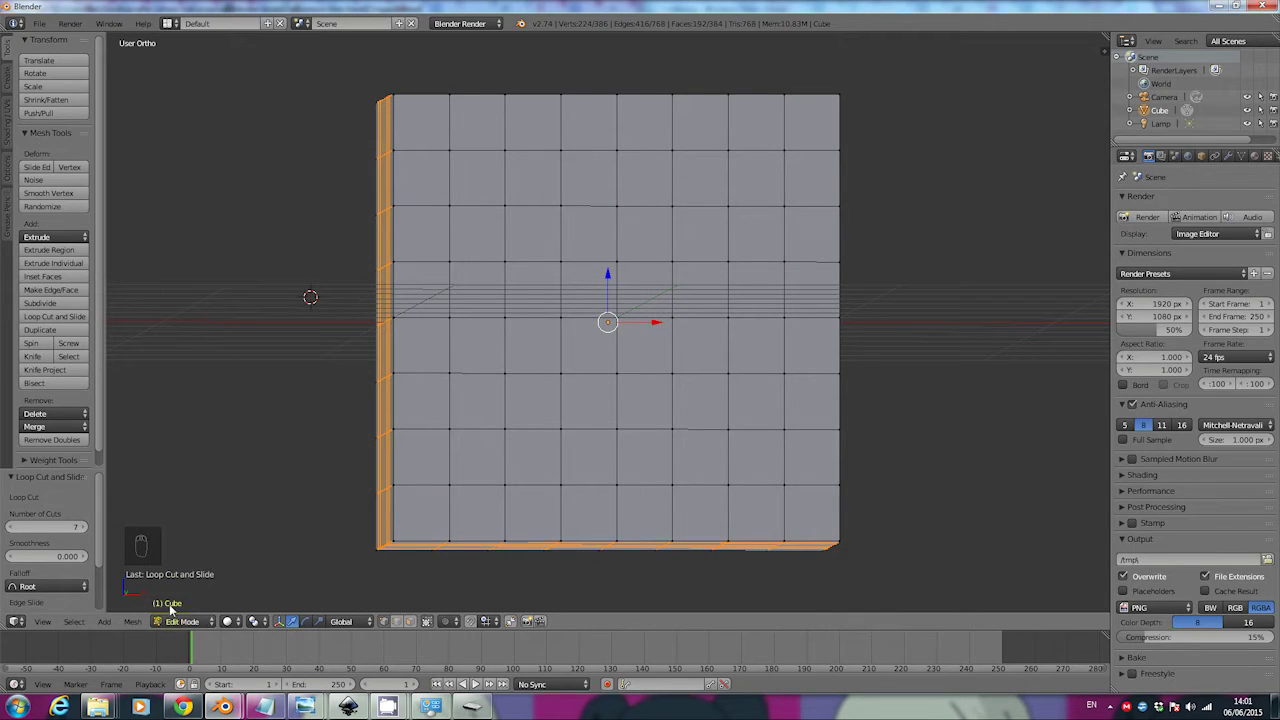
key(a)
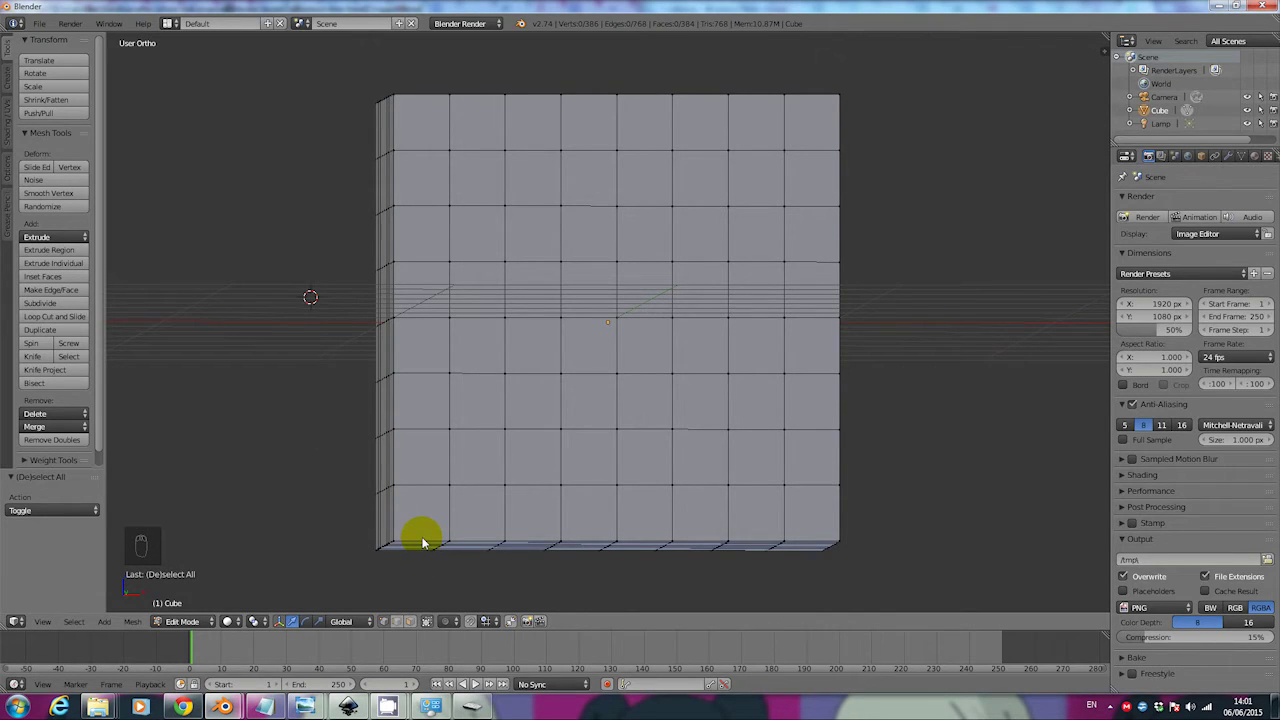
key(a)
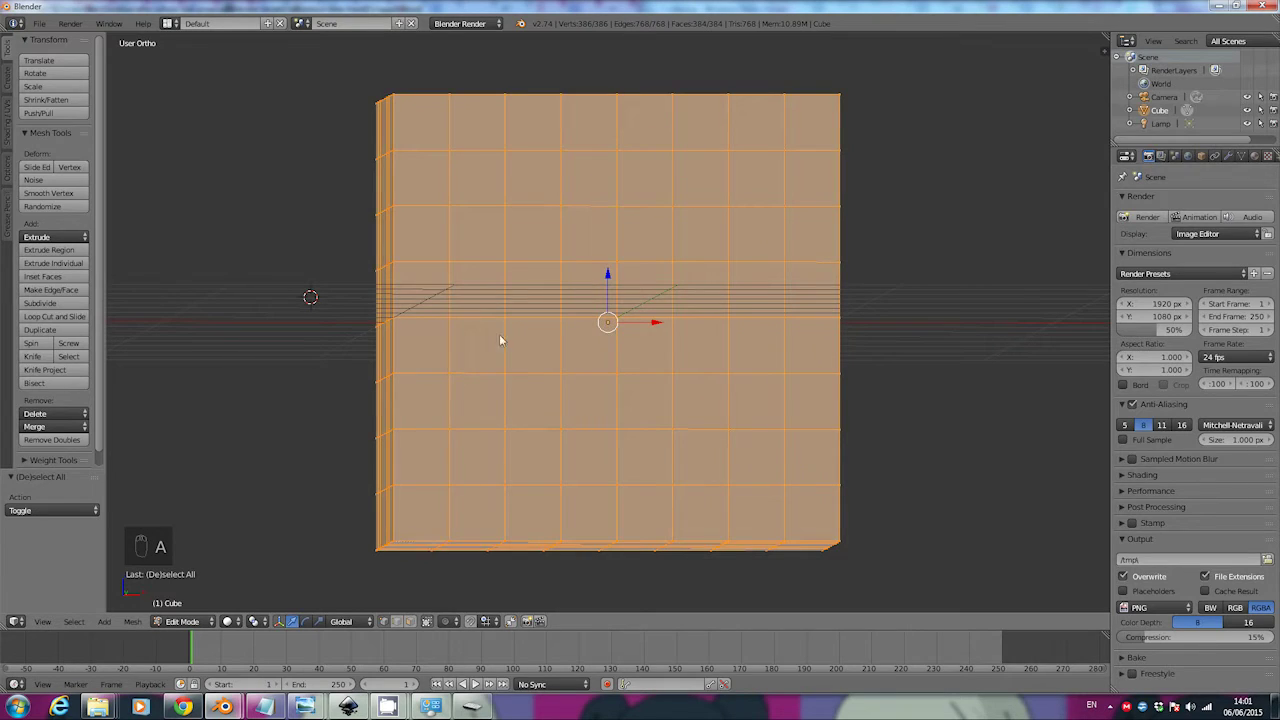
click(42, 621)
click(60, 533)
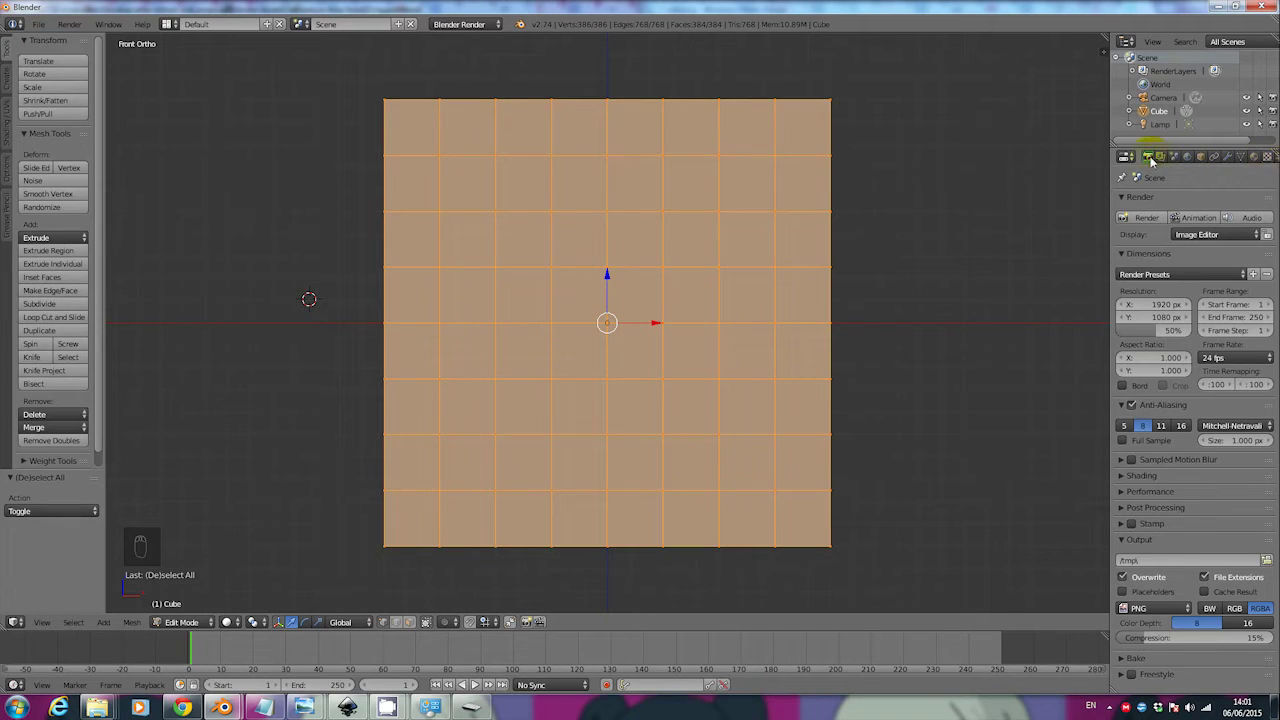
Step: Open the cube's material settings and rename its existing material to yellow
click(1256, 158)
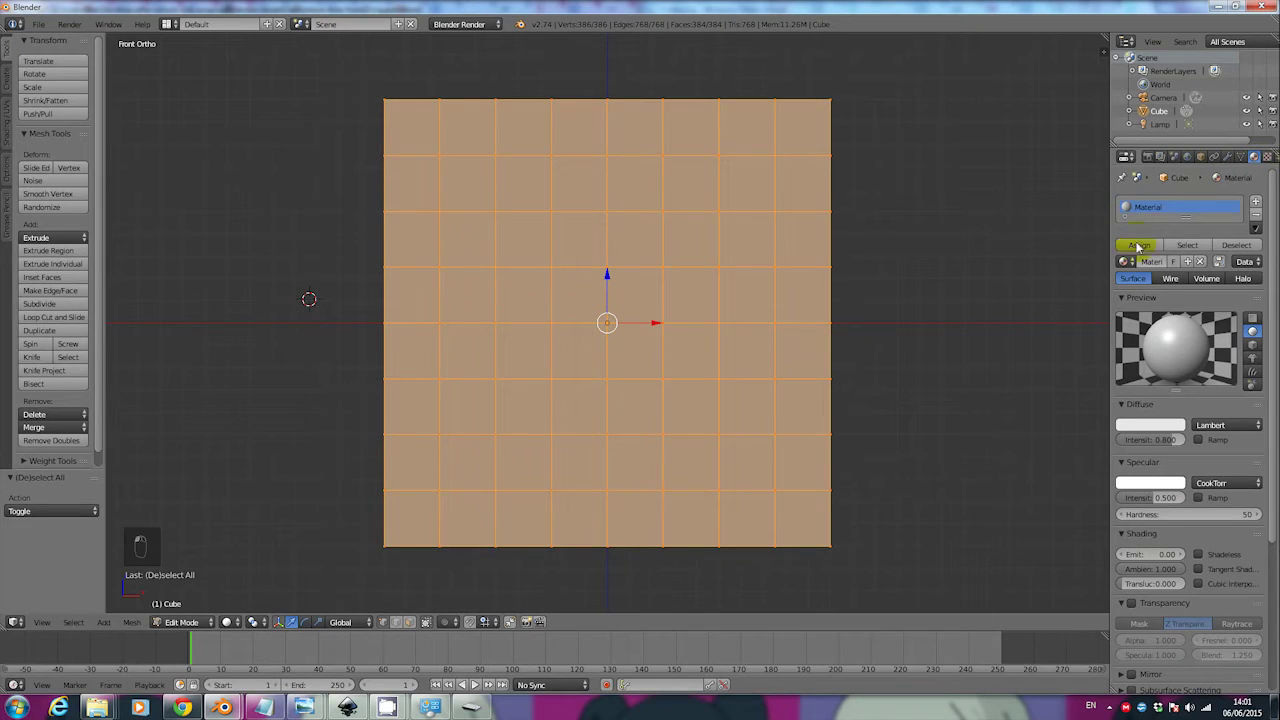
click(1153, 213)
click(1142, 246)
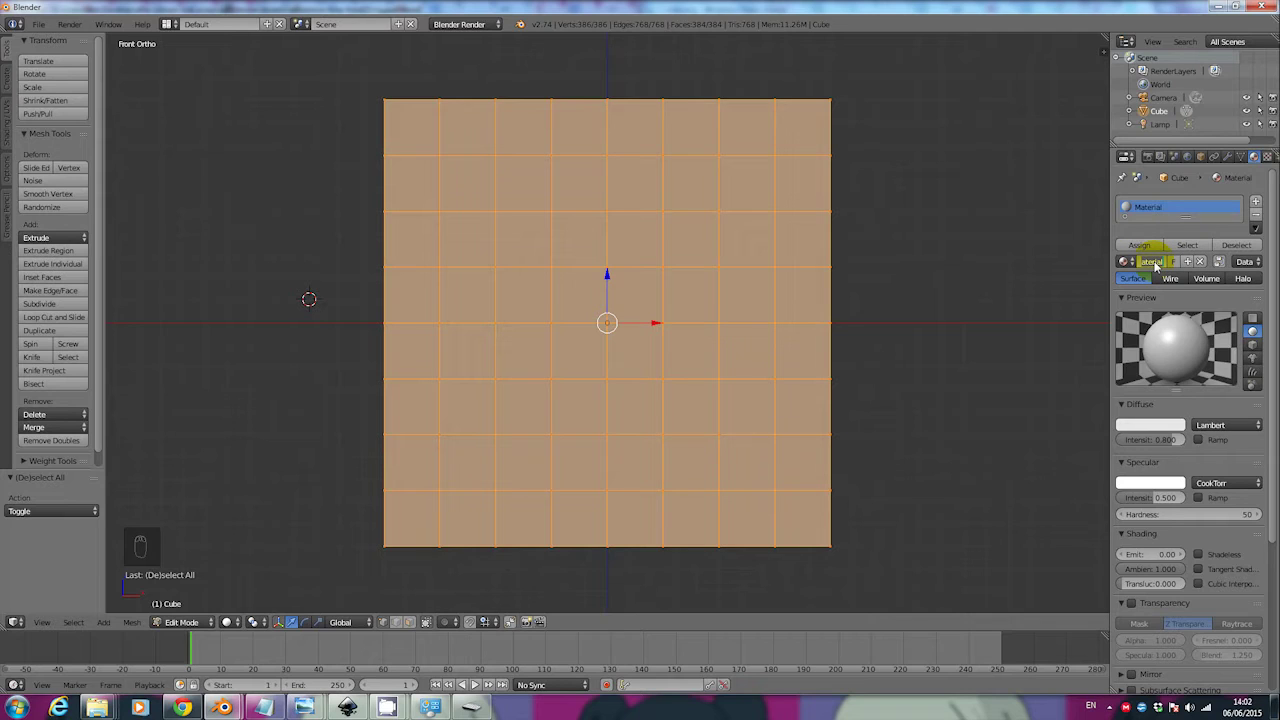
text(yell)
key(Return)
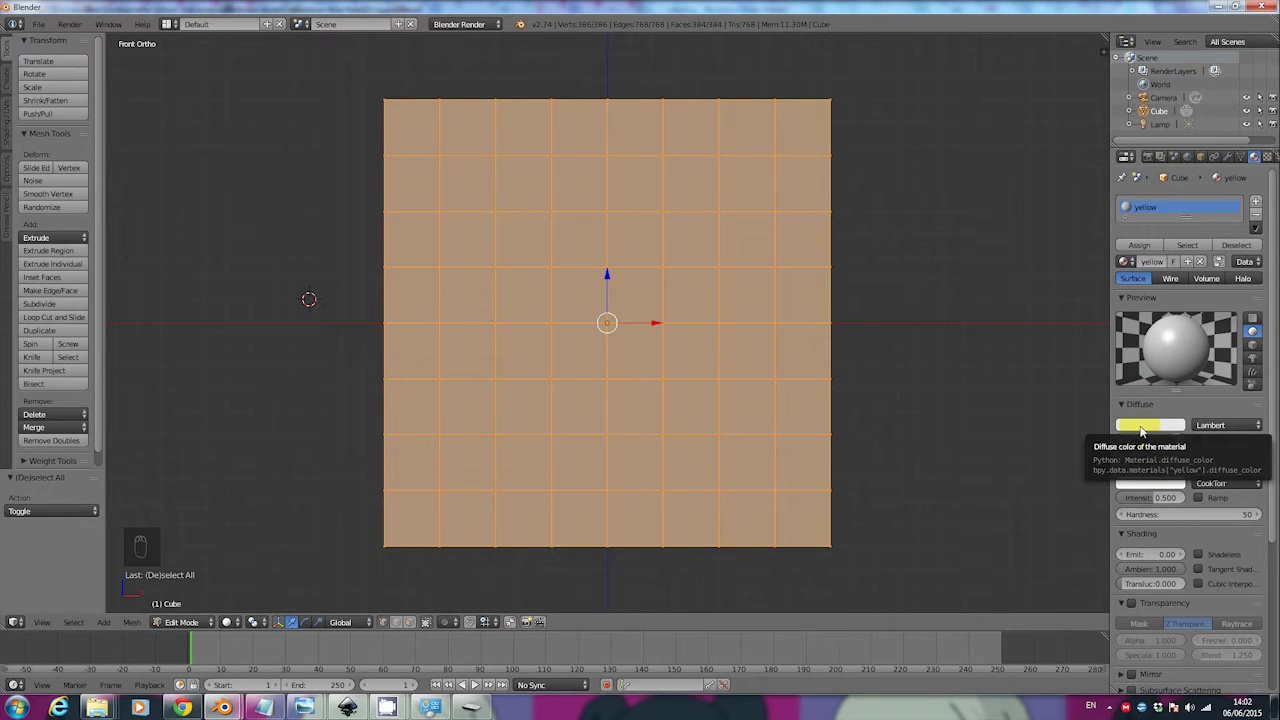
Step: Change the yellow material's diffuse colour from white to a warm golden yellow
click(1141, 428)
click(1115, 295)
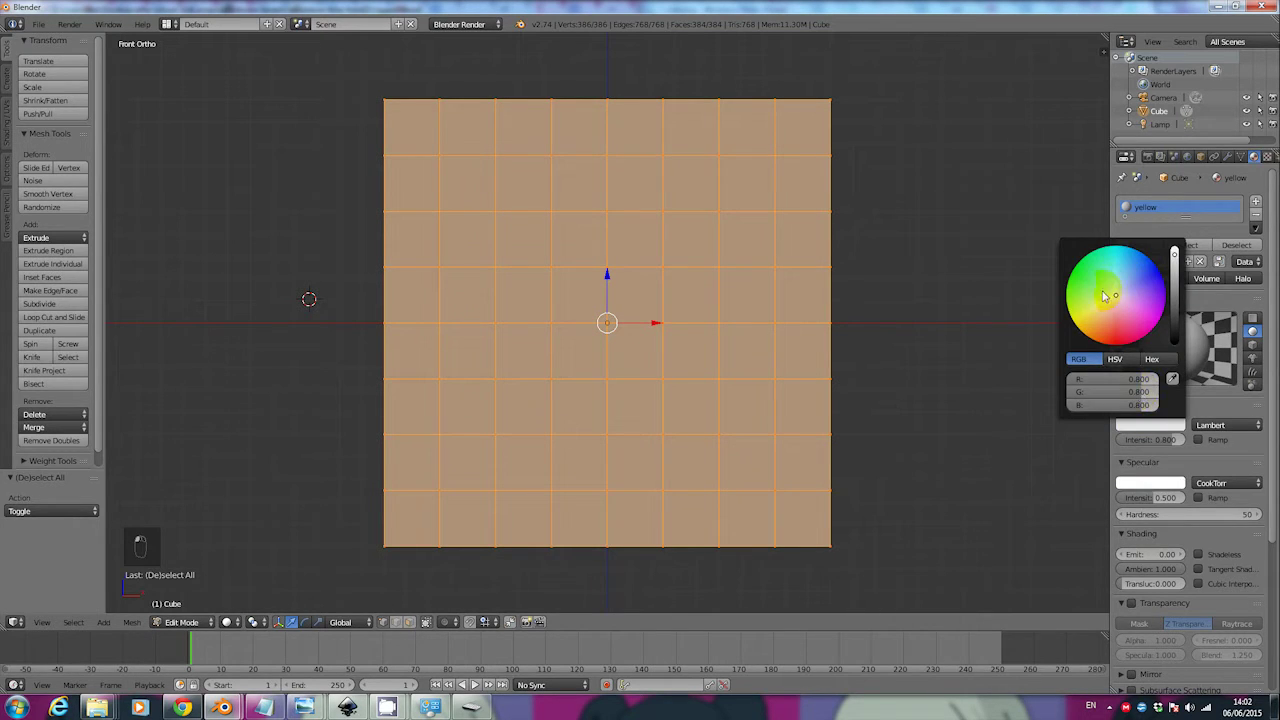
mouse_move(1101, 325)
mouse_down()
mouse_move(1080, 308)
mouse_move(1137, 314)
mouse_move(1091, 321)
mouse_up()
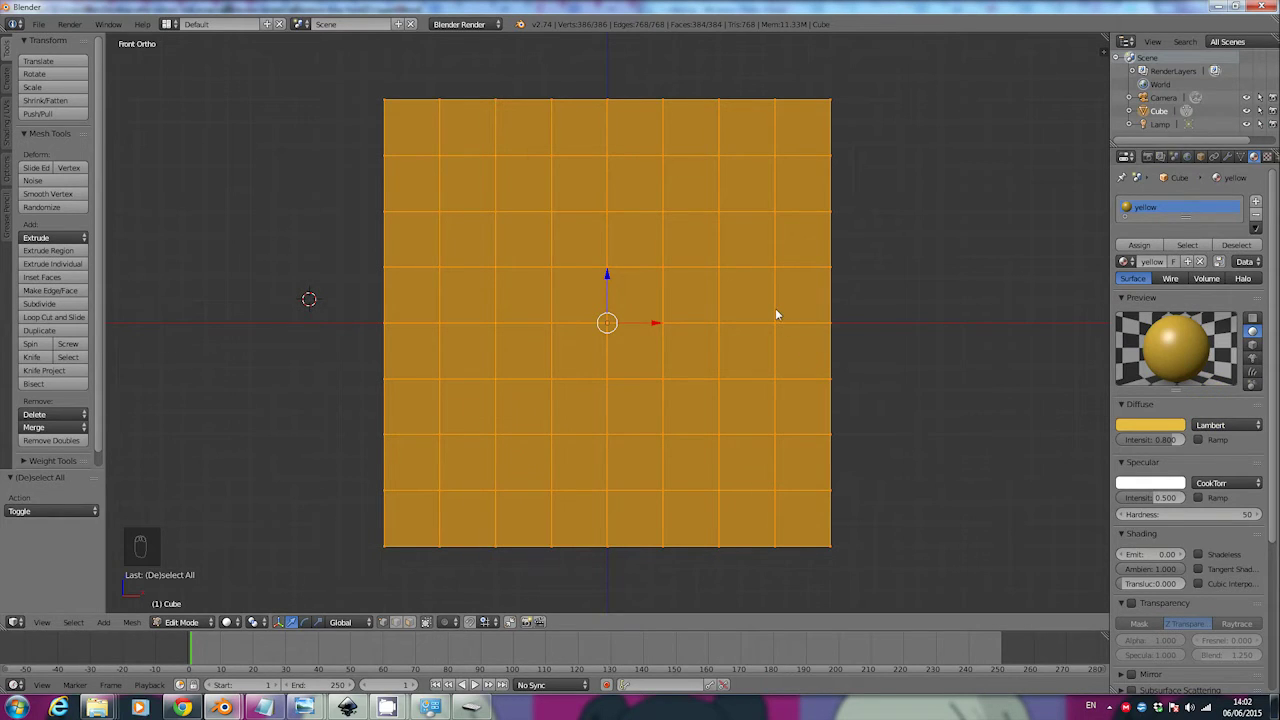
Step: Deselect the whole mesh, look over the coloured cube and return to the front orthographic view
key(a)
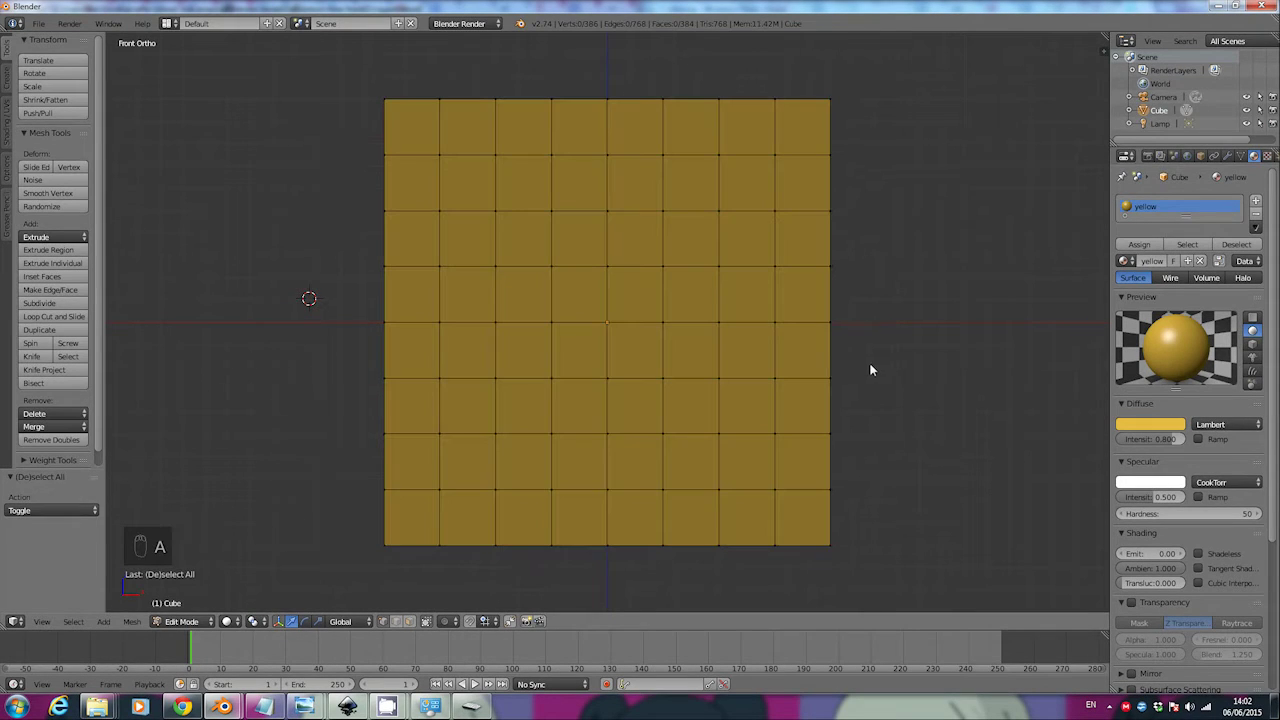
middle_drag(878, 369, 885, 337)
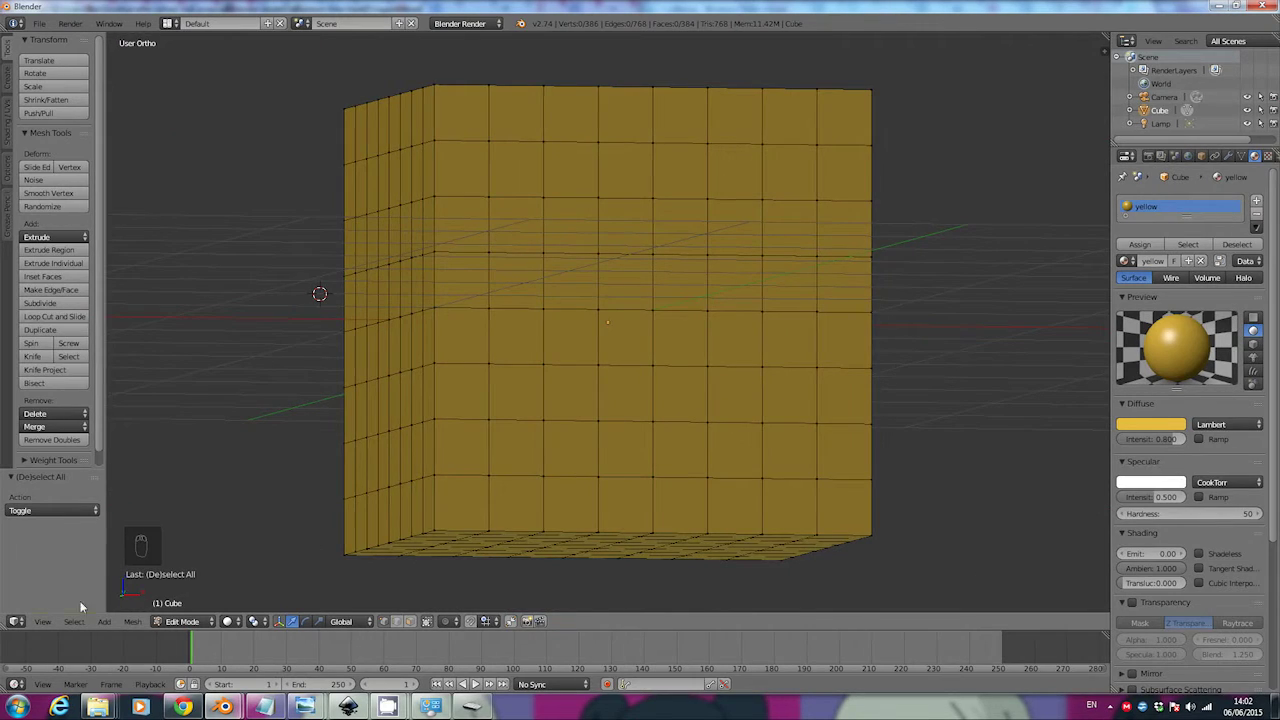
click(44, 622)
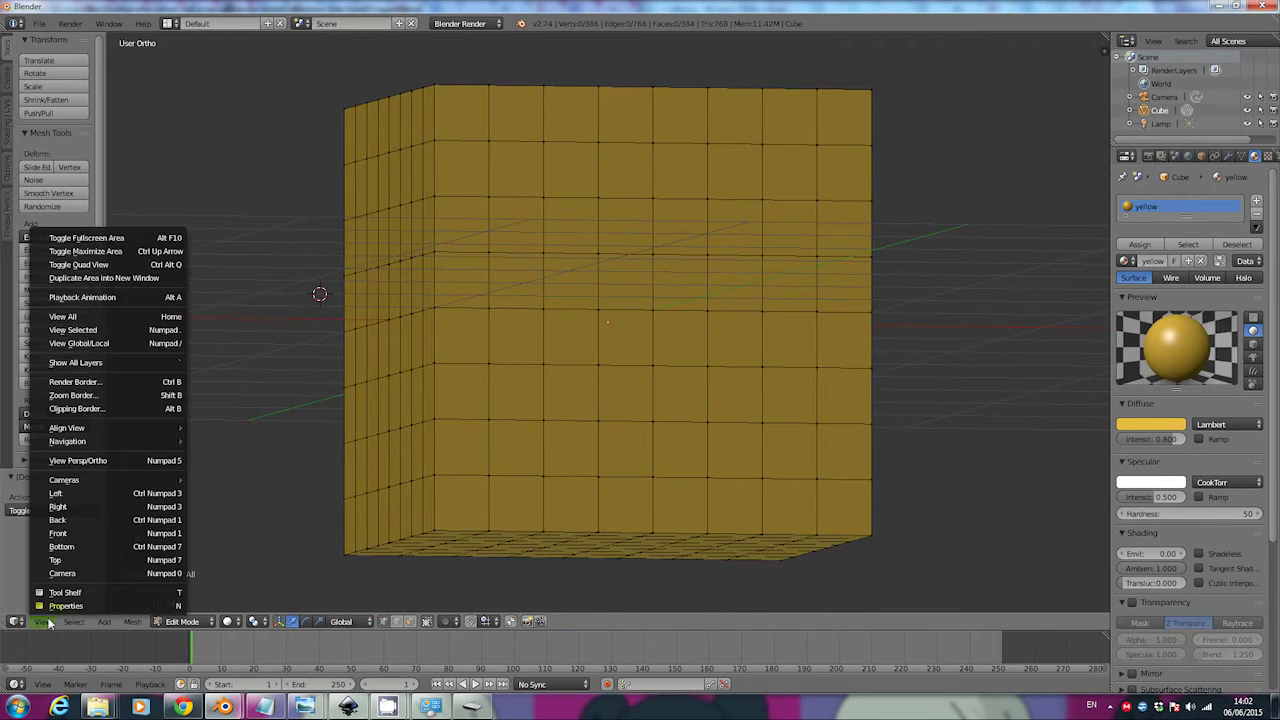
click(72, 535)
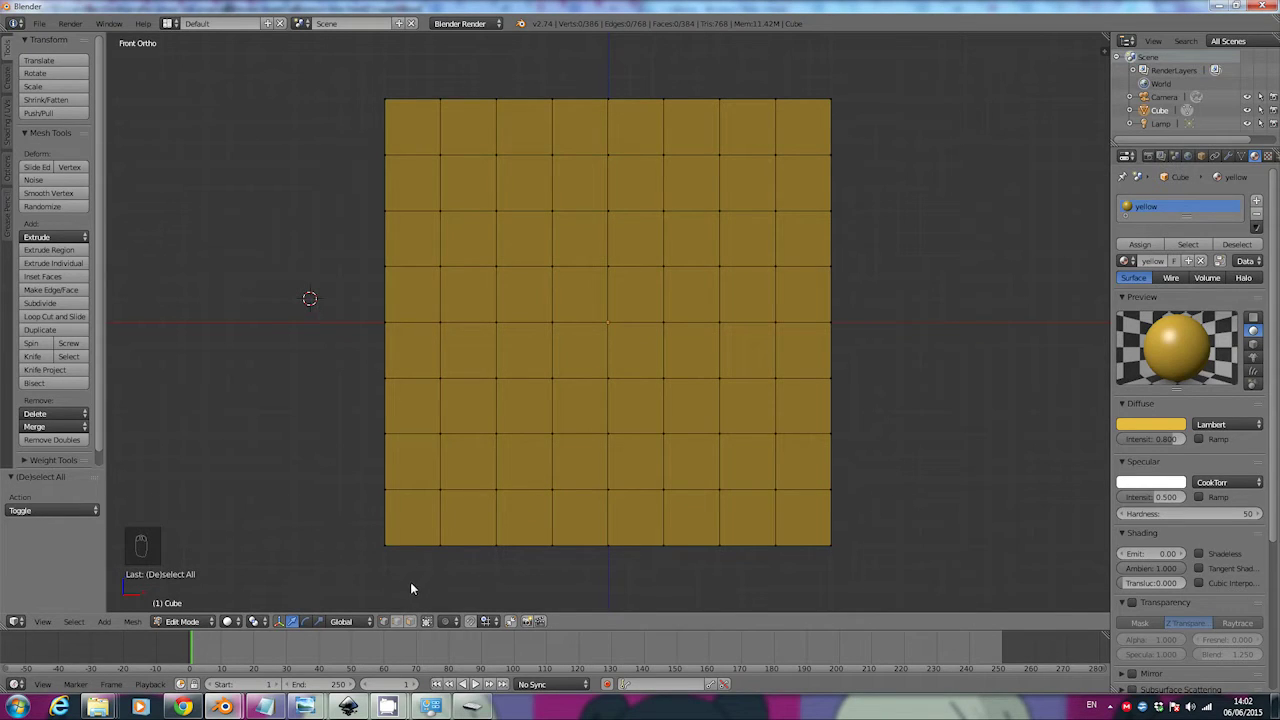
Step: Try to outline the muzzle by selecting vertices up its outer edge and across the third grid line from the bottom
click(398, 623)
shift+right_click(496, 490)
shift+right_click(495, 440)
shift+right_click(495, 382)
shift+right_click(550, 378)
shift+right_click(607, 378)
shift+right_click(663, 378)
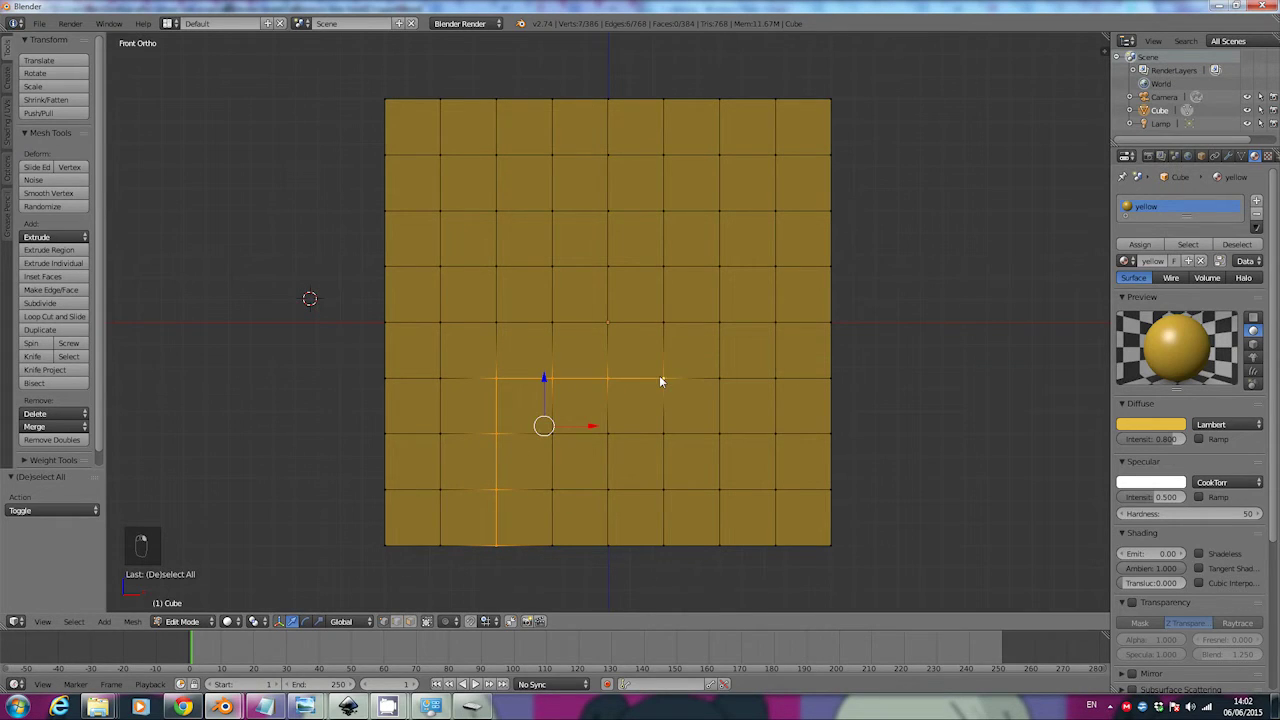
shift+right_click(712, 380)
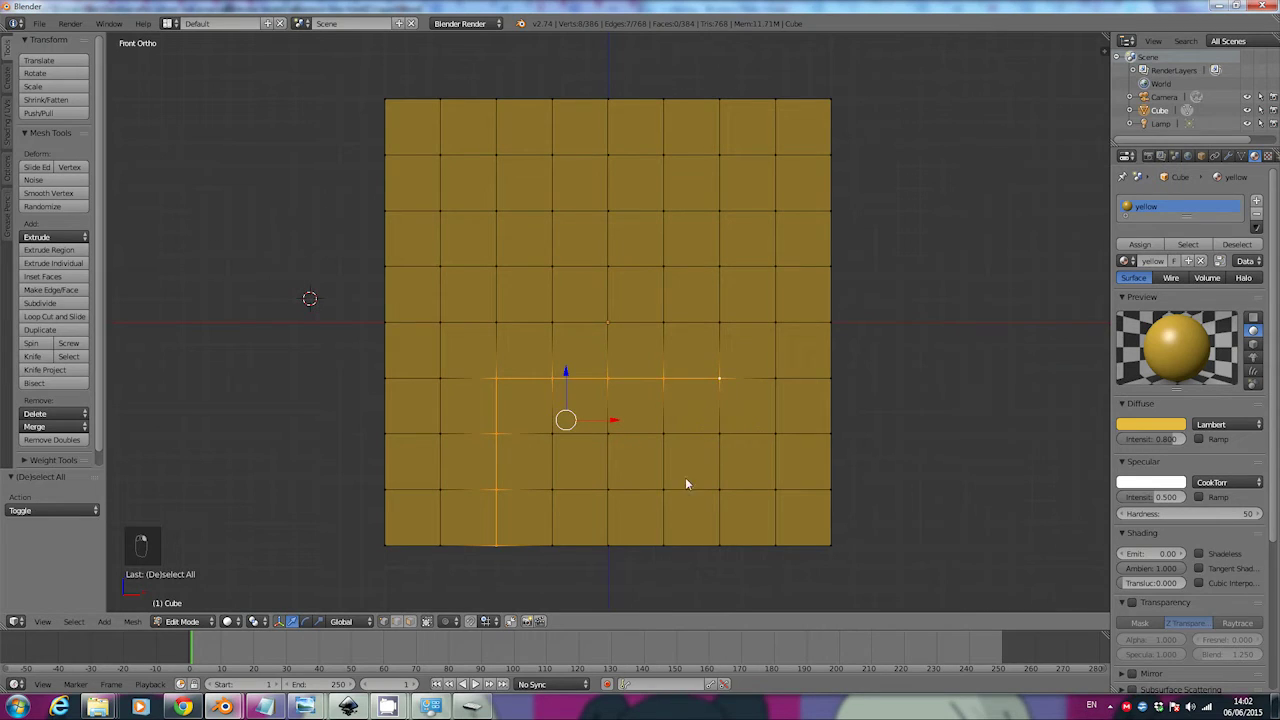
Step: In face select mode, select eight front faces forming an upside-down U, four wide and three high, centred at the cube's bottom edge
click(409, 622)
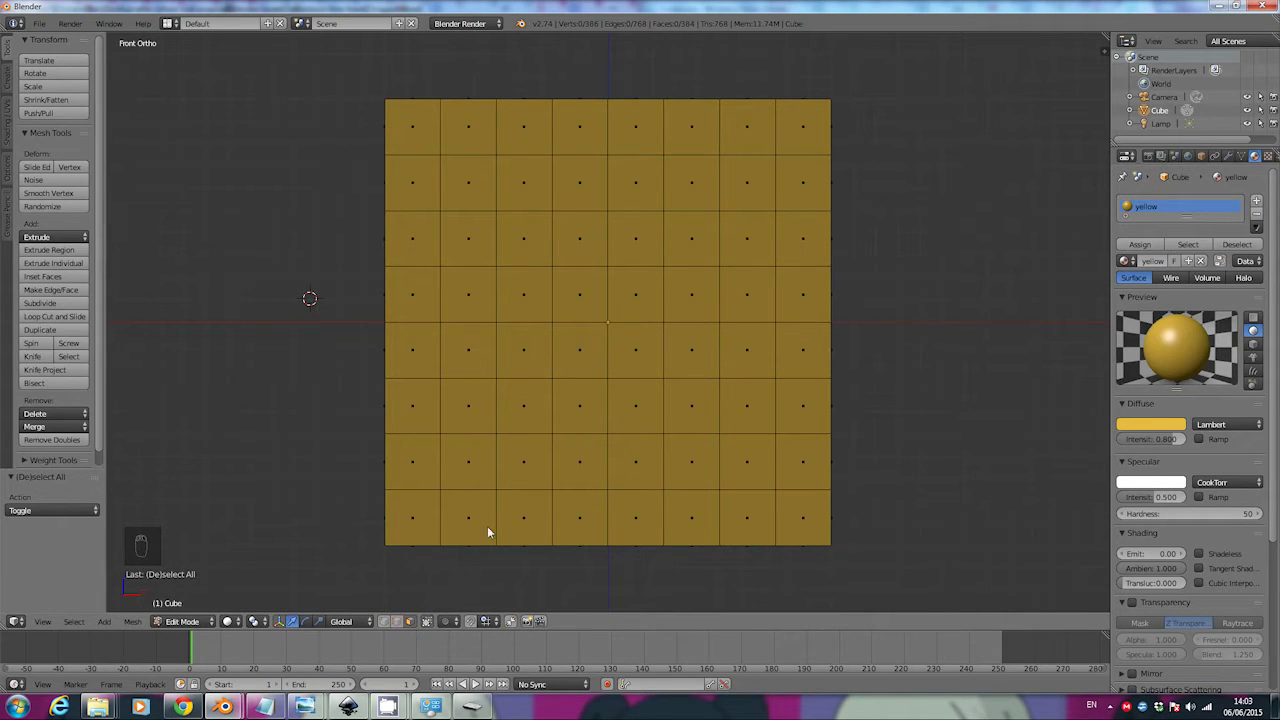
right_click(524, 522)
shift+right_click(528, 468)
shift+right_click(532, 412)
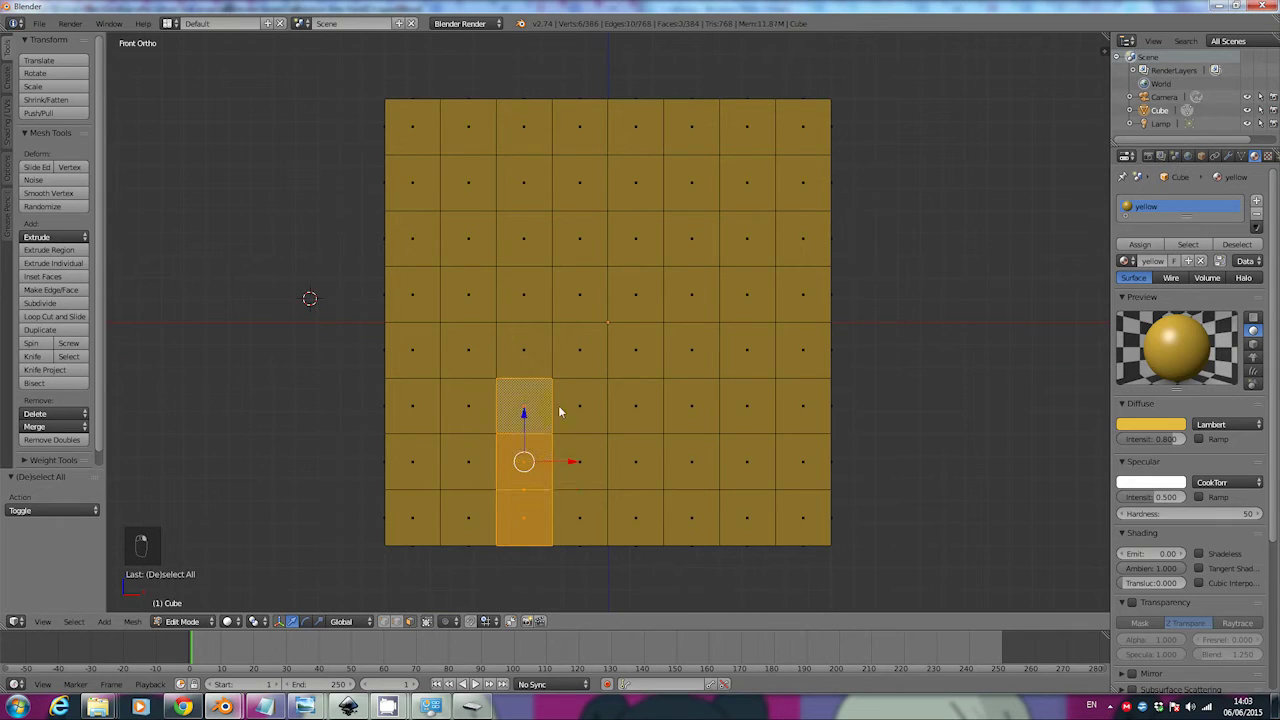
shift+right_click(577, 411)
shift+right_click(630, 405)
shift+right_click(694, 406)
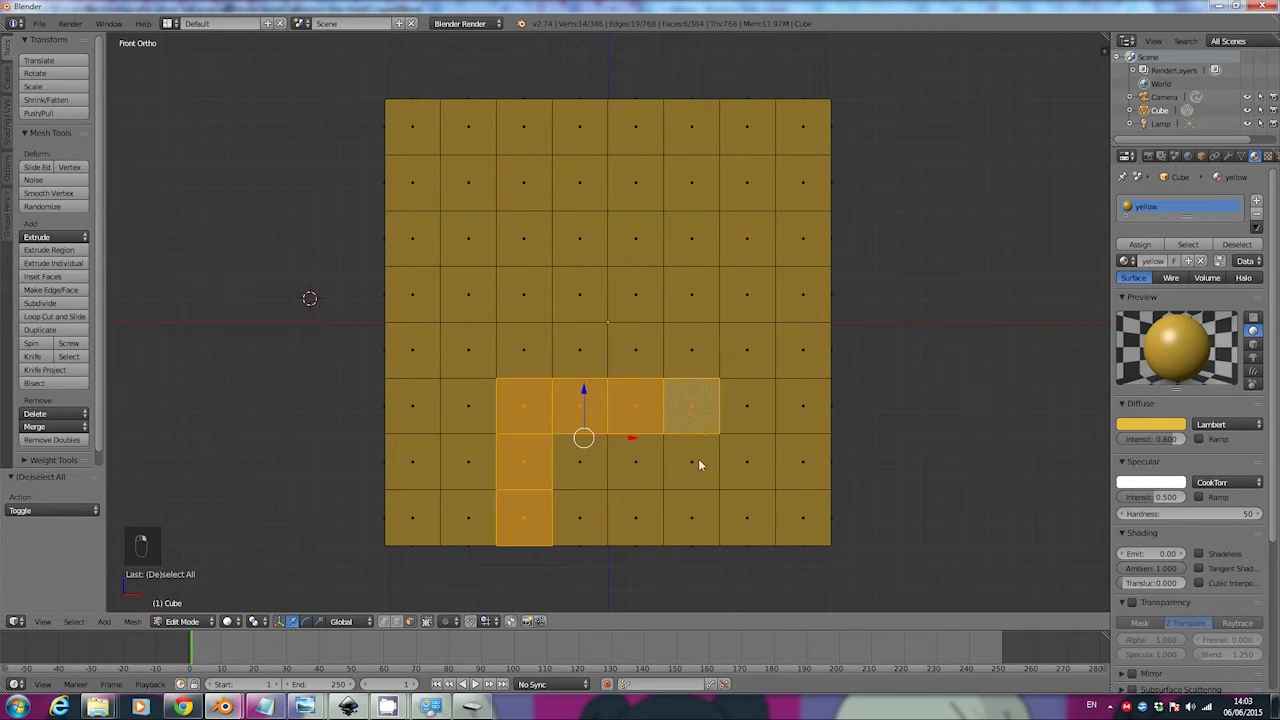
shift+right_click(698, 462)
shift+right_click(700, 514)
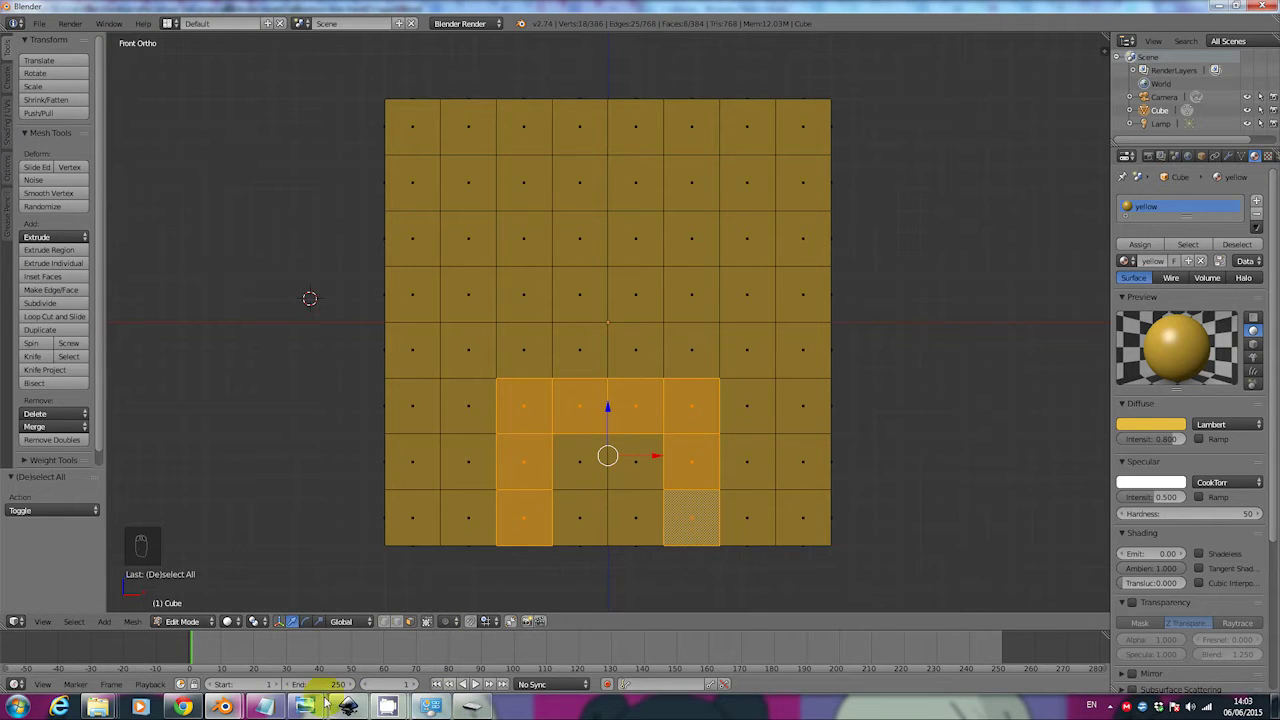
Step: Switch to Windows Photo Viewer, examine the dog's muzzle in 3 model sheet.jpg, and return to Blender
mouse_move(305, 707)
click(399, 660)
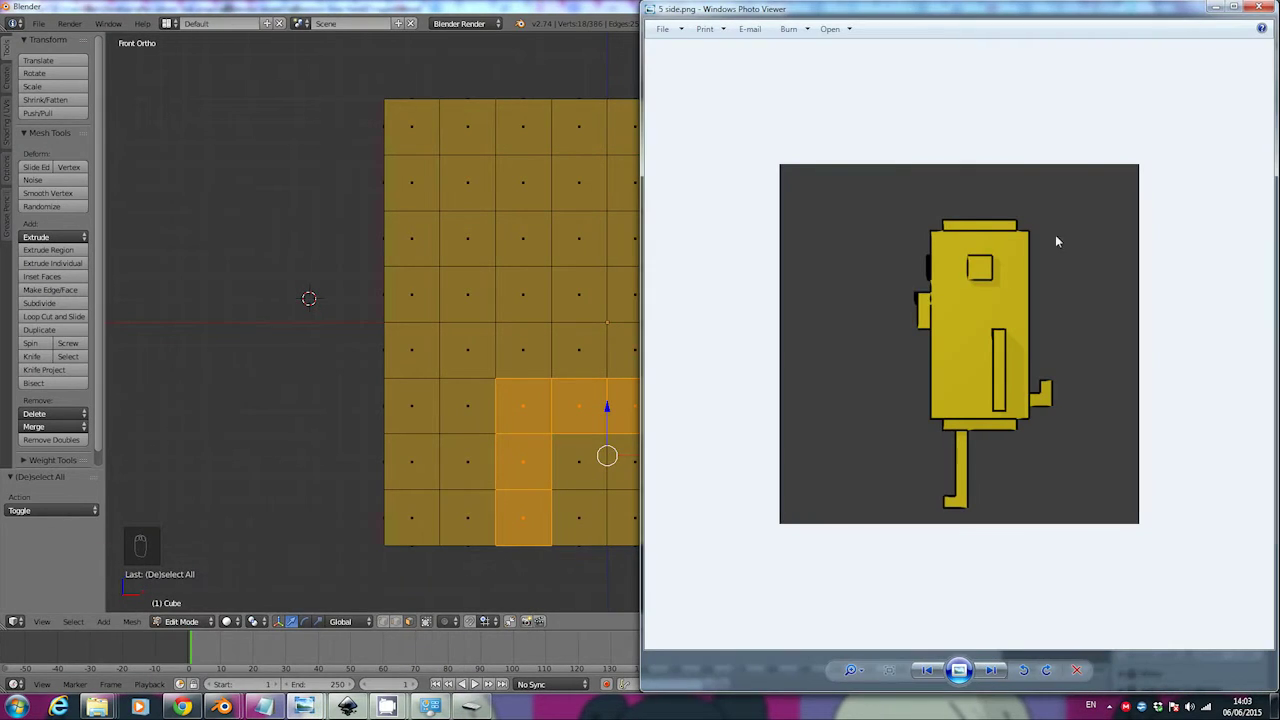
click(930, 672)
click(930, 672)
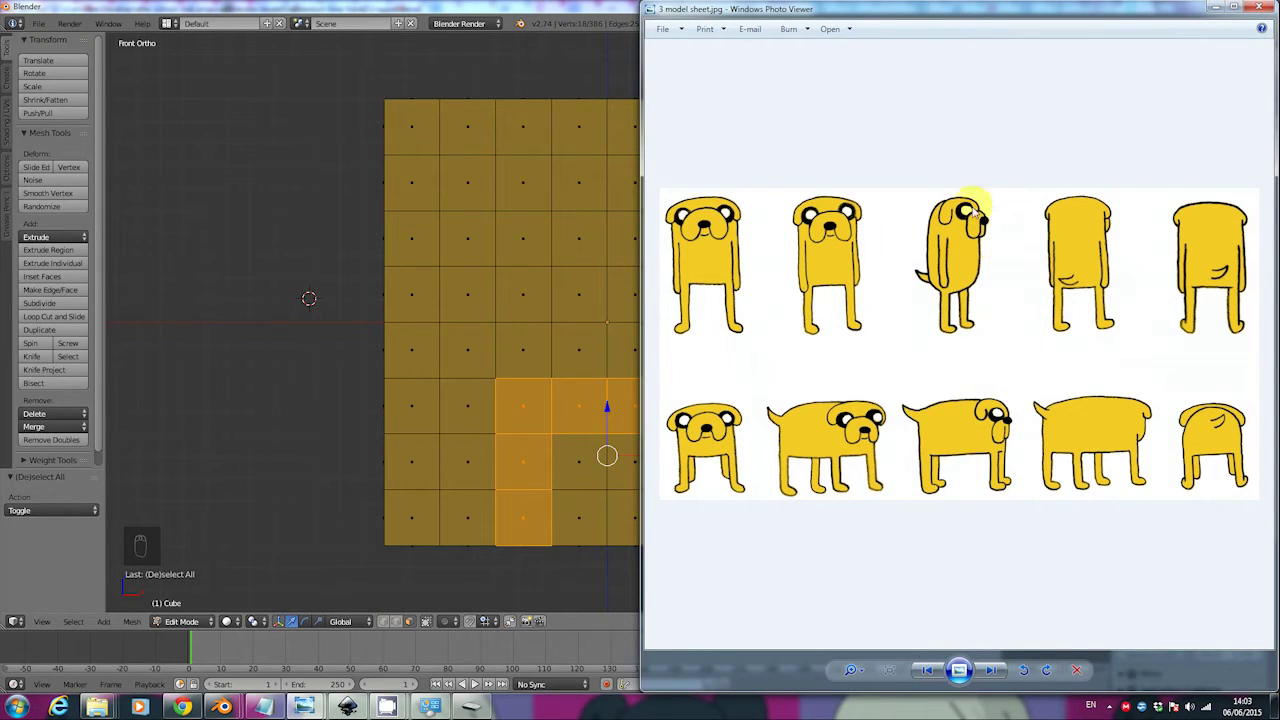
click(317, 443)
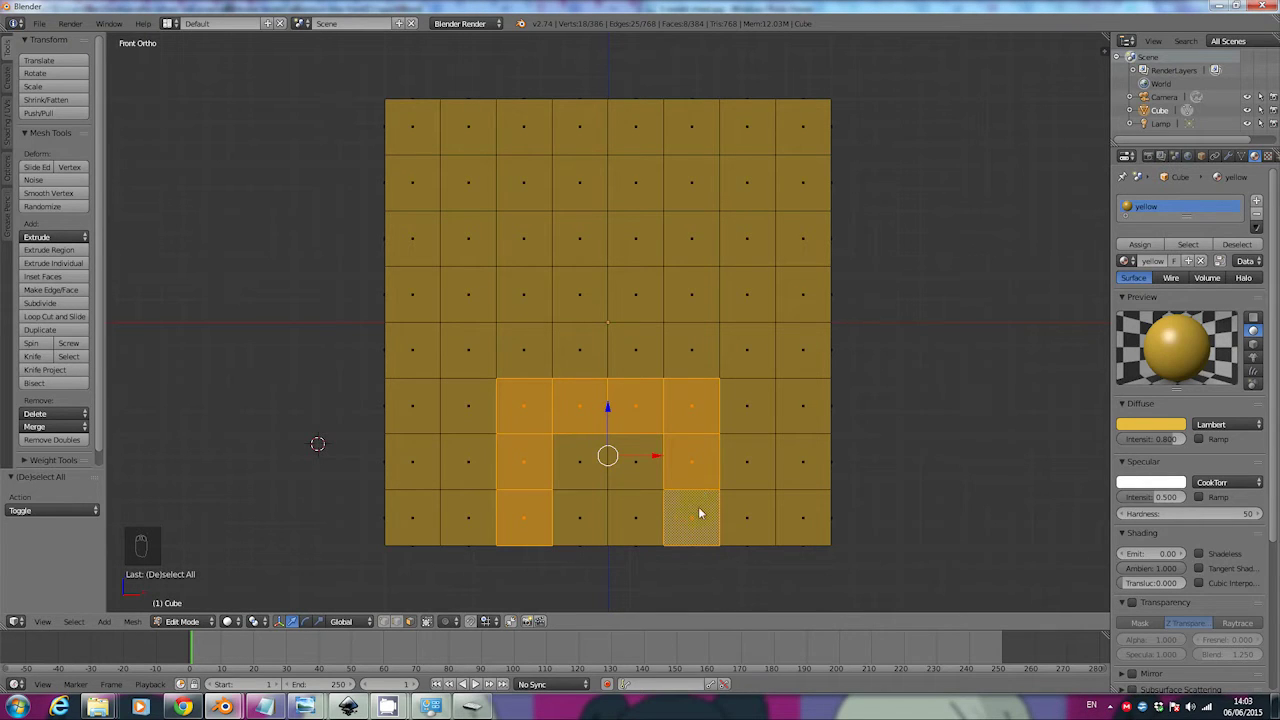
Step: Extrude the eight selected muzzle faces outward from the cube's front by about 0.269, judging the depth in the right orthographic view
middle_drag(624, 360, 493, 342)
click(42, 621)
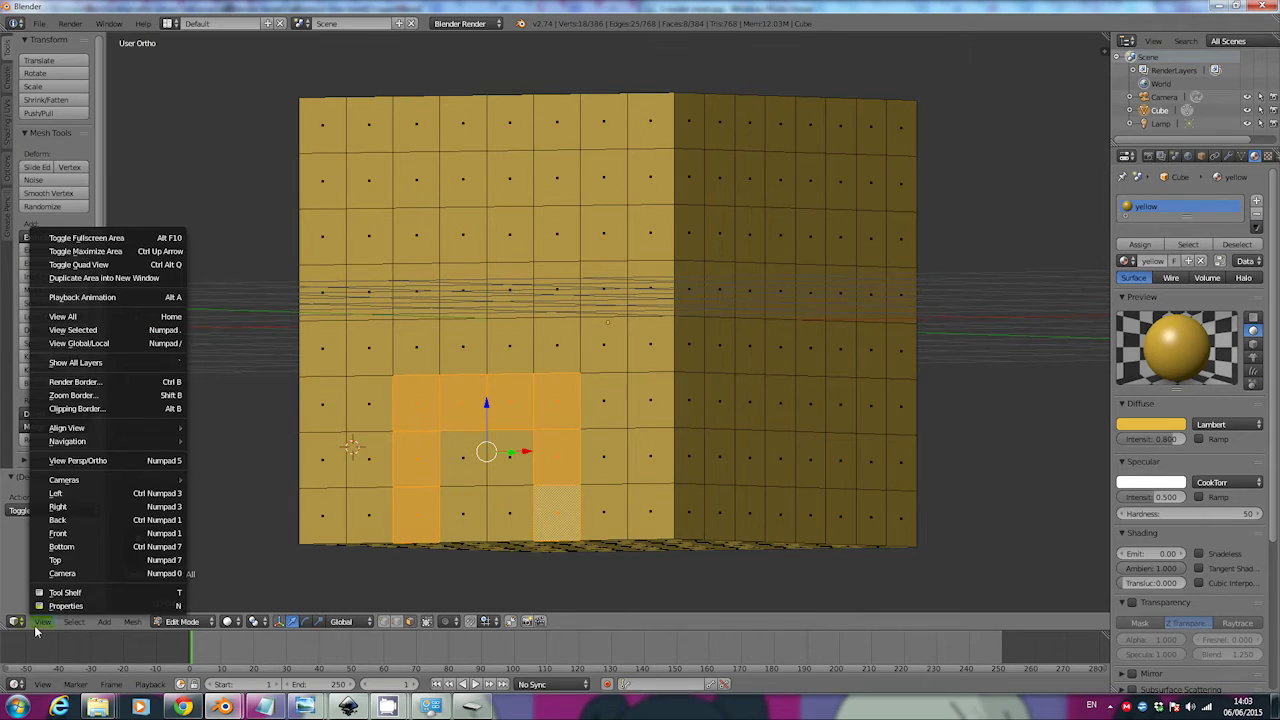
click(62, 507)
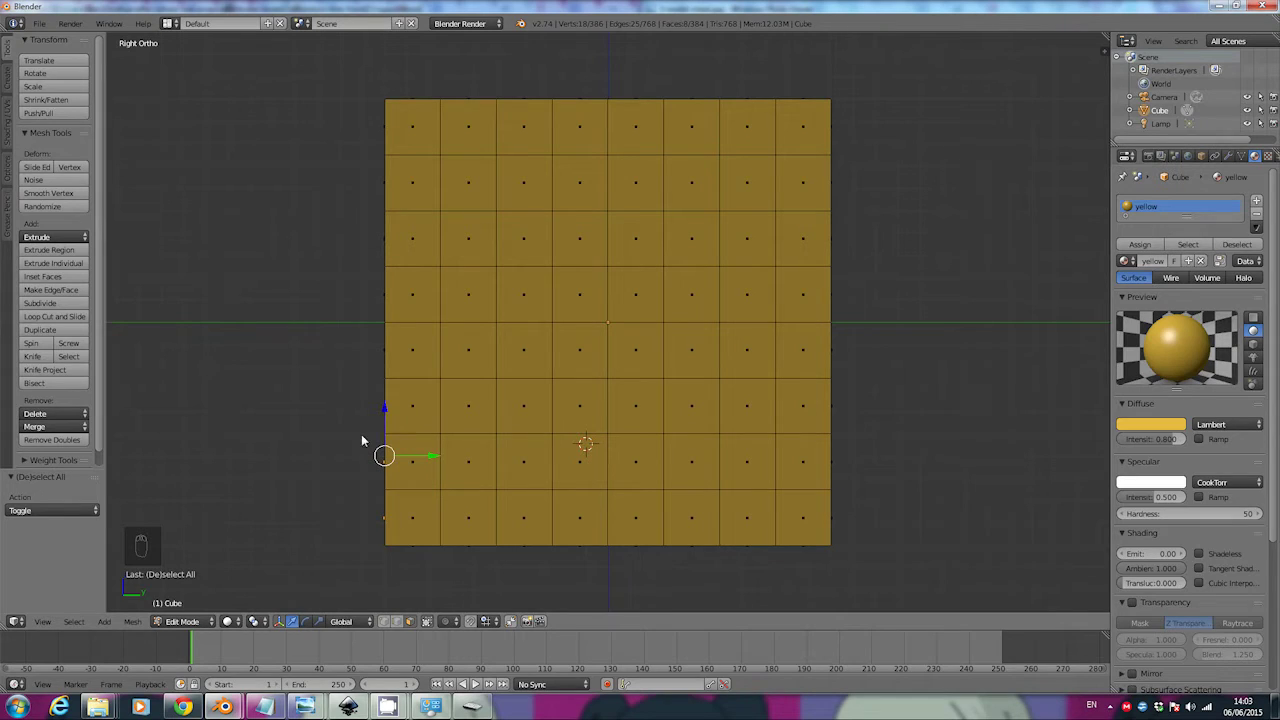
key(e)
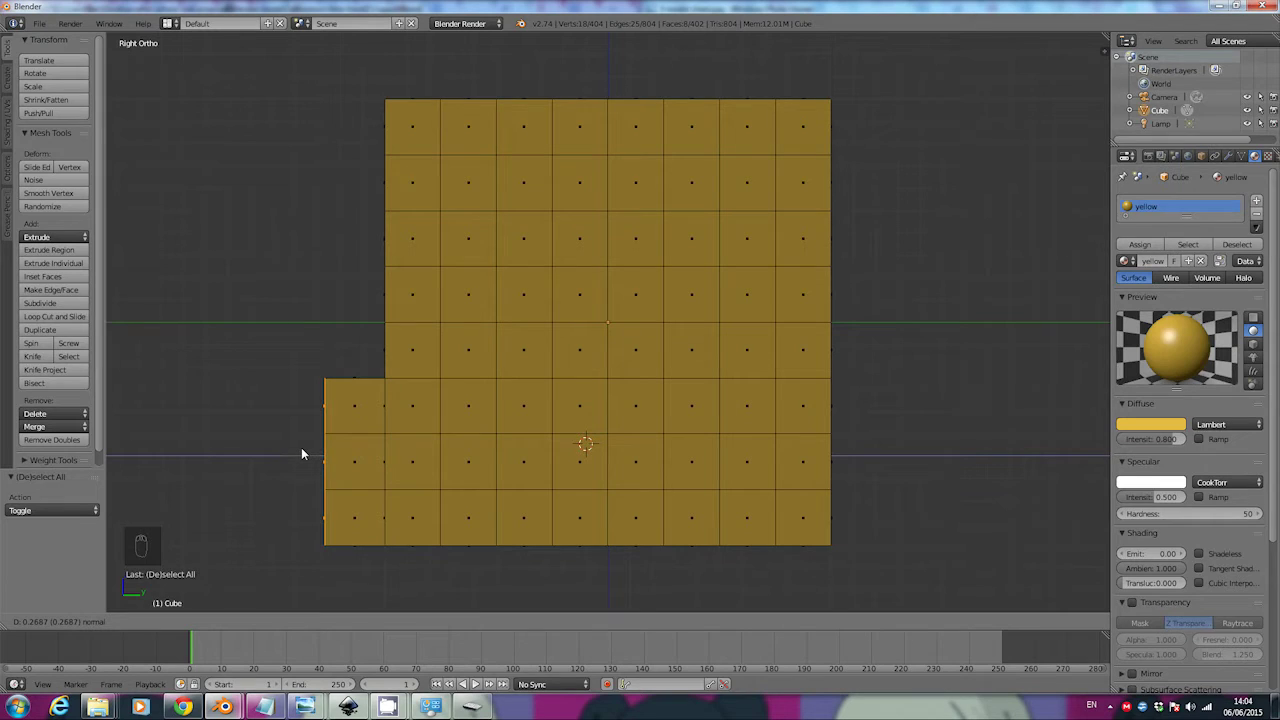
click(302, 453)
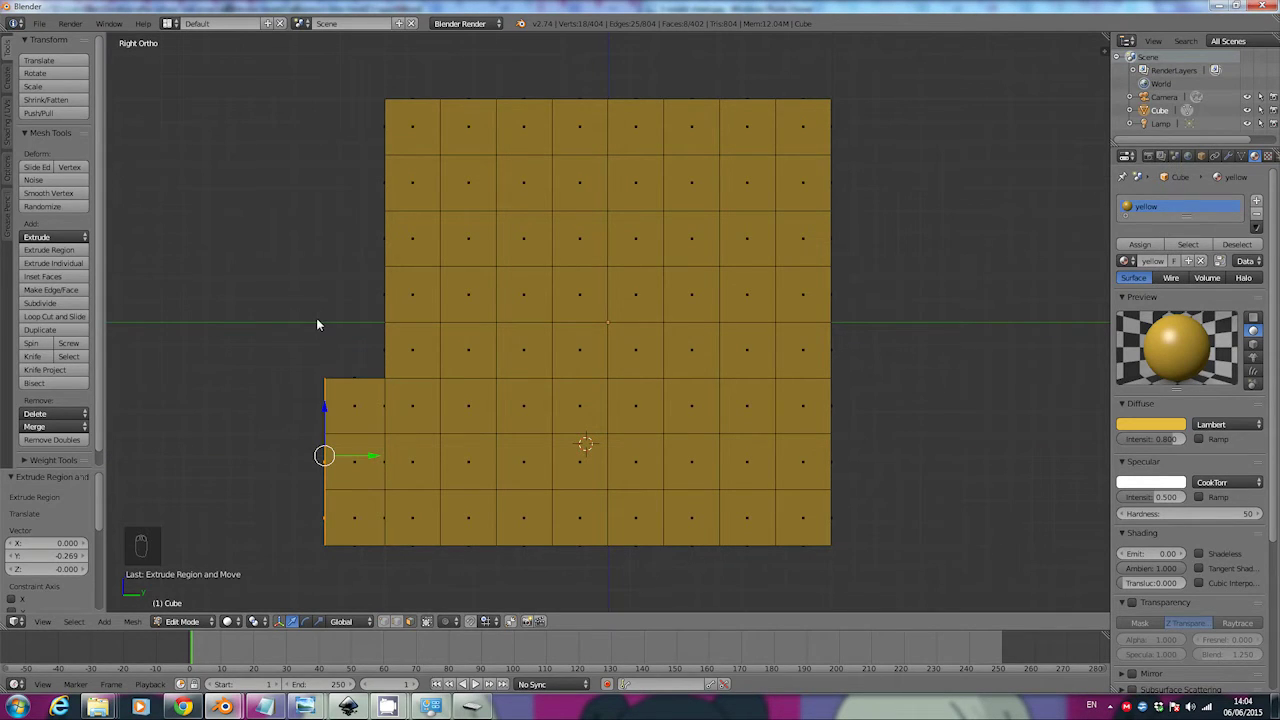
middle_drag(316, 324, 446, 463)
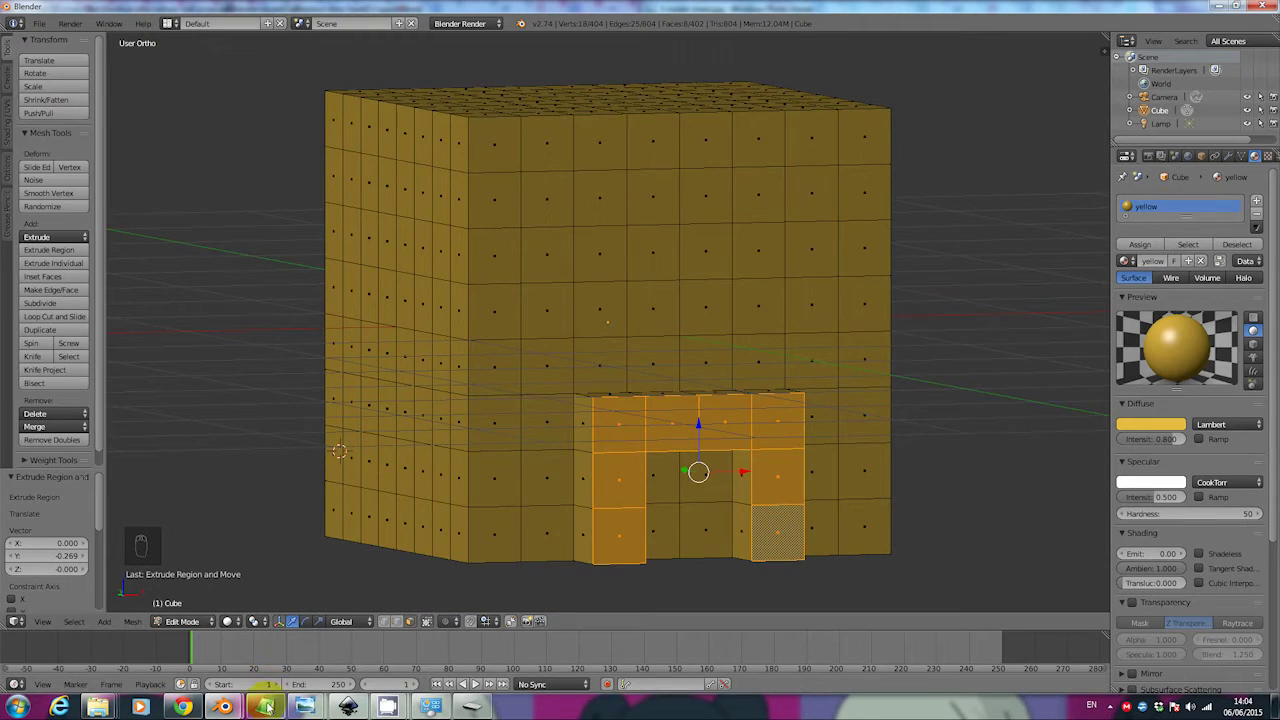
Step: Switch to Windows Photo Viewer, examine the dog's side profile in 3 model sheet.jpg, and return to Blender to inspect the muzzle
mouse_move(310, 706)
click(380, 630)
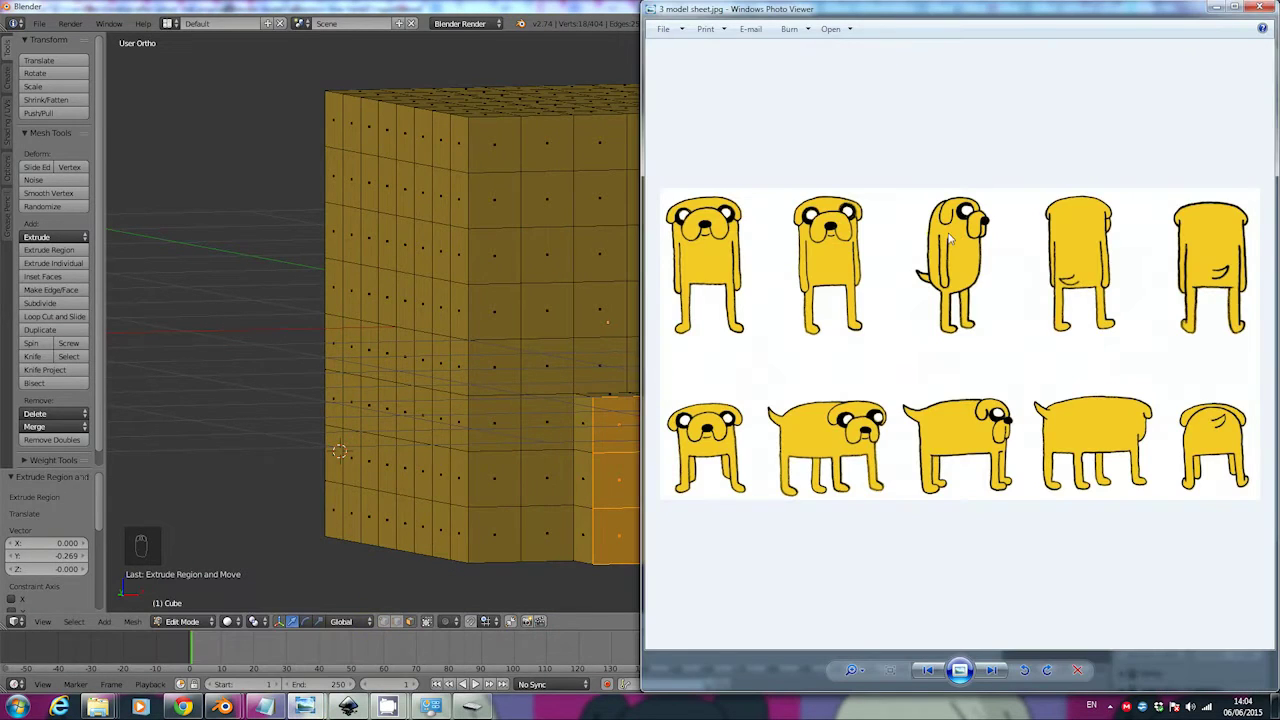
click(897, 241)
click(268, 318)
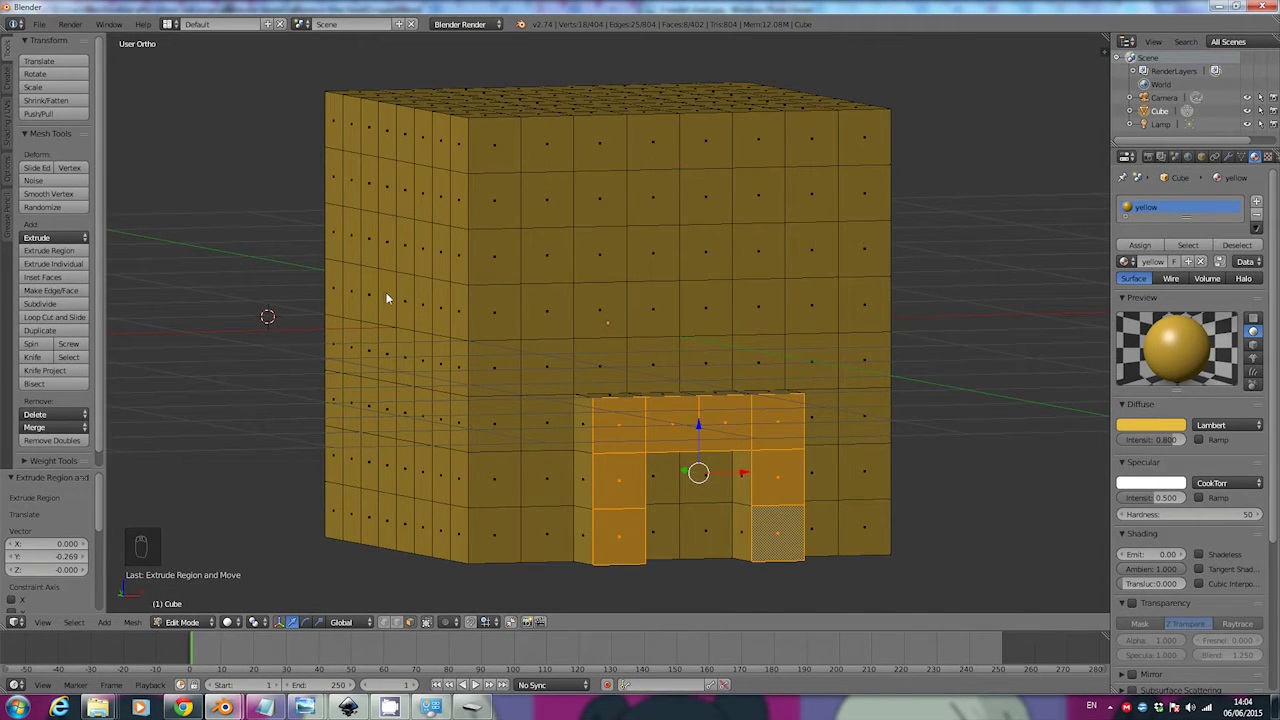
mouse_move(413, 299)
middle_down()
mouse_move(300, 271)
mouse_move(371, 238)
mouse_move(416, 282)
mouse_move(393, 284)
middle_up()
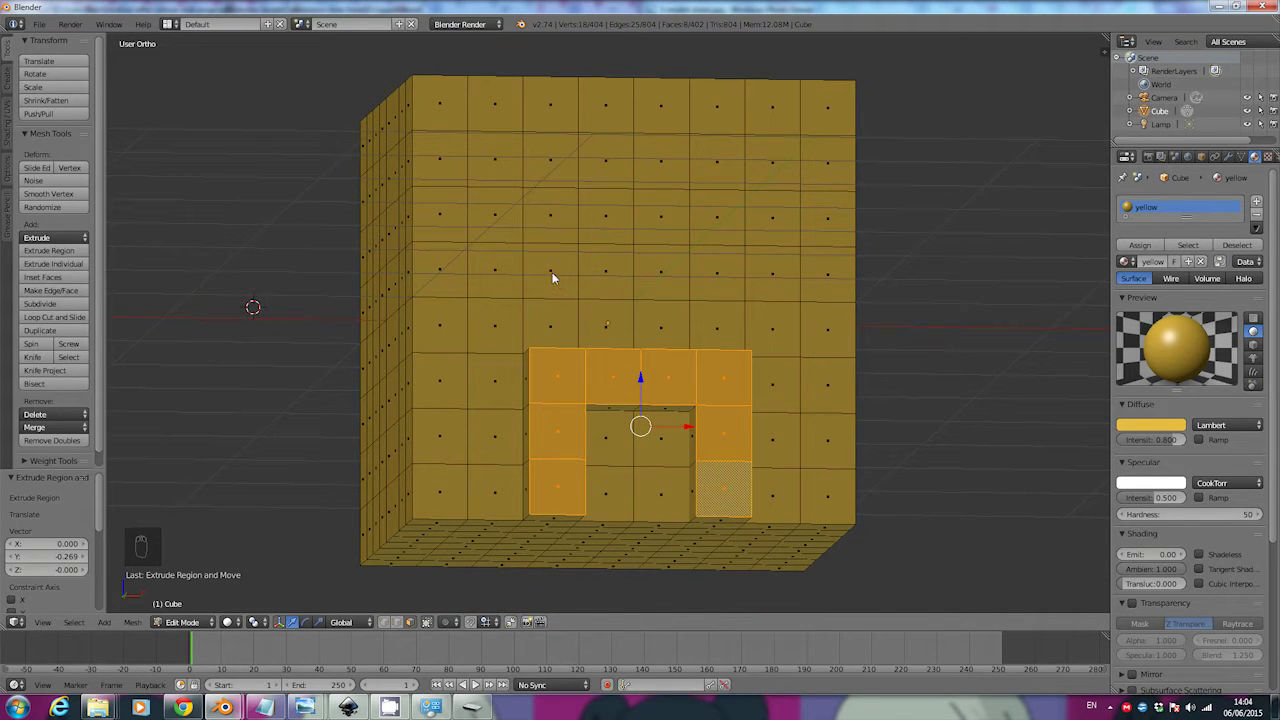
Step: In the front view, select only two 2×2 eye blocks in the third and fourth face rows from the top, one column in from each side
key(a)
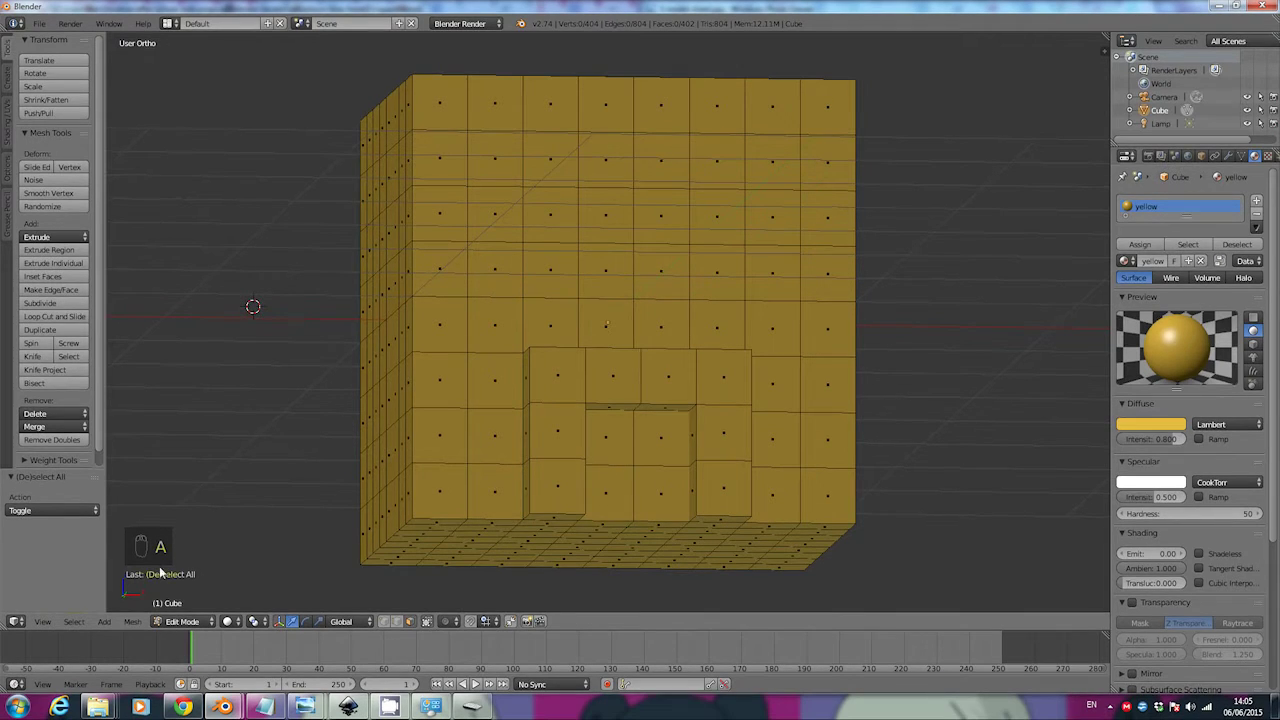
click(42, 622)
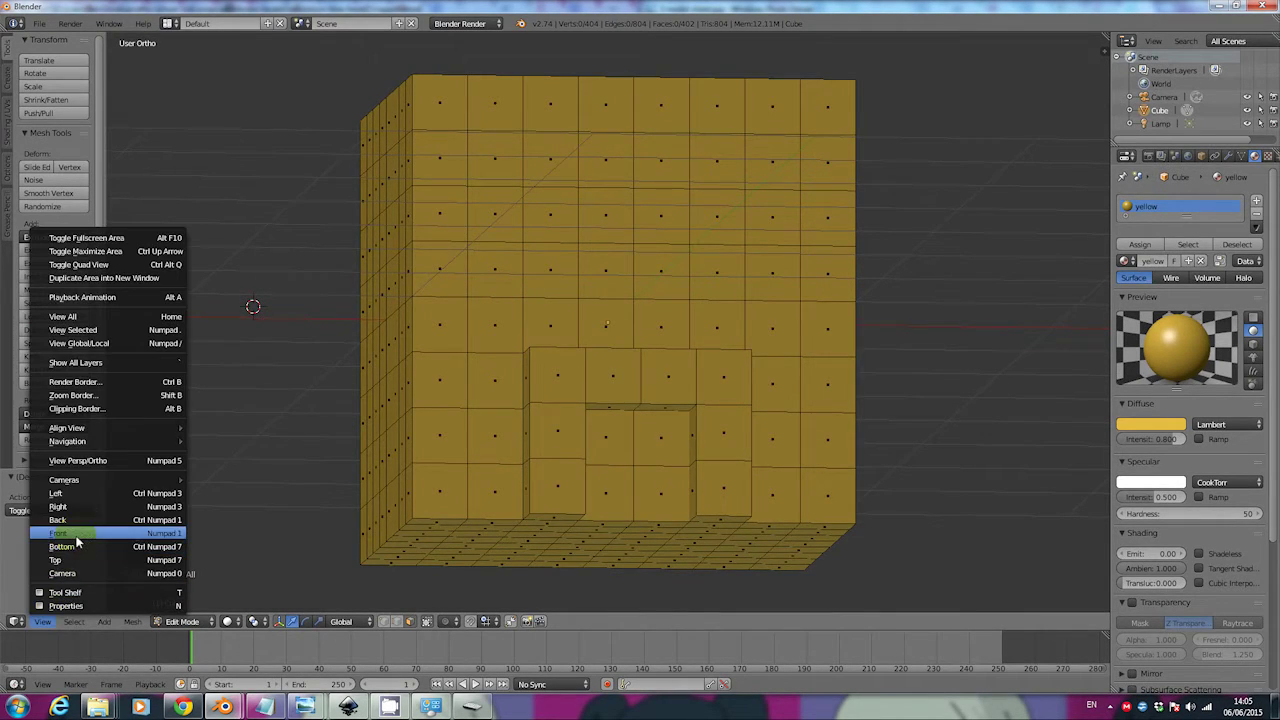
click(76, 533)
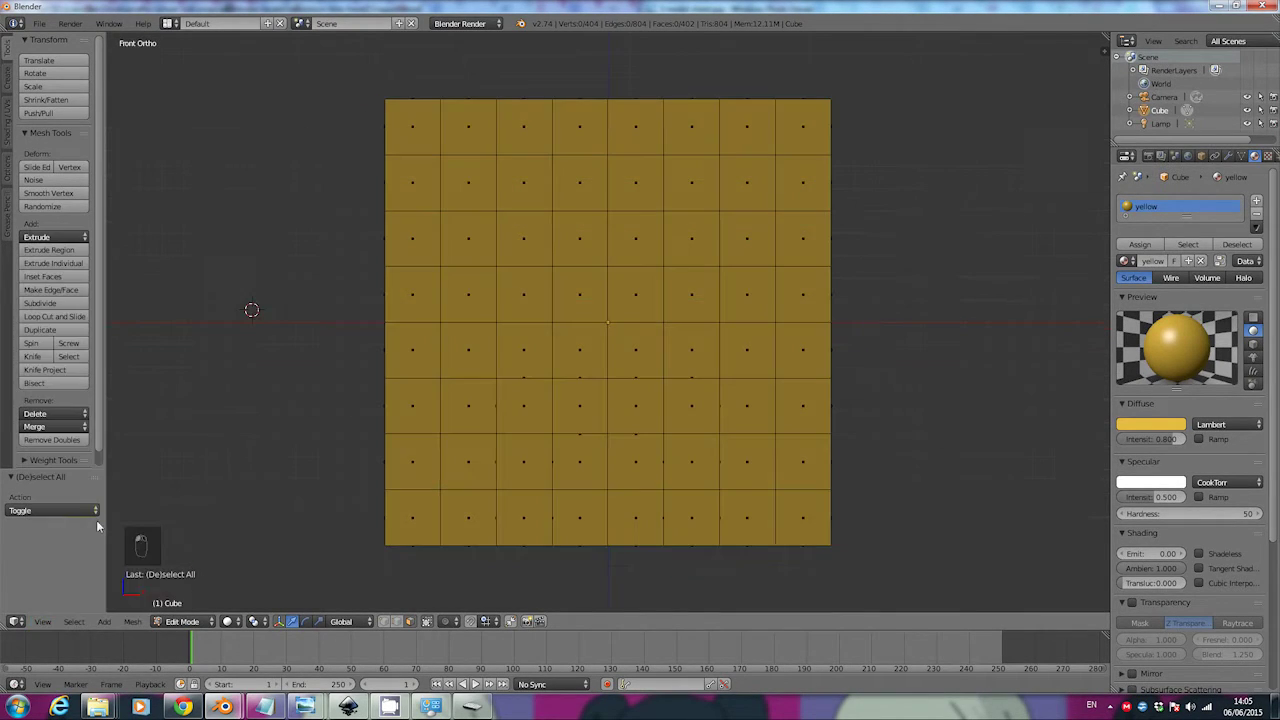
right_click(486, 297)
shift+right_click(534, 294)
shift+right_click(520, 256)
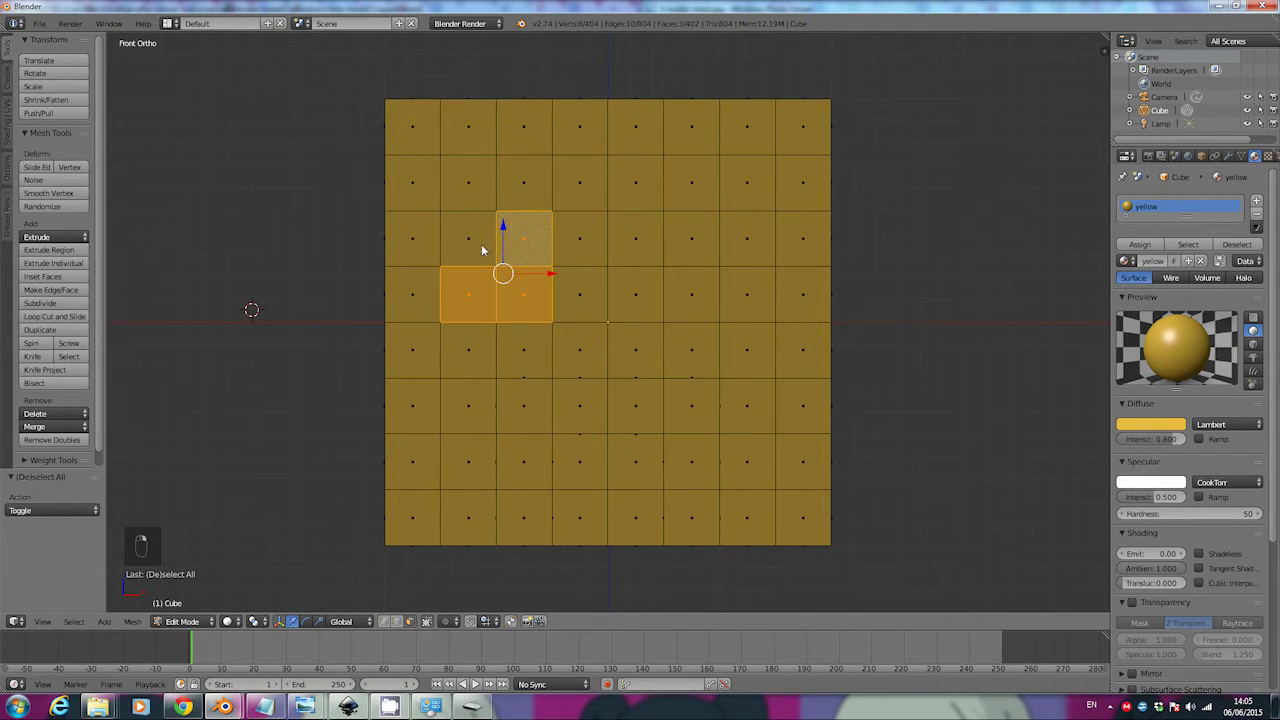
shift+right_click(481, 244)
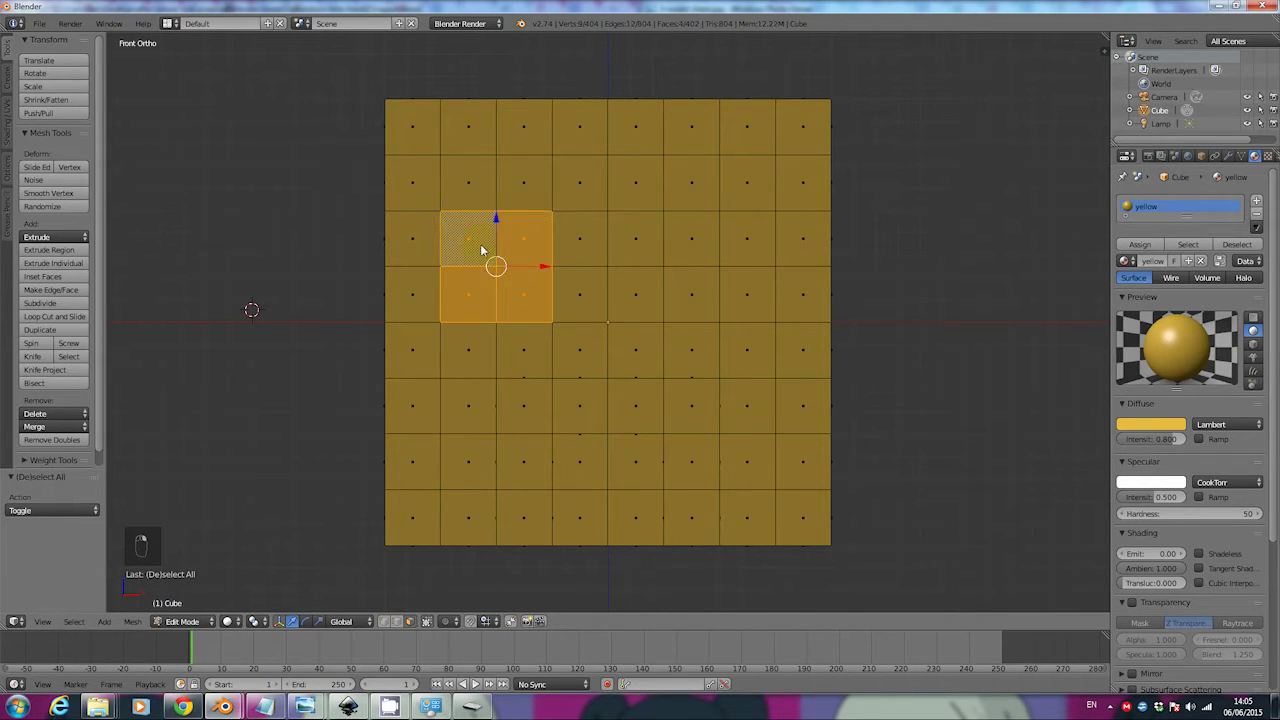
shift+right_click(692, 306)
shift+right_click(688, 255)
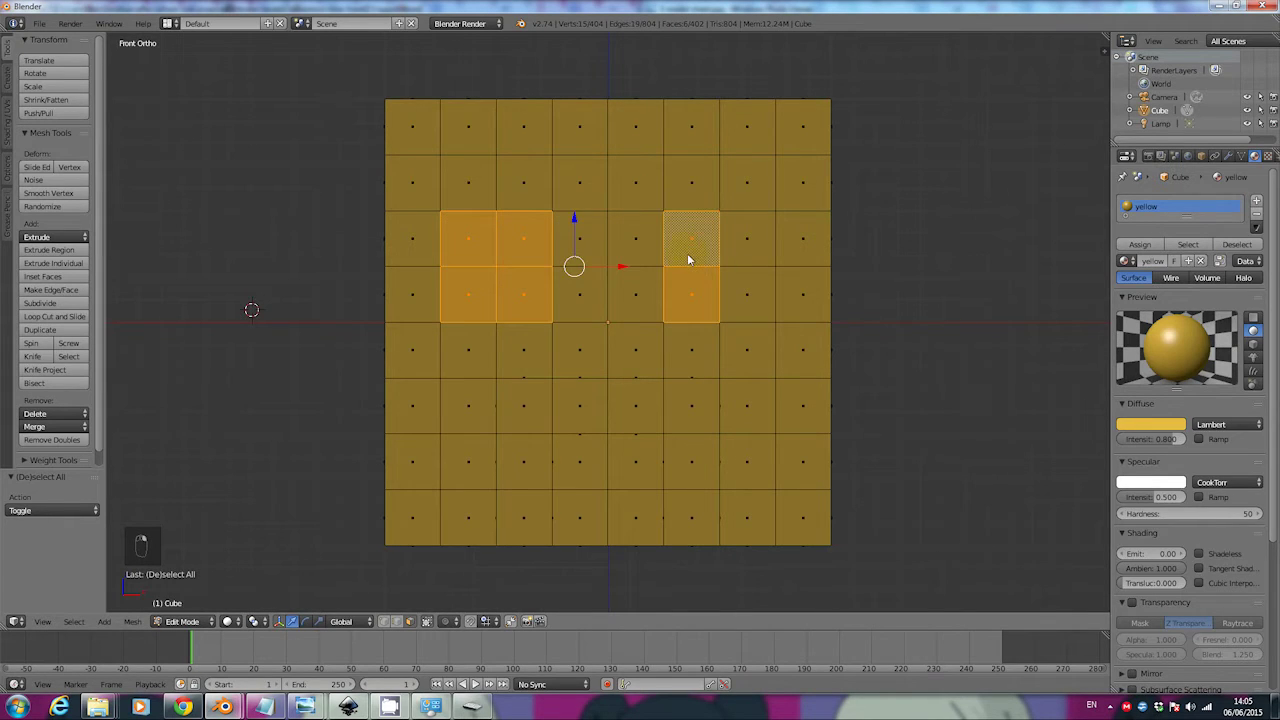
shift+right_click(740, 252)
shift+right_click(742, 292)
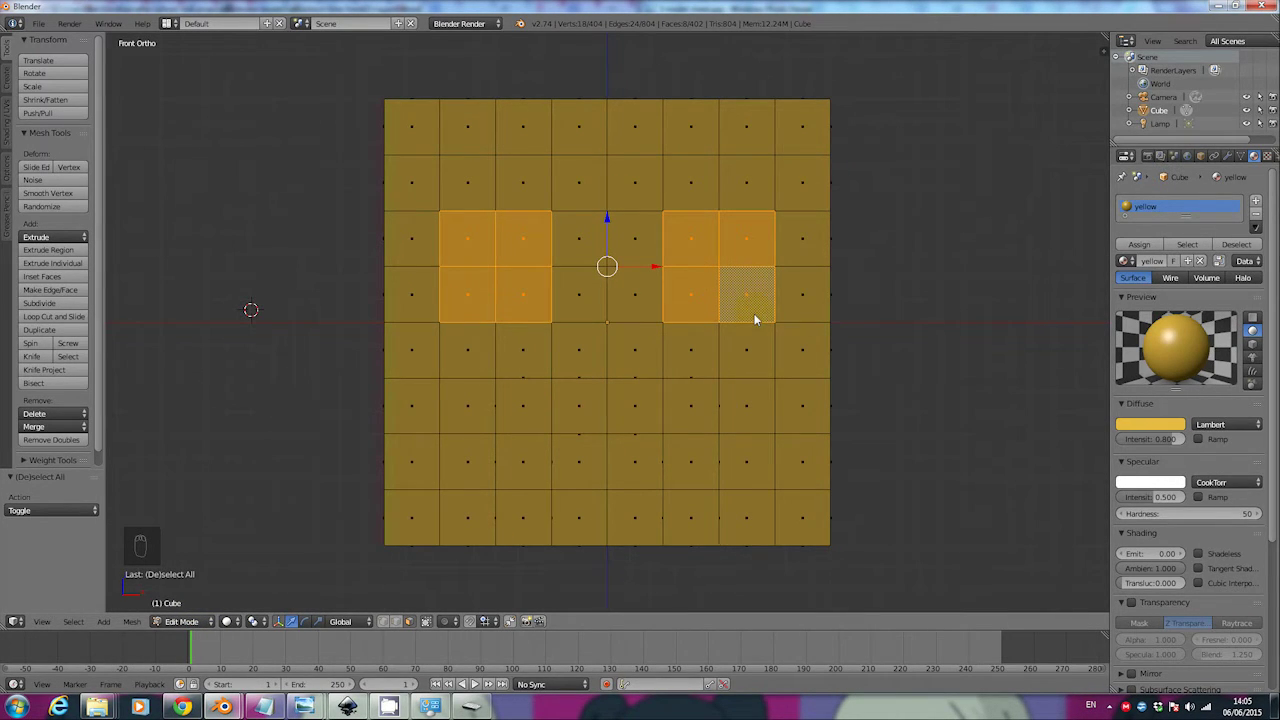
Step: Extrude the two eye blocks outward from the cube's front by about 0.033, working in the right orthographic view
click(44, 622)
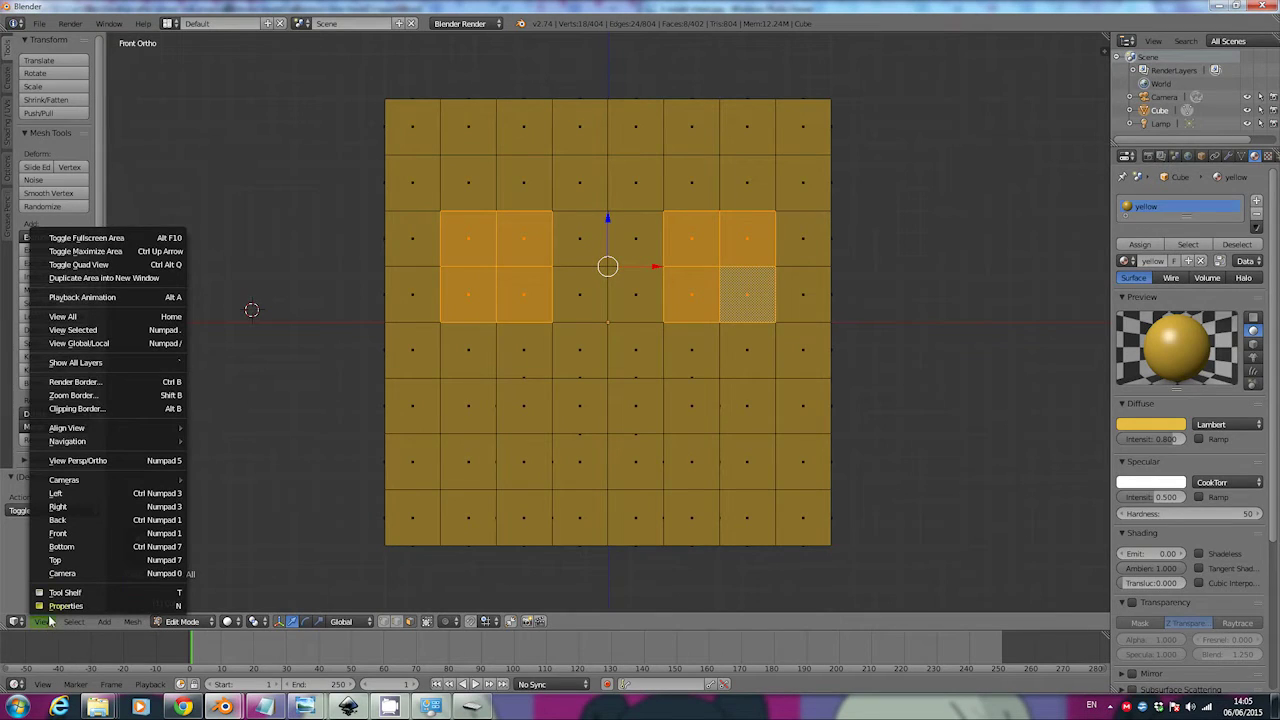
click(57, 507)
key(a)
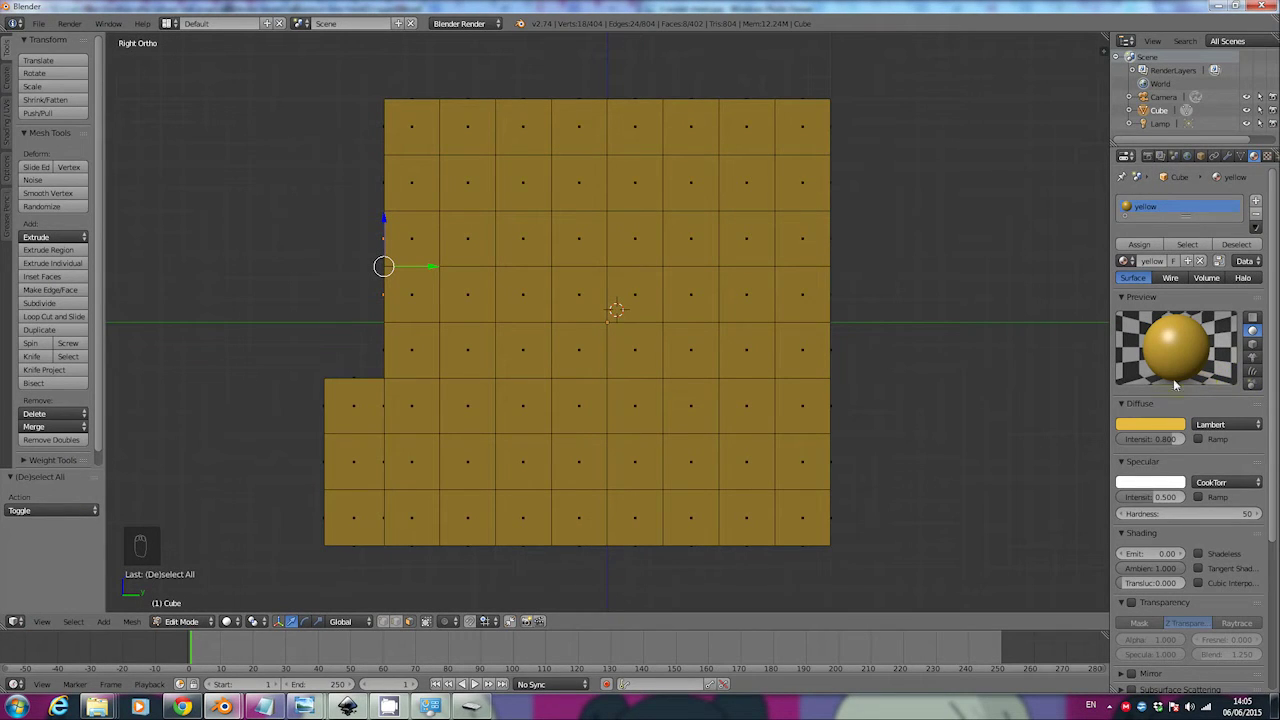
key(e)
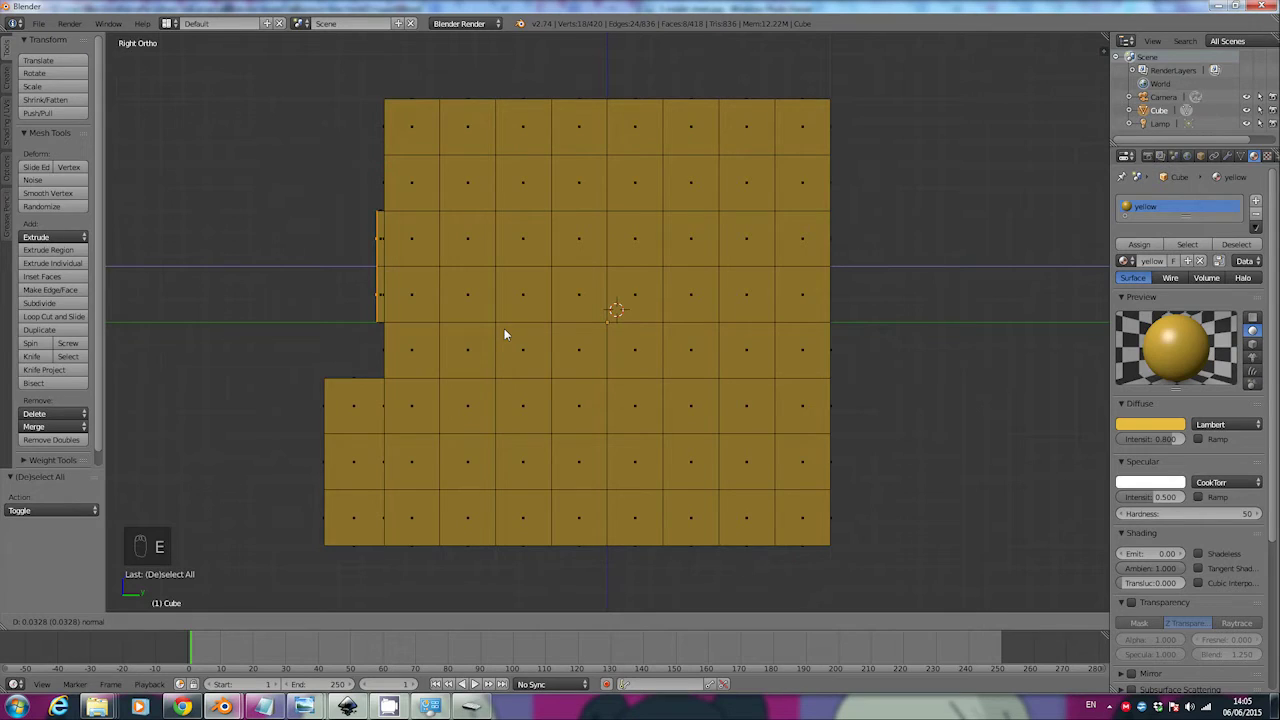
click(504, 332)
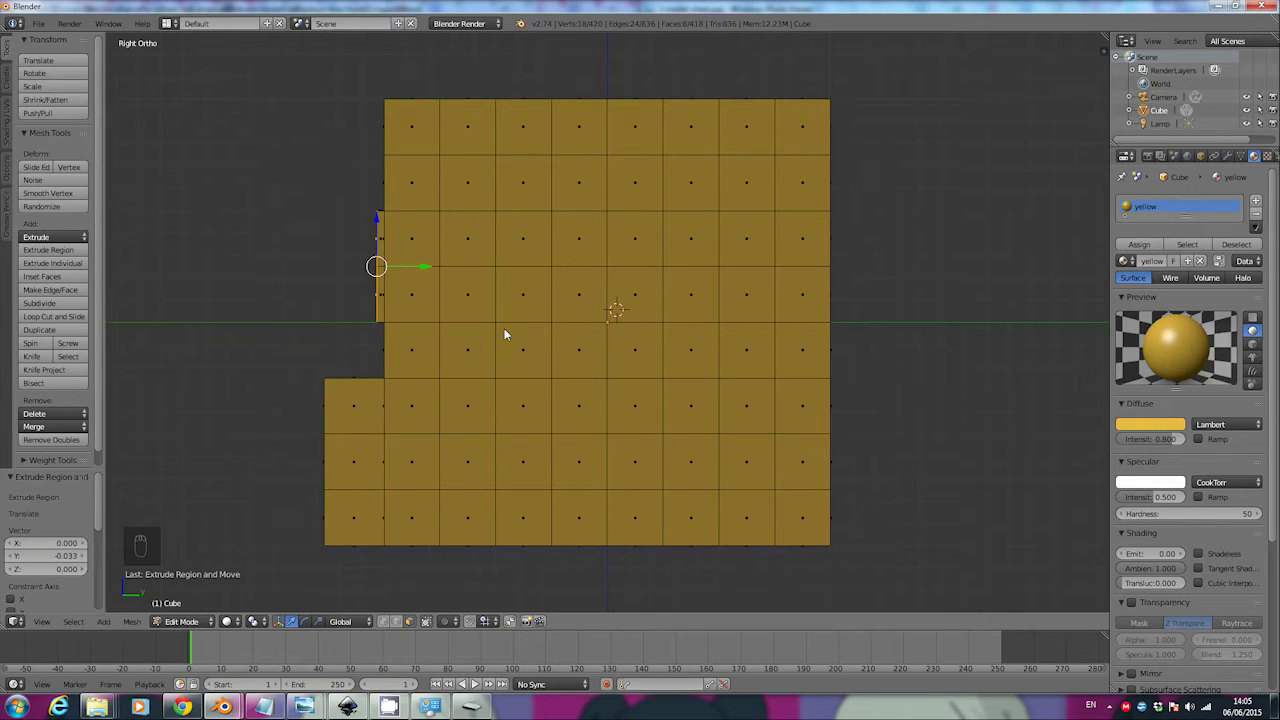
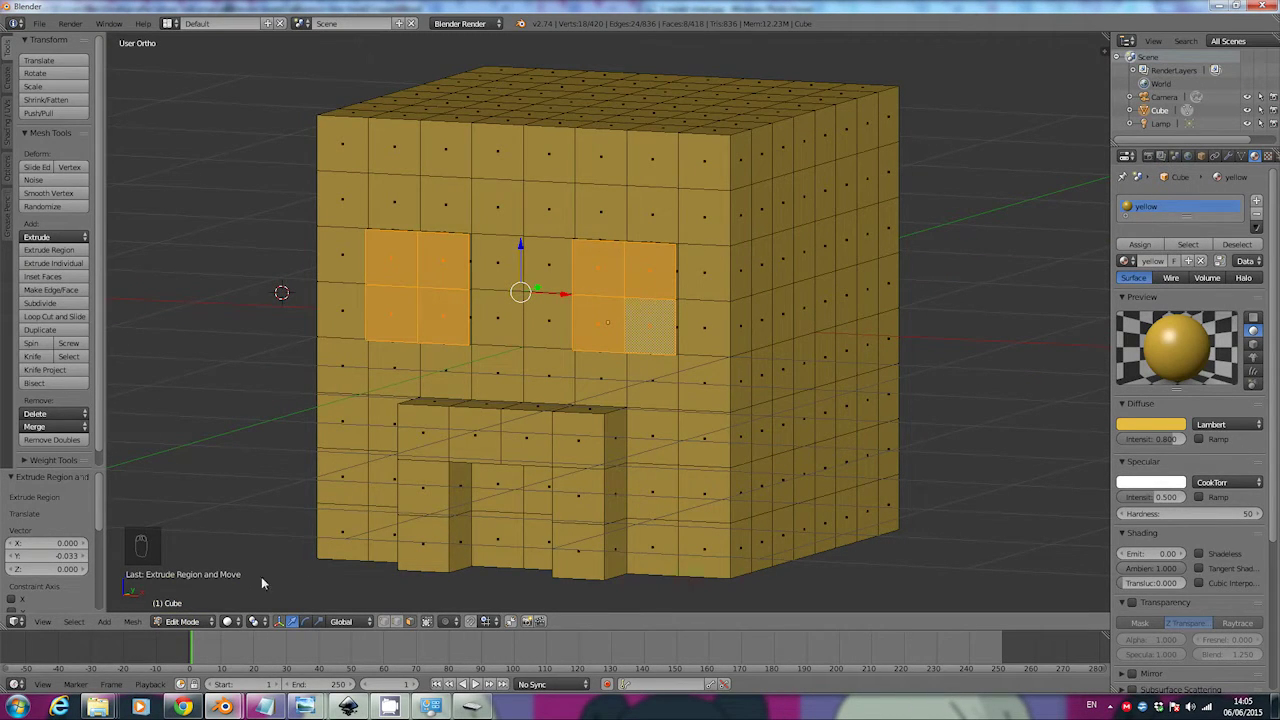
Step: Return to the front view and add a second material slot to the cube with a new material named black
click(51, 622)
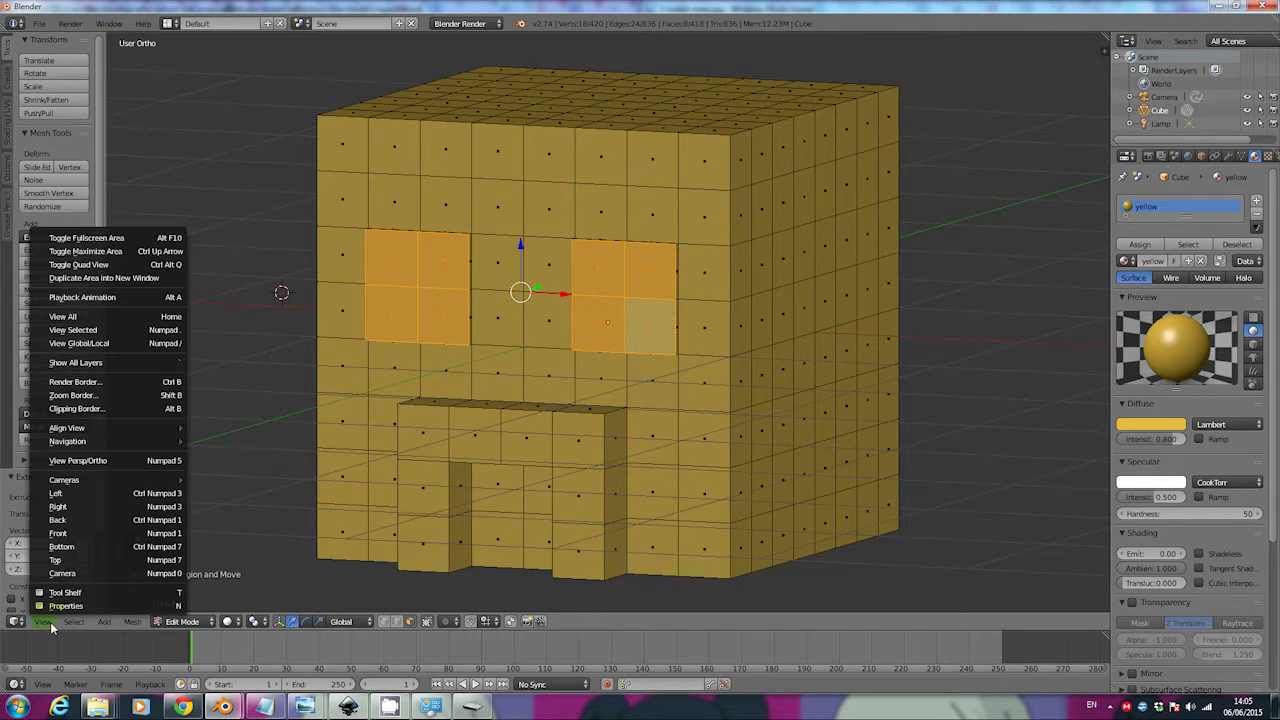
click(79, 534)
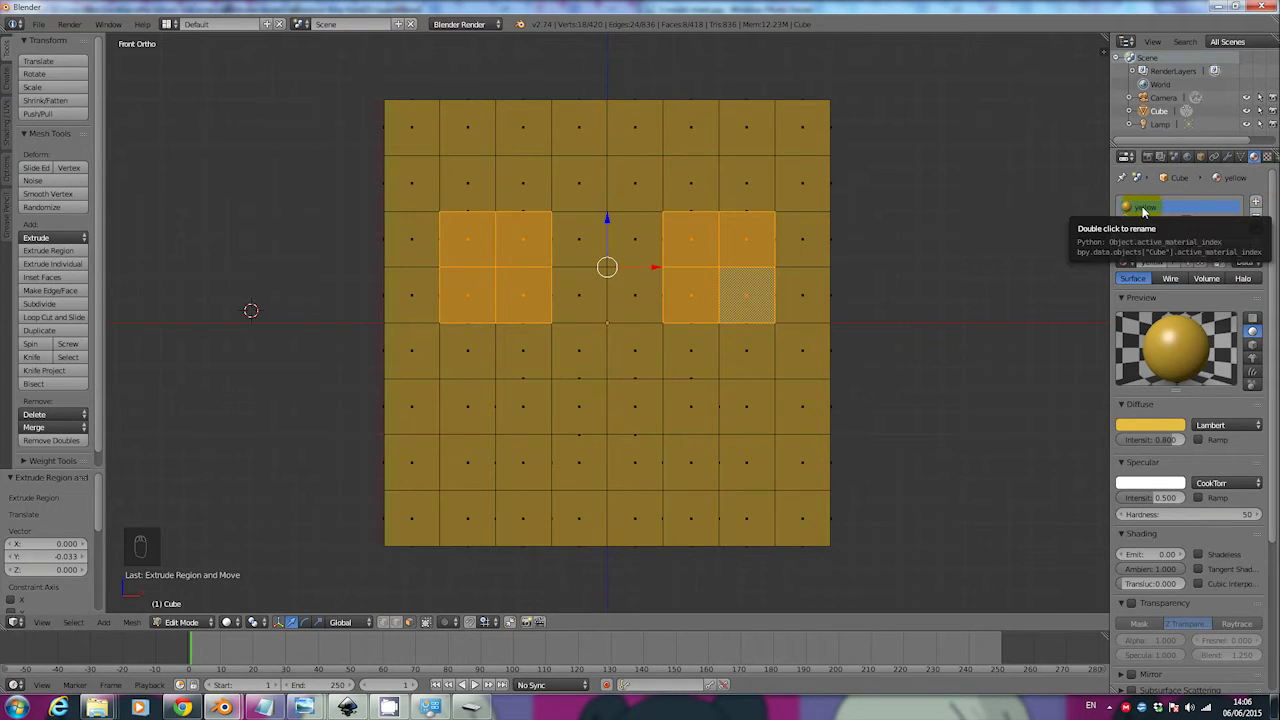
click(1257, 202)
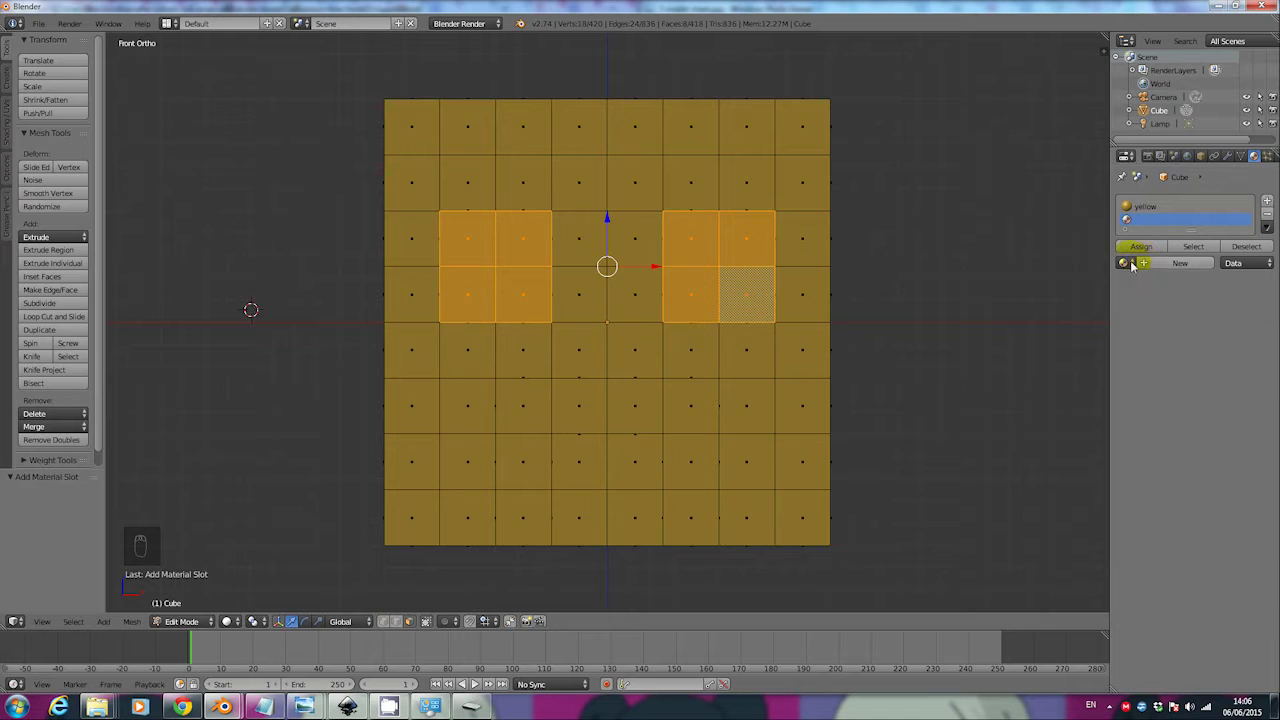
click(1180, 263)
click(1153, 263)
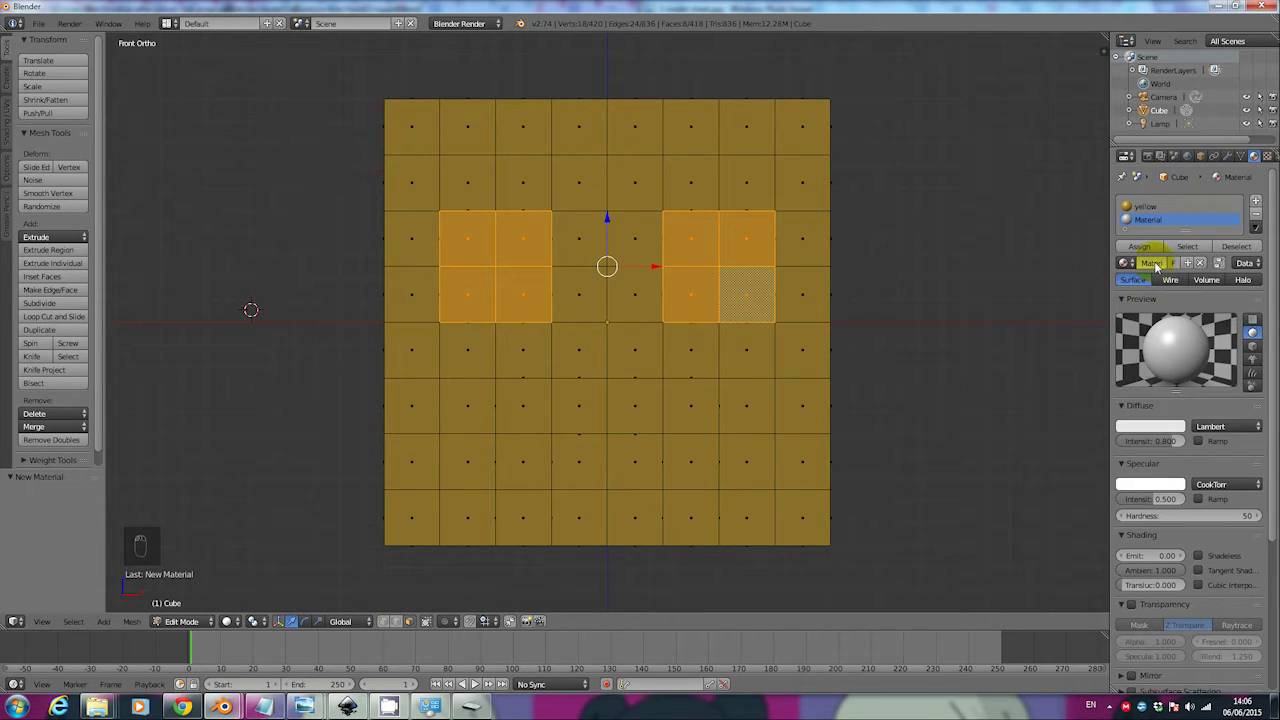
click(1156, 262)
text(black)
key(Return)
Step: Darken the black material's diffuse colour to a neutral near-black
click(1133, 430)
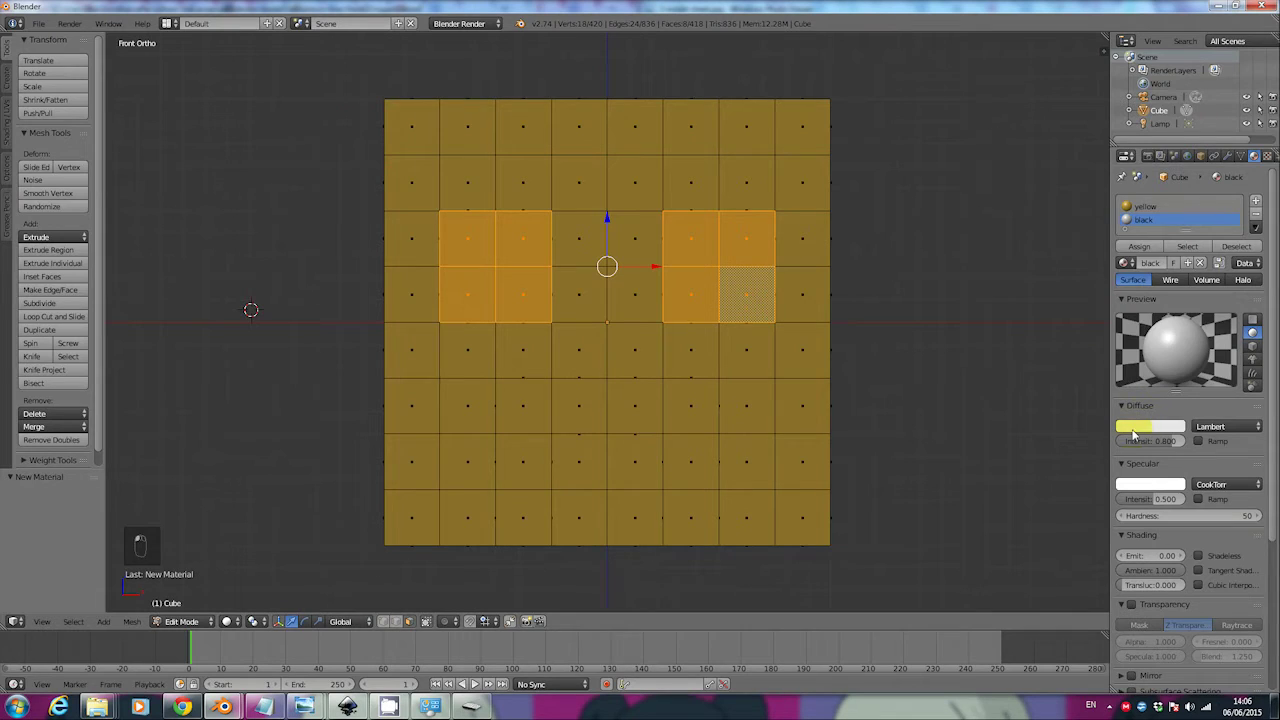
click(1174, 255)
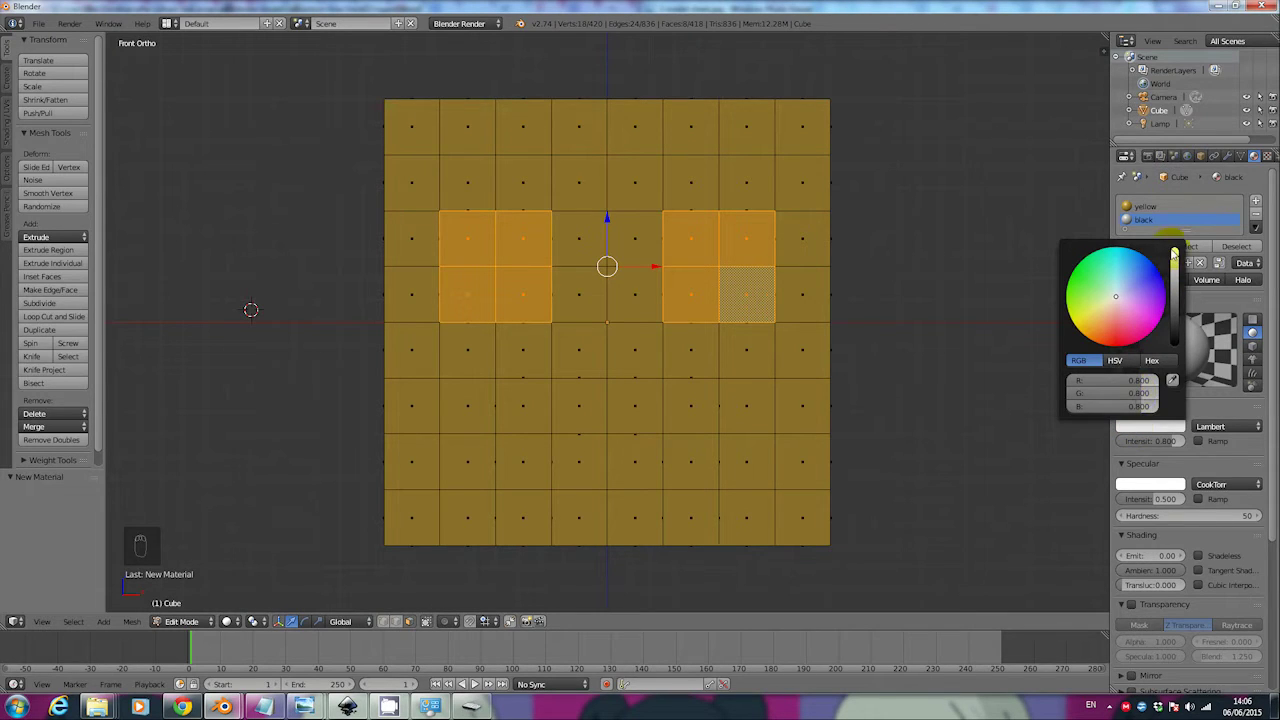
mouse_move(1134, 289)
mouse_down()
mouse_move(1146, 297)
mouse_move(1093, 342)
mouse_move(1078, 288)
mouse_move(1145, 265)
mouse_move(1152, 322)
mouse_move(1100, 302)
mouse_move(1123, 295)
mouse_up()
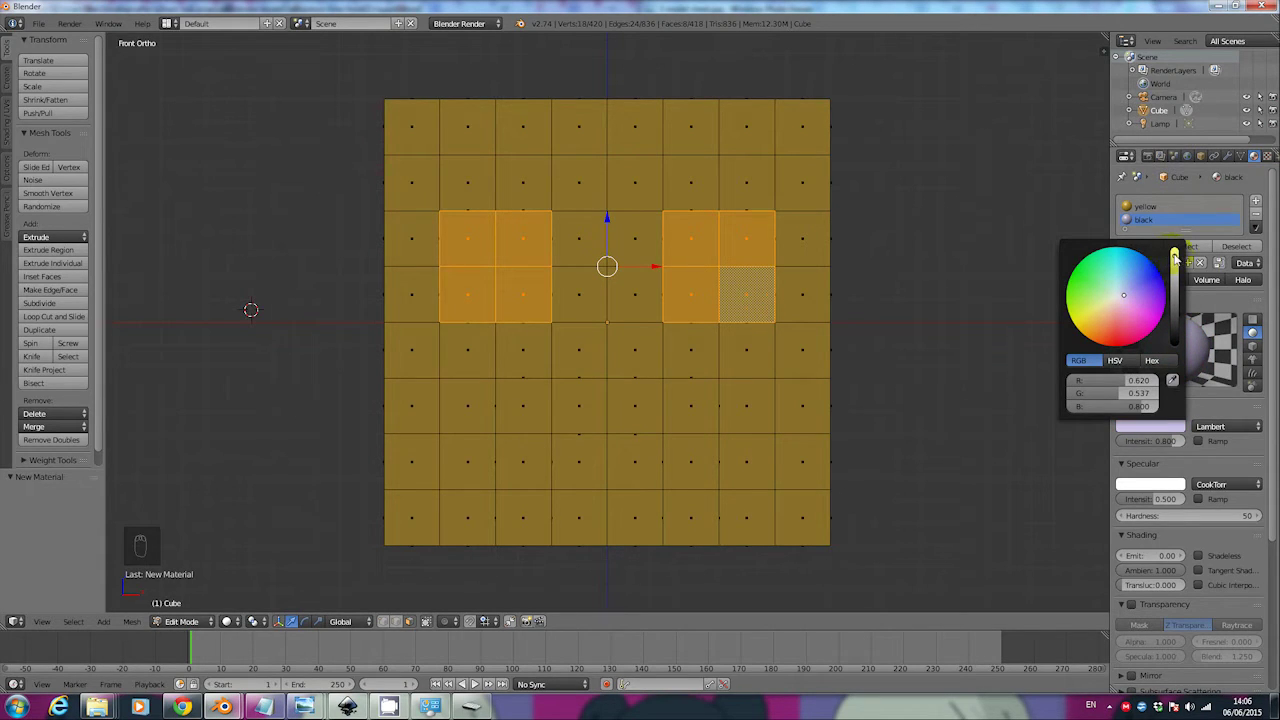
drag(1175, 258, 1162, 342)
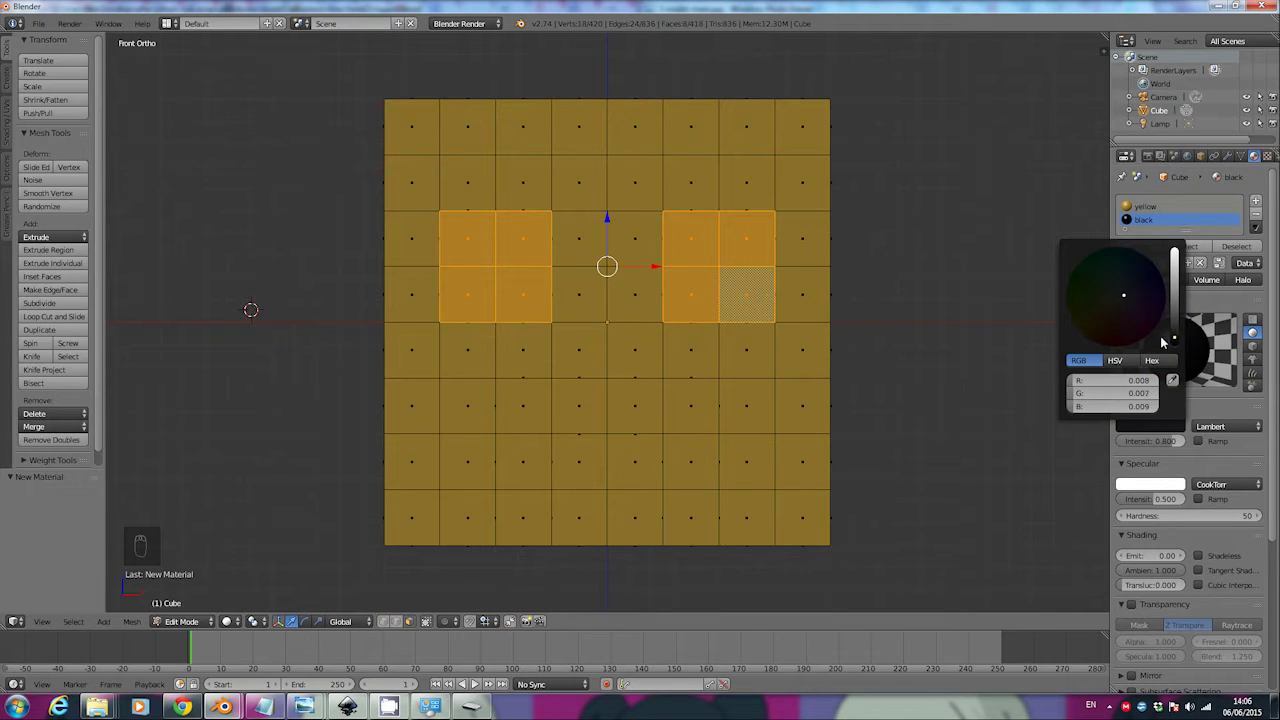
drag(1127, 296, 1114, 298)
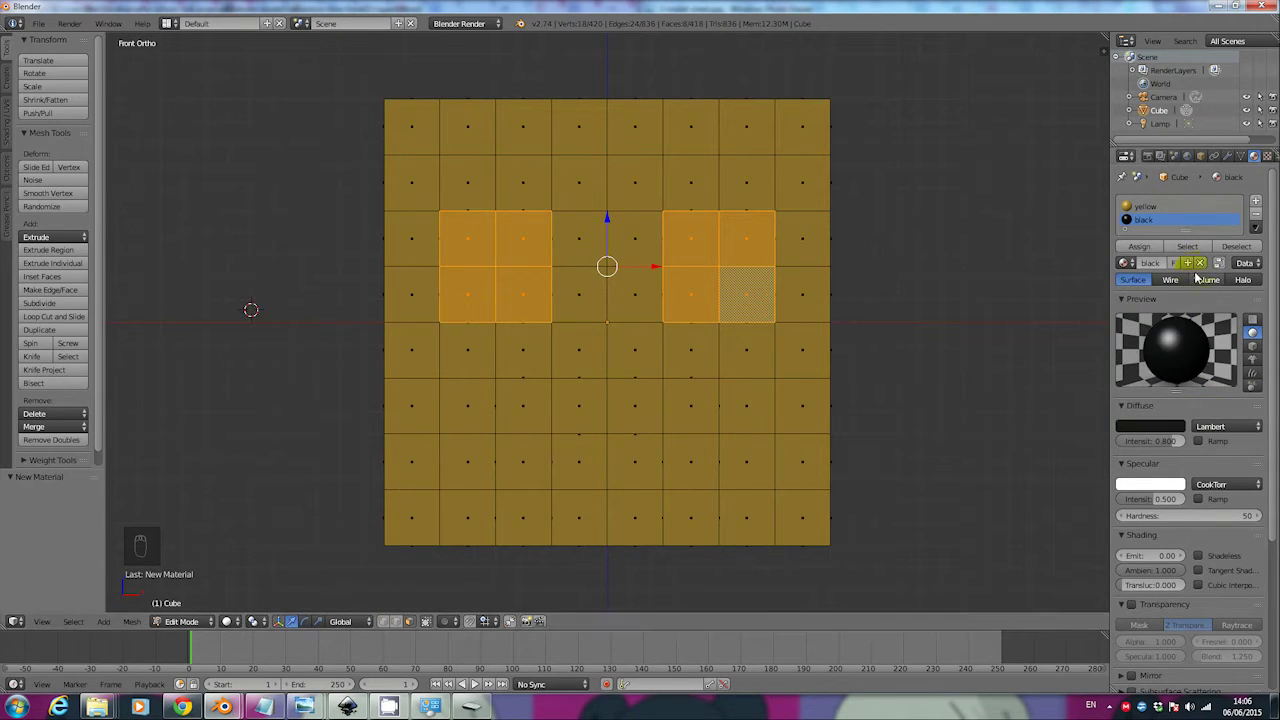
Step: Assign the black material to the eight selected eye faces and view them at an angle
click(1150, 249)
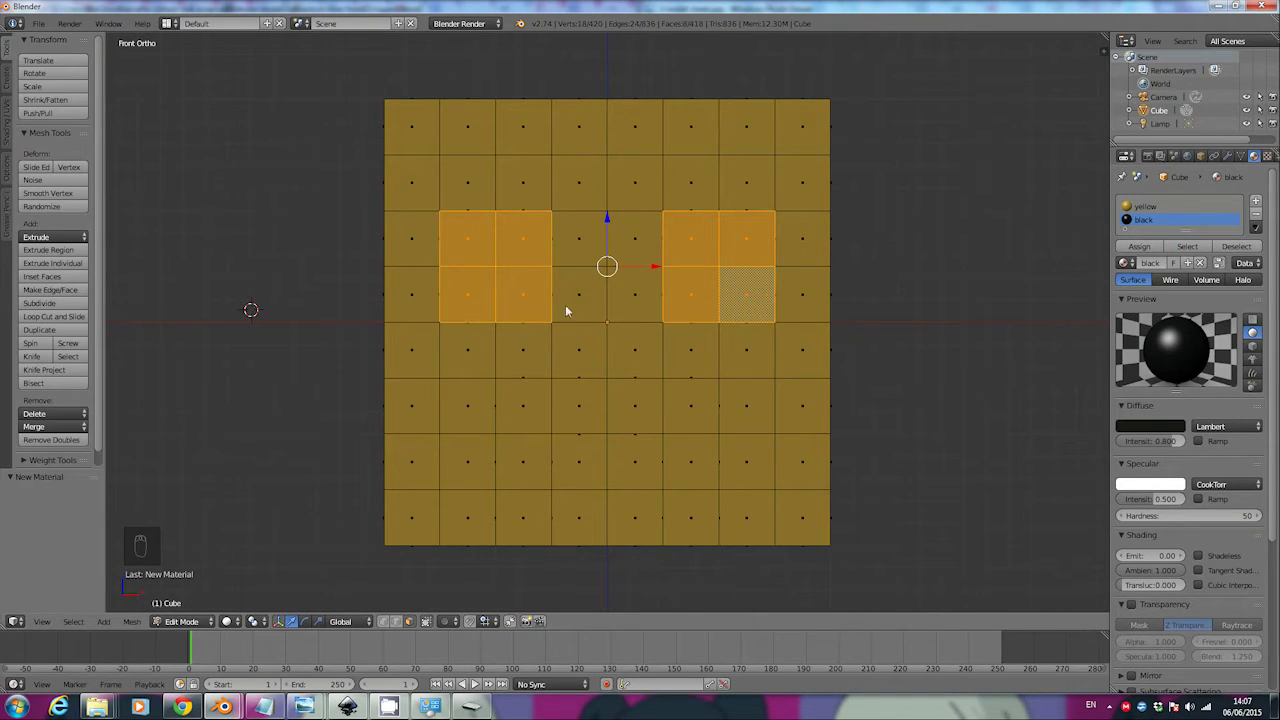
click(1141, 249)
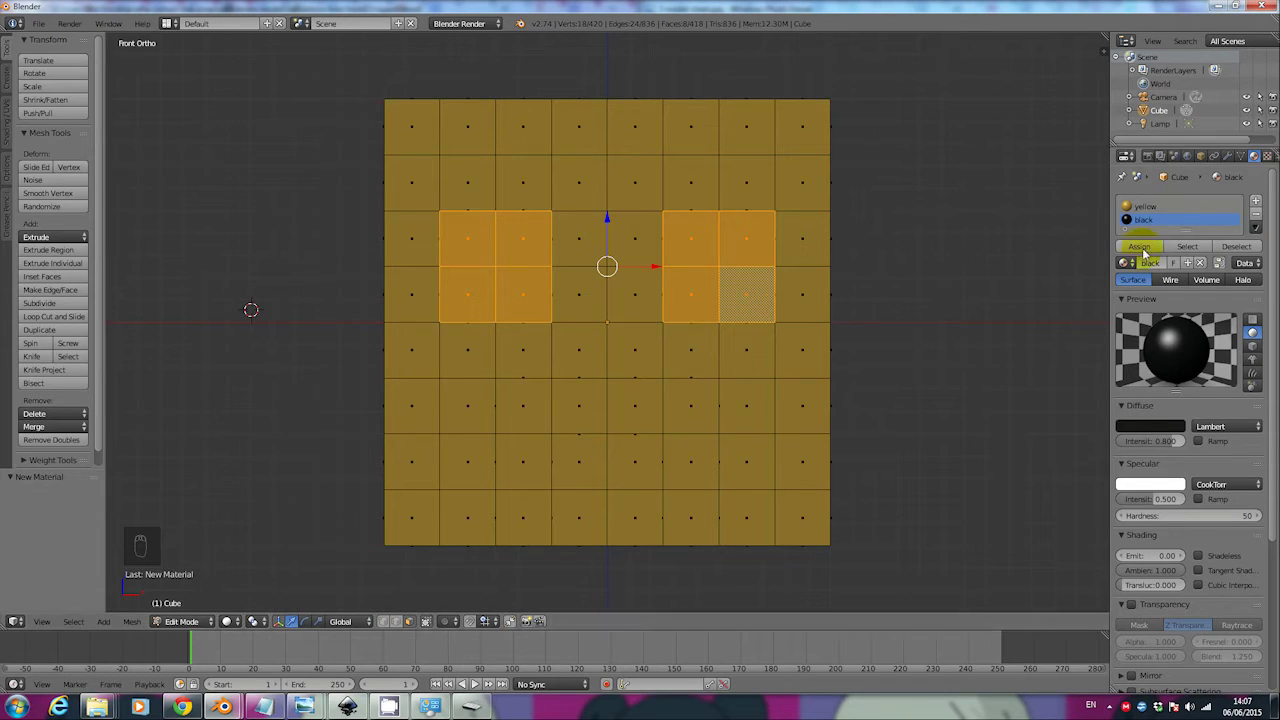
click(1146, 252)
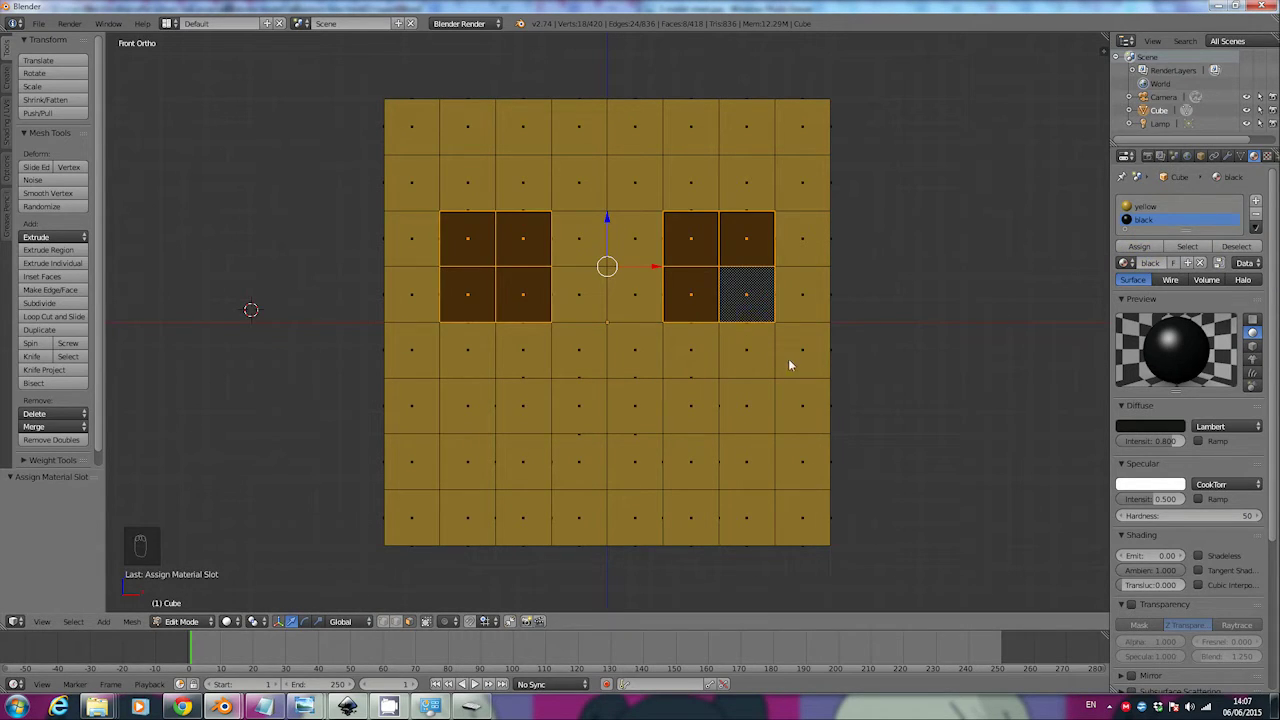
middle_drag(788, 362, 771, 433)
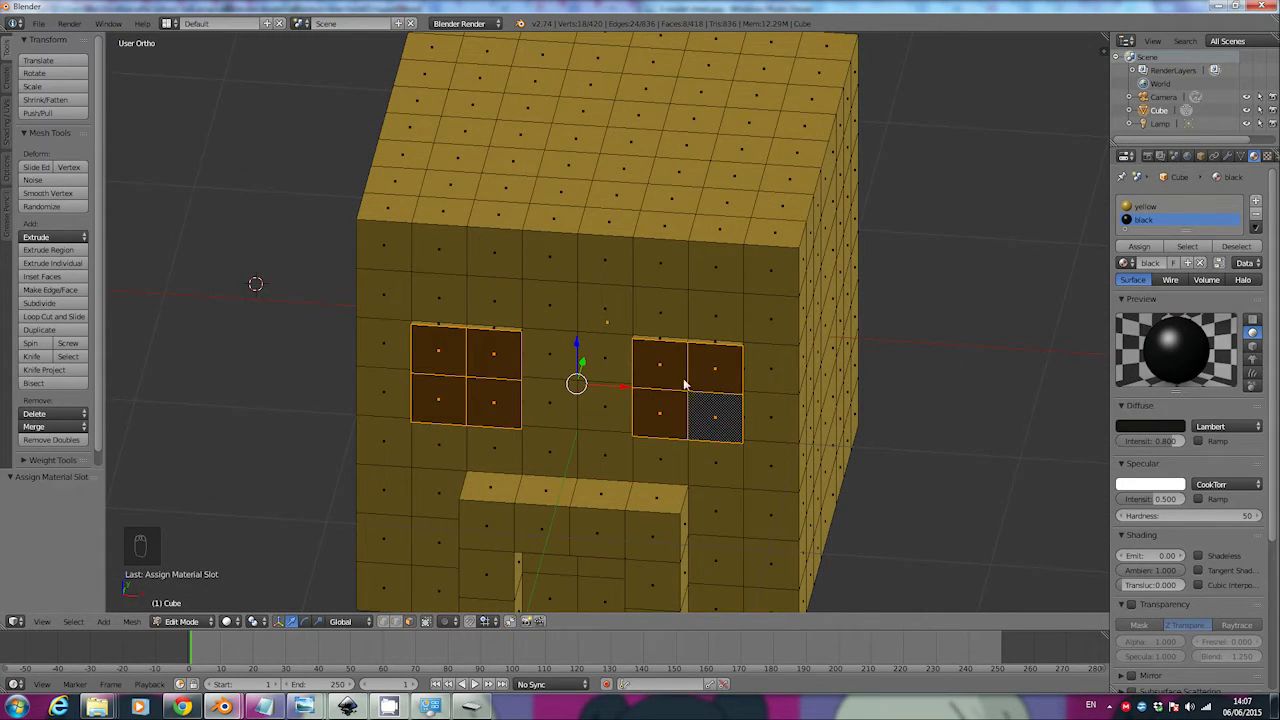
Step: Clear the selection and select the thin yellow faces along the underside and one side of both extruded eye blocks
key(a)
middle_drag(294, 354, 430, 275)
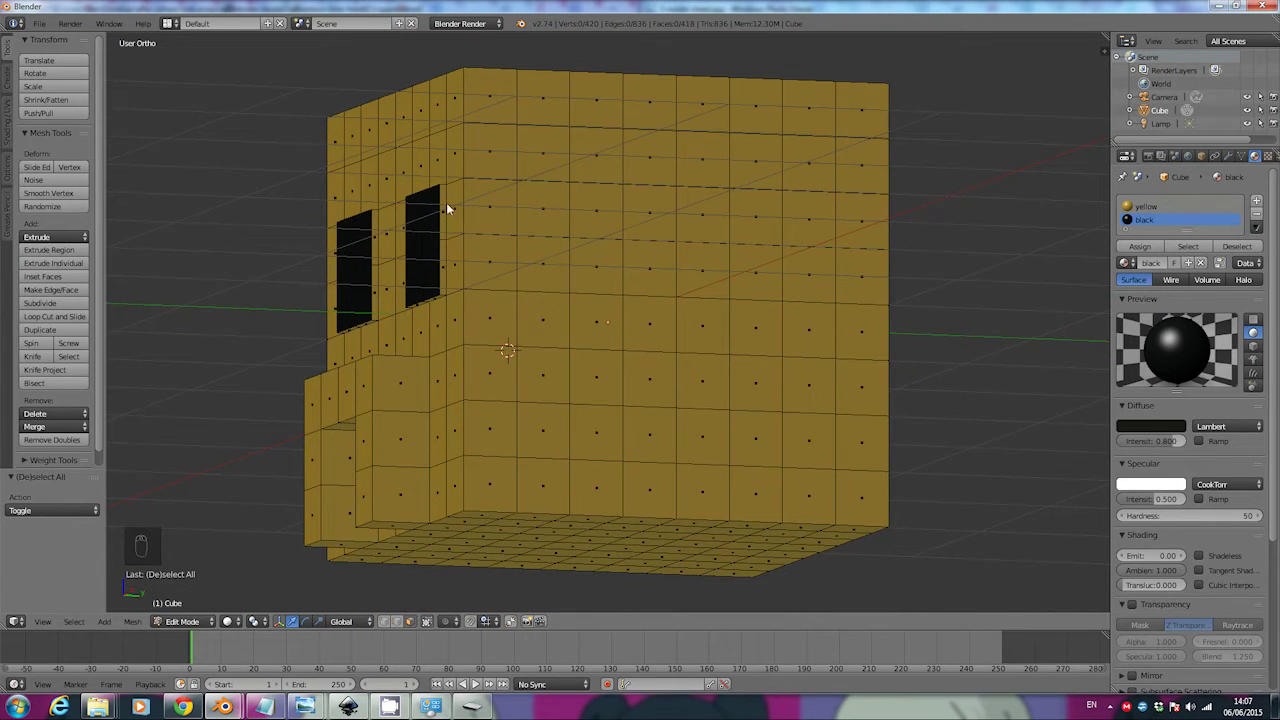
alt+right_click(374, 240)
alt+shift+right_click(377, 282)
alt+shift+right_click(367, 325)
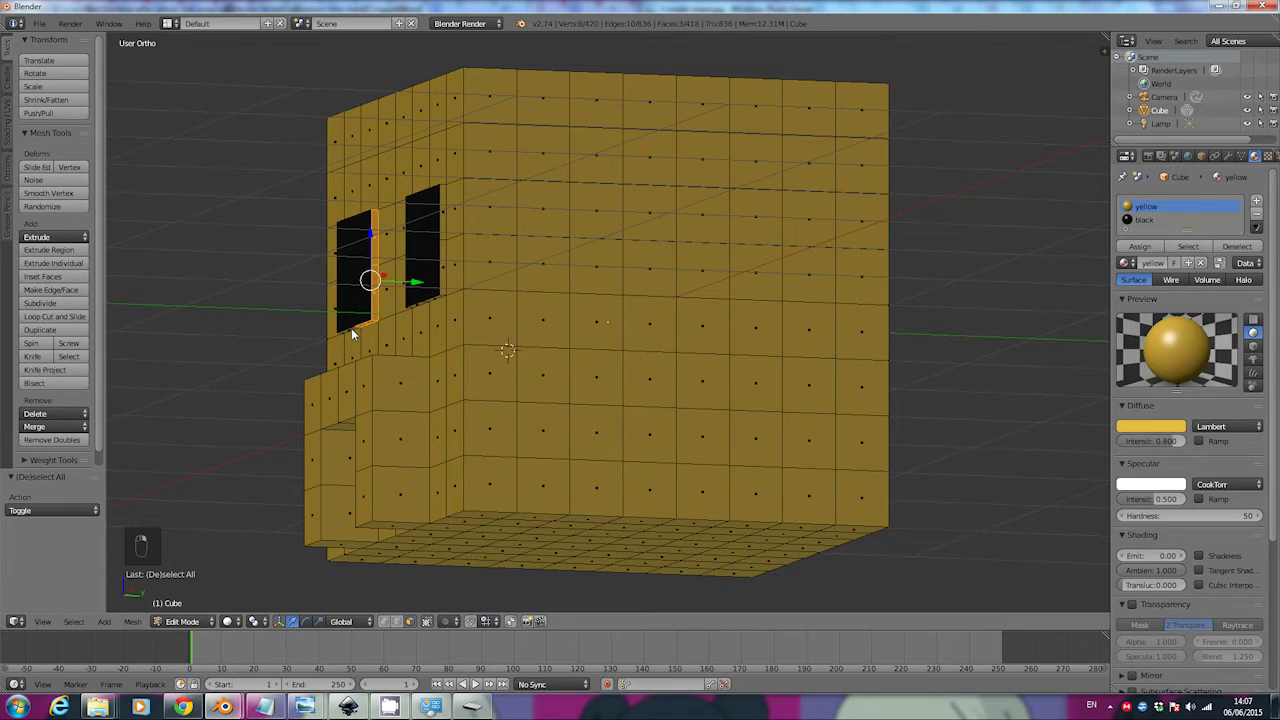
alt+shift+right_click(351, 328)
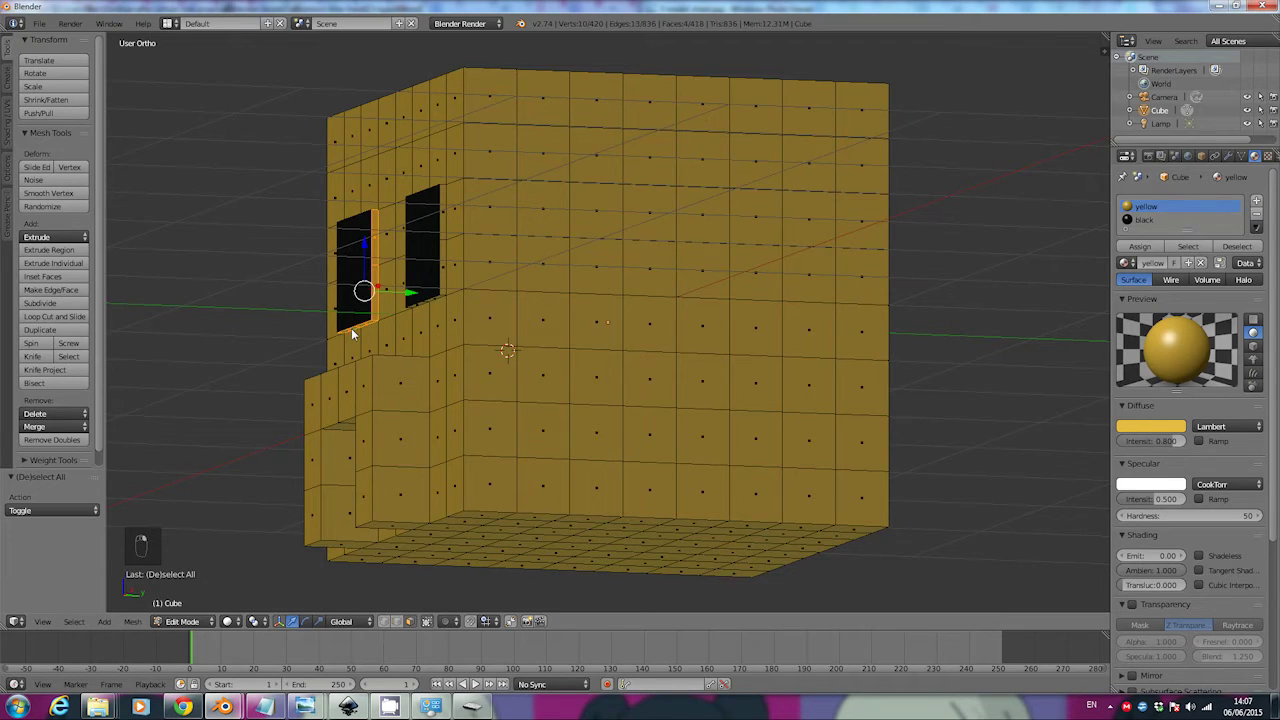
alt+shift+right_click(415, 306)
alt+shift+right_click(415, 306)
alt+shift+right_click(418, 310)
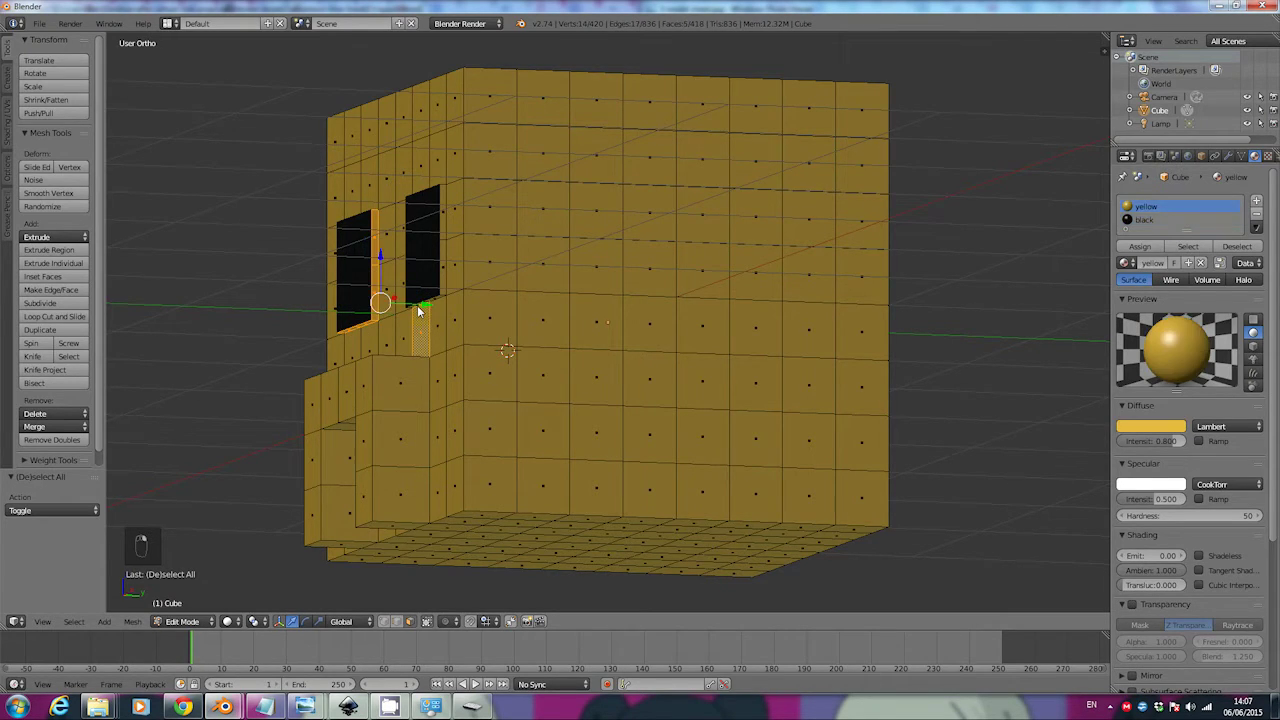
alt+shift+right_click(422, 320)
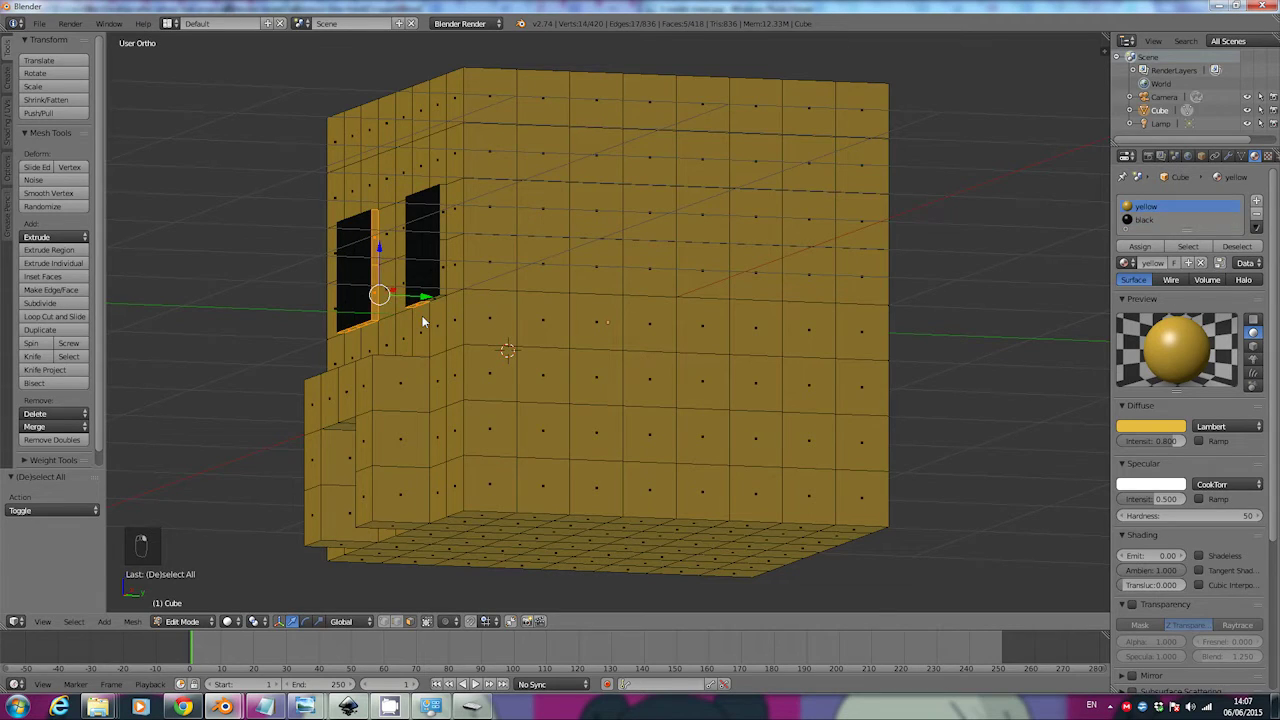
alt+shift+right_click(440, 278)
alt+shift+right_click(446, 236)
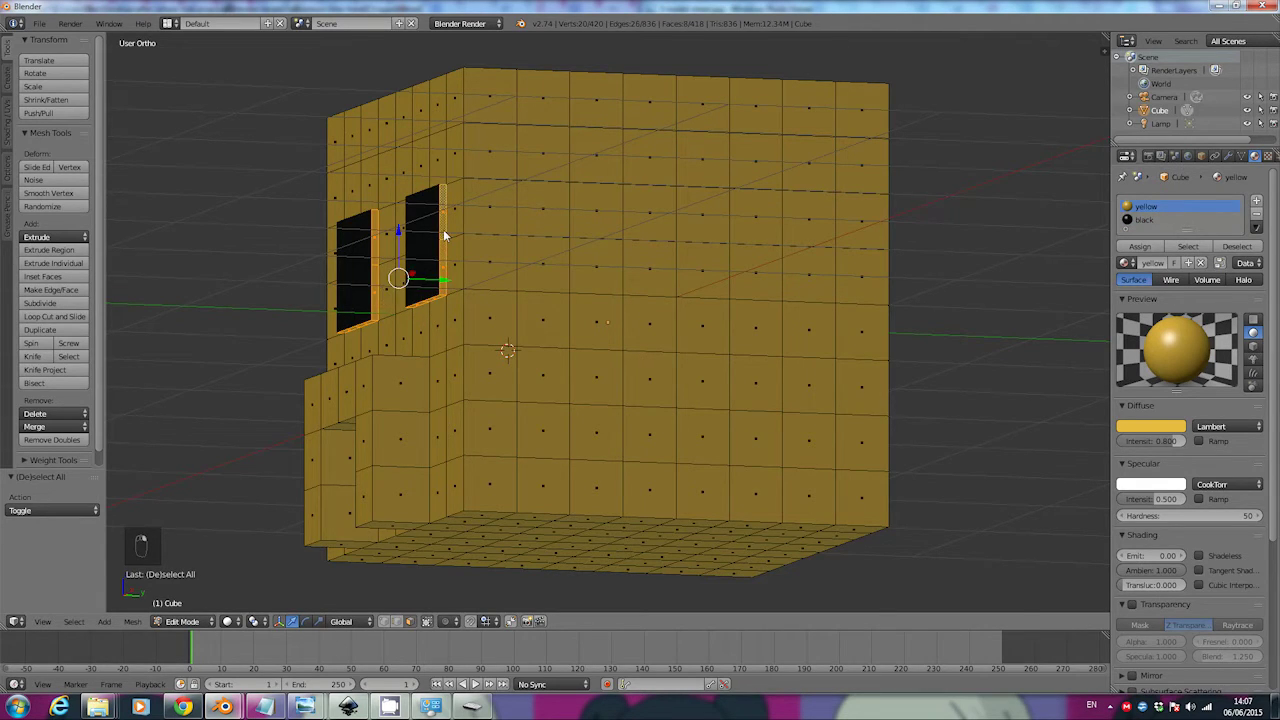
Step: Add the thin yellow faces along the top and the other side of both eye blocks to the selection
middle_drag(446, 236, 654, 294)
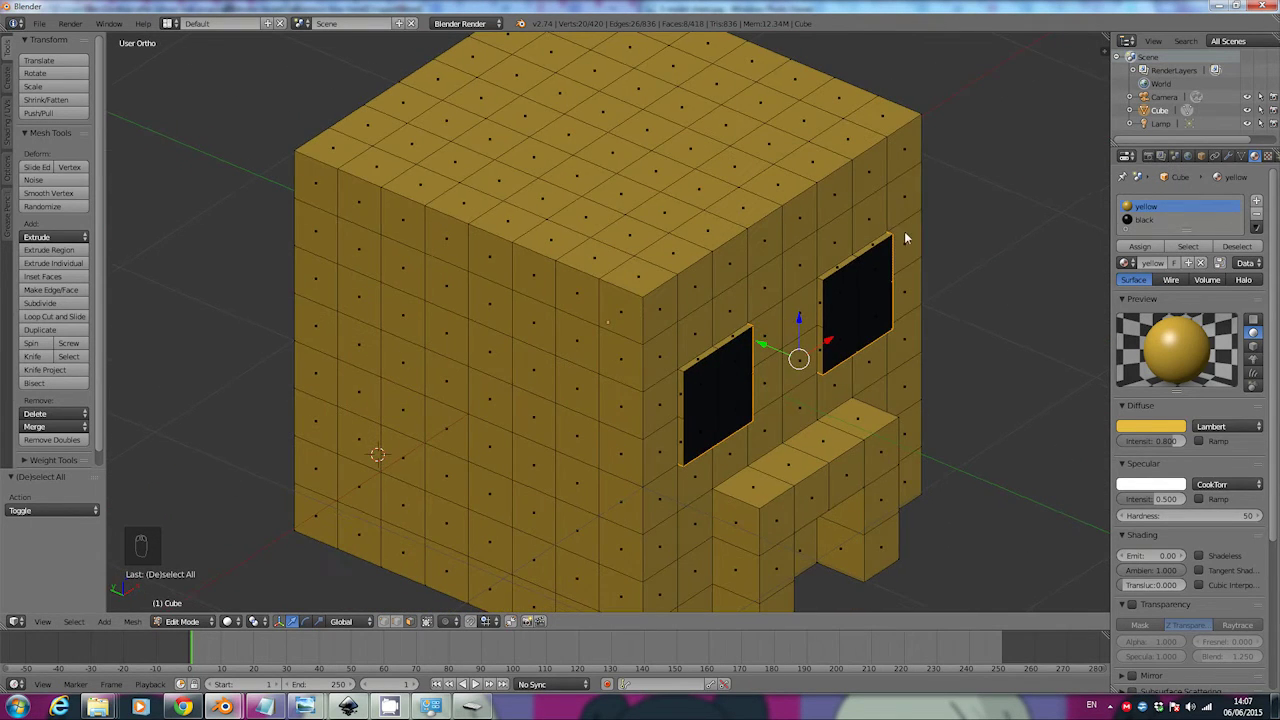
alt+shift+right_click(879, 248)
alt+shift+right_click(851, 258)
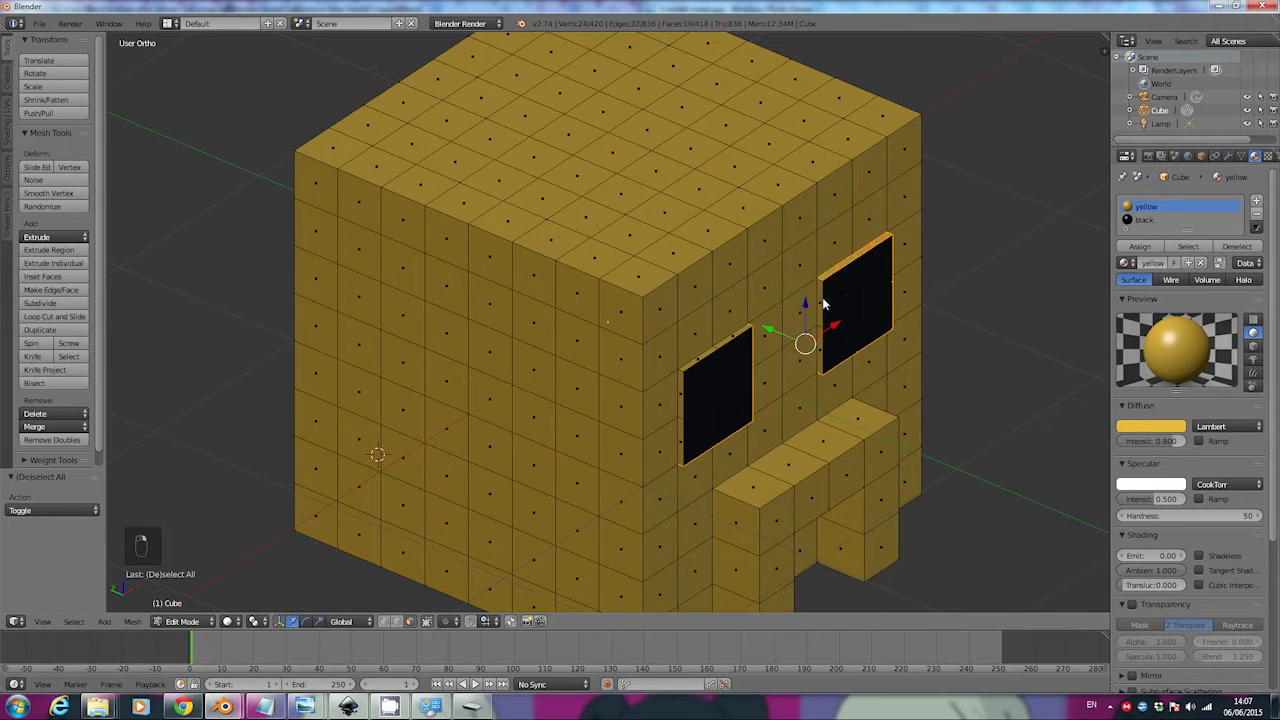
alt+shift+right_click(820, 305)
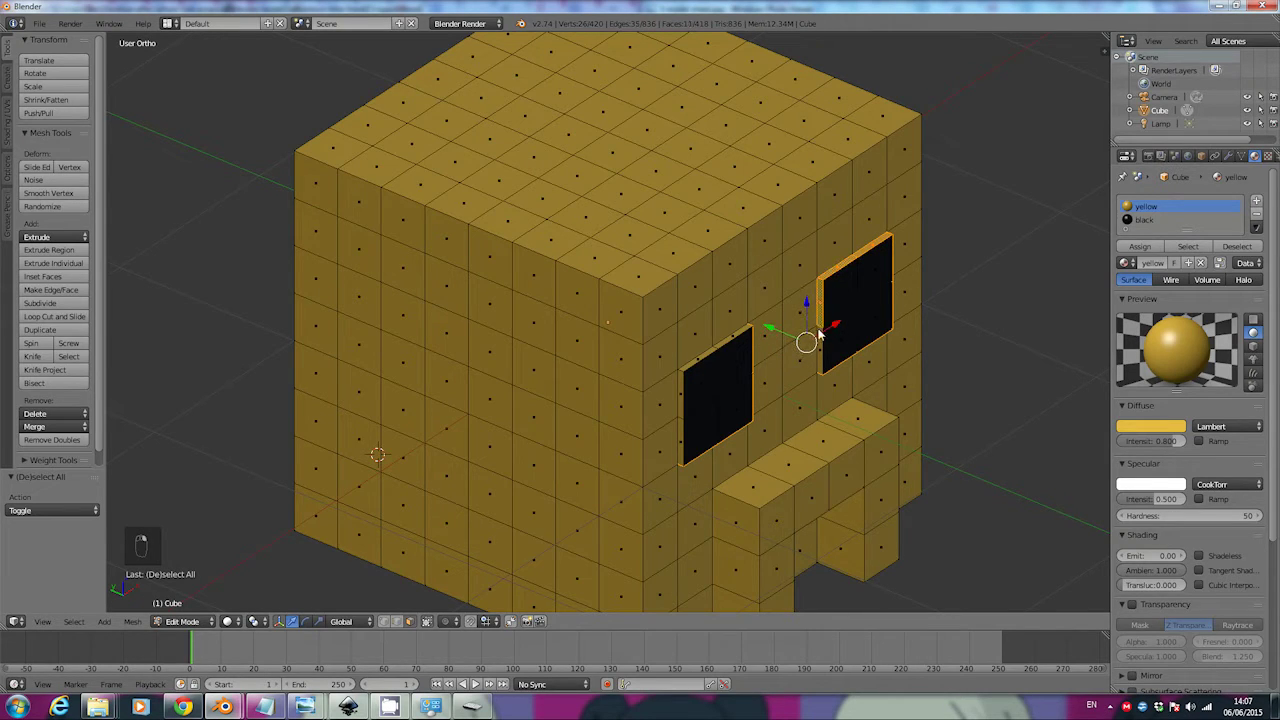
alt+shift+right_click(711, 358)
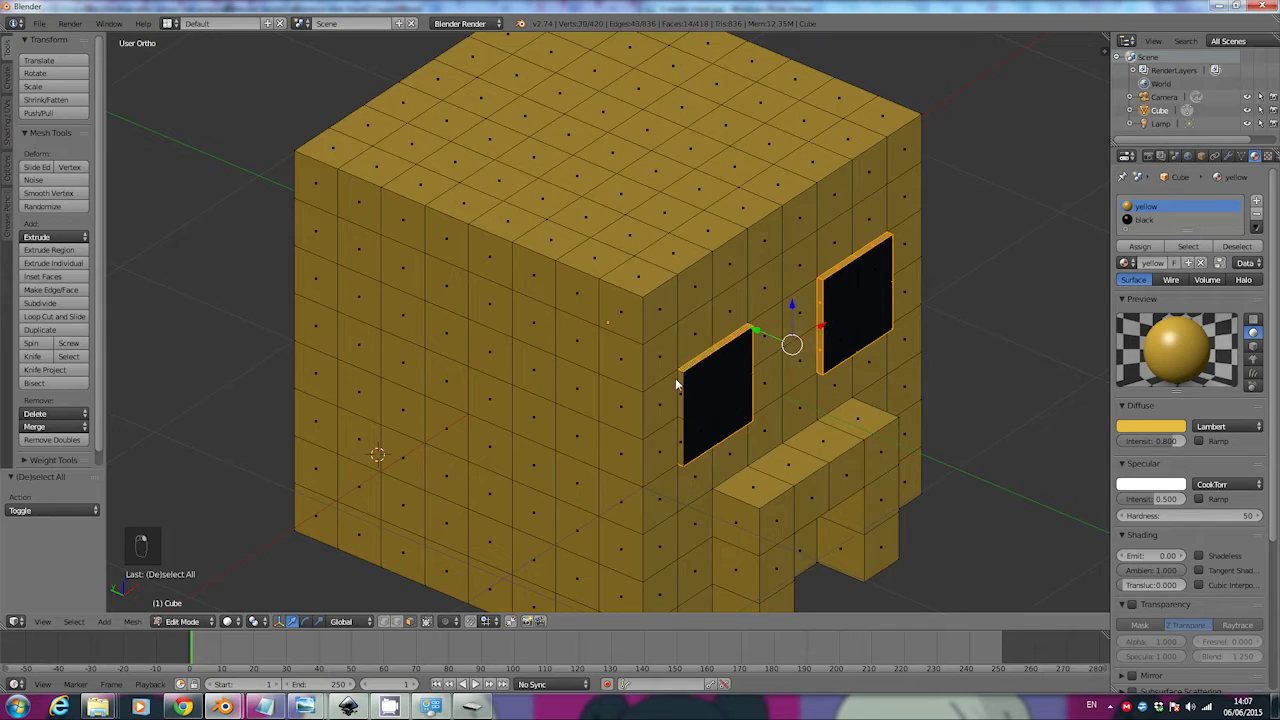
alt+shift+right_click(678, 391)
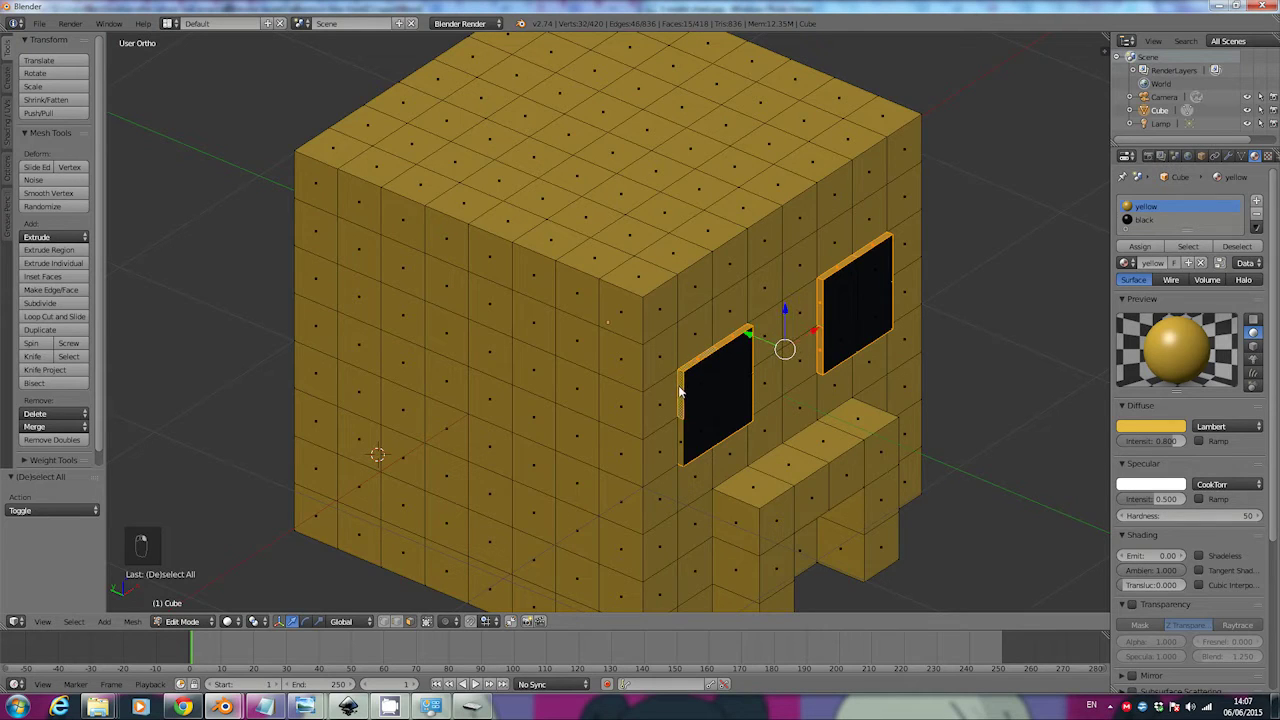
alt+shift+right_click(681, 437)
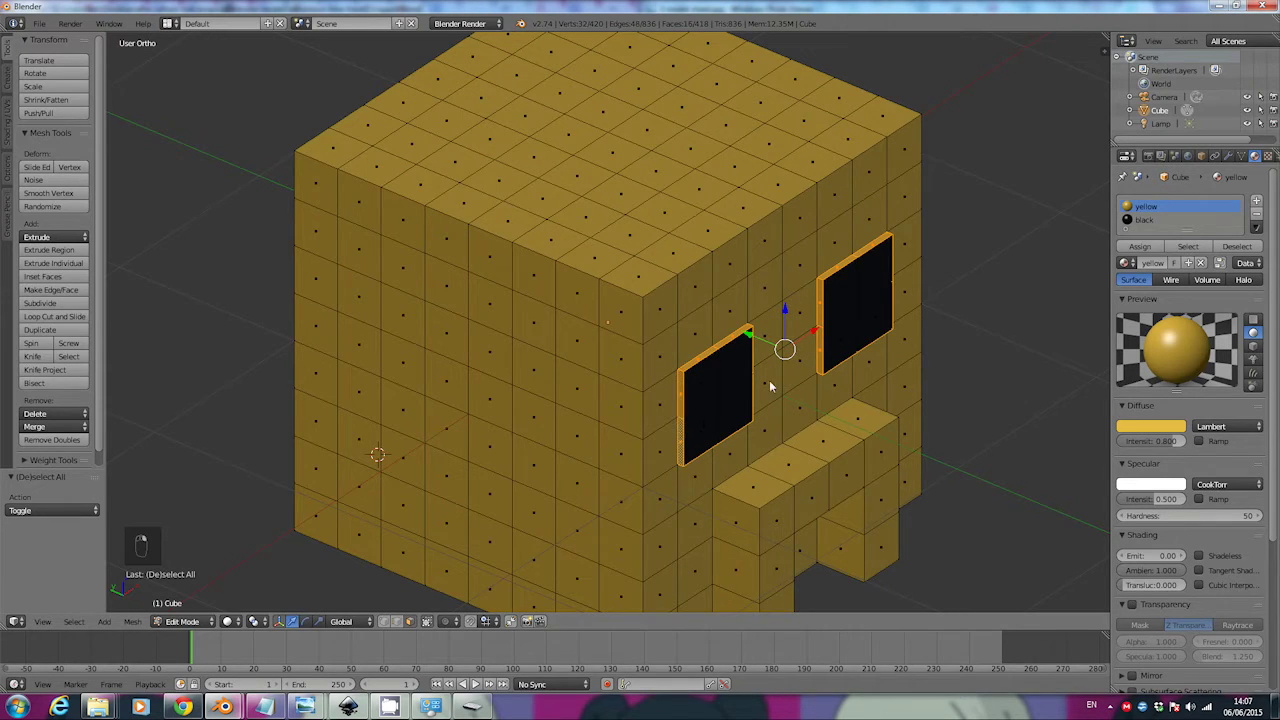
Step: Assign the black material to the selected rim faces of both eyes and clear the selection
click(1143, 219)
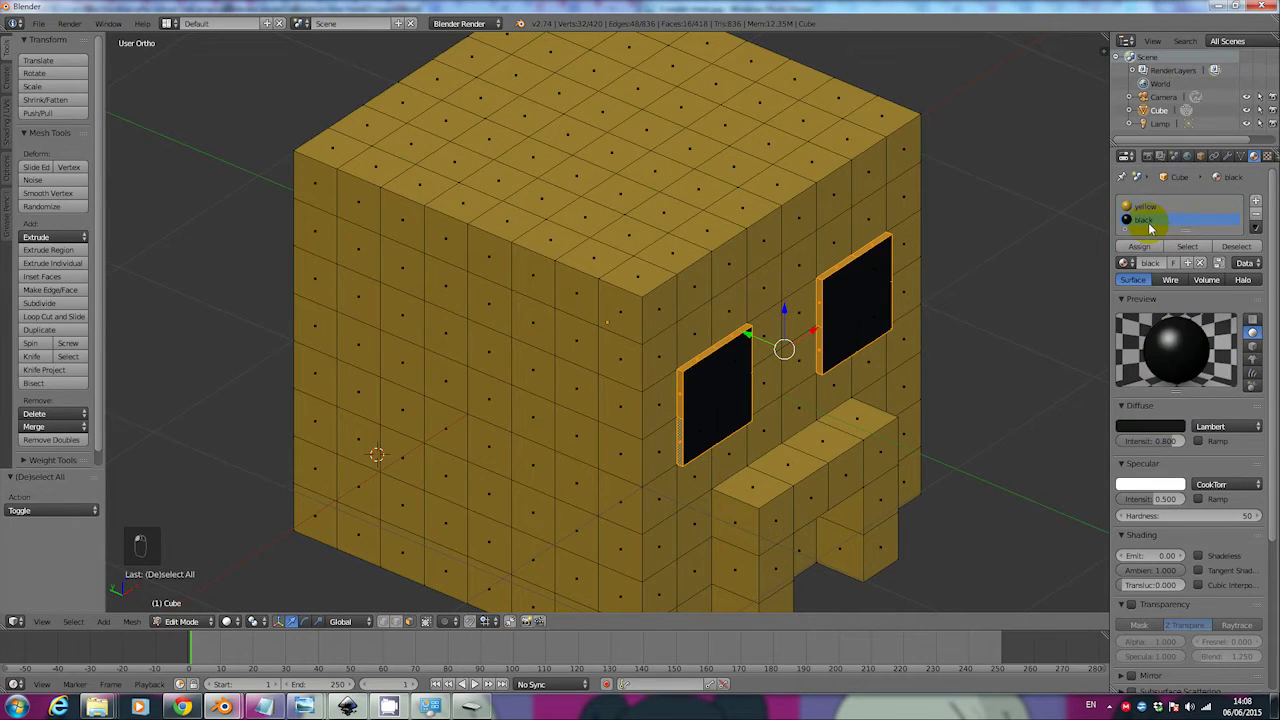
click(1146, 250)
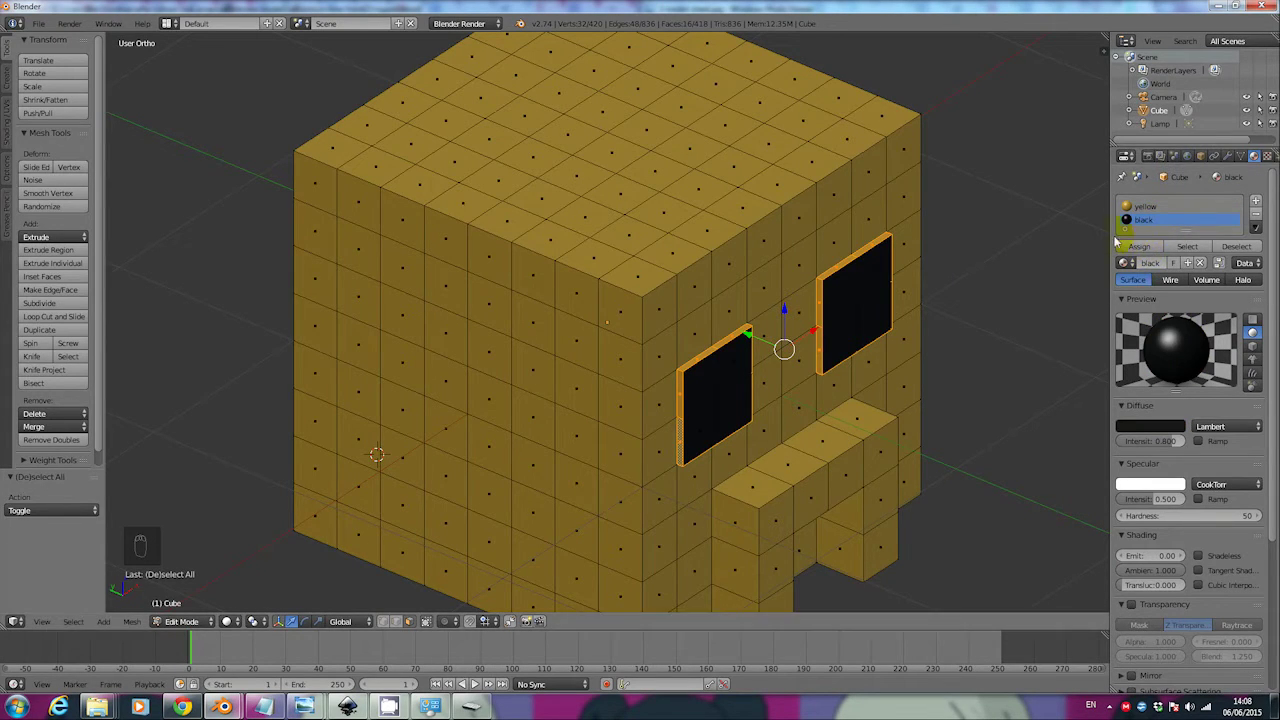
middle_drag(946, 352, 730, 321)
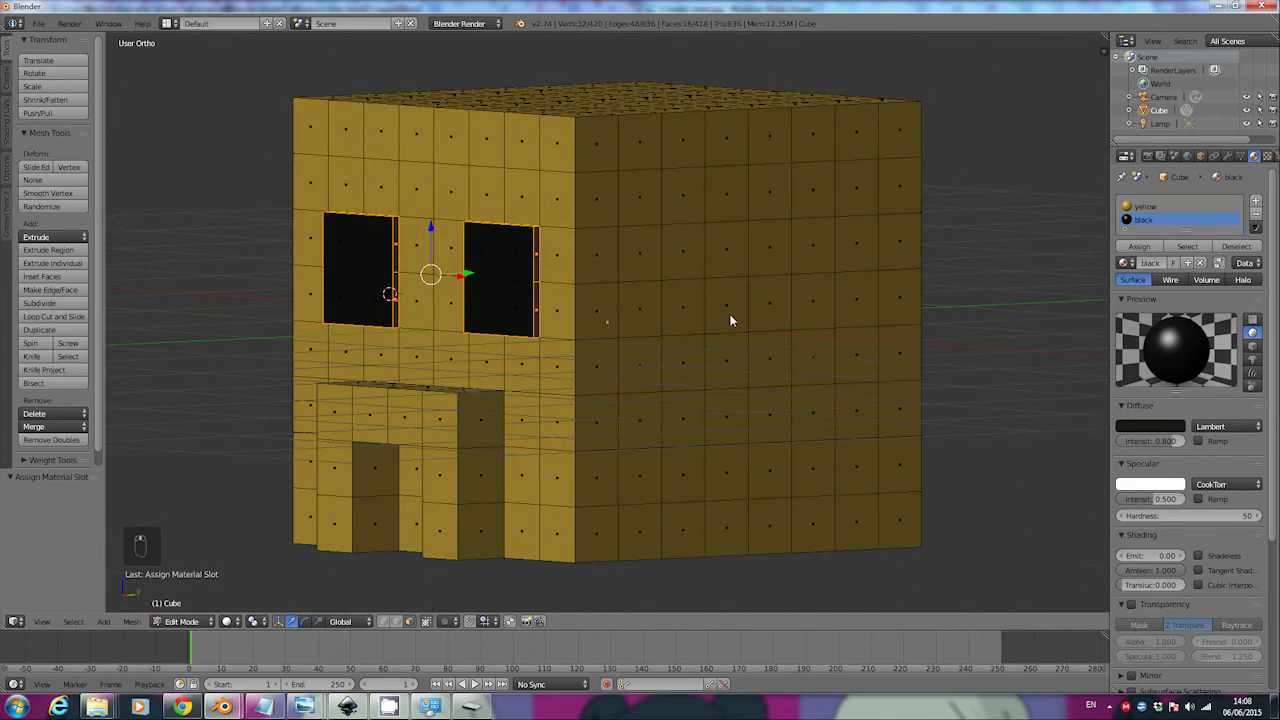
key(a)
Step: From the front, select the two recessed faces in the mouth gap directly beneath the muzzle's middle section
mouse_move(366, 291)
middle_down()
mouse_move(320, 294)
mouse_move(509, 300)
mouse_move(499, 243)
mouse_move(467, 236)
mouse_move(429, 303)
mouse_move(368, 270)
mouse_move(352, 288)
mouse_move(470, 297)
mouse_move(465, 227)
mouse_move(409, 223)
mouse_move(339, 249)
mouse_move(346, 303)
mouse_move(503, 280)
mouse_move(326, 280)
mouse_move(363, 260)
mouse_move(374, 269)
mouse_move(357, 268)
middle_up()
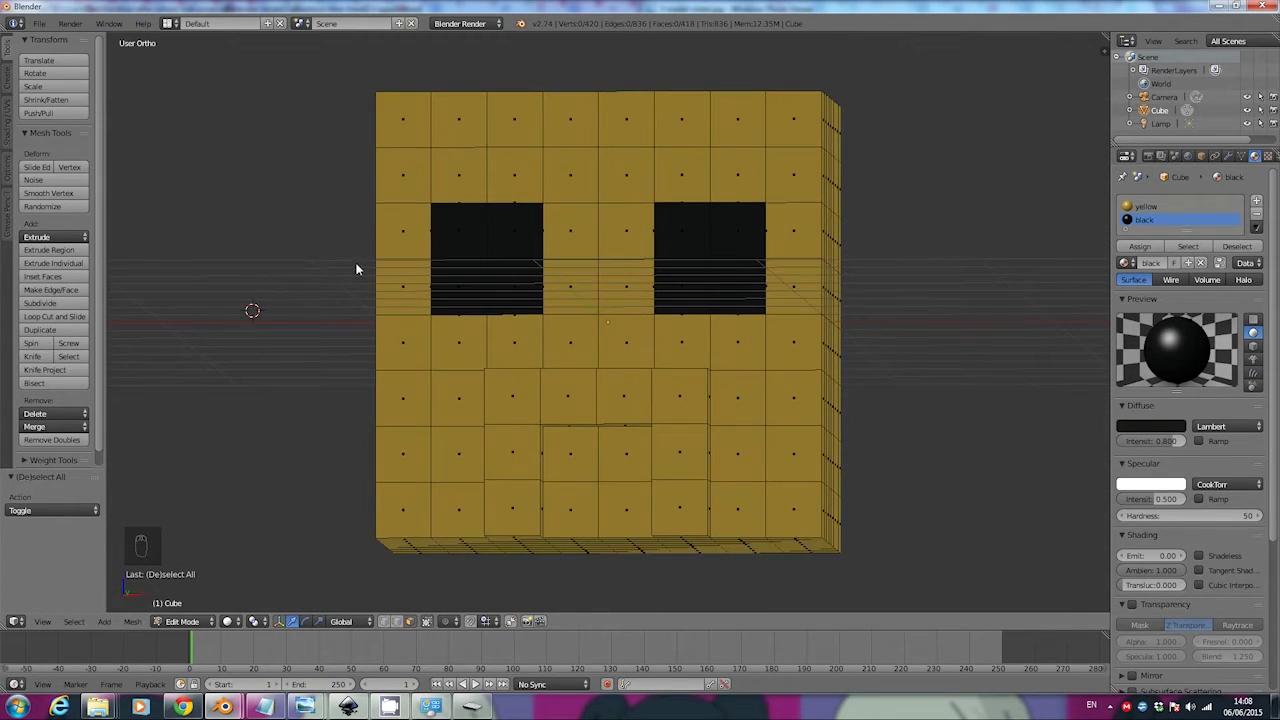
click(578, 458)
right_click(574, 455)
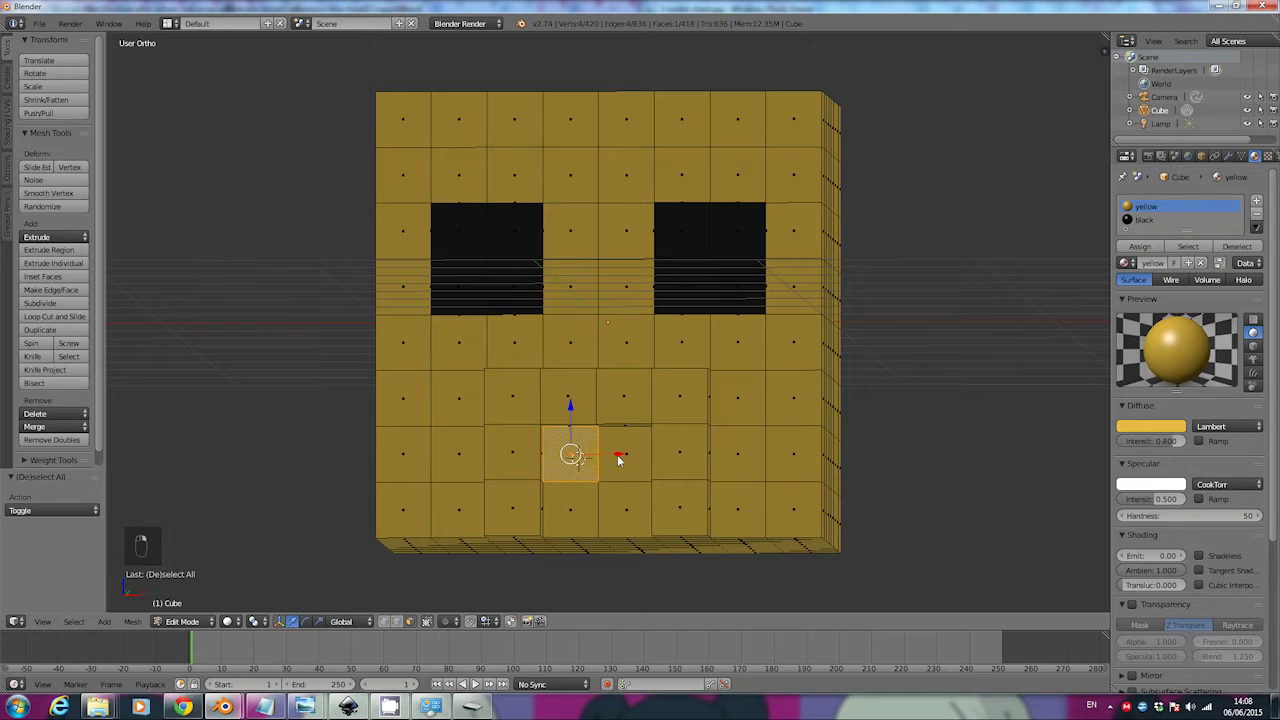
right_click(611, 510)
right_click(552, 505)
right_click(576, 473)
right_click(634, 462)
shift+right_click(578, 465)
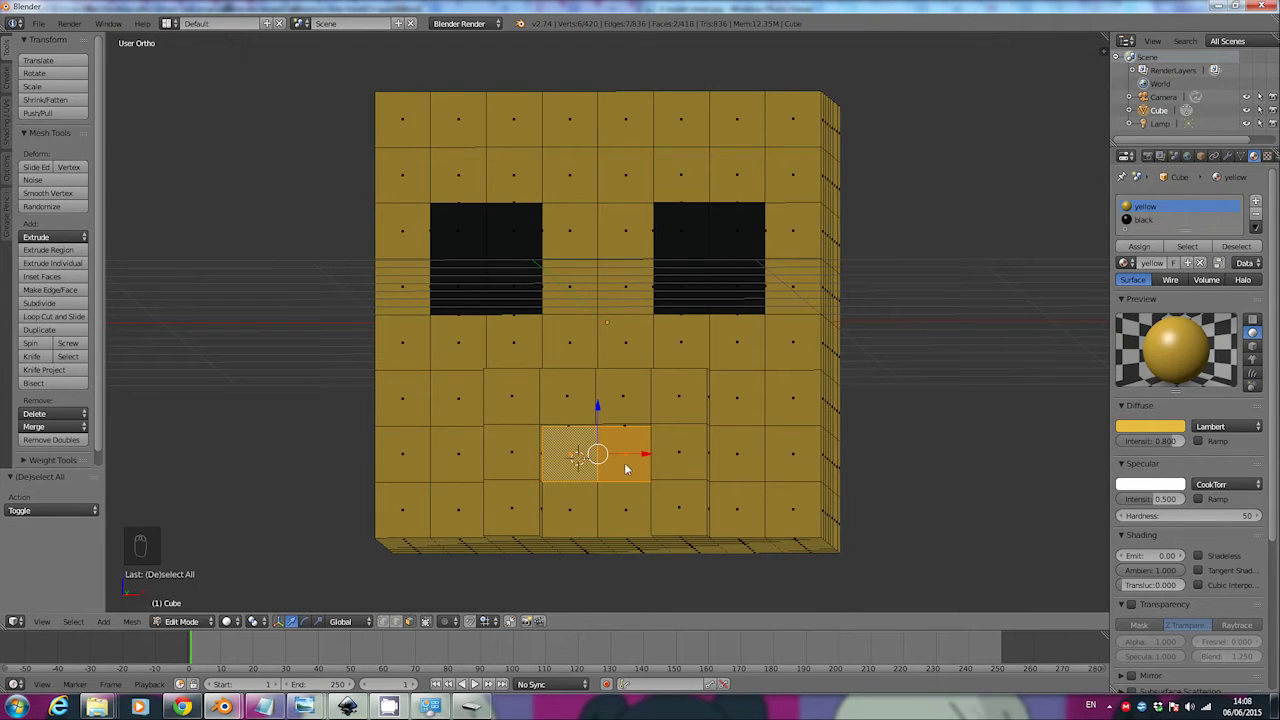
right_click(615, 463)
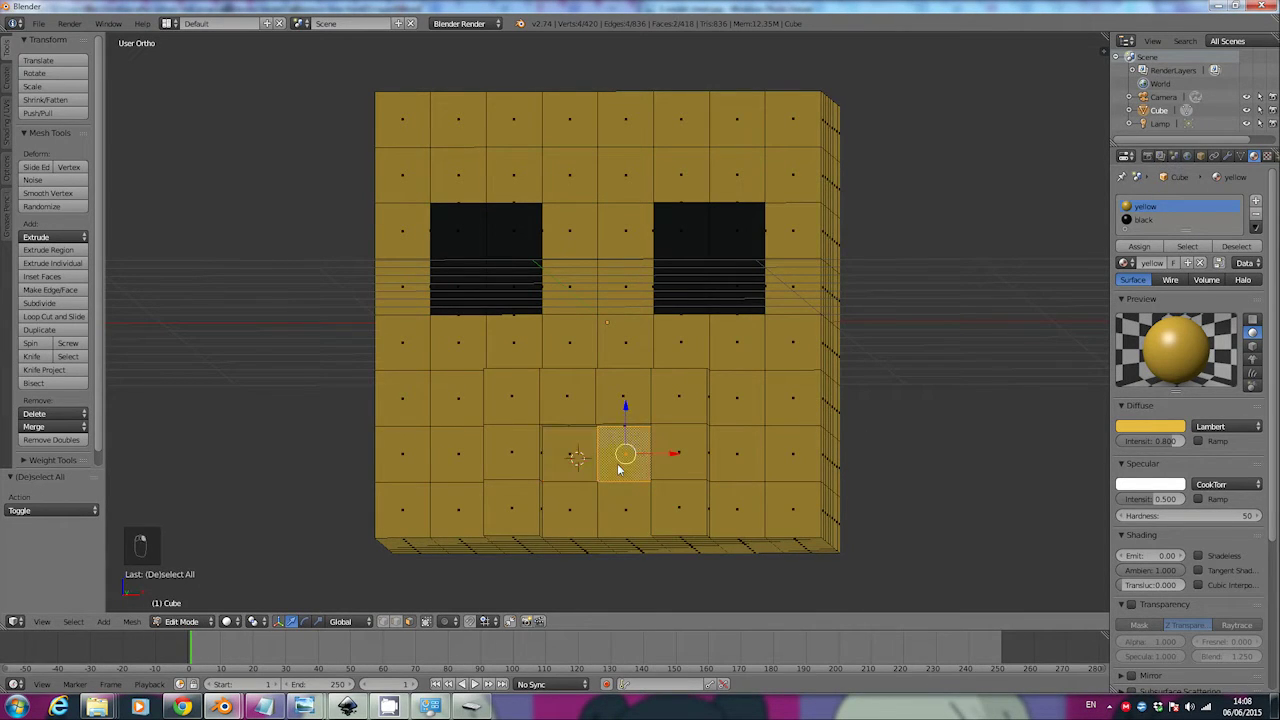
shift+right_click(549, 464)
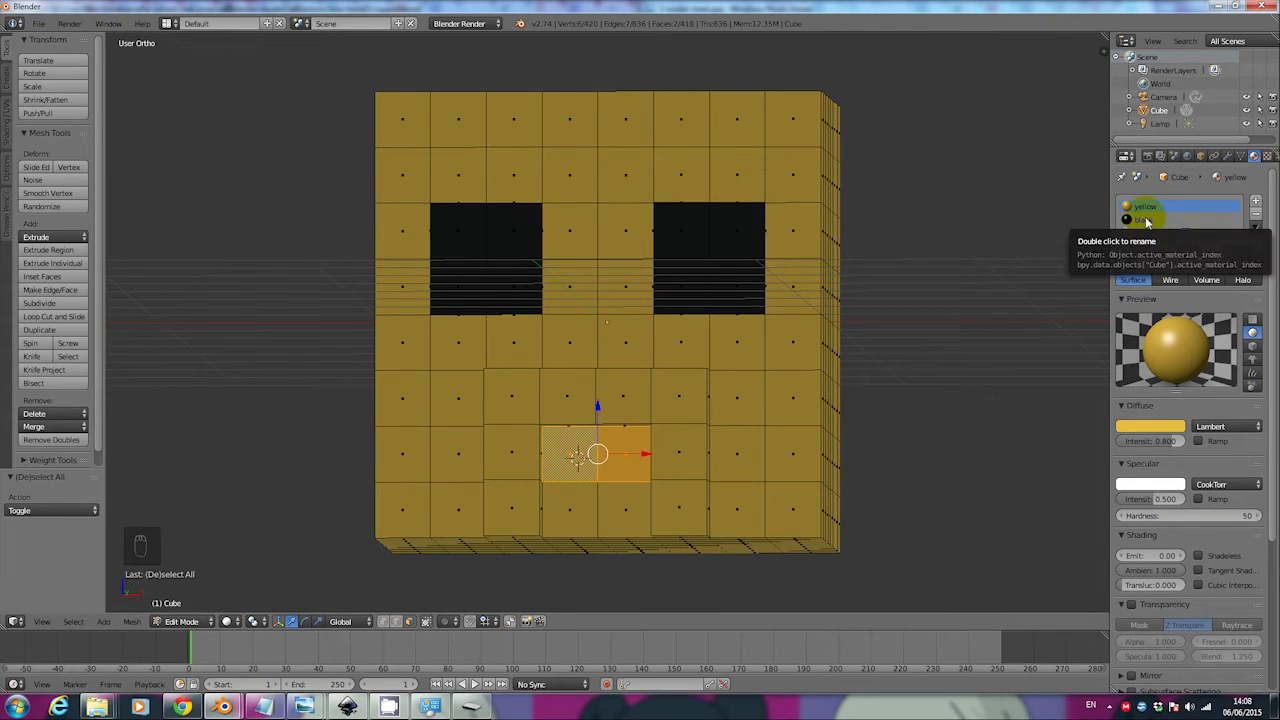
Step: Assign the black material to the two selected mouth faces and clear the selection
click(1146, 220)
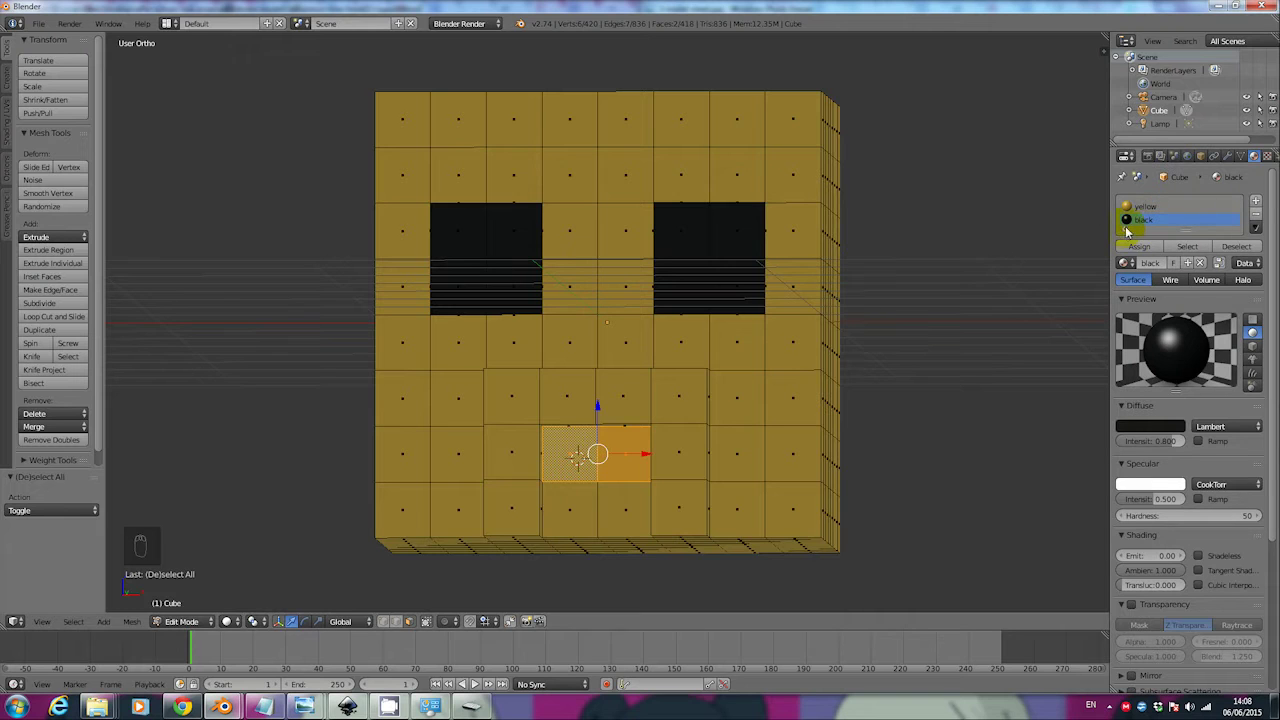
click(1140, 247)
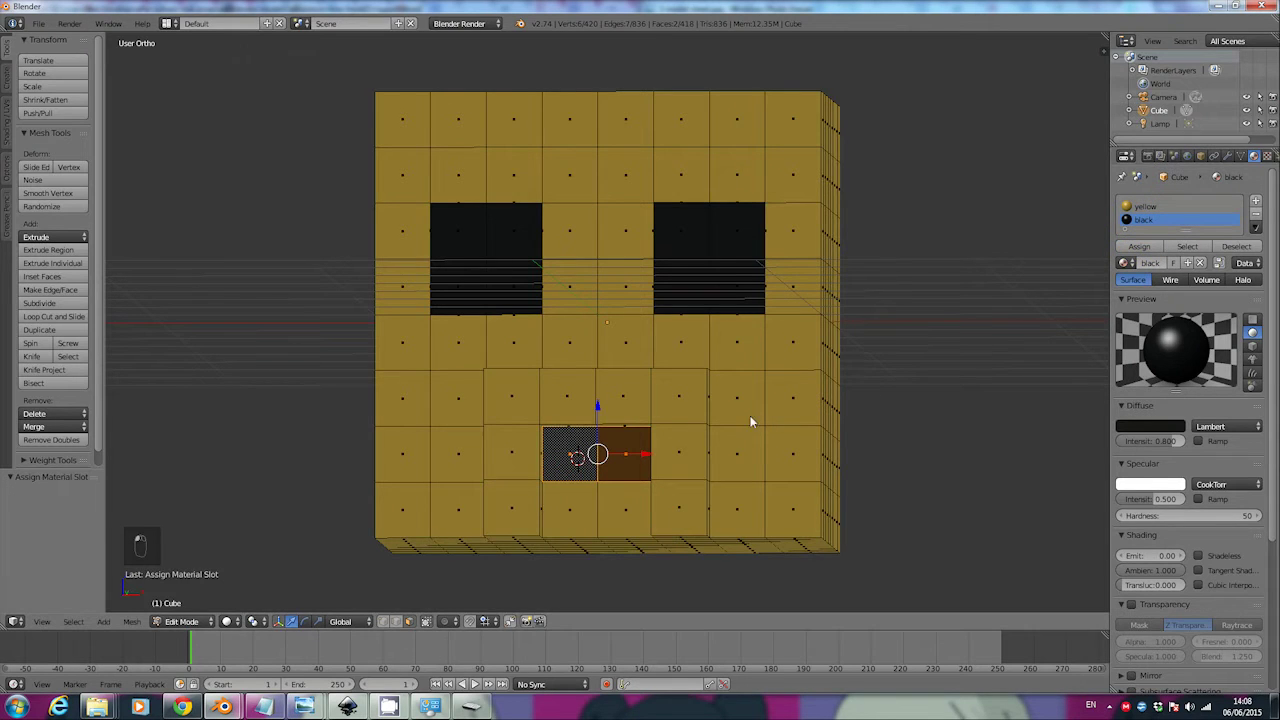
middle_drag(707, 437, 800, 441)
key(a)
Step: Select the two middle faces on the muzzle's front, above the mouth, and assign the black material to them as the nose
mouse_move(880, 434)
middle_down()
mouse_move(774, 451)
mouse_move(778, 470)
mouse_move(851, 446)
mouse_move(838, 466)
mouse_move(777, 463)
mouse_move(797, 446)
mouse_move(874, 457)
mouse_move(750, 459)
mouse_move(783, 466)
mouse_move(846, 446)
mouse_move(790, 440)
middle_up()
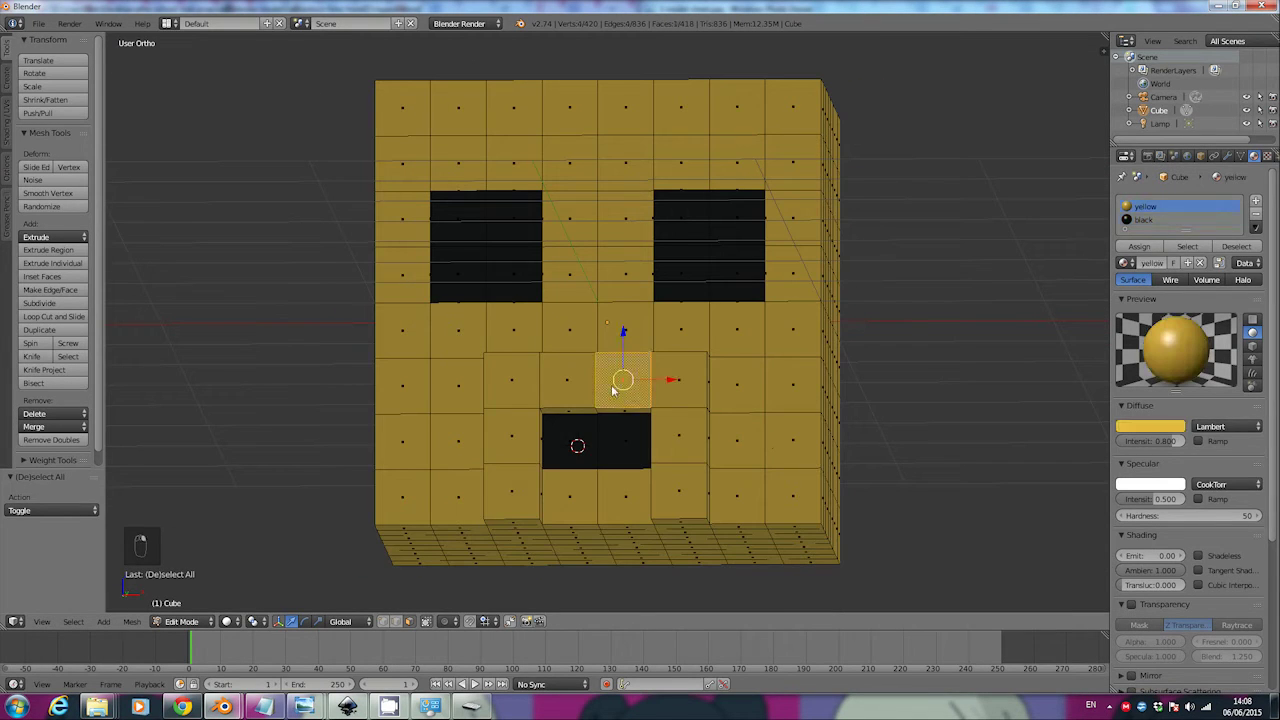
shift+right_click(572, 388)
right_click(638, 400)
shift+right_click(575, 393)
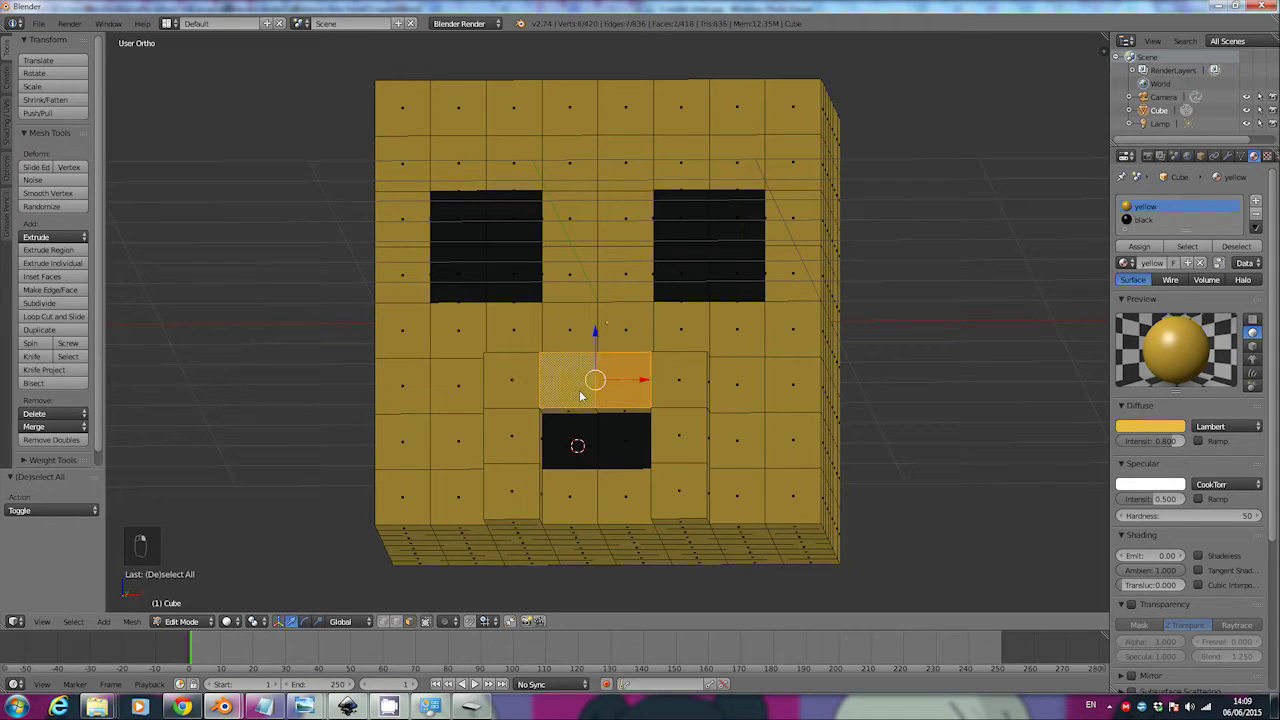
click(1143, 219)
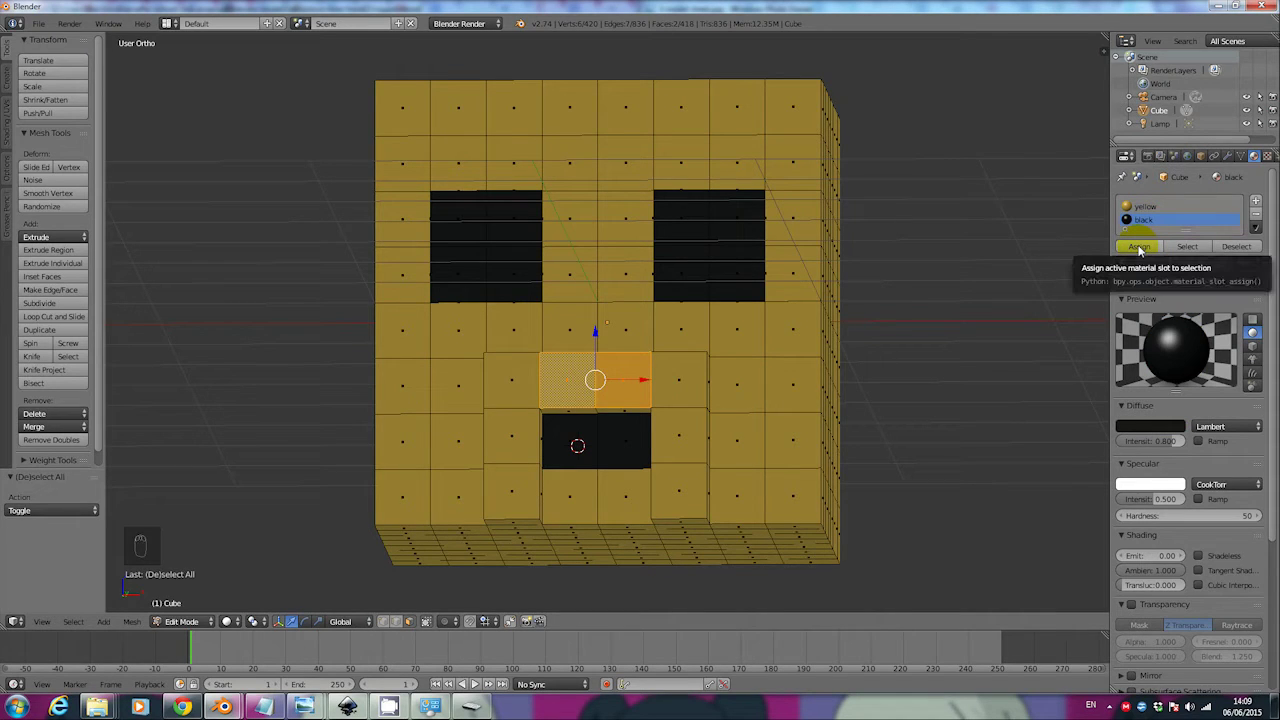
click(1139, 247)
middle_drag(734, 386, 694, 431)
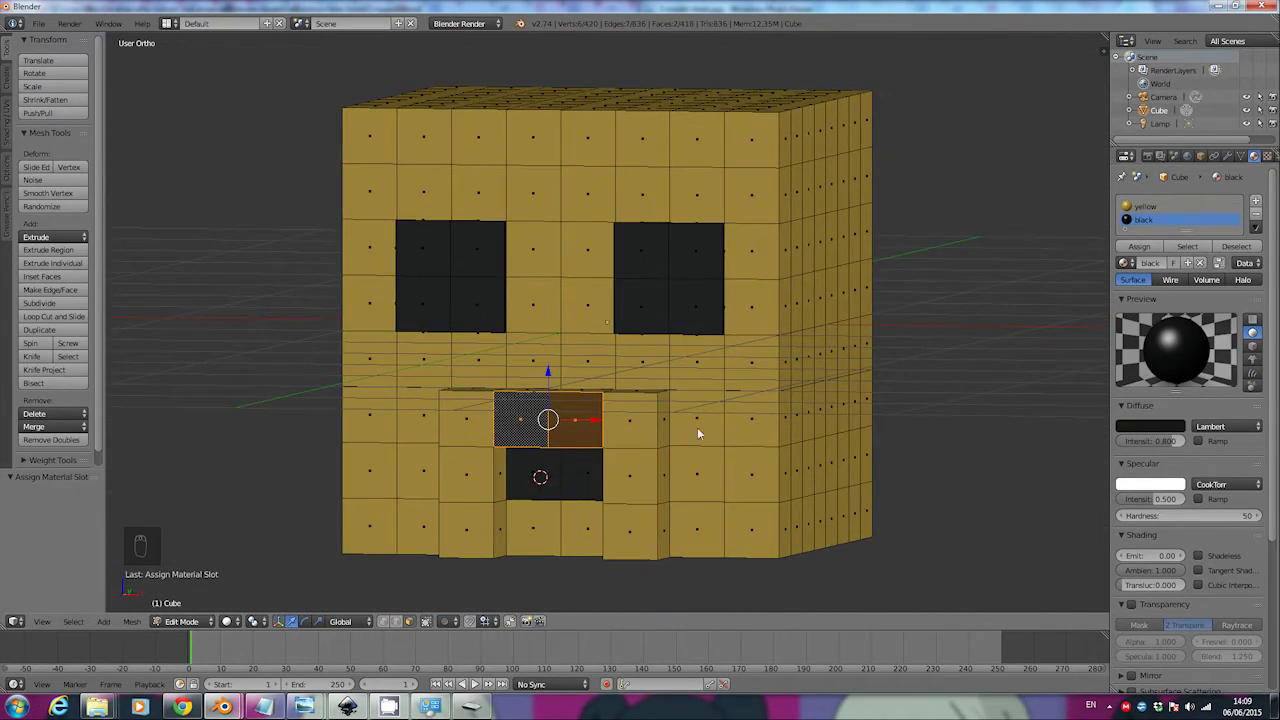
Step: Extrude the two nose faces outward by about 0.024, working in the right orthographic view
click(48, 622)
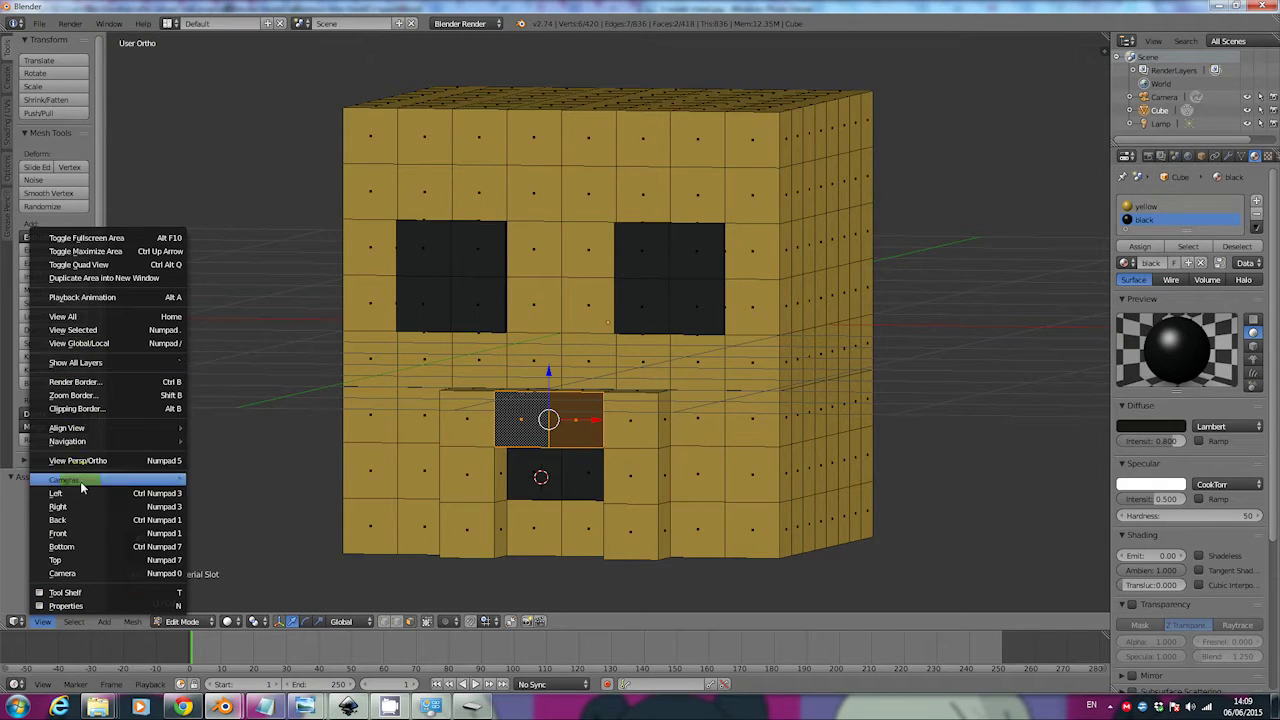
click(71, 507)
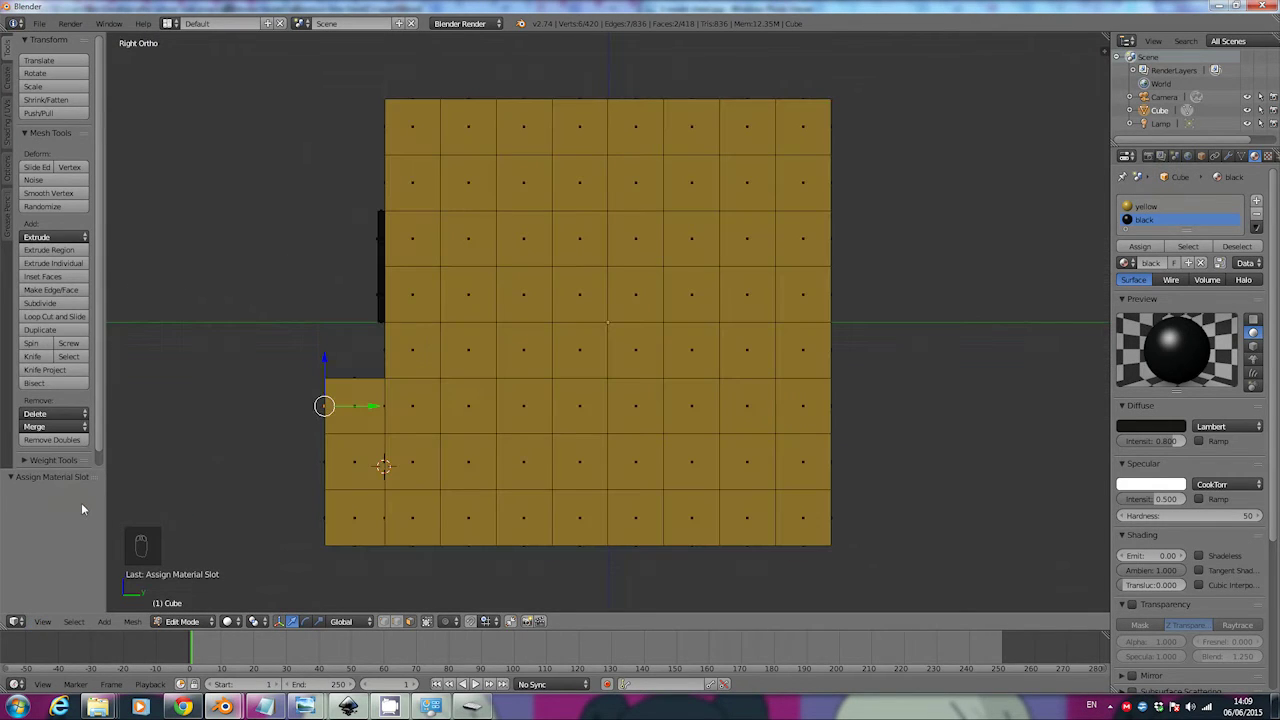
key(e)
key(e)
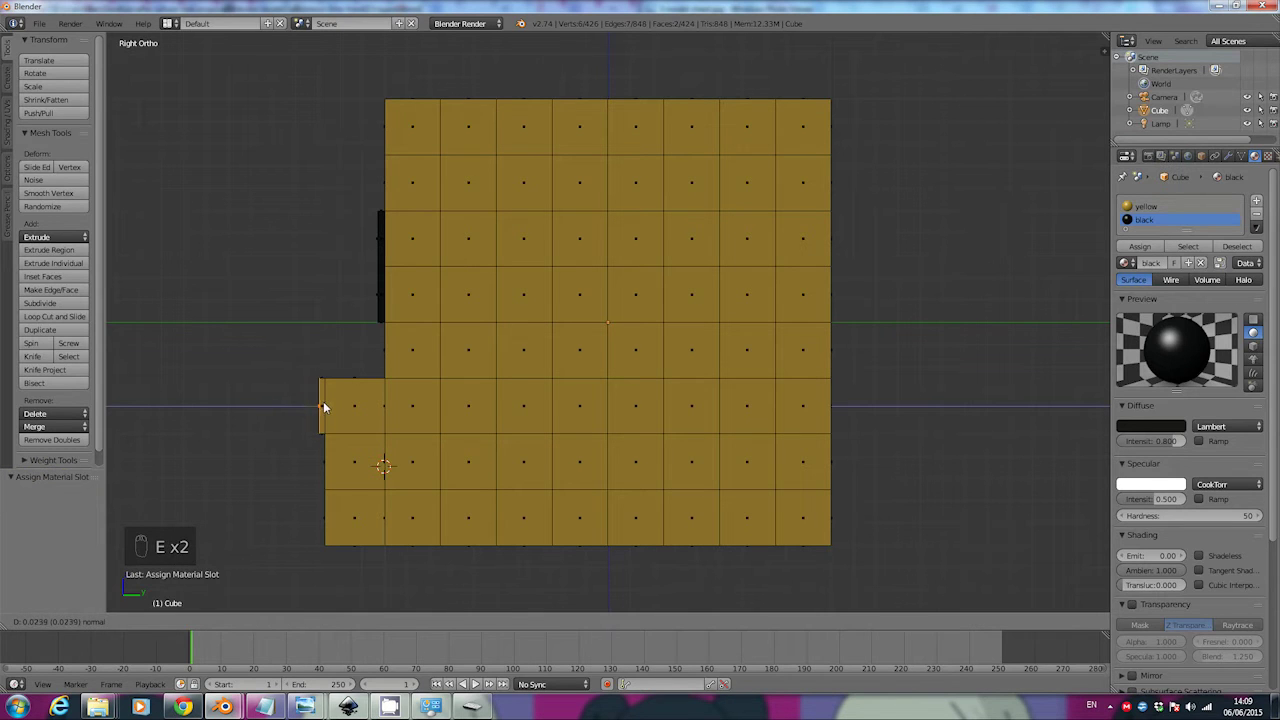
click(323, 407)
Step: Select the thin rim faces around the extruded nose, assign the black material to them, and clear the selection
middle_drag(322, 406, 423, 349)
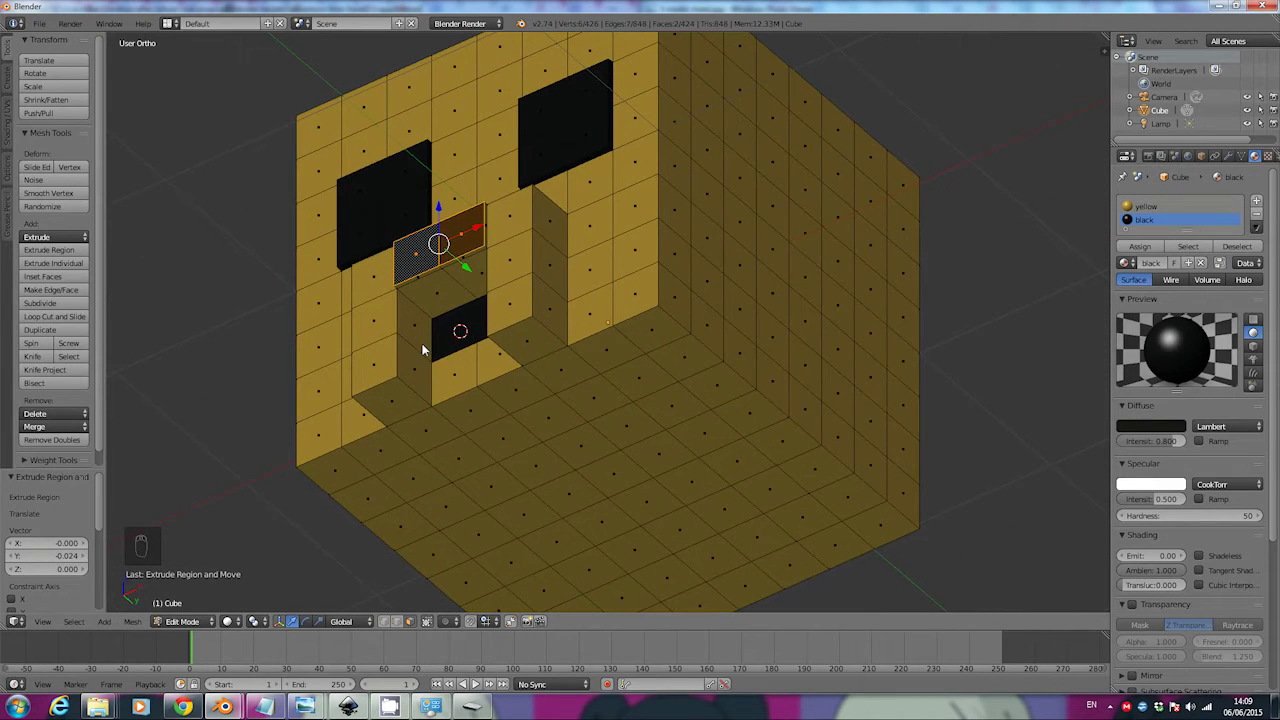
click(427, 282)
click(458, 262)
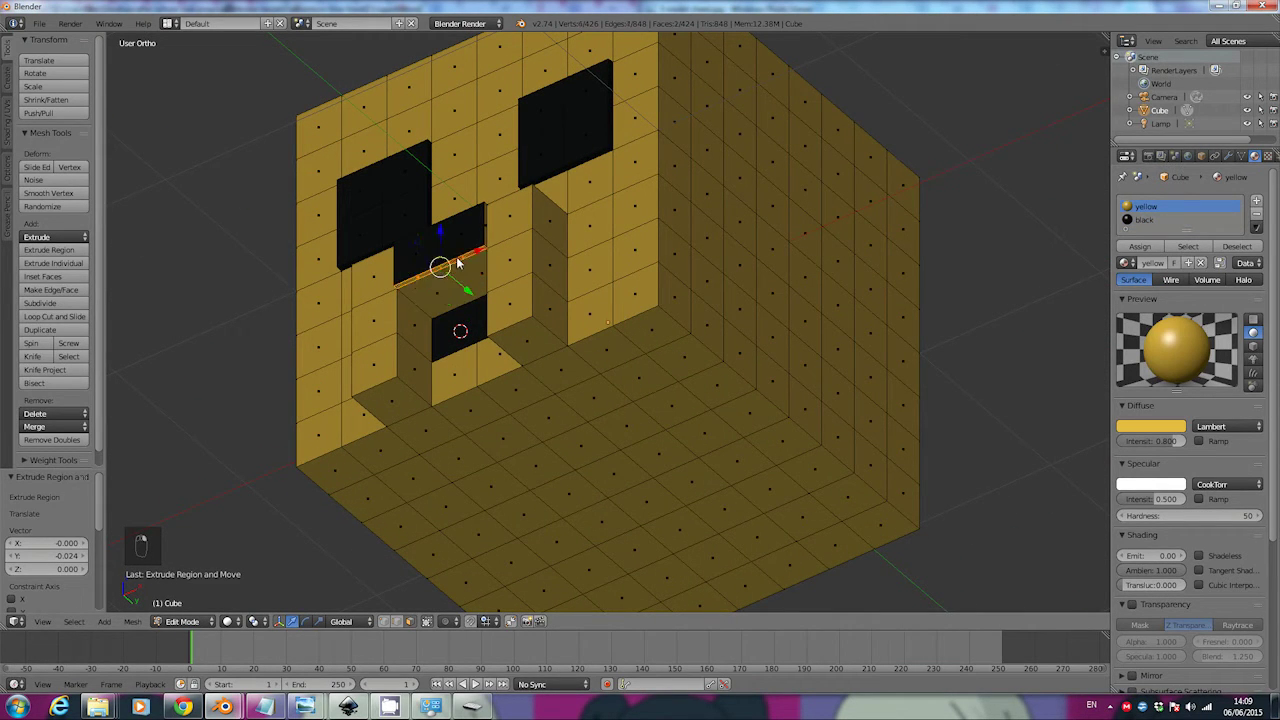
shift+right_click(486, 242)
middle_drag(487, 232, 587, 387)
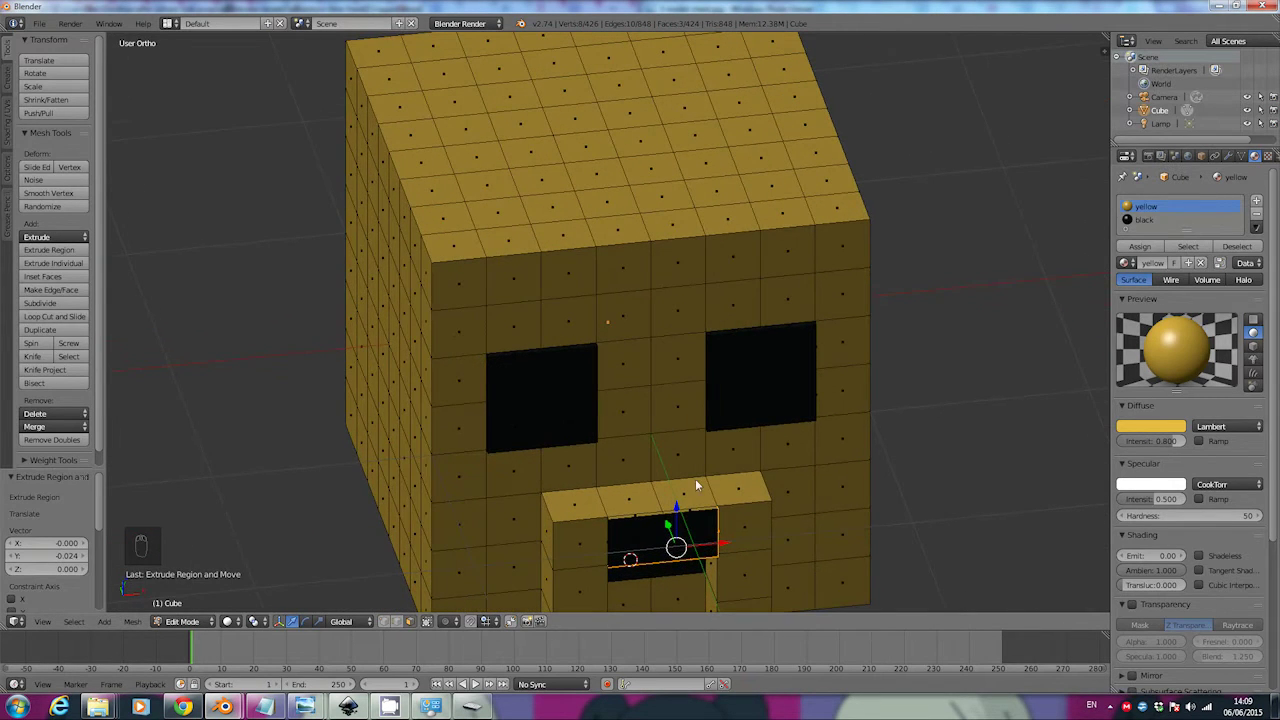
shift+right_click(699, 515)
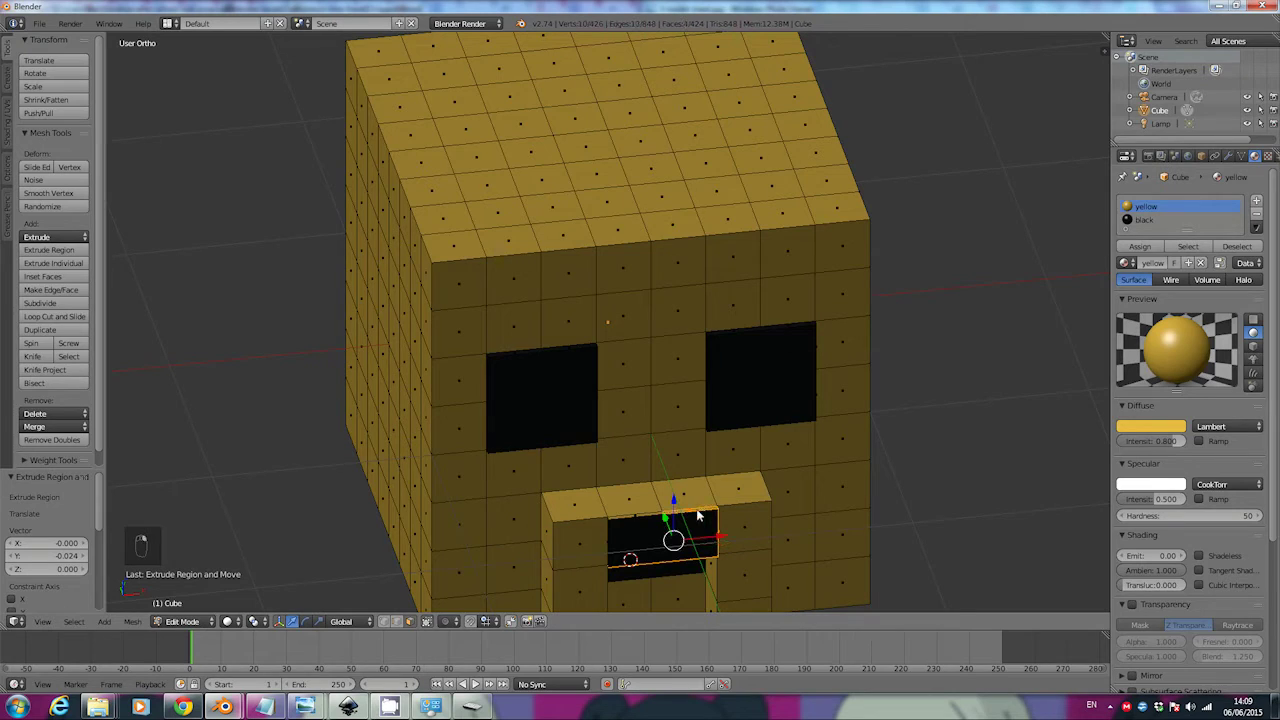
shift+right_click(654, 514)
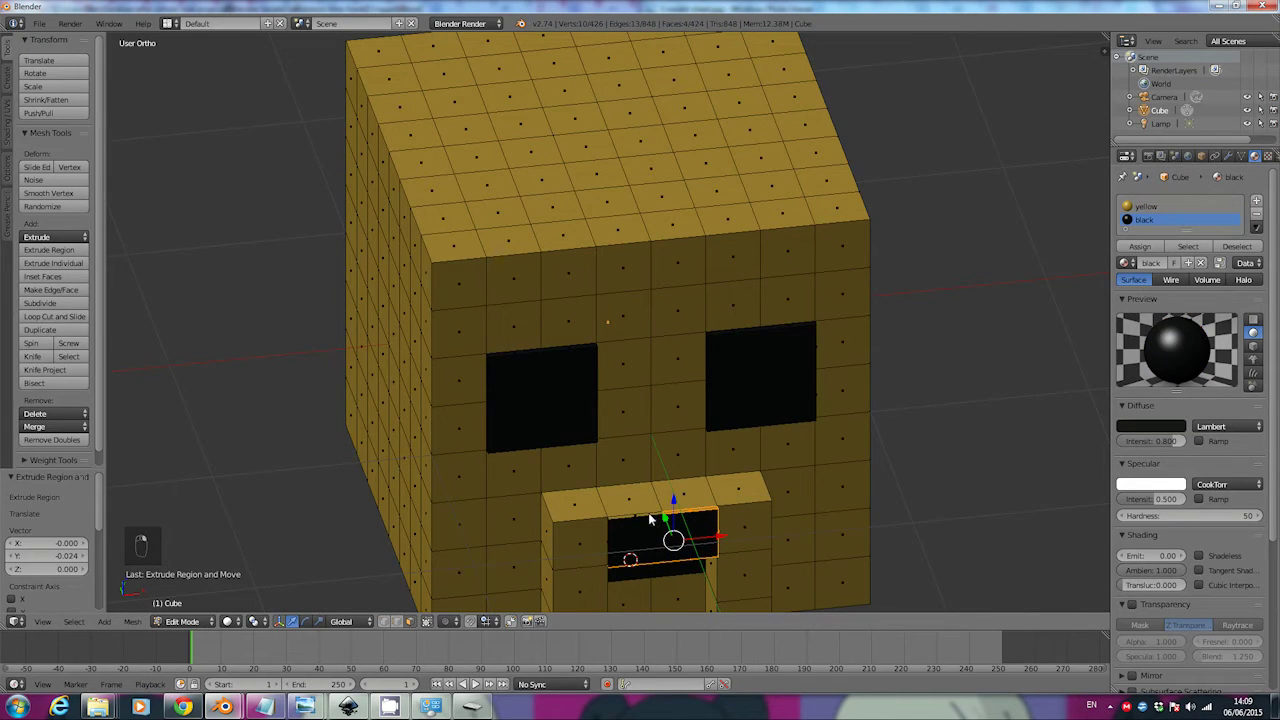
shift+right_click(650, 515)
middle_drag(648, 520, 762, 463)
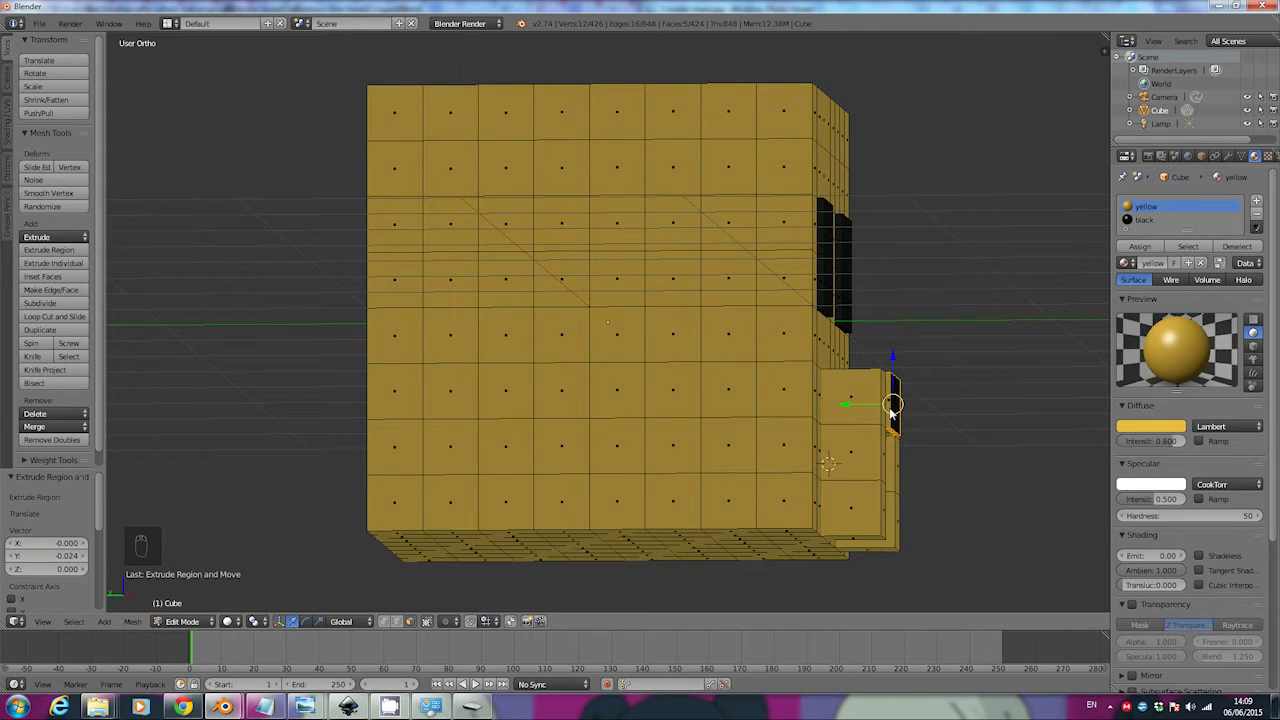
middle_drag(891, 408, 700, 432)
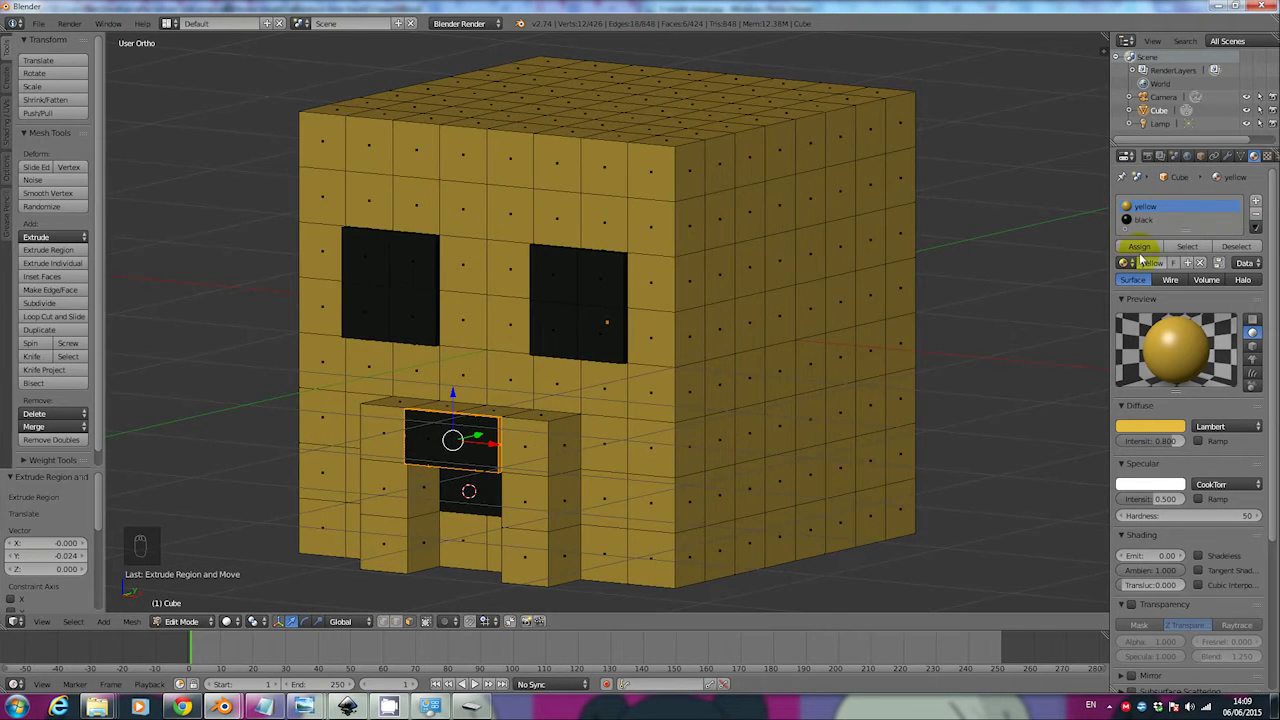
click(1140, 219)
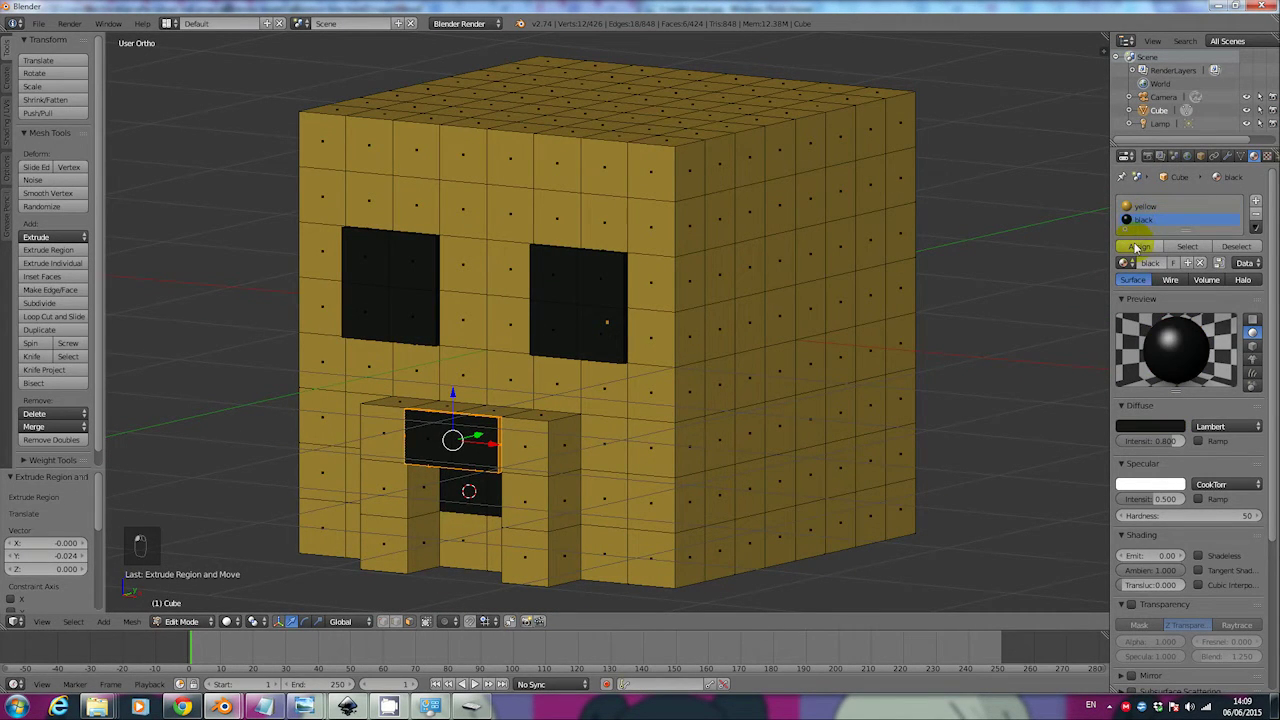
click(1137, 247)
key(KP_1)
key(KP_4)
key(a)
Step: In the right orthographic view, select the centred two-by-two block of faces level with the eyes, checking ear placement against the reference image 5 side.png
middle_drag(673, 460, 505, 462)
click(42, 624)
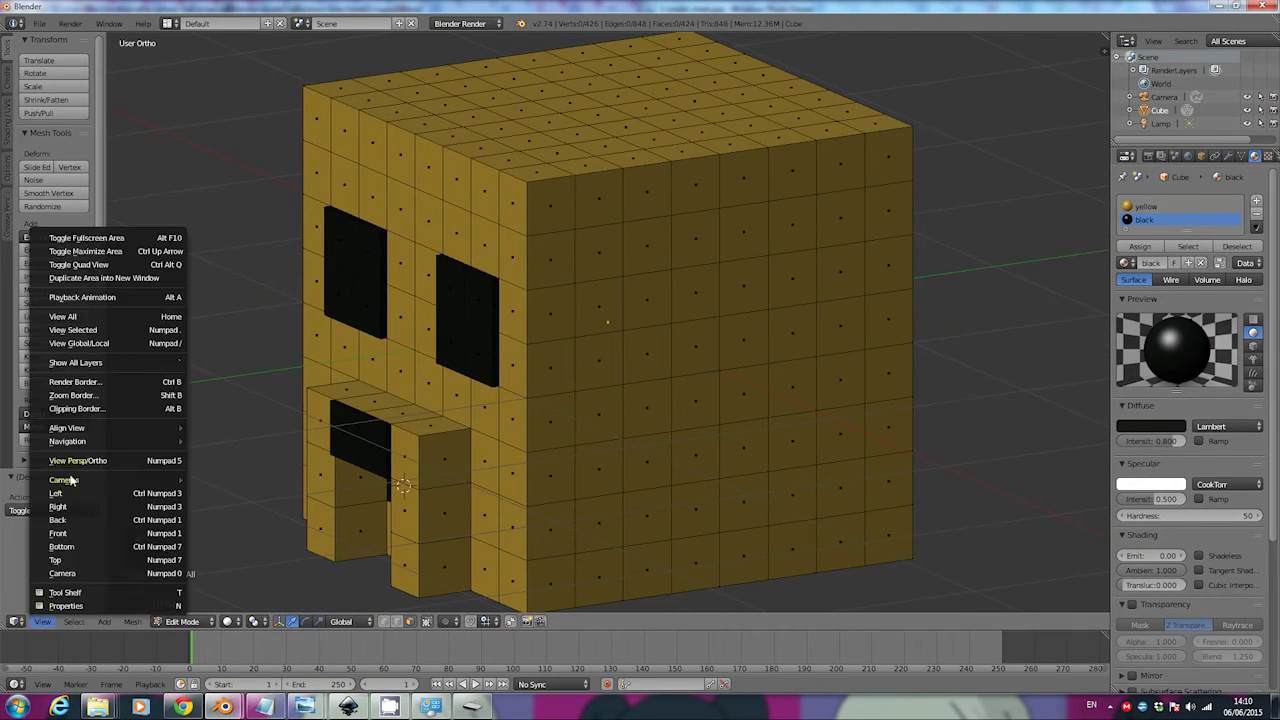
click(70, 498)
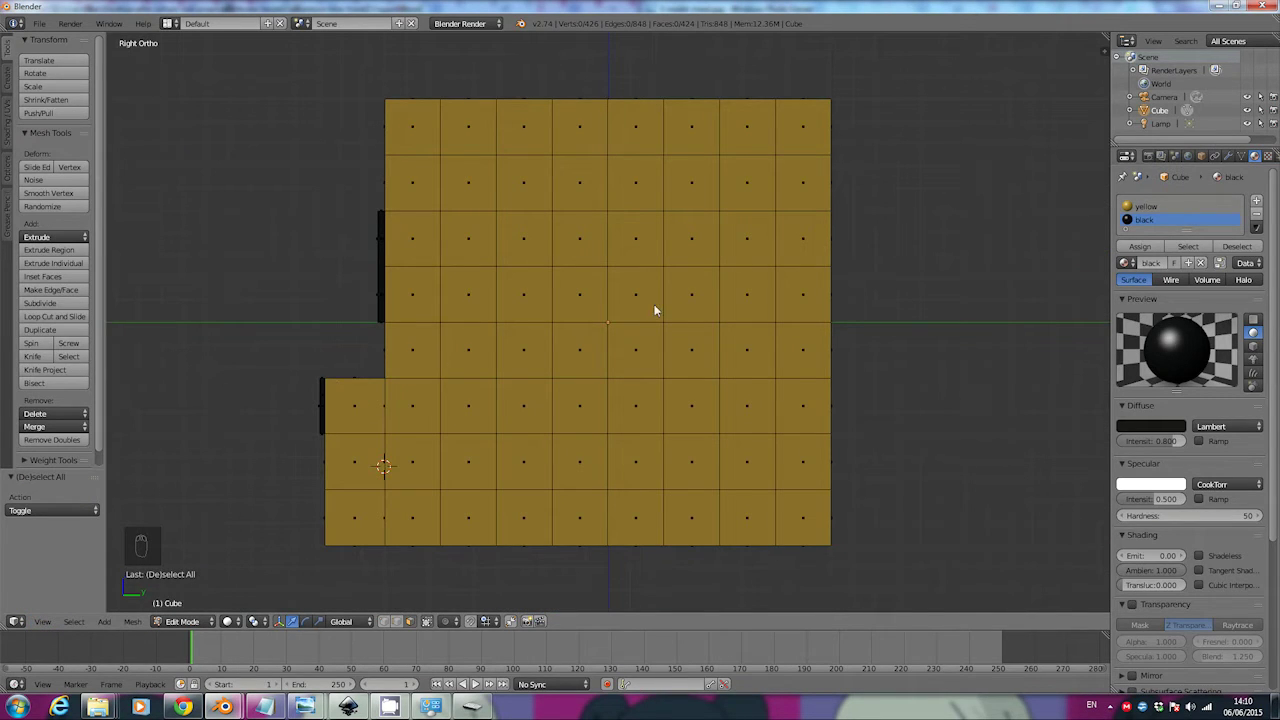
right_click(637, 251)
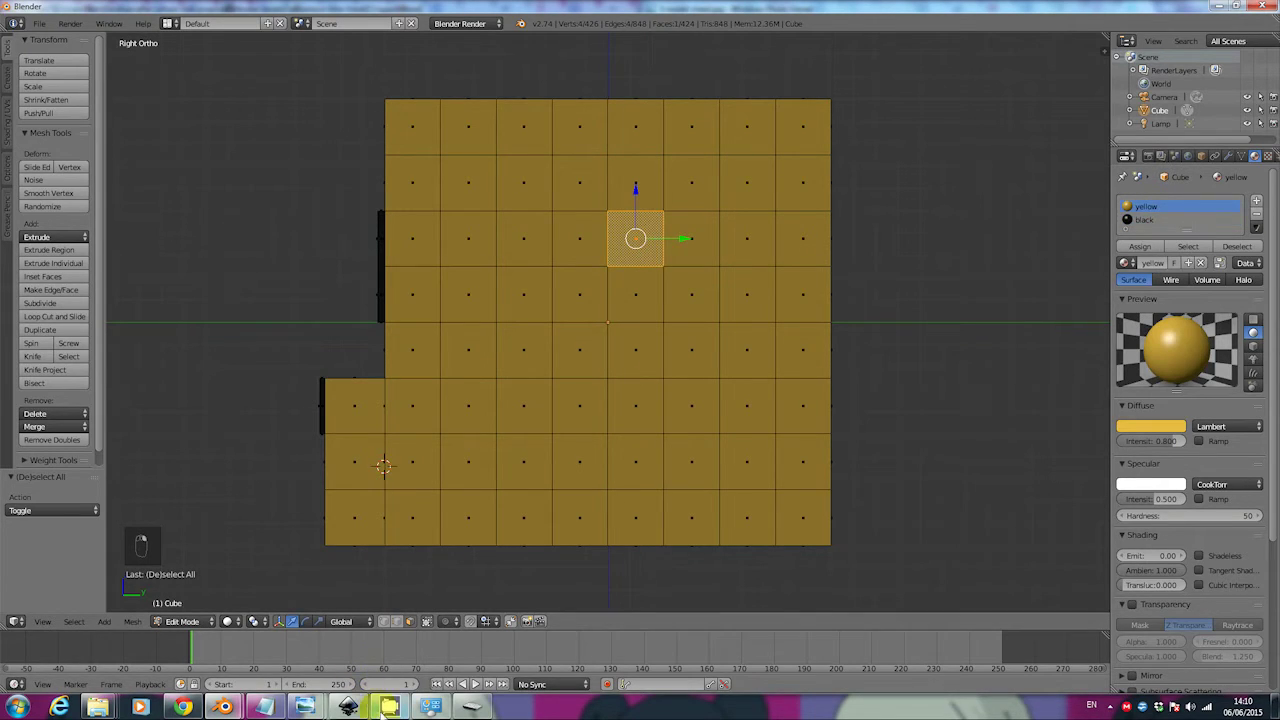
mouse_move(305, 707)
click(378, 637)
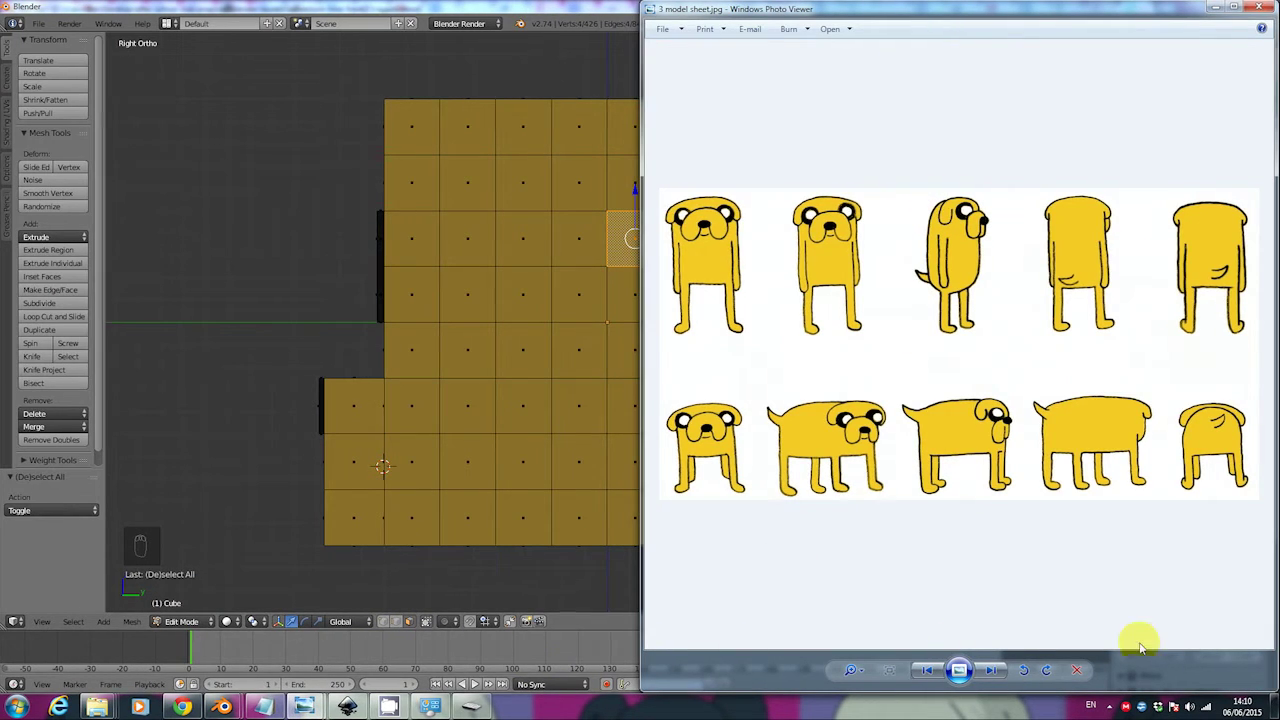
click(986, 671)
click(986, 671)
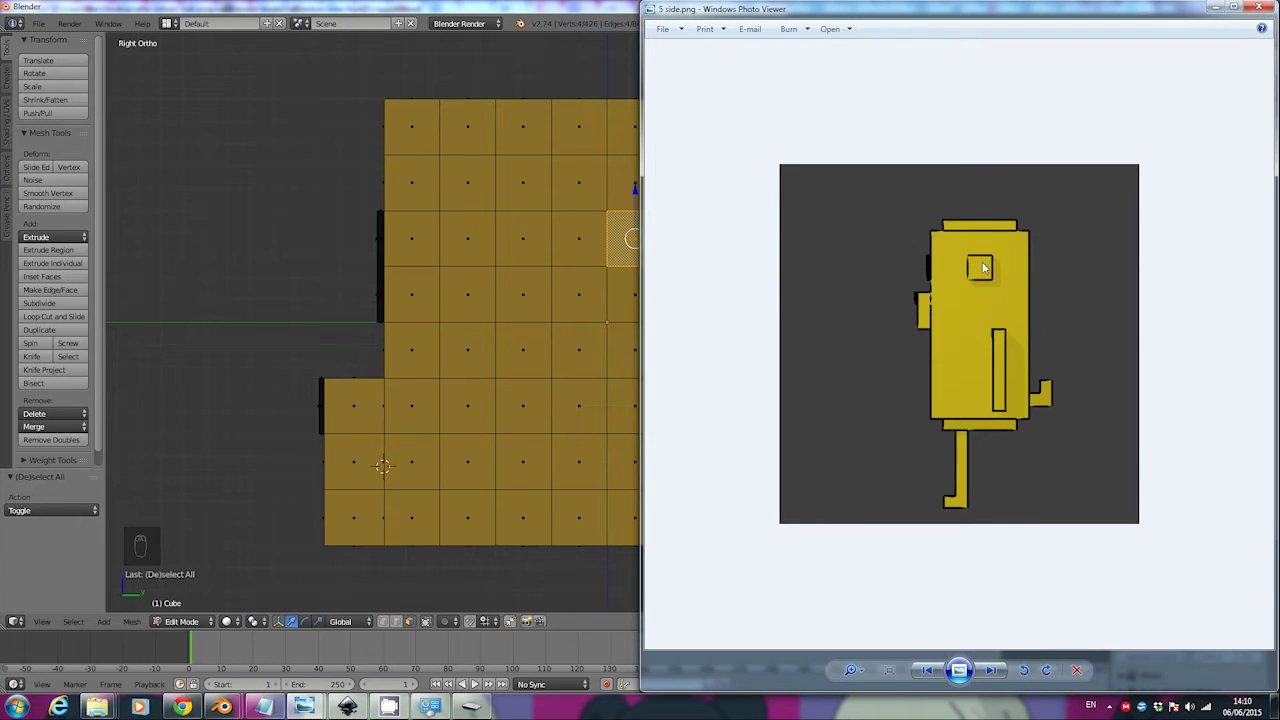
click(1217, 10)
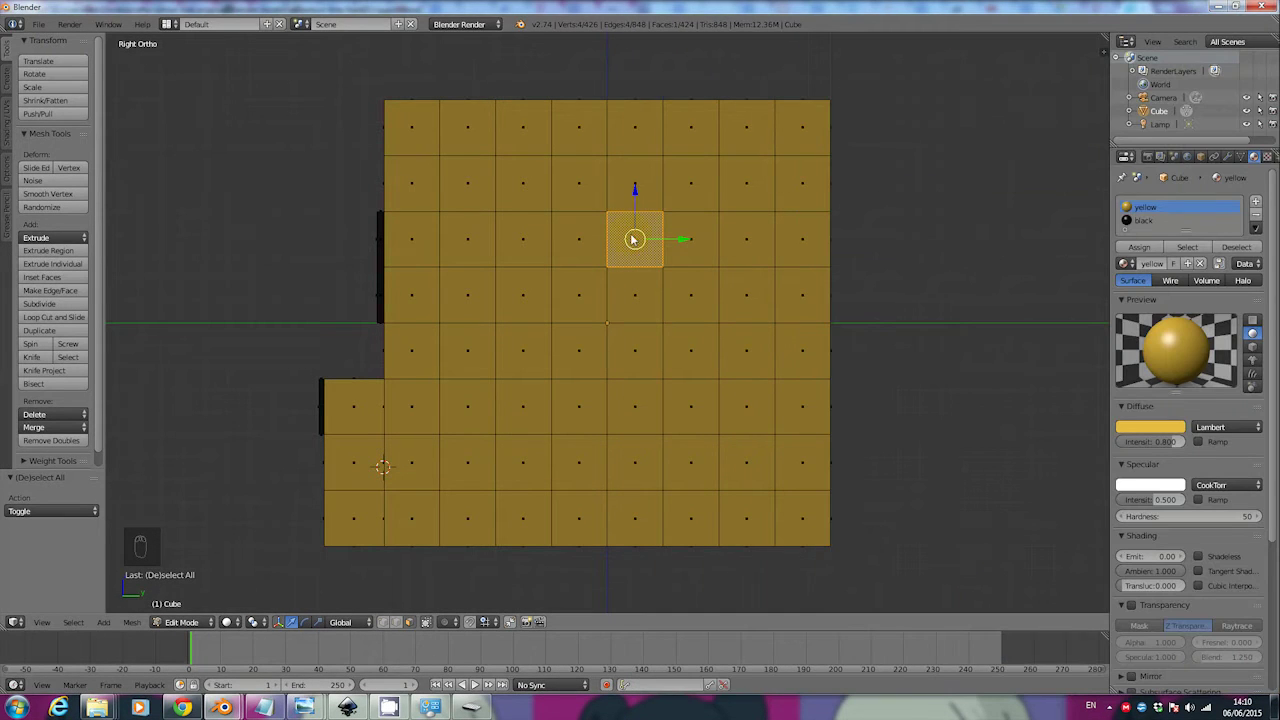
shift+right_click(596, 241)
shift+right_click(586, 289)
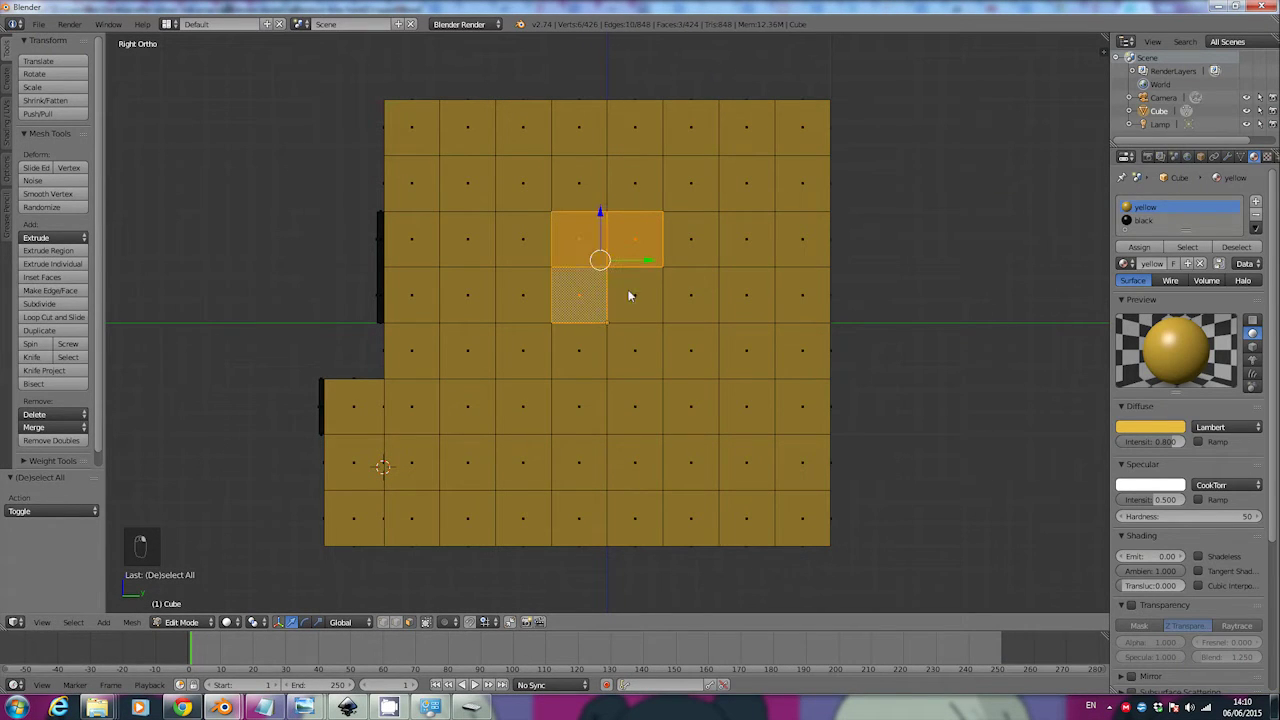
shift+right_click(630, 294)
Step: Extrude the selected side faces outward by about 0.218 to form an ear, working in the front orthographic view
click(41, 623)
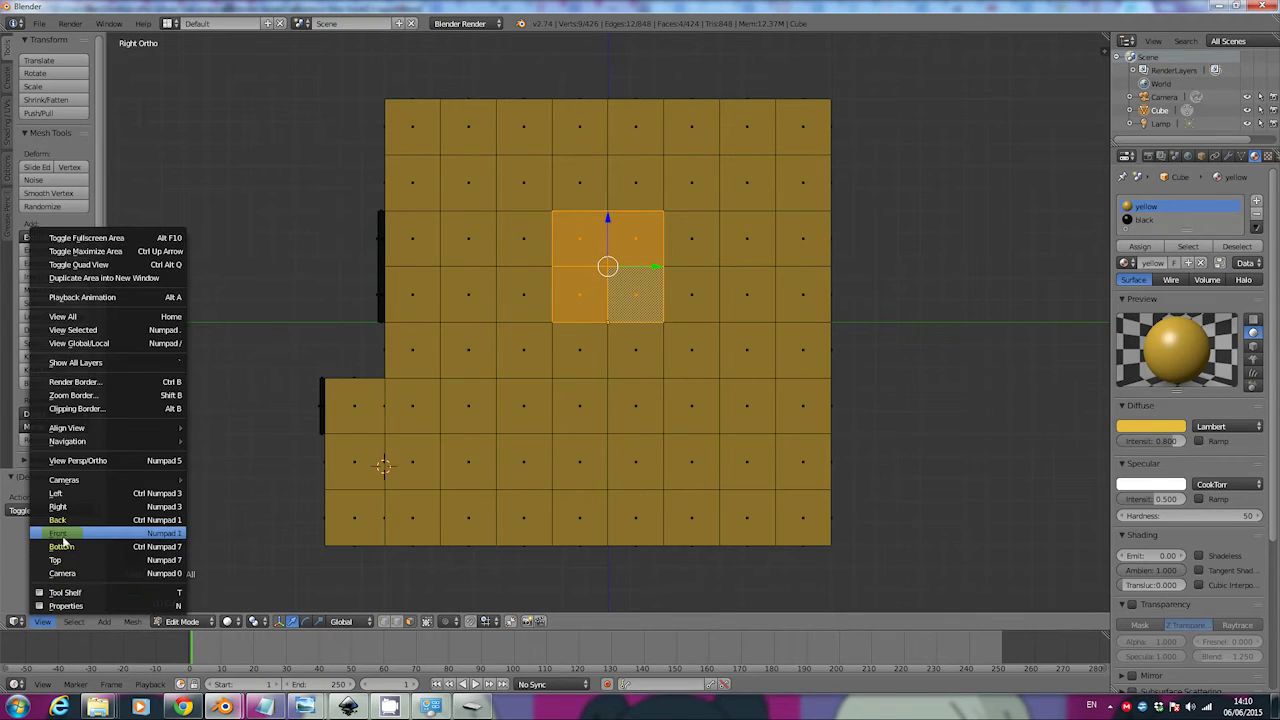
click(62, 535)
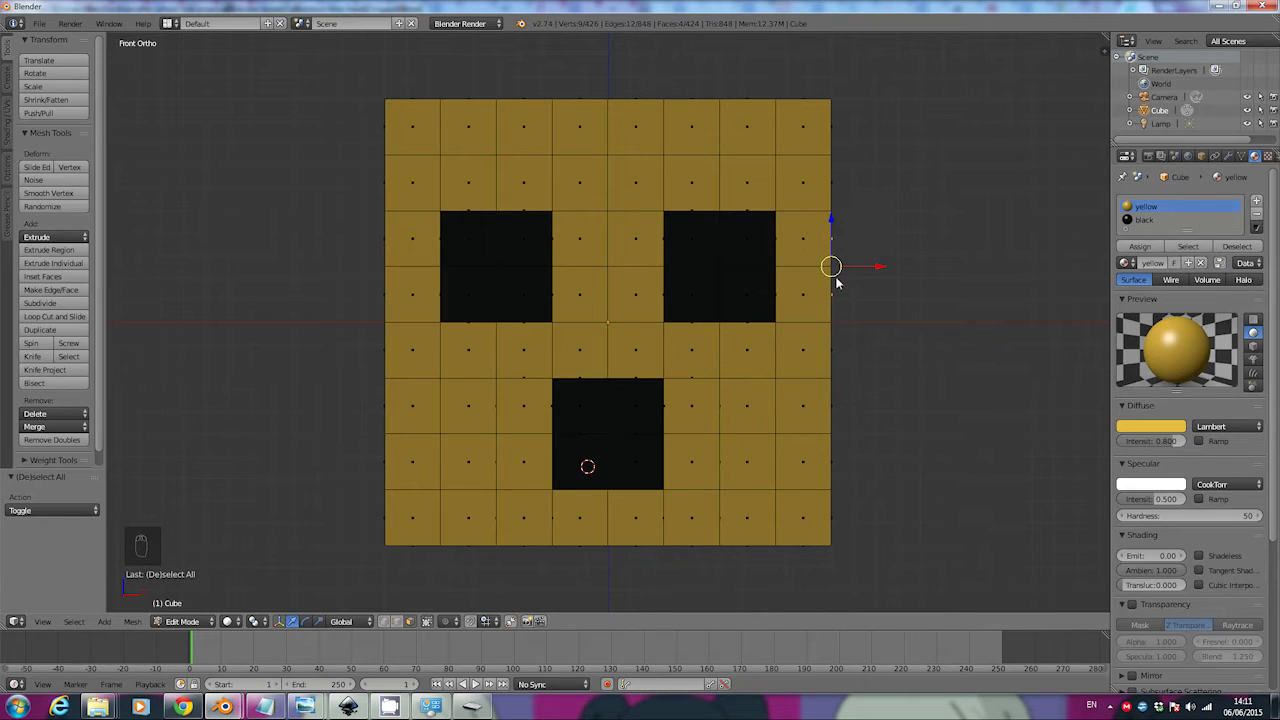
key(e)
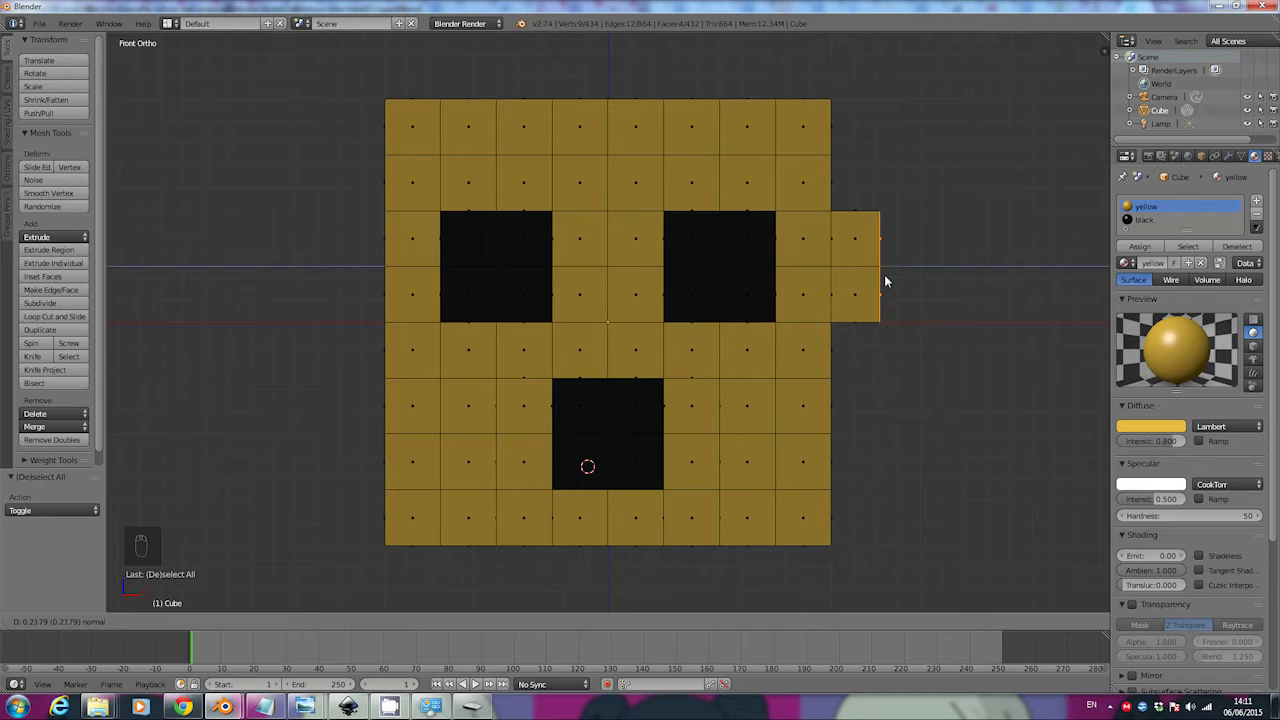
click(884, 274)
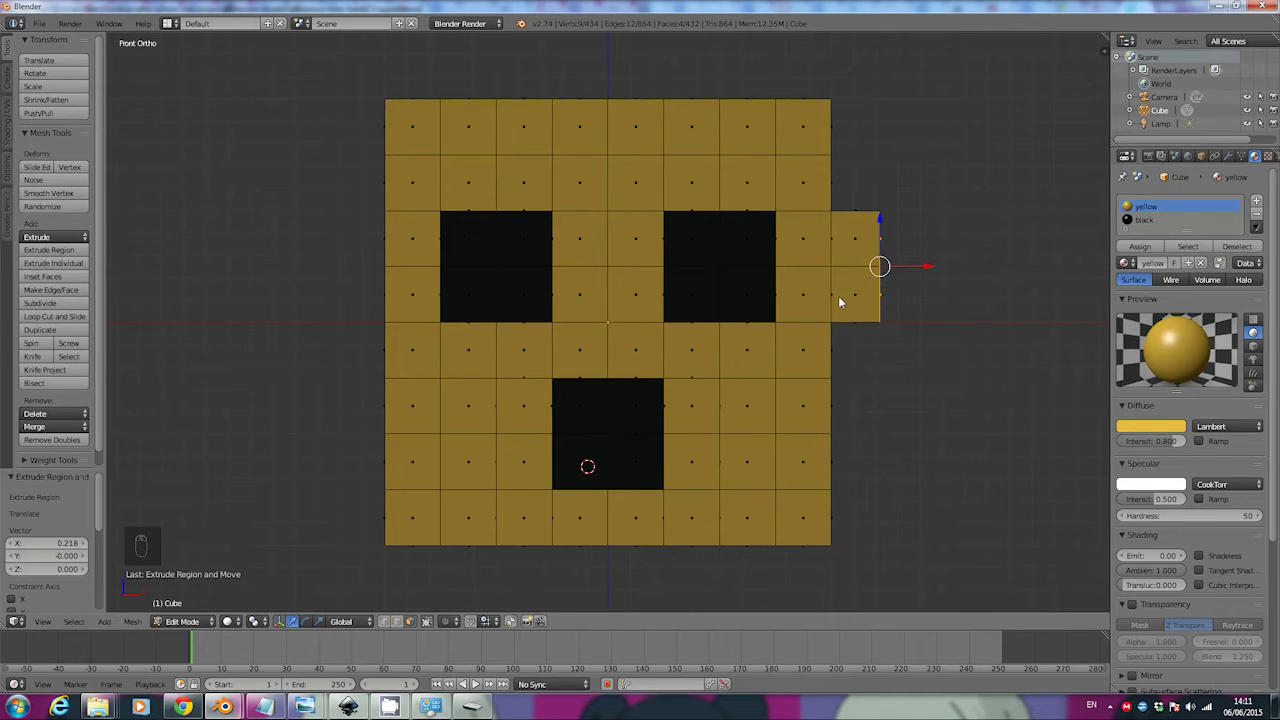
middle_drag(737, 306, 700, 320)
Step: Select the matching two-by-two block of faces in the left orthographic view and extrude it outward by about 0.239 as the second ear
click(42, 621)
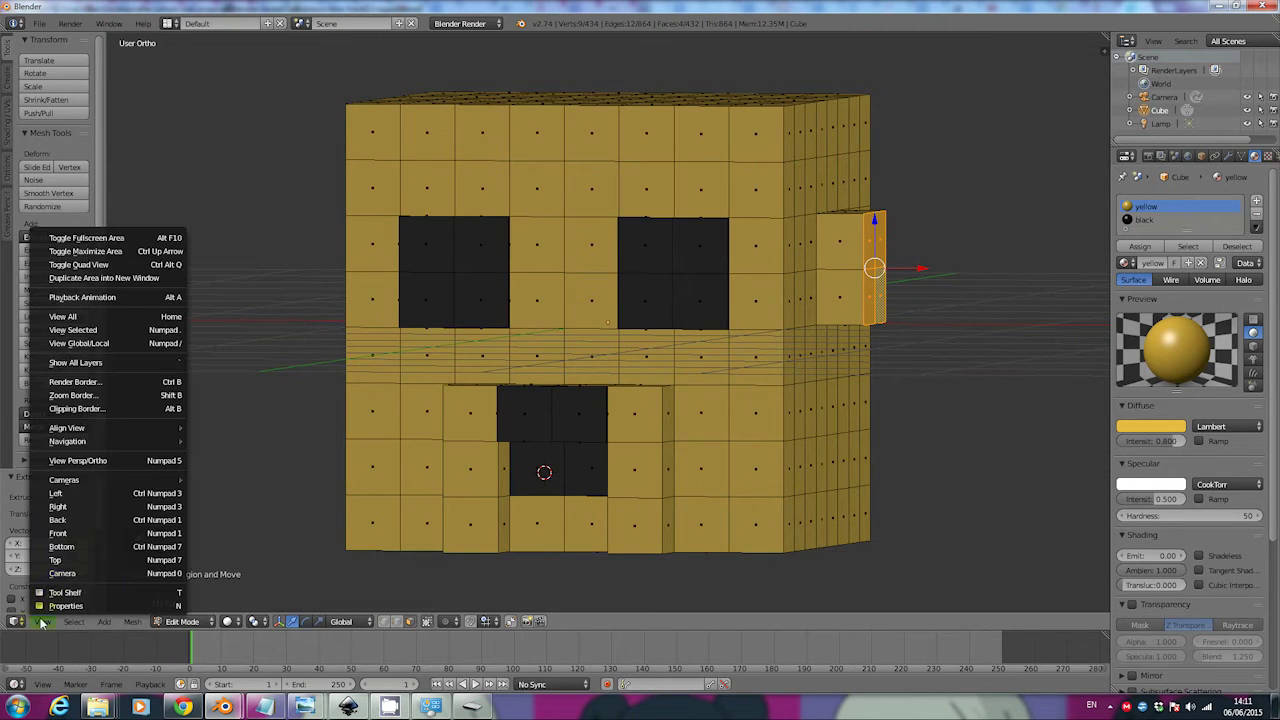
click(77, 494)
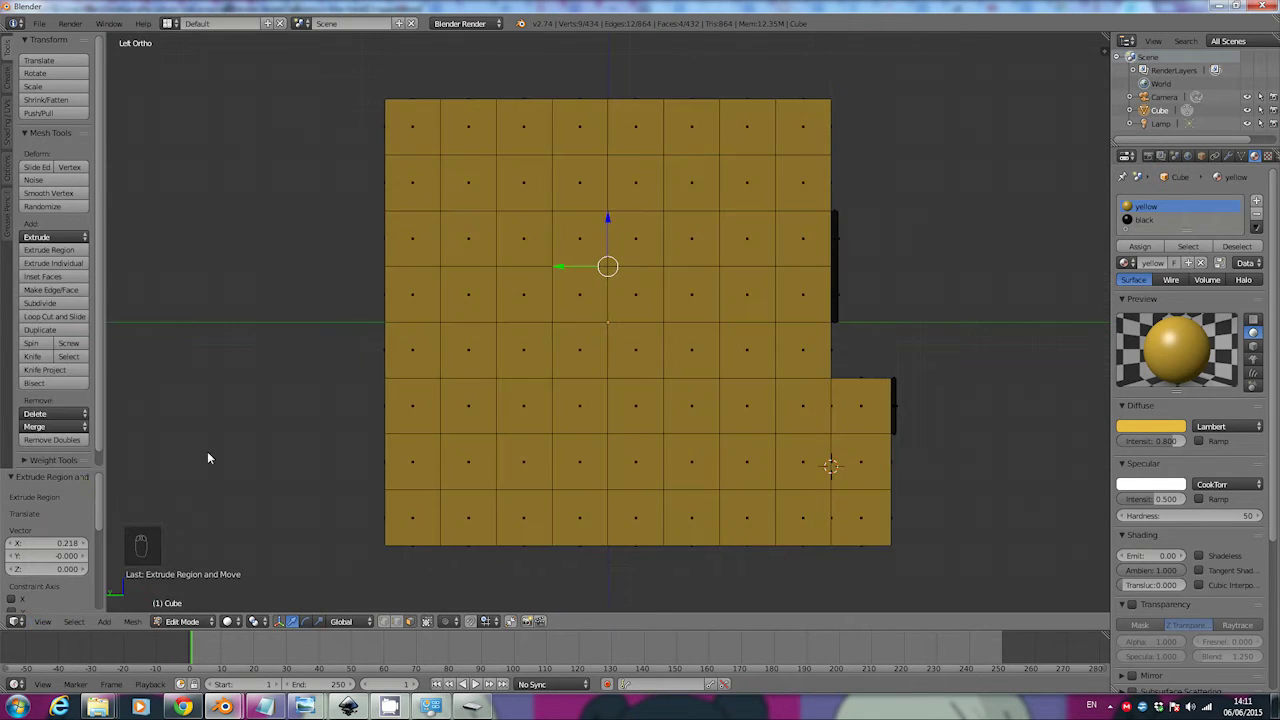
right_click(576, 243)
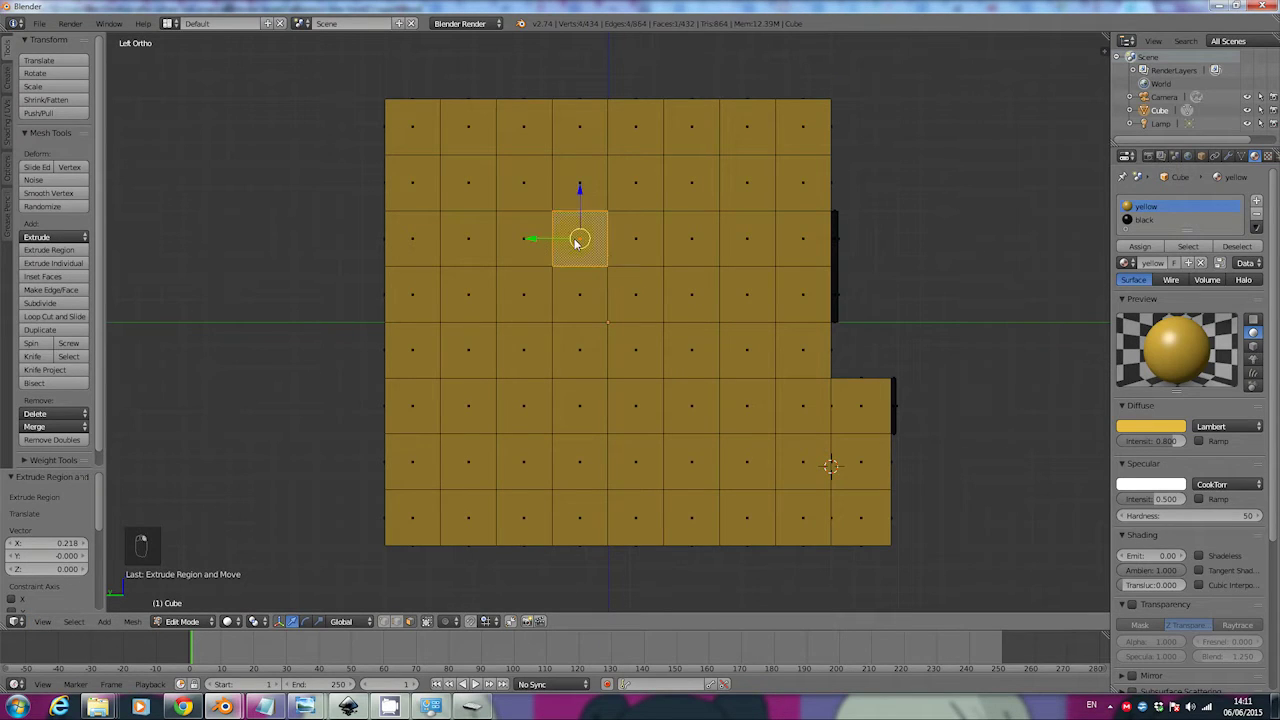
shift+right_click(632, 238)
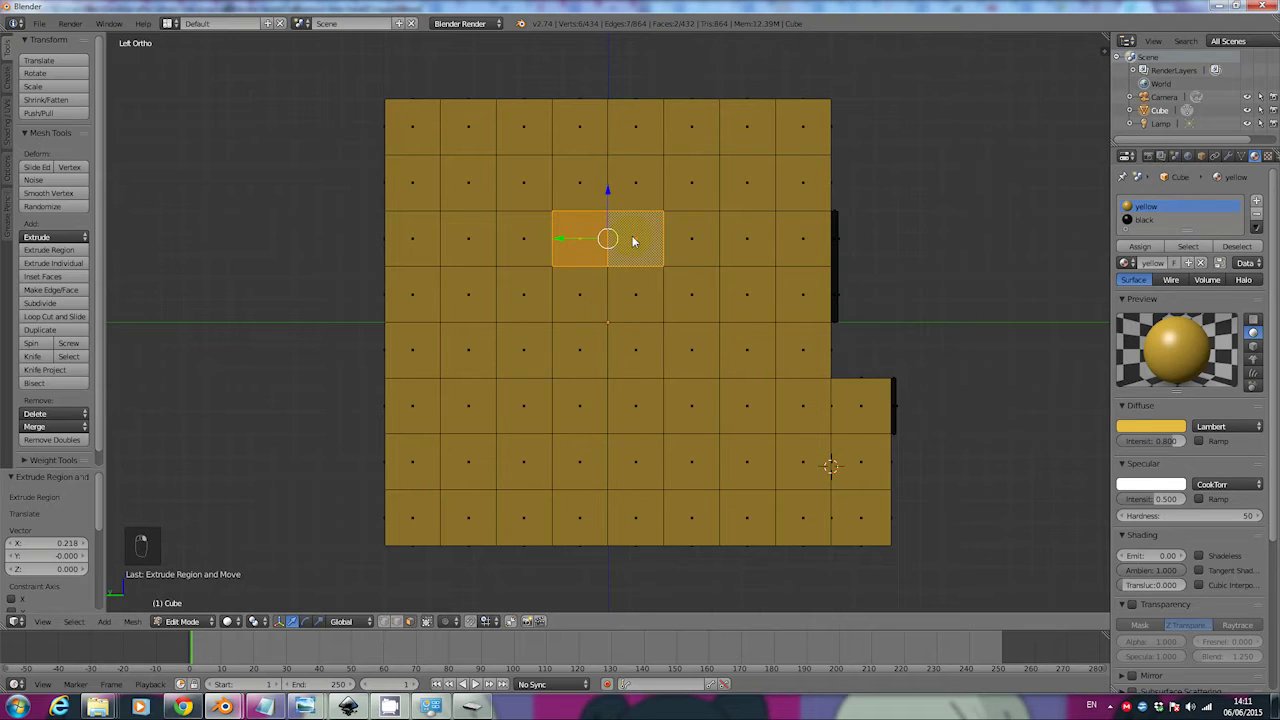
shift+right_click(628, 293)
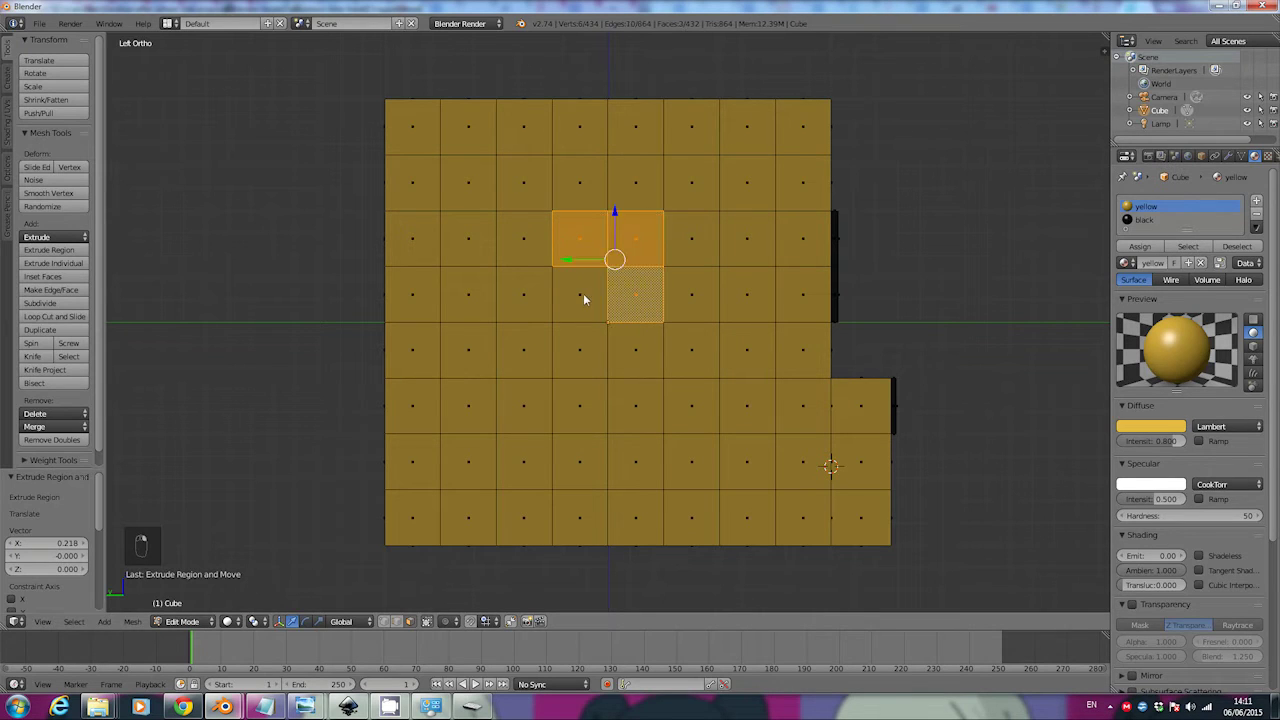
shift+right_click(585, 297)
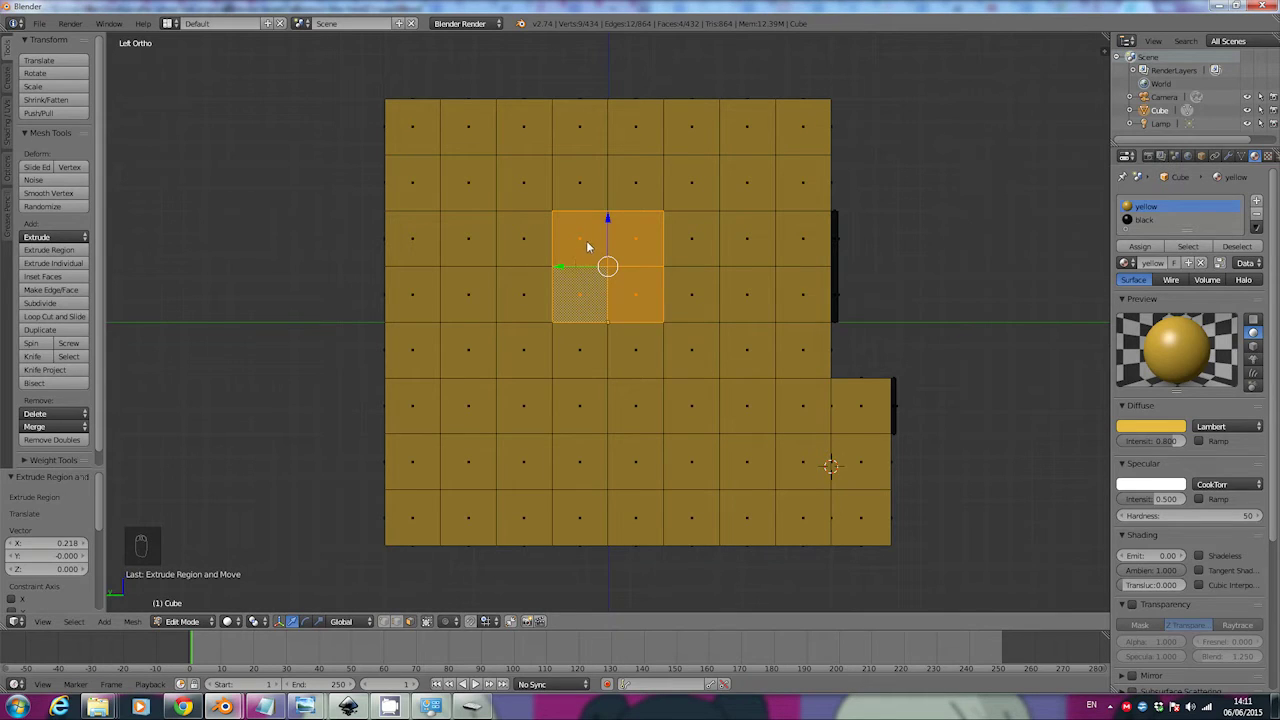
click(45, 622)
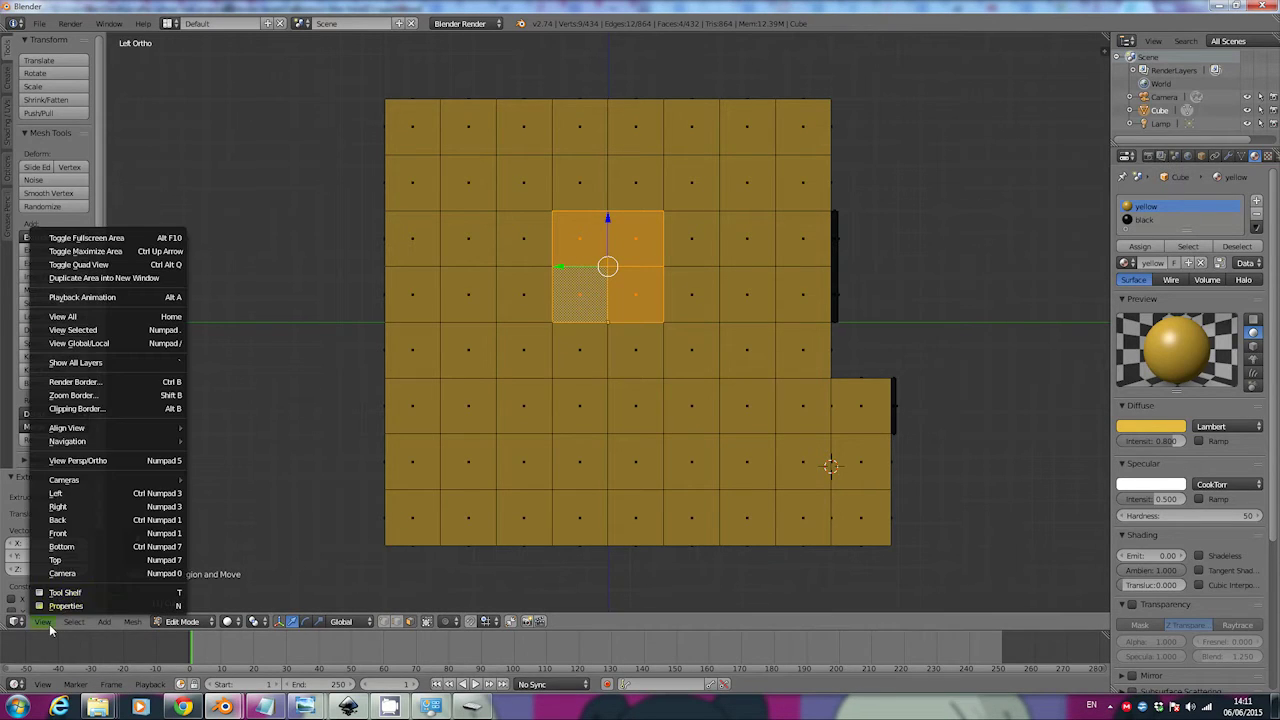
click(72, 535)
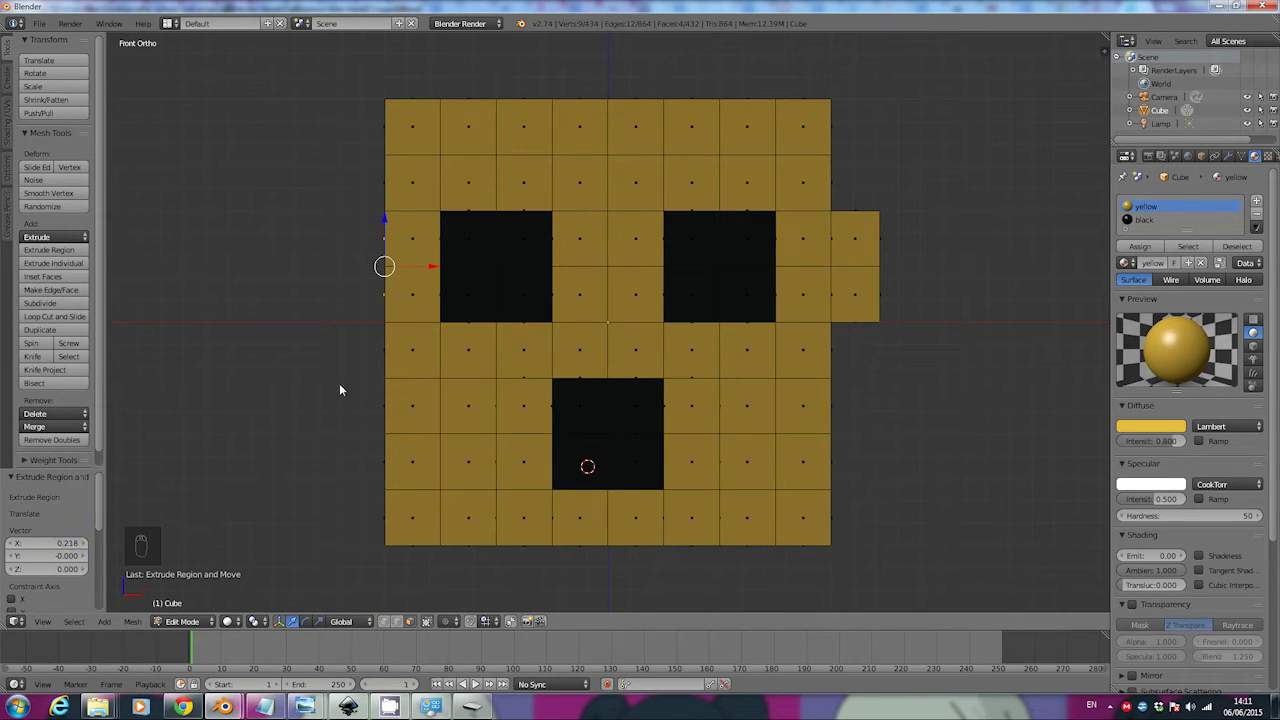
key(e)
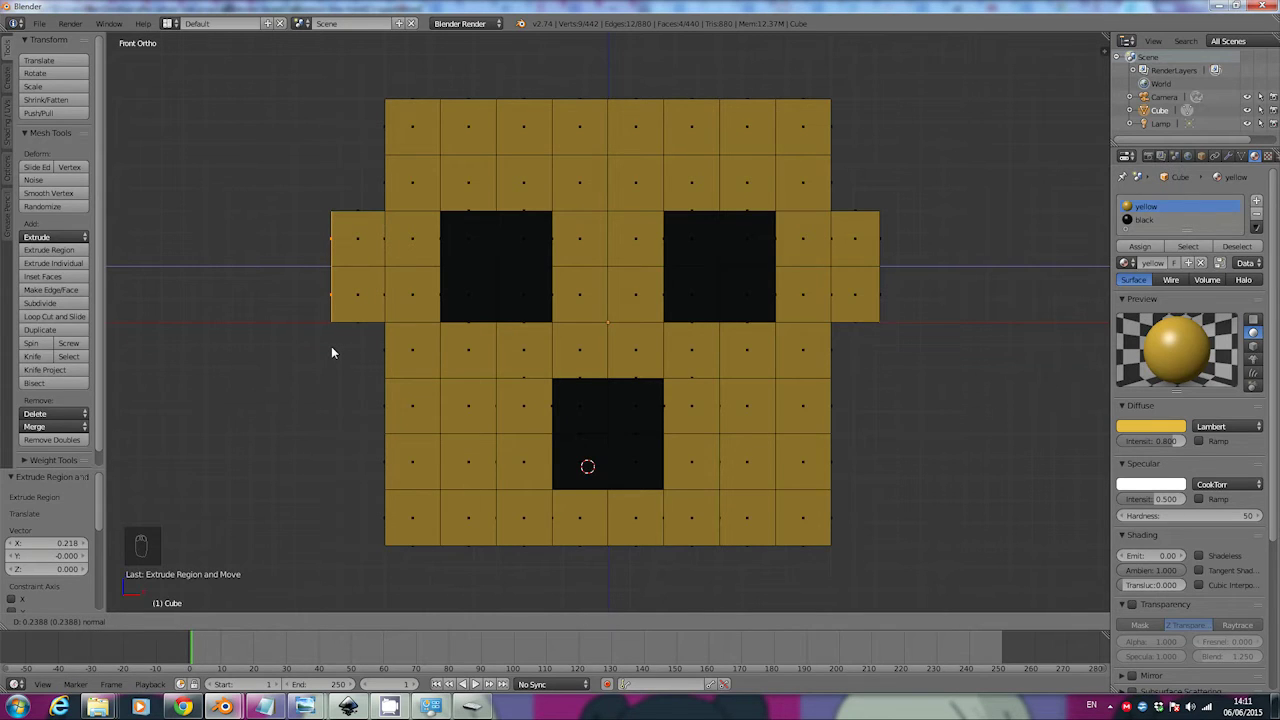
click(331, 346)
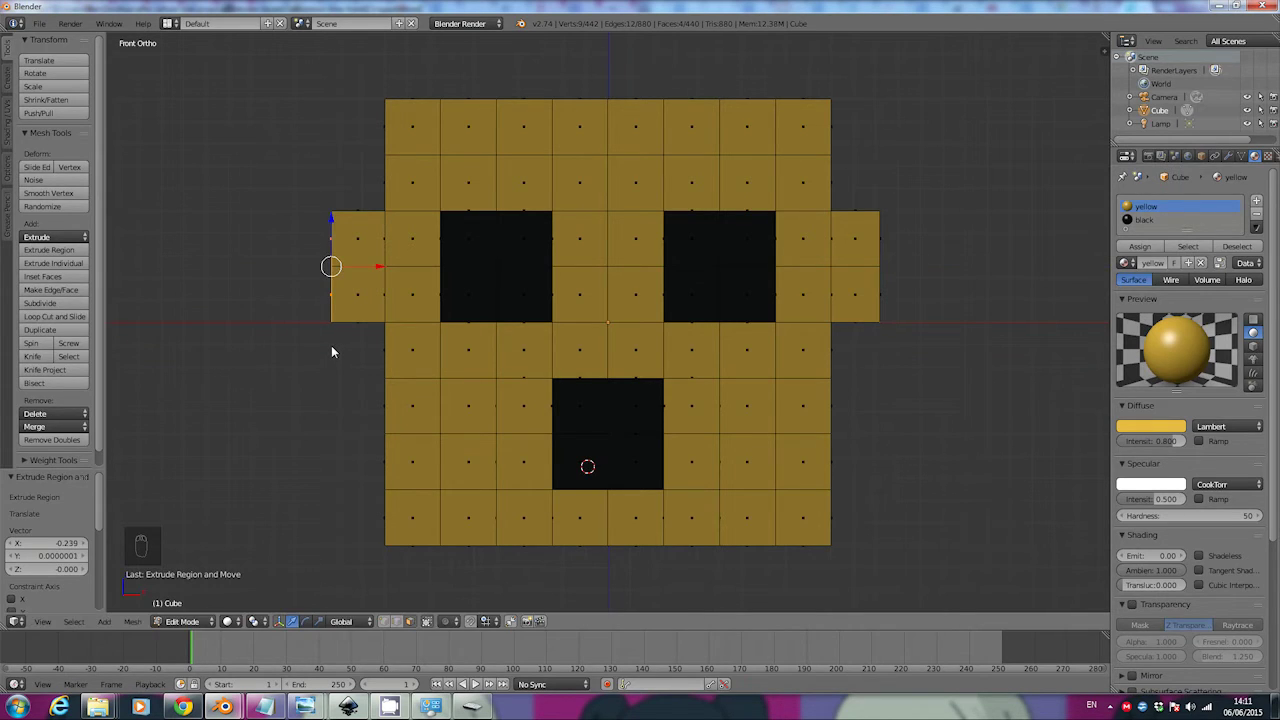
middle_drag(474, 368, 424, 434)
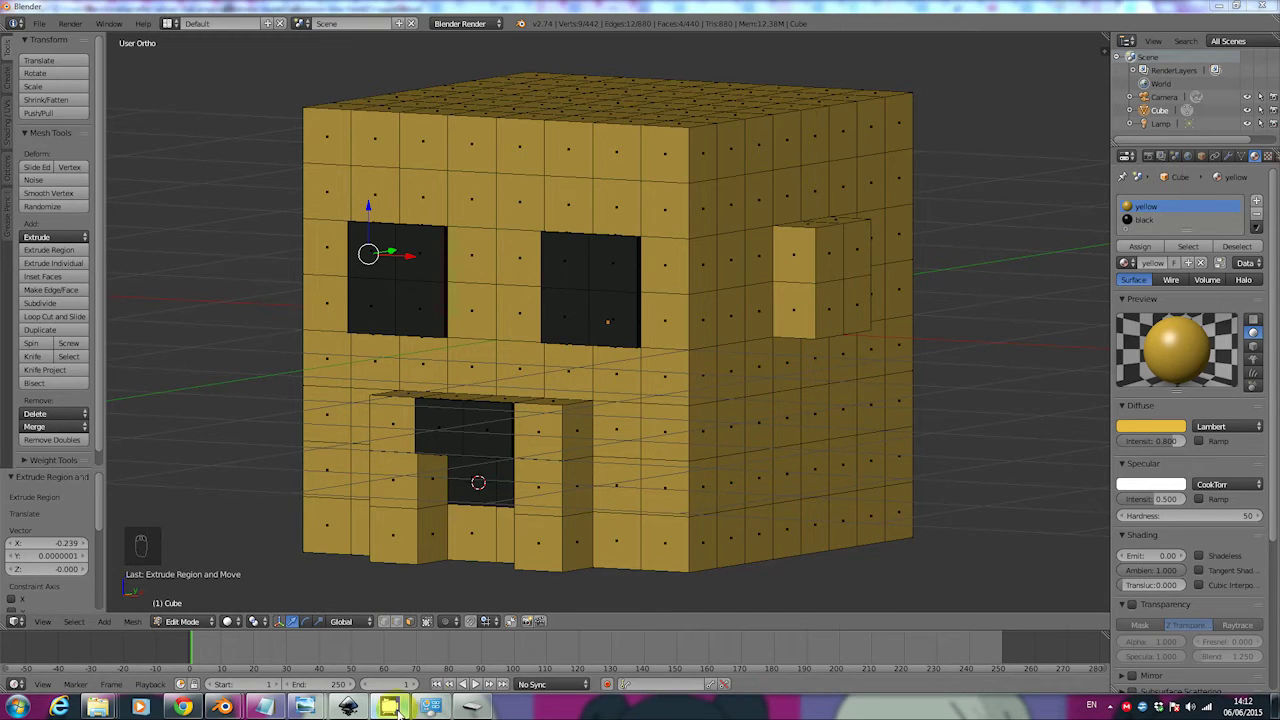
click(1109, 707)
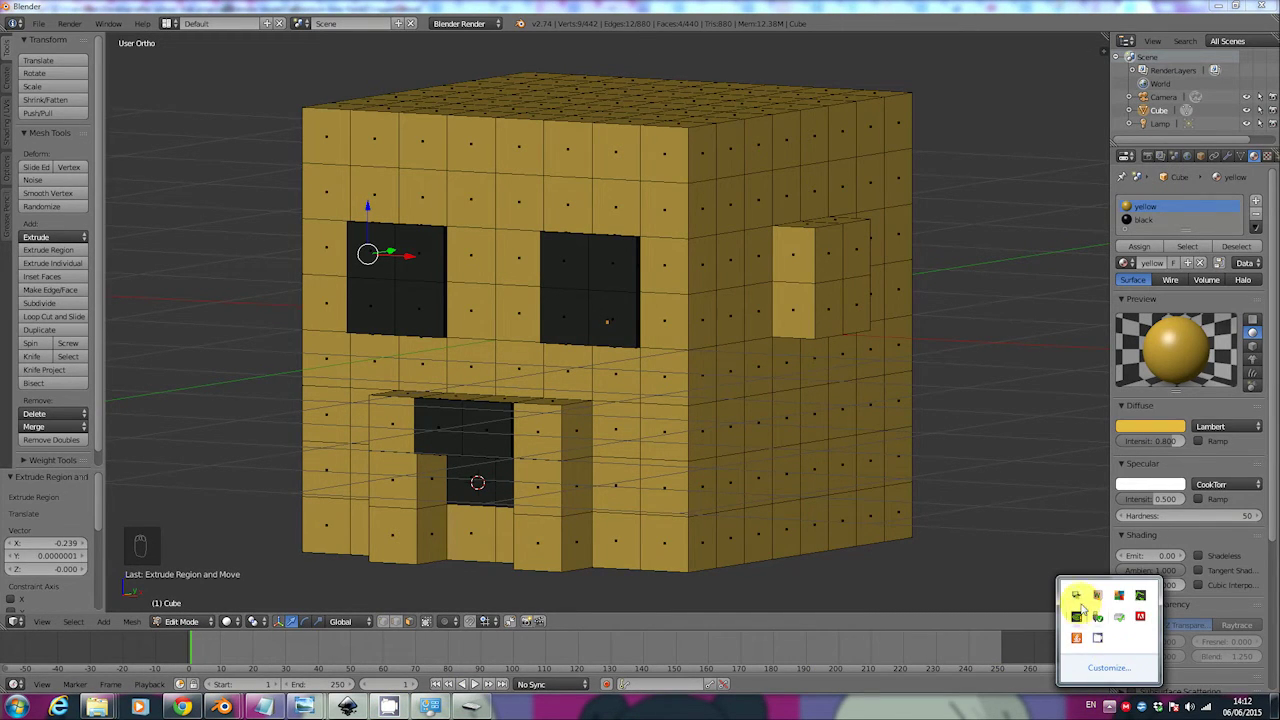
right_click(1097, 635)
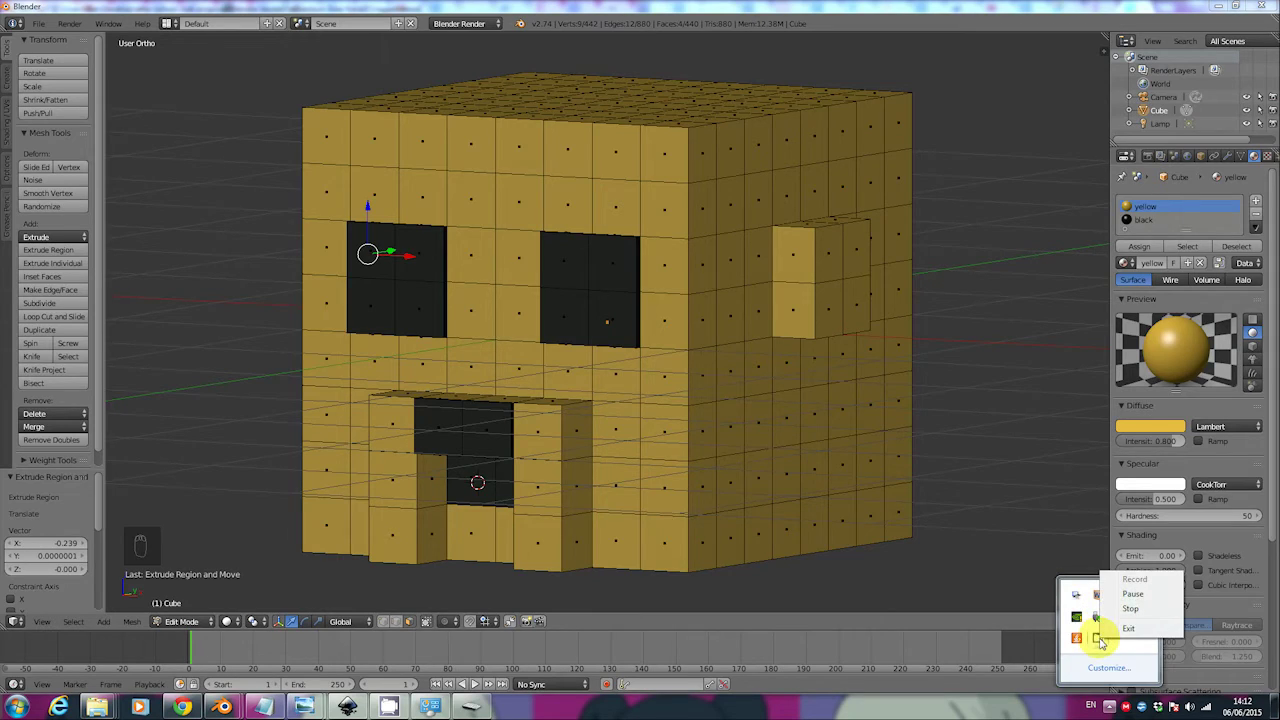
click(1130, 609)
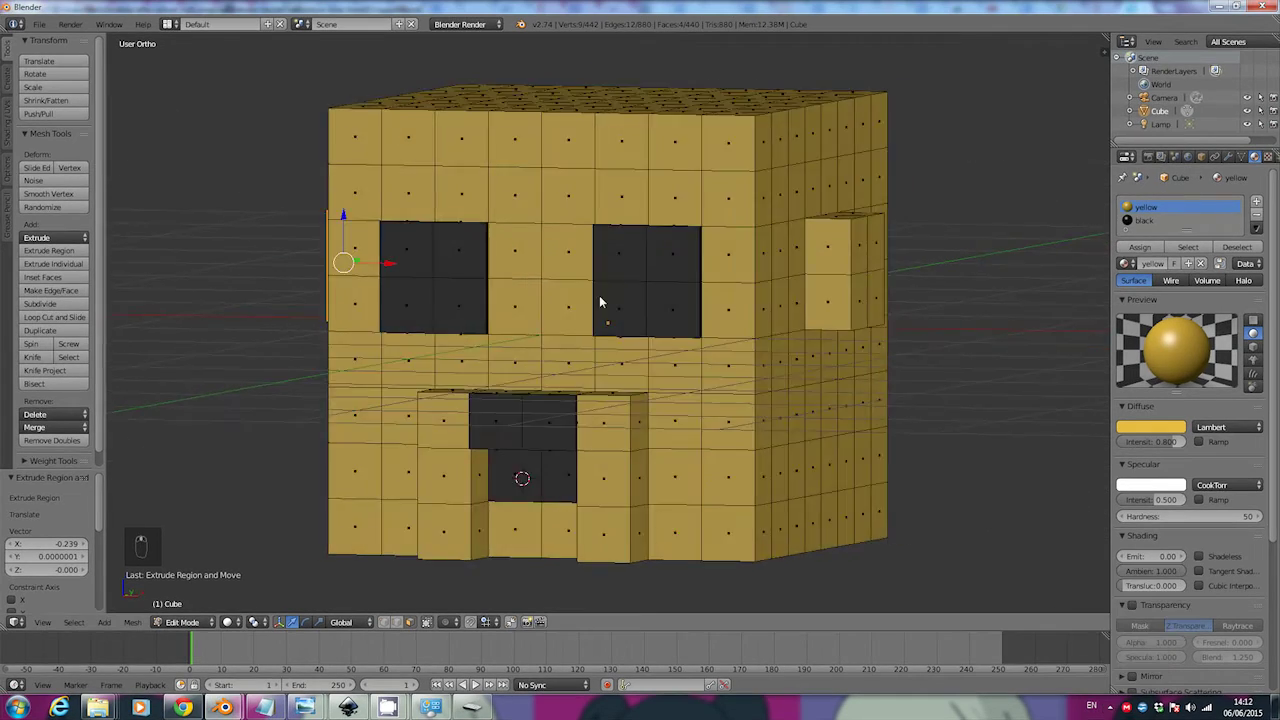
key(KP_1)
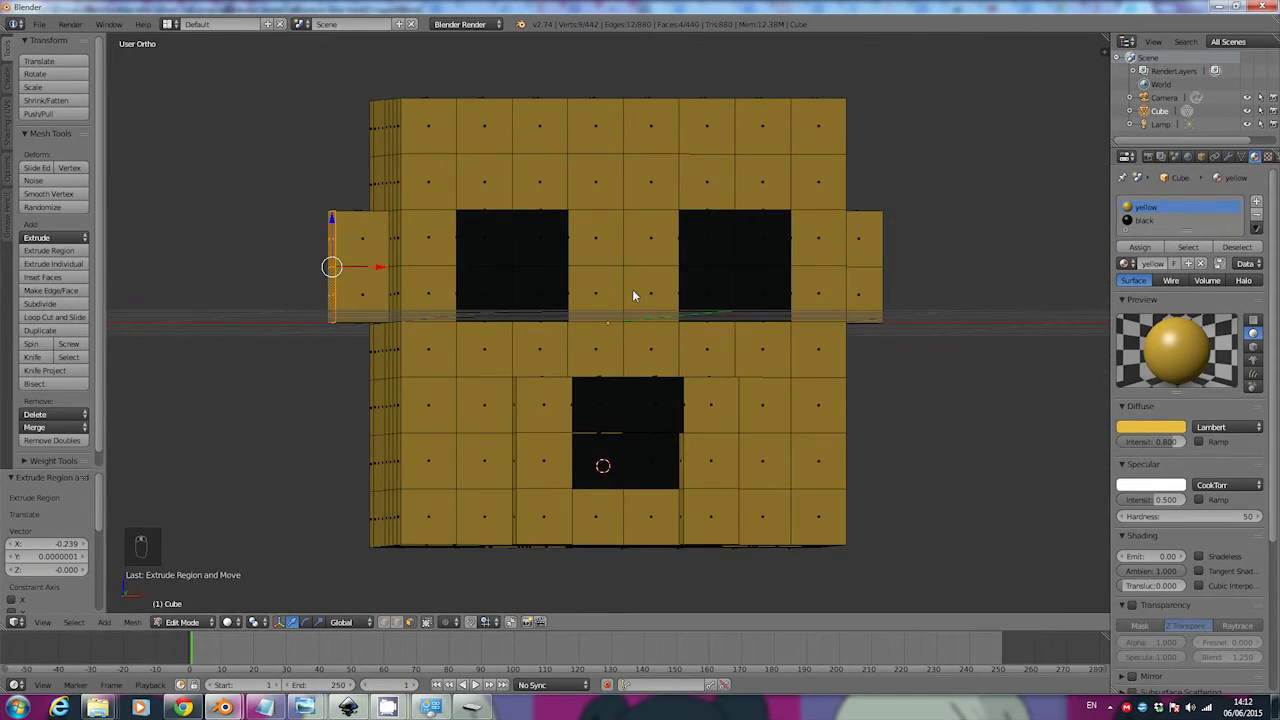
mouse_move(632, 289)
middle_down()
mouse_move(636, 306)
mouse_move(663, 289)
mouse_move(623, 274)
mouse_move(619, 248)
mouse_move(625, 307)
middle_up()
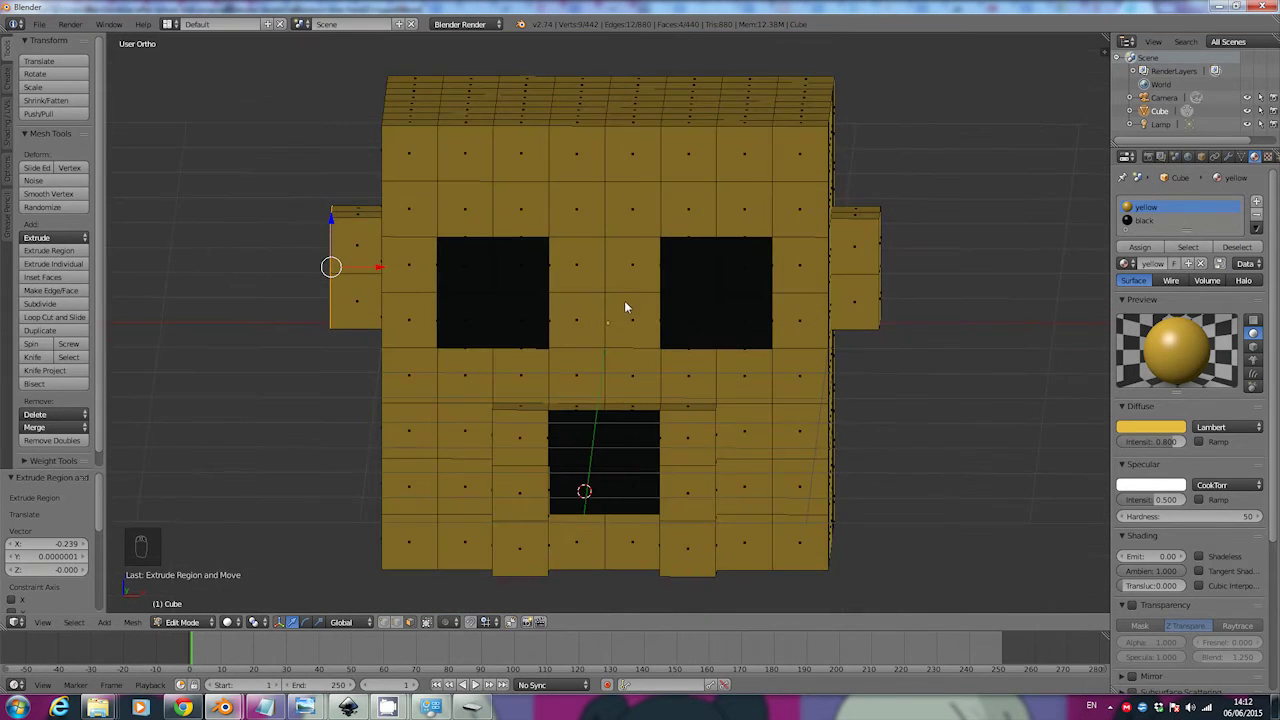
Step: Switch to the bottom orthographic view and clear the existing face selection
click(44, 622)
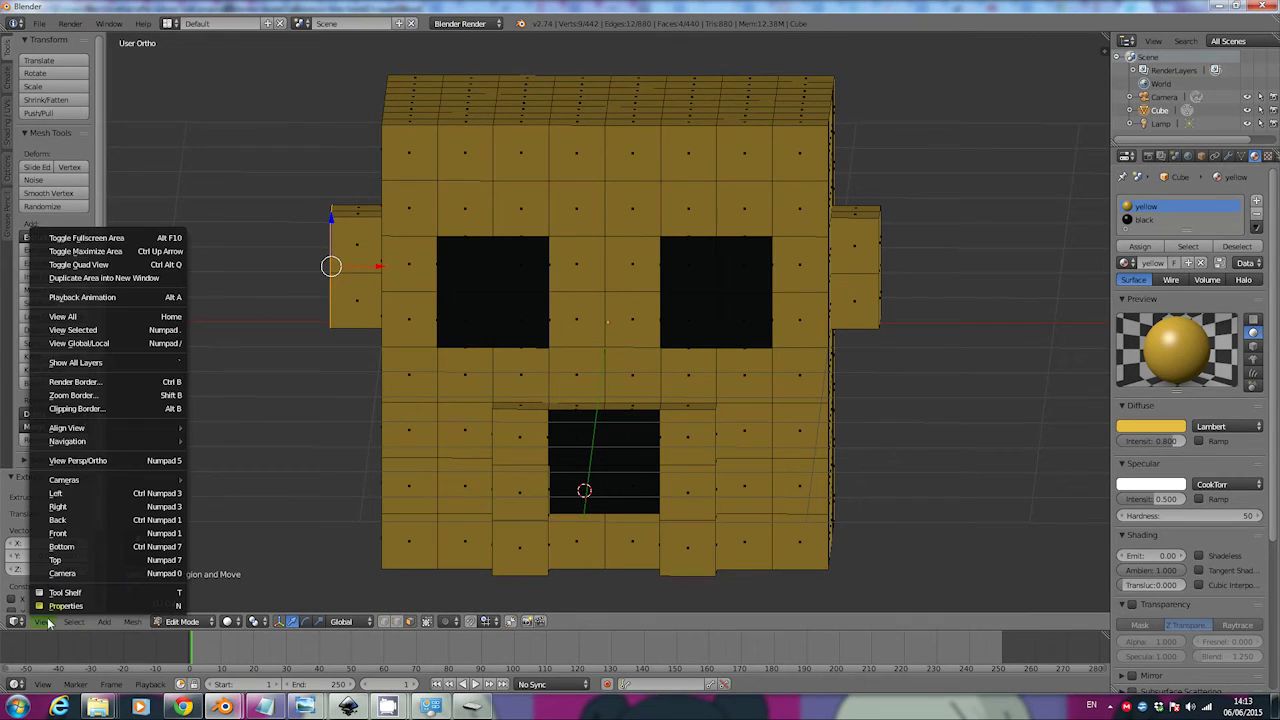
click(60, 547)
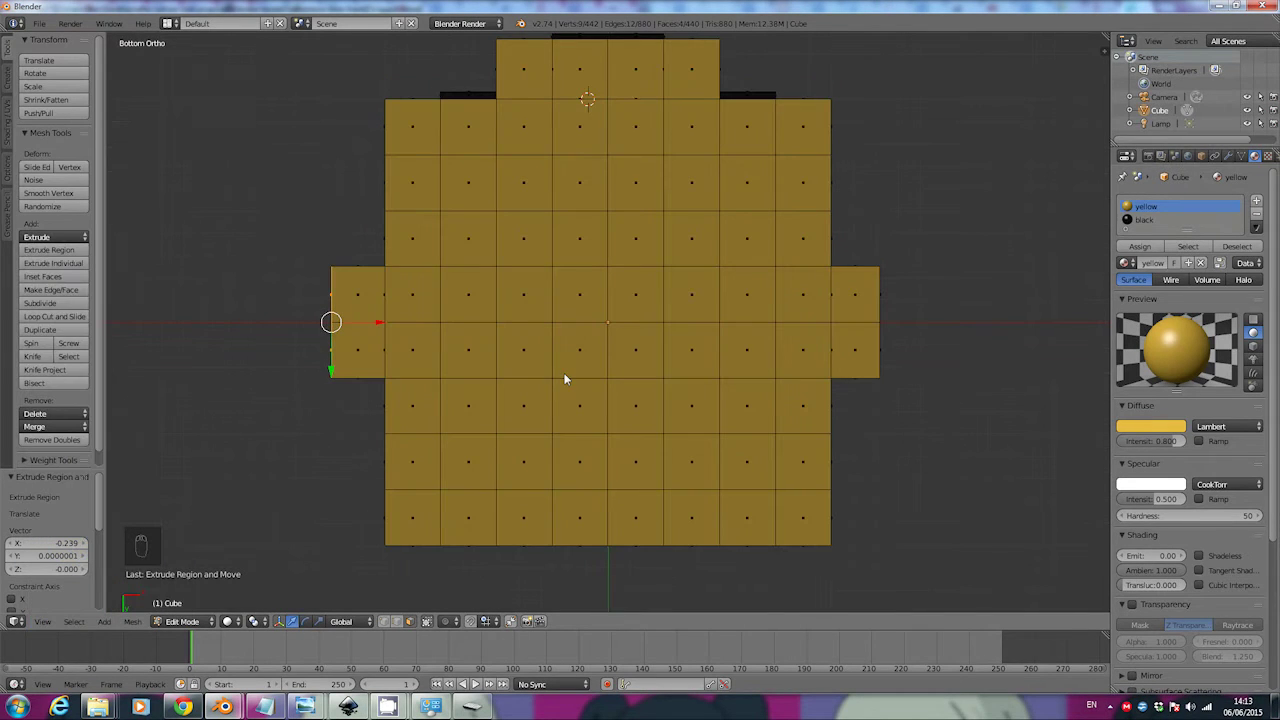
click(416, 518)
shift+click(459, 520)
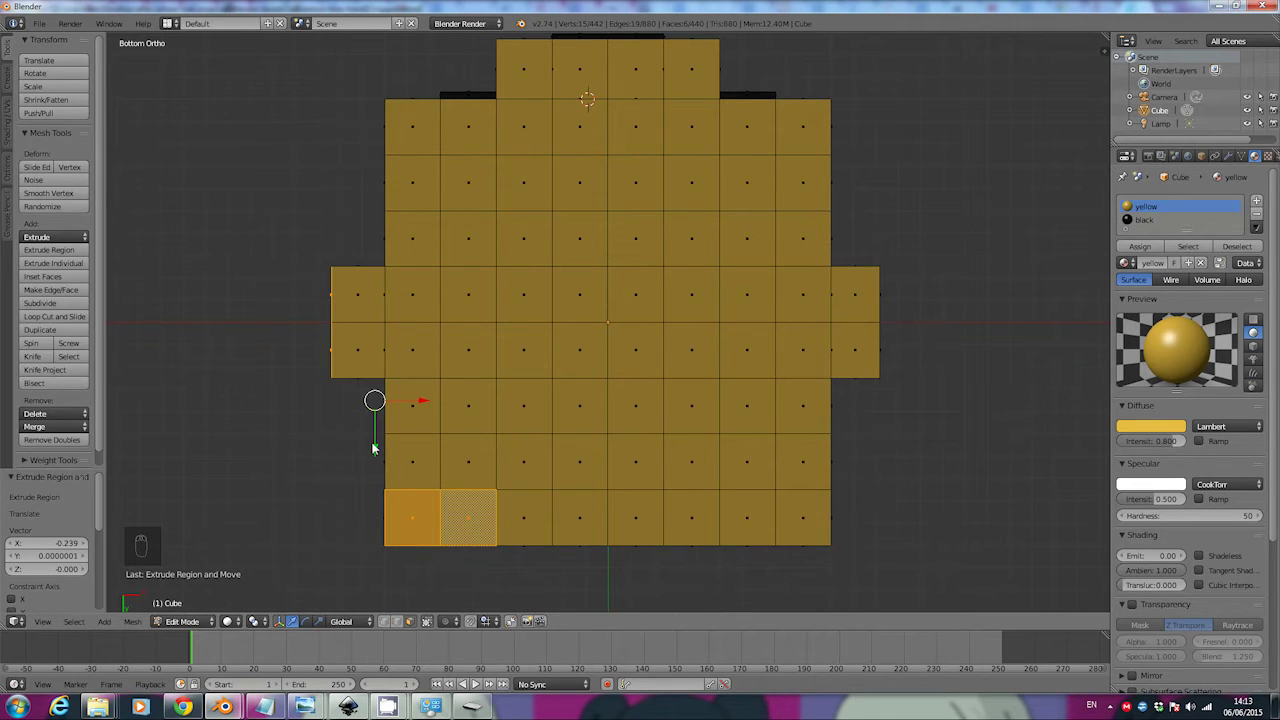
click(74, 622)
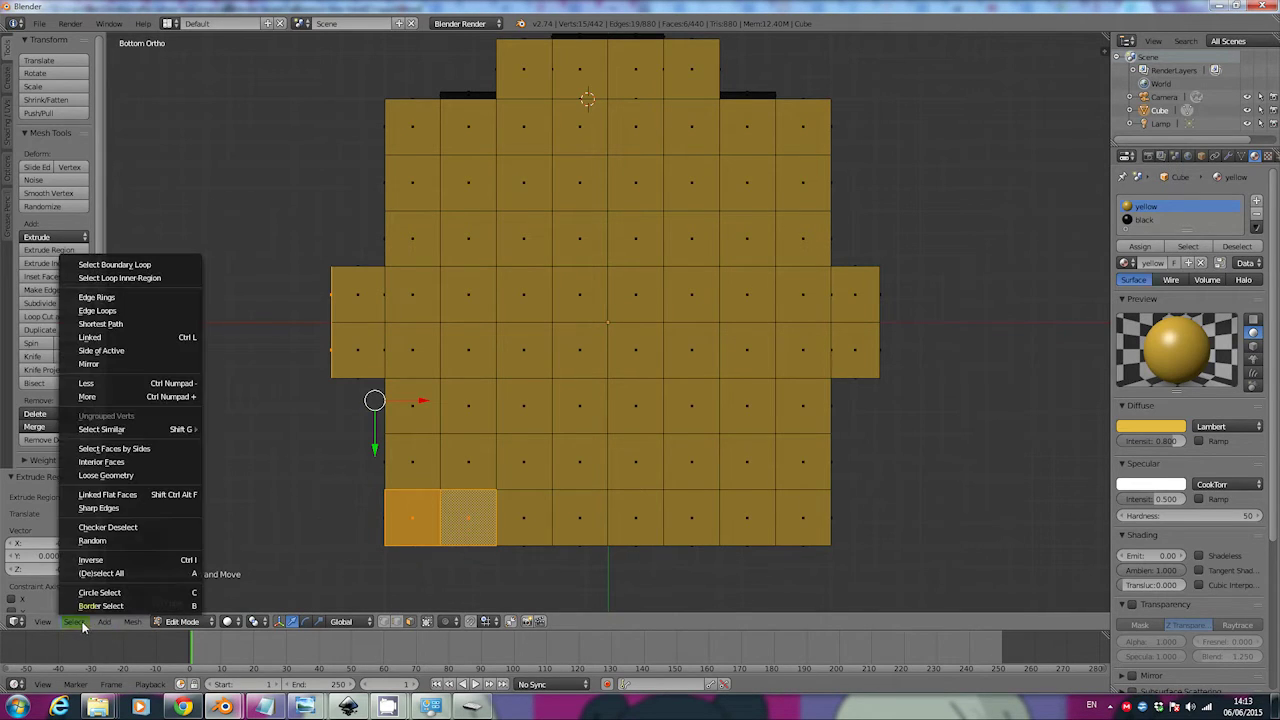
click(111, 574)
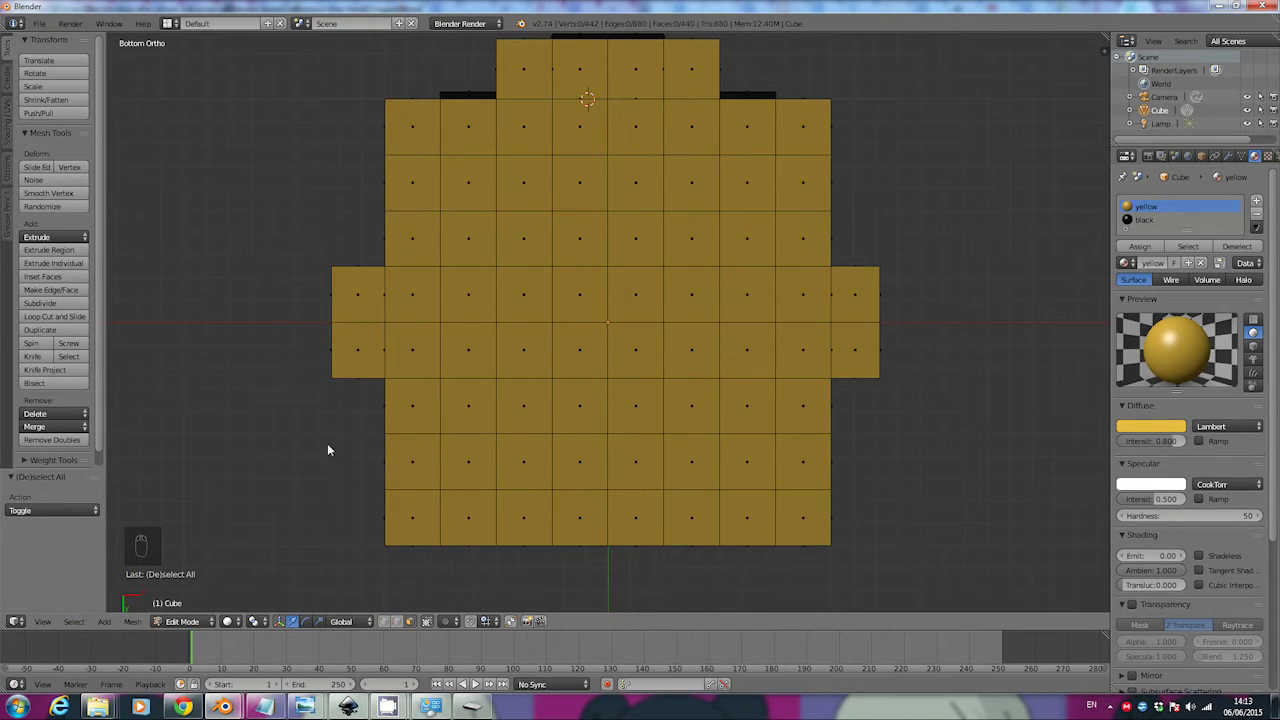
Step: Select the full eight-by-eight grid of faces on the underside of the head, leaving out the ears and muzzle
right_click(421, 518)
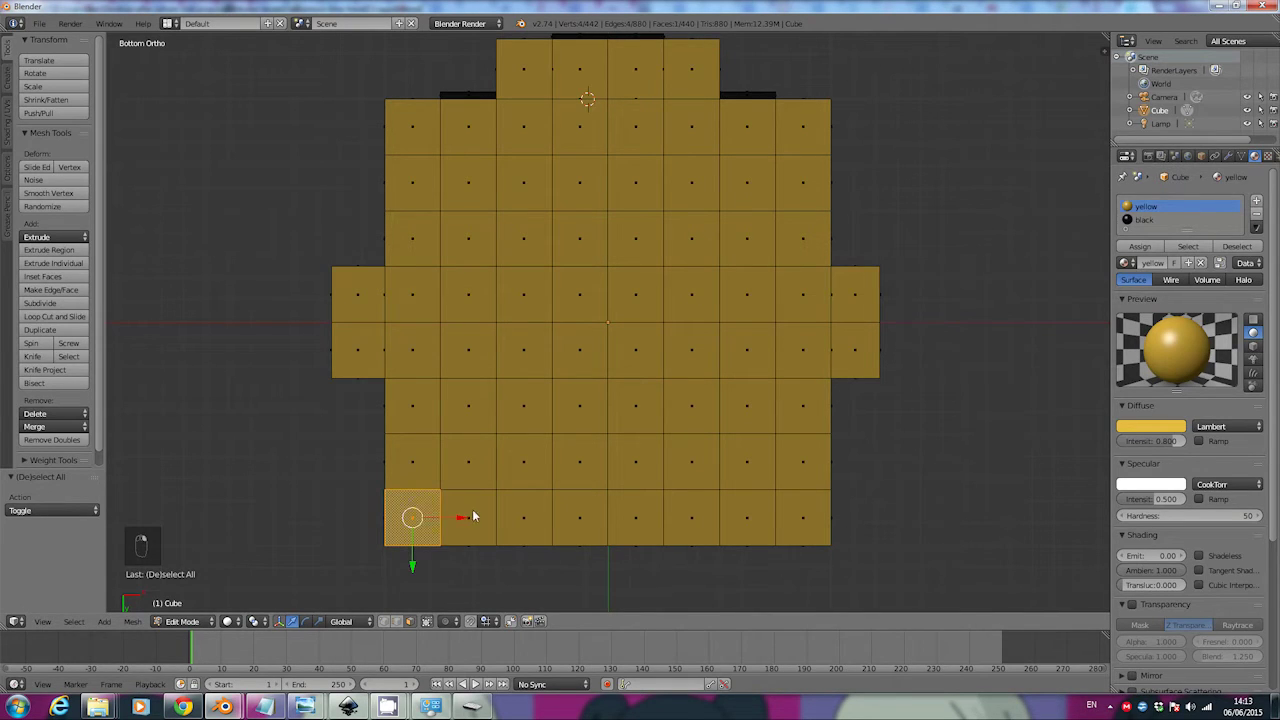
shift+right_click(470, 517)
shift+right_click(522, 515)
shift+right_click(580, 510)
shift+right_click(670, 505)
shift+right_click(630, 517)
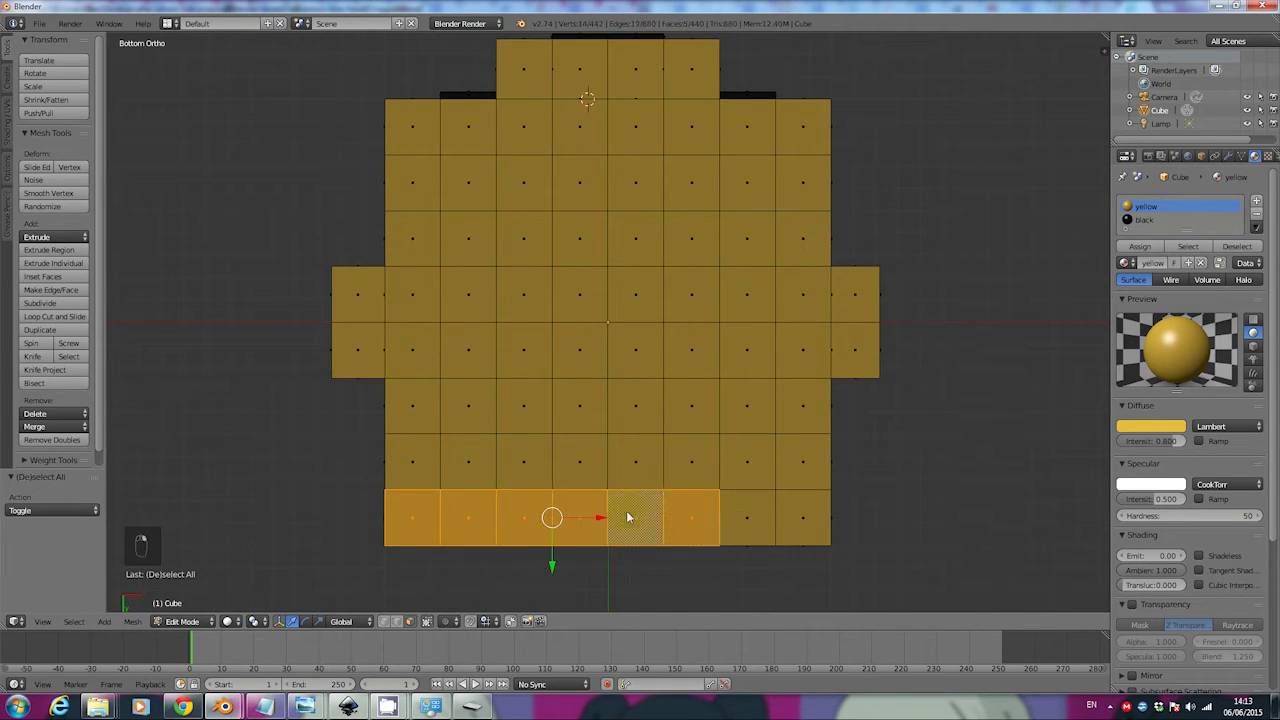
shift+right_click(760, 510)
shift+right_click(806, 514)
shift+right_click(800, 480)
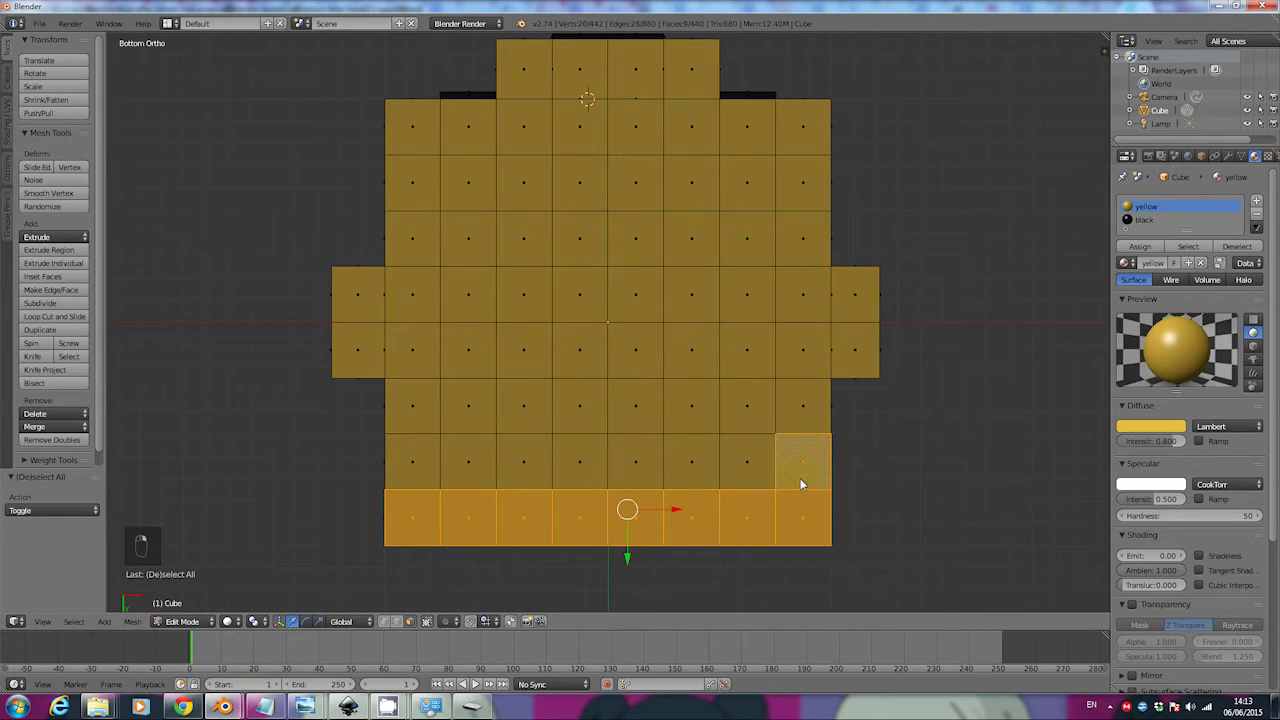
shift+right_click(743, 478)
shift+right_click(690, 472)
shift+right_click(630, 472)
shift+right_click(563, 470)
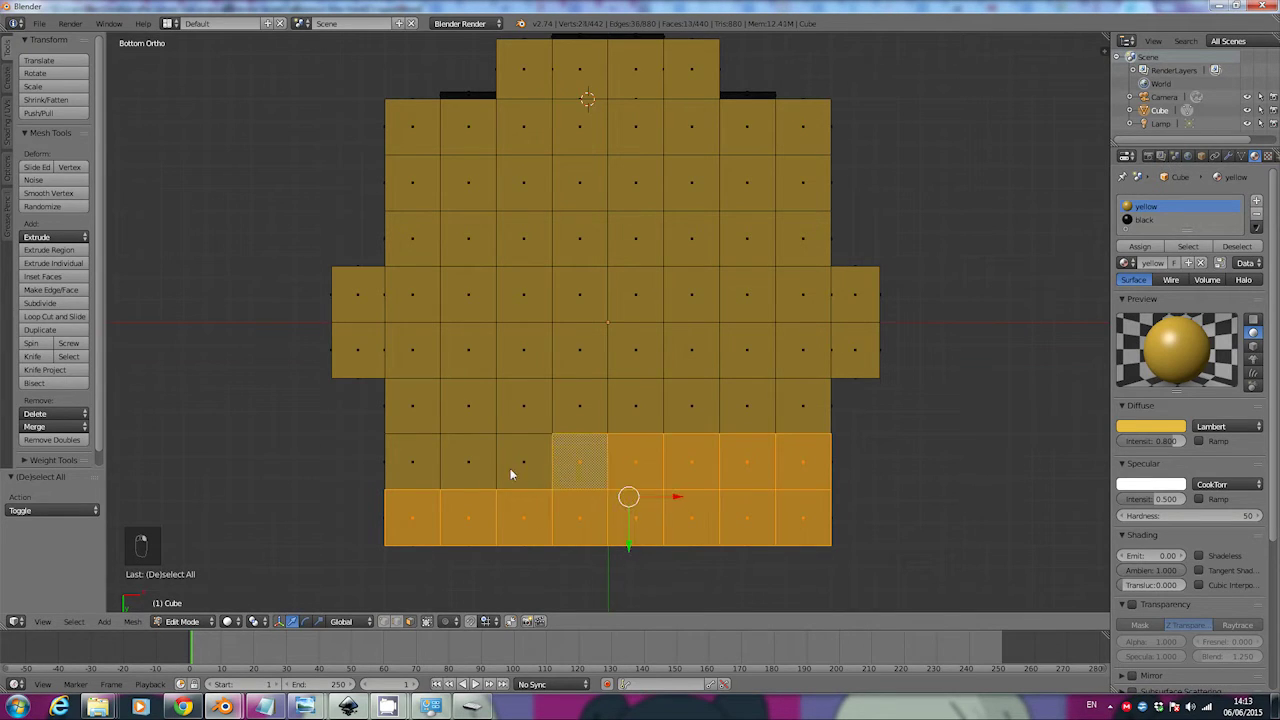
shift+right_click(512, 469)
shift+right_click(469, 470)
shift+right_click(430, 462)
shift+right_click(432, 427)
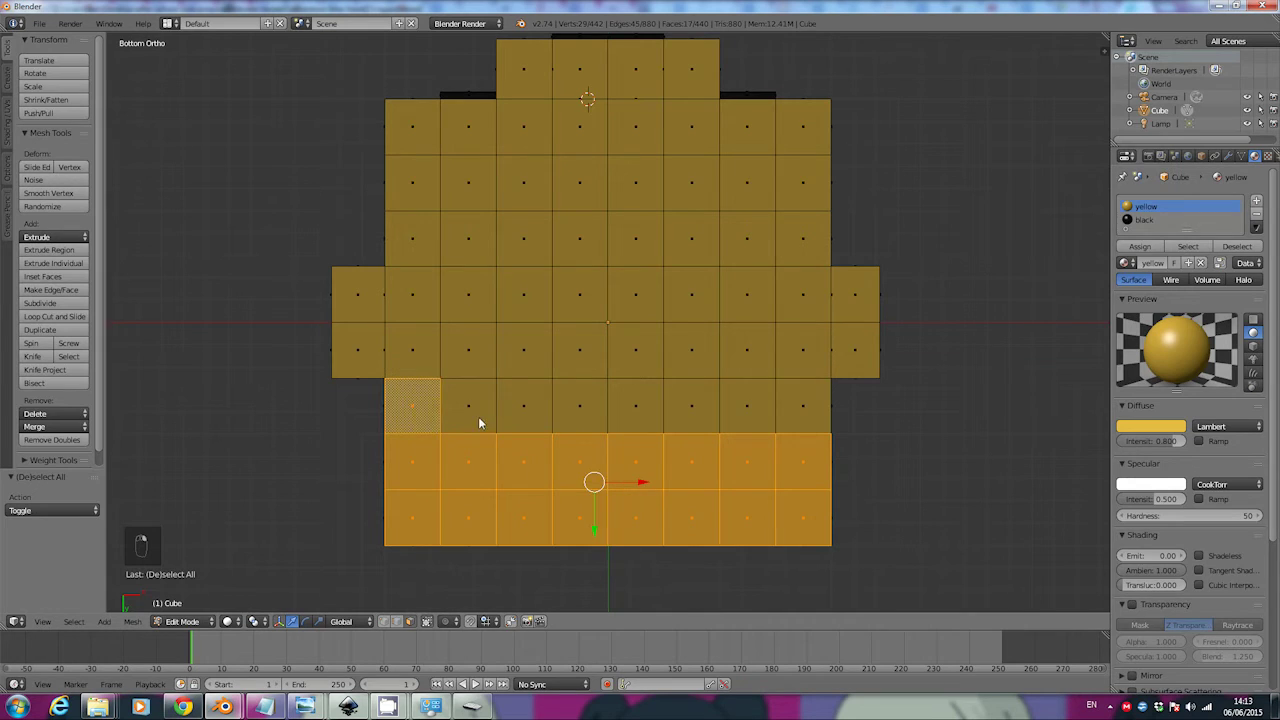
shift+right_click(480, 420)
shift+right_click(524, 417)
shift+right_click(574, 417)
shift+right_click(640, 417)
shift+right_click(687, 413)
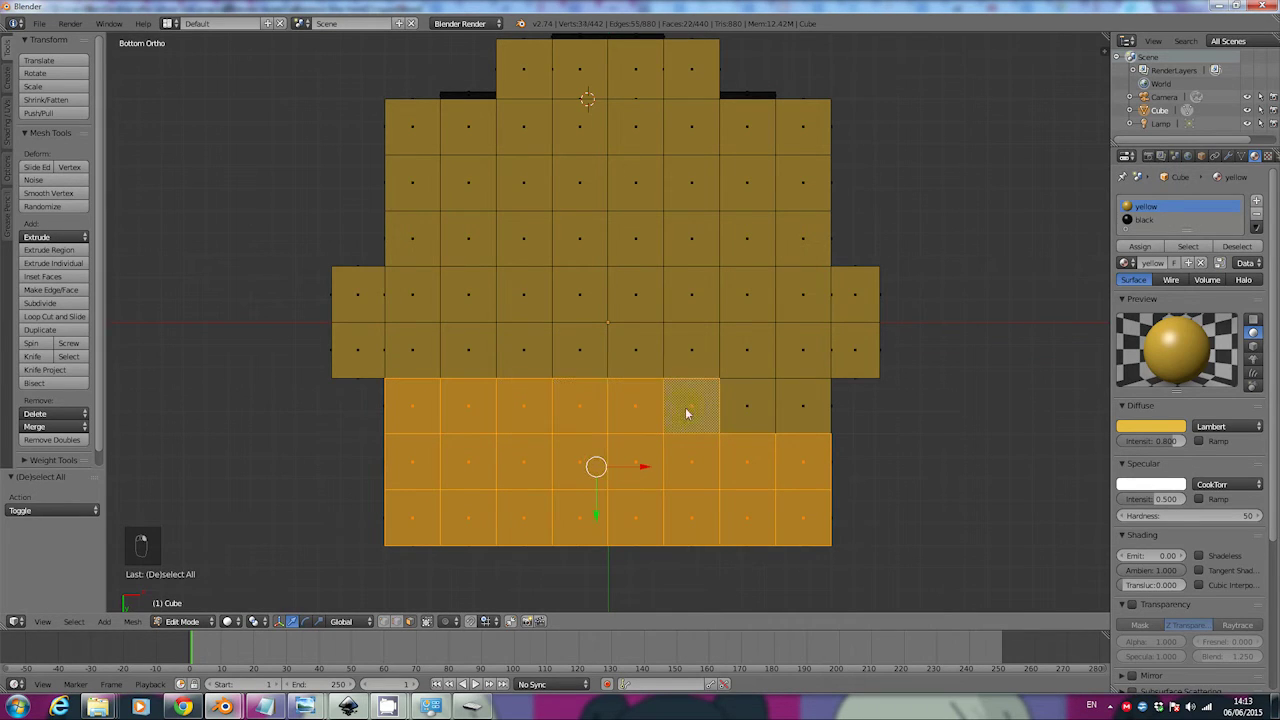
shift+right_click(750, 410)
shift+right_click(795, 400)
shift+right_click(785, 360)
shift+right_click(728, 366)
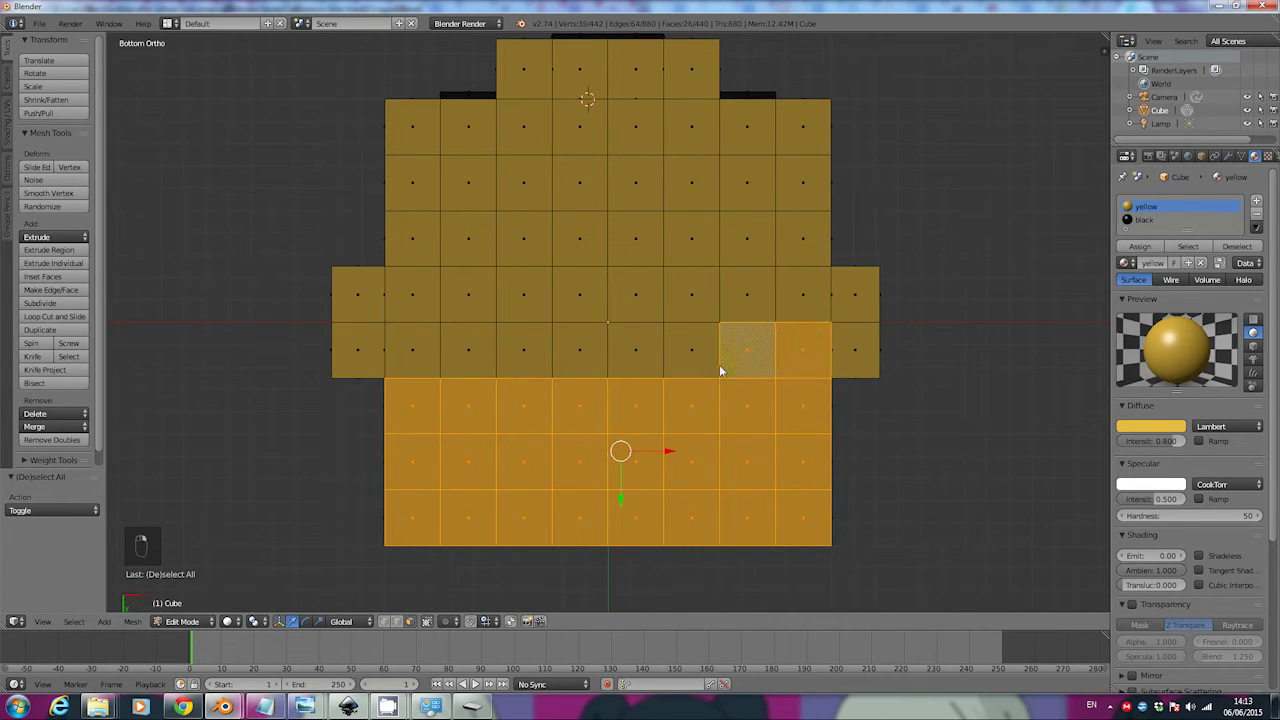
shift+right_click(691, 366)
shift+right_click(634, 366)
shift+right_click(590, 368)
shift+right_click(522, 369)
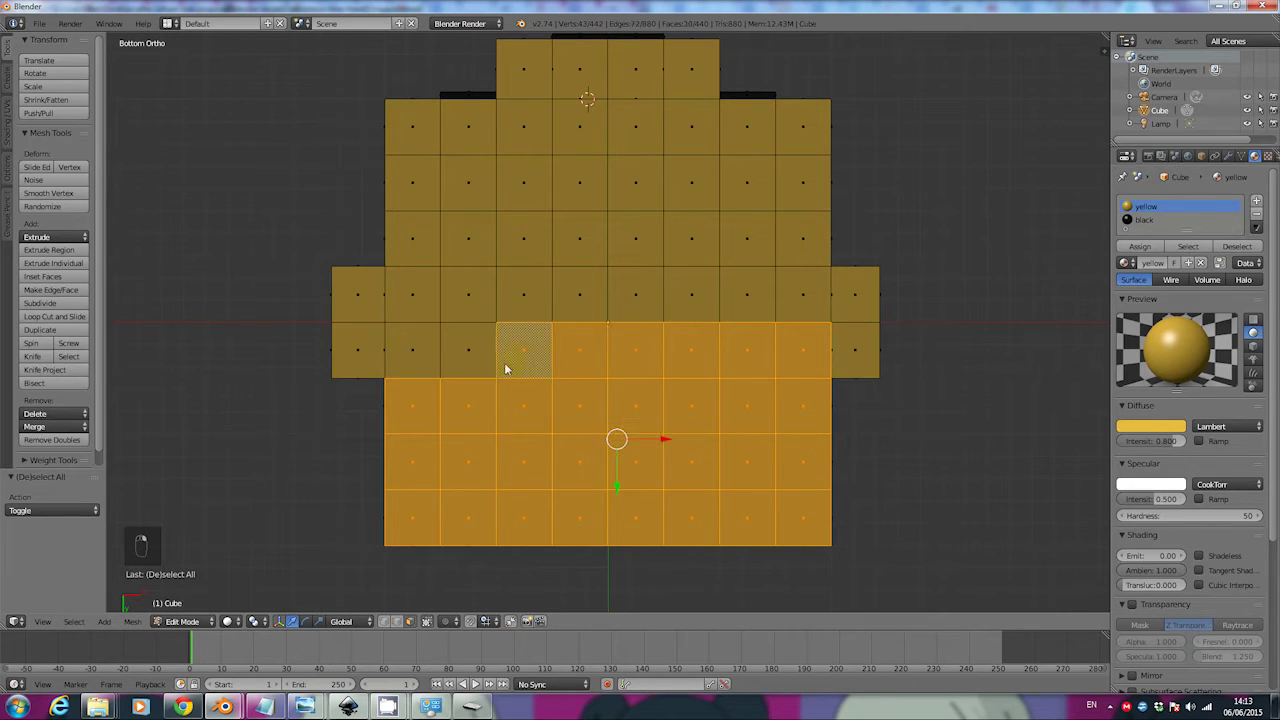
key(c)
mouse_move(449, 349)
mouse_down()
mouse_move(432, 307)
mouse_move(442, 289)
mouse_move(613, 266)
mouse_move(712, 224)
mouse_move(731, 303)
mouse_move(795, 302)
mouse_move(810, 280)
mouse_move(791, 150)
mouse_move(594, 198)
mouse_move(462, 250)
mouse_move(429, 238)
mouse_move(427, 206)
mouse_move(465, 201)
mouse_move(478, 183)
mouse_move(442, 156)
mouse_move(643, 154)
mouse_up()
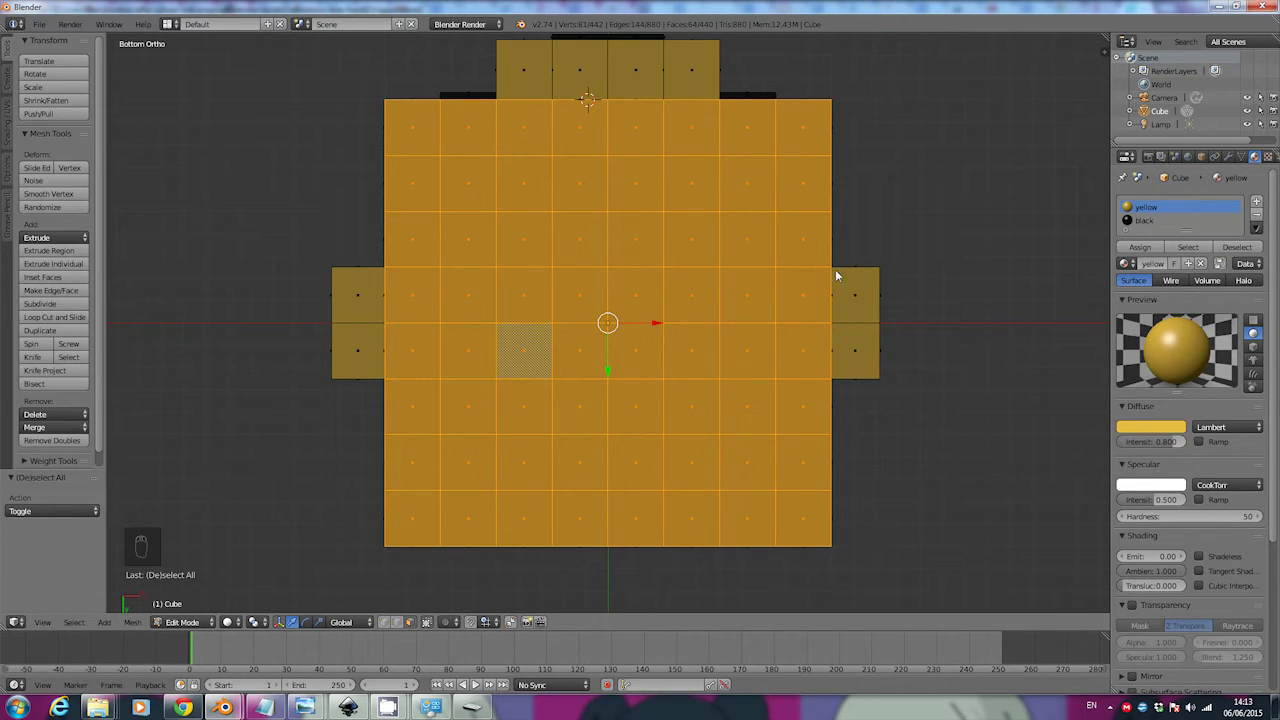
Step: In the front orthographic view, extrude the underside faces downward four times, by about 0.255, 0.227, 0.236 and 0.255, to start the body
middle_drag(835, 269, 837, 400)
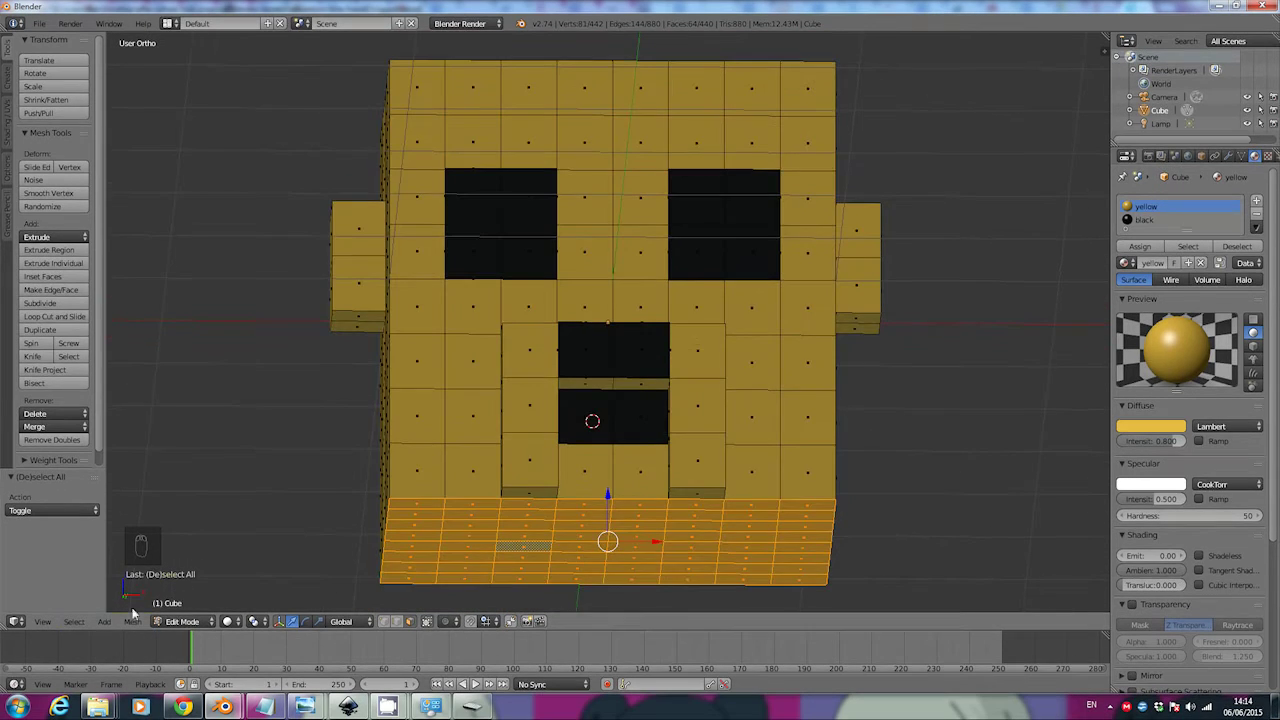
click(43, 622)
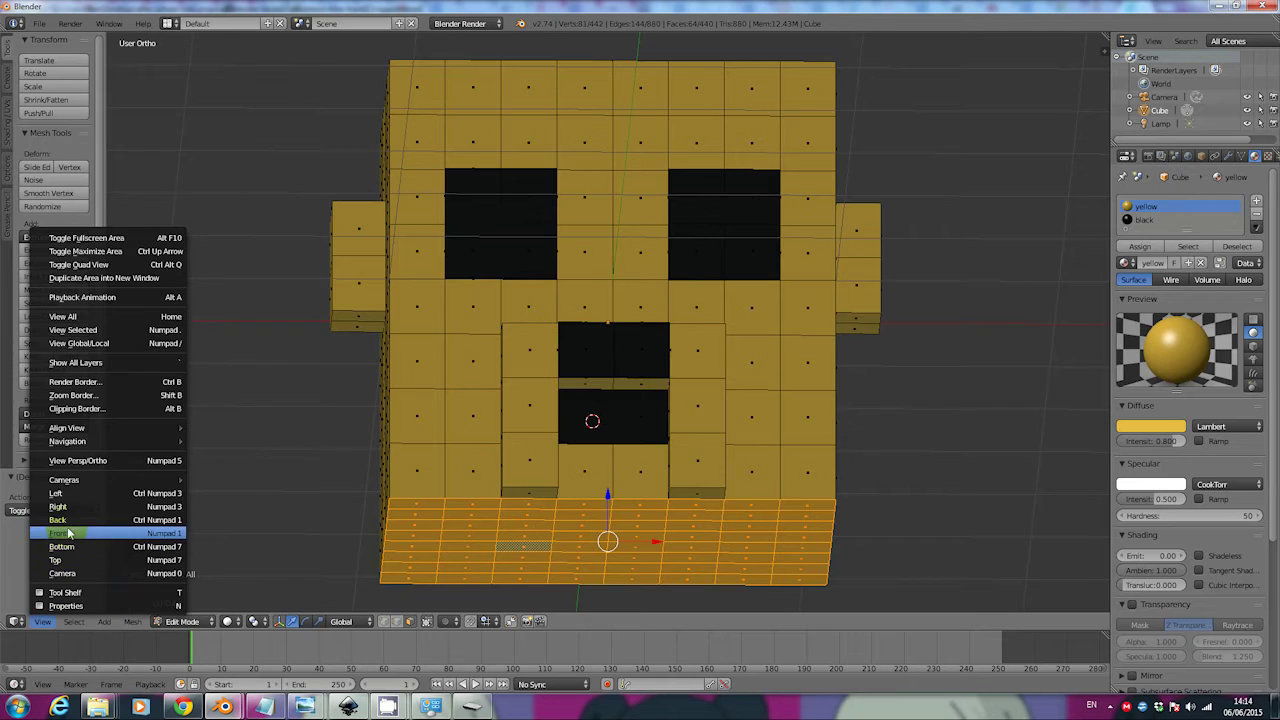
click(58, 531)
scroll(440, 490, down, 1)
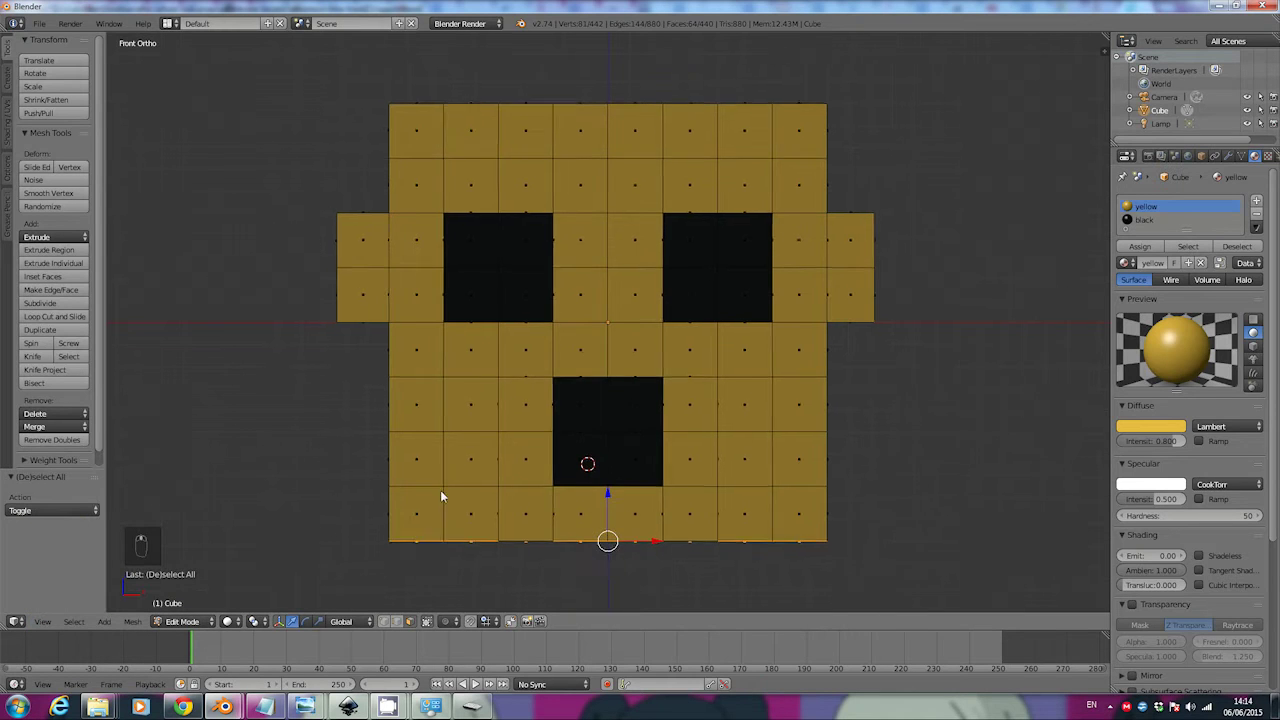
ctrl+middle_drag(442, 526, 454, 40)
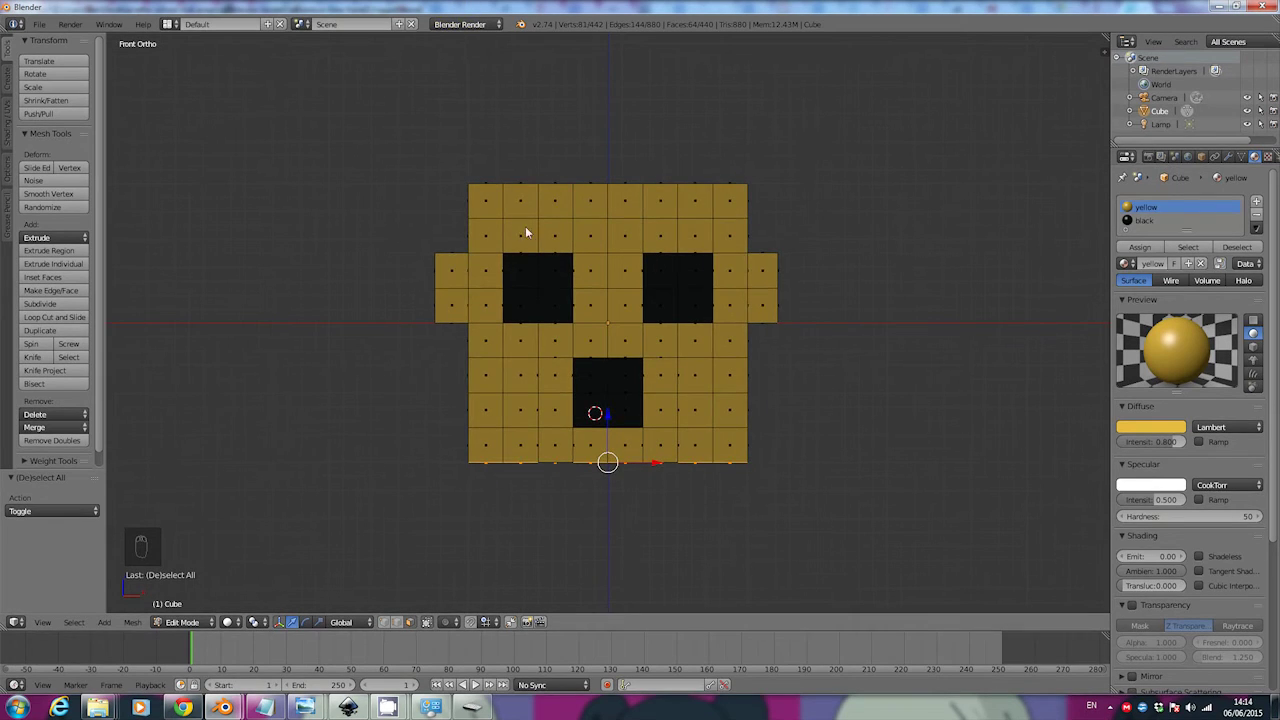
scroll(551, 286, down, 3)
scroll(555, 312, down, 1)
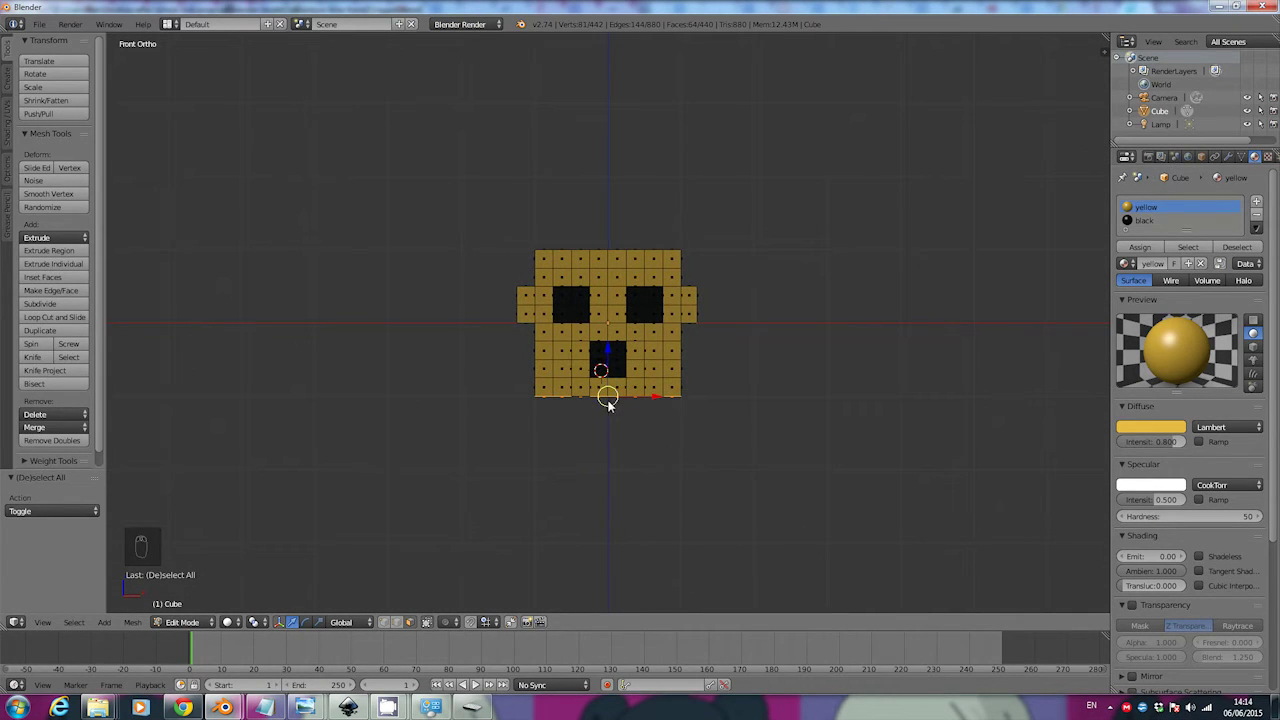
mouse_move(637, 420)
middle_down()
mouse_move(609, 409)
mouse_move(648, 386)
mouse_move(660, 418)
mouse_move(638, 410)
middle_up()
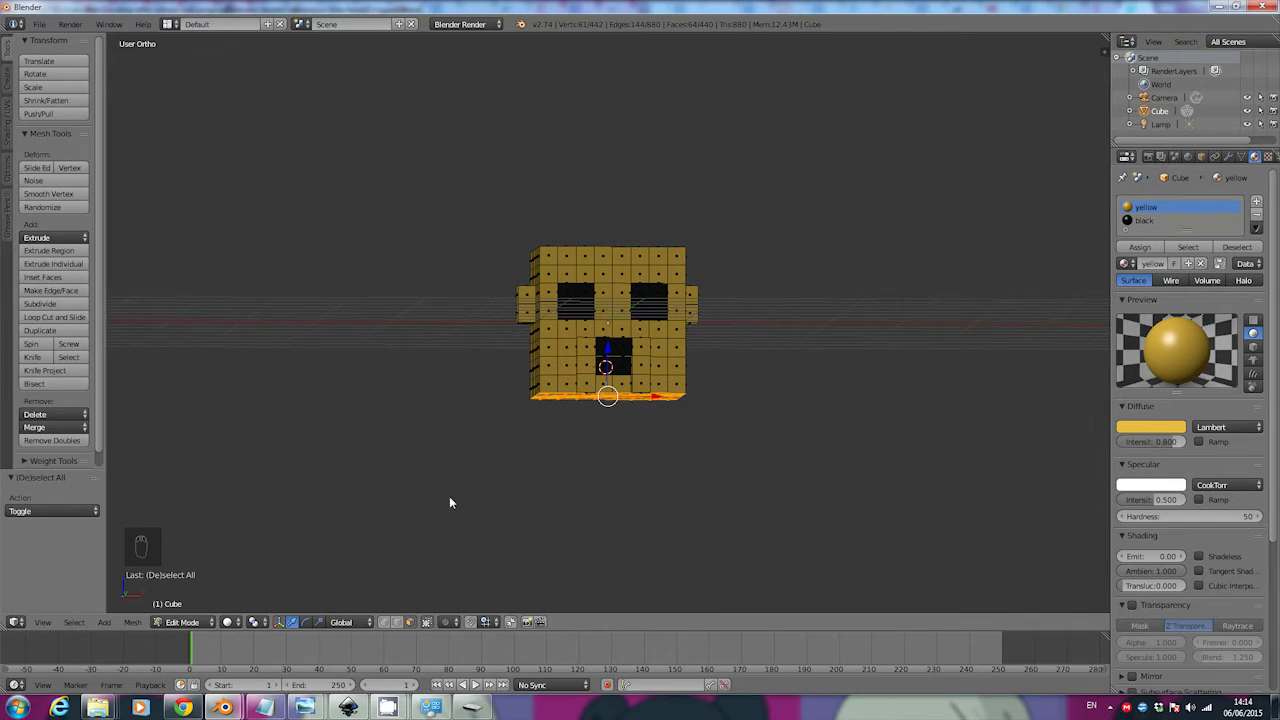
click(50, 624)
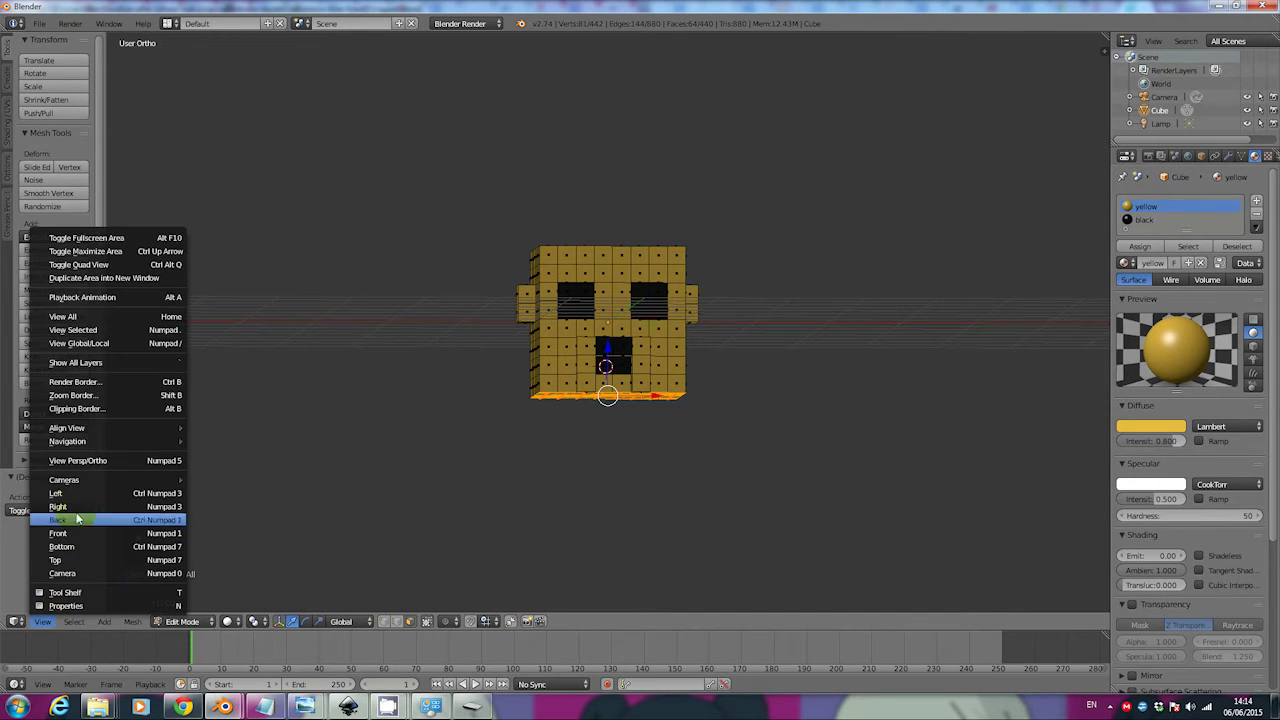
click(76, 538)
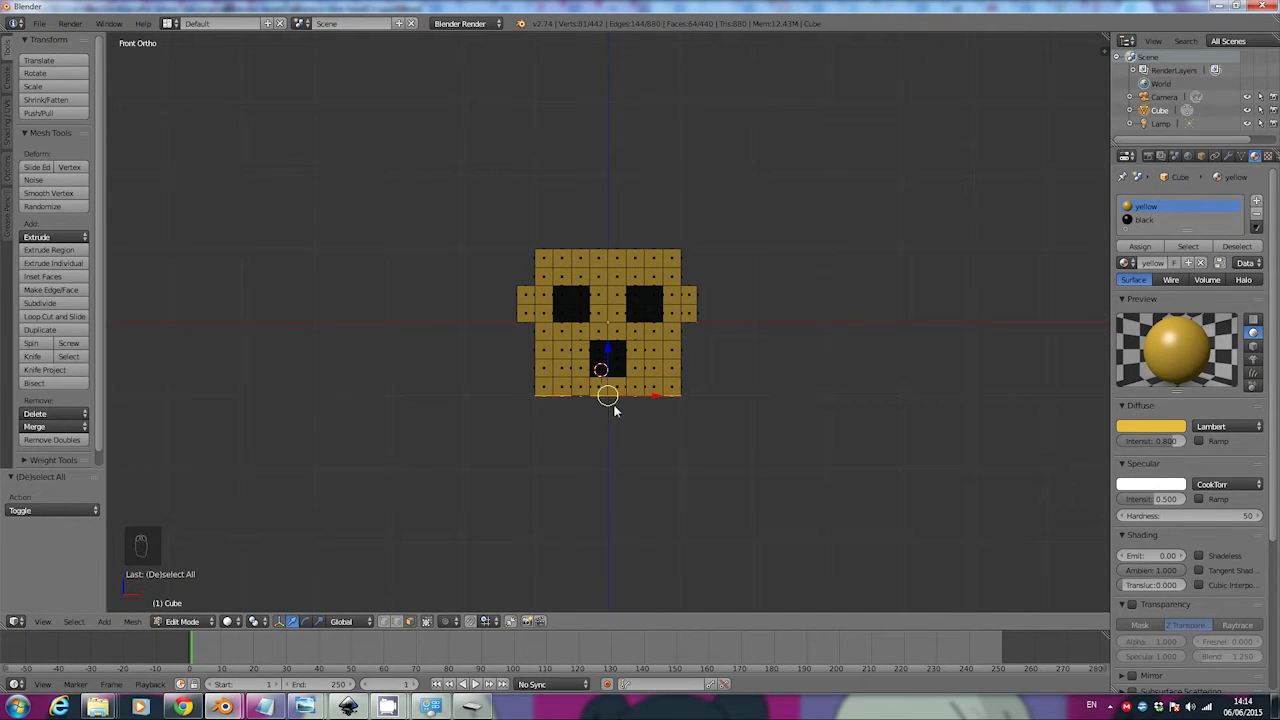
key(e)
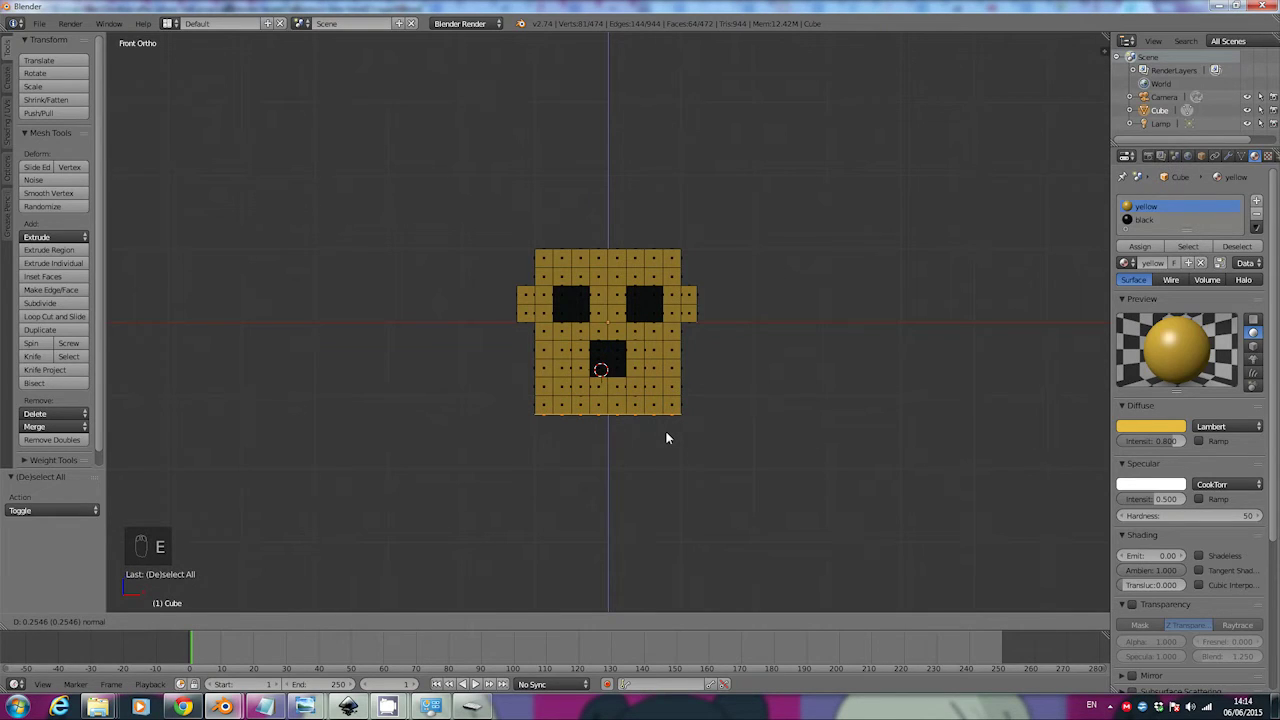
key(e)
click(661, 446)
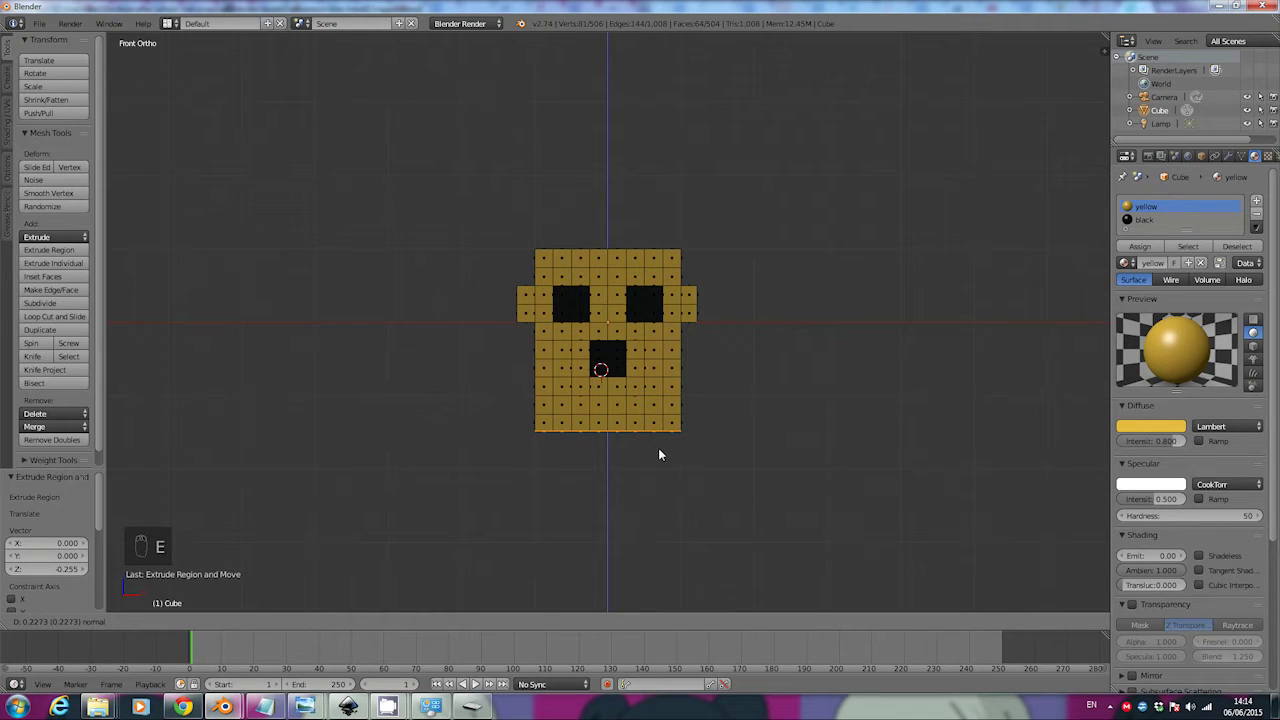
click(658, 450)
key(e)
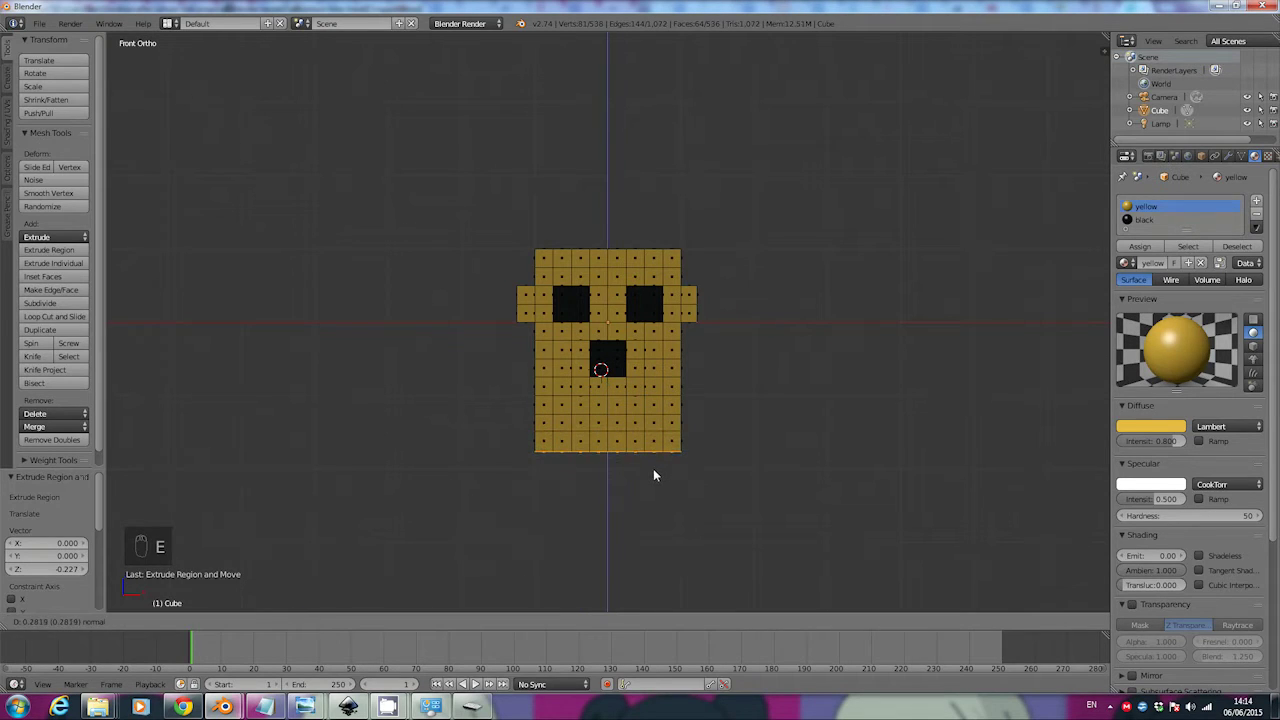
click(653, 472)
key(e)
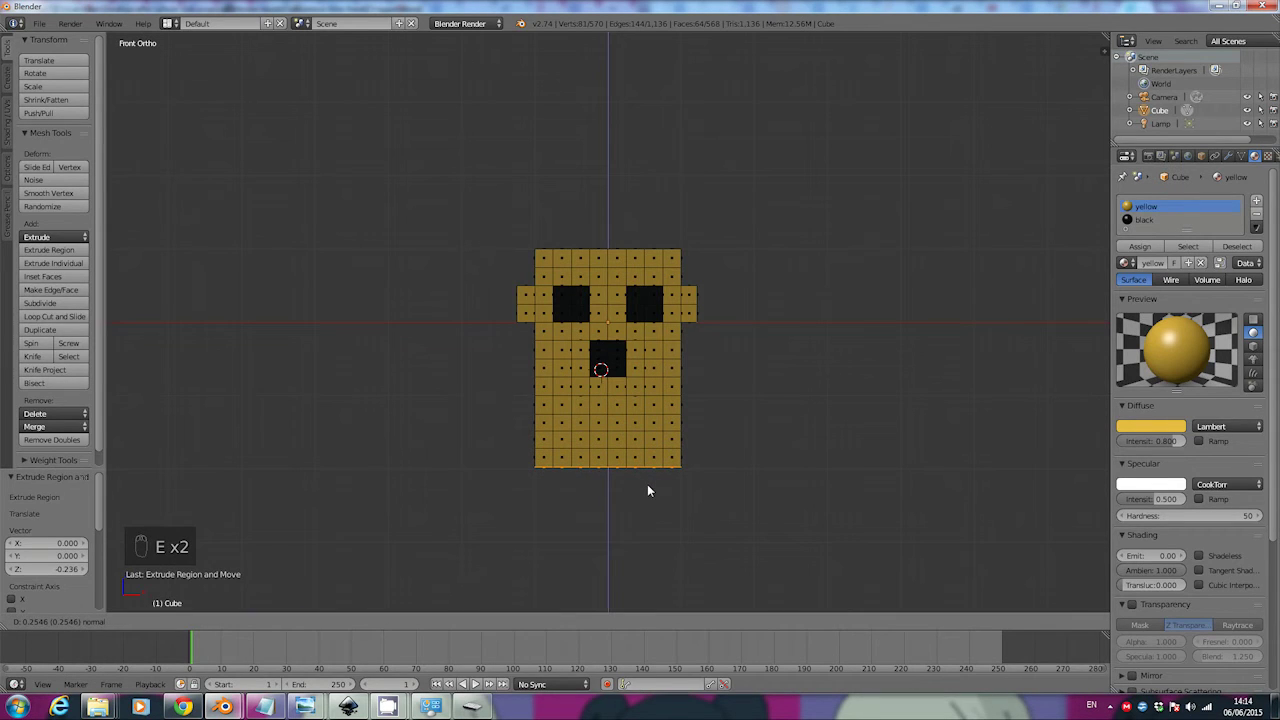
click(647, 490)
Step: Lengthen the body with four more downward extrusions of about 0.255, 0.246, 0.282 and 0.264, and inspect it from the side
key(e)
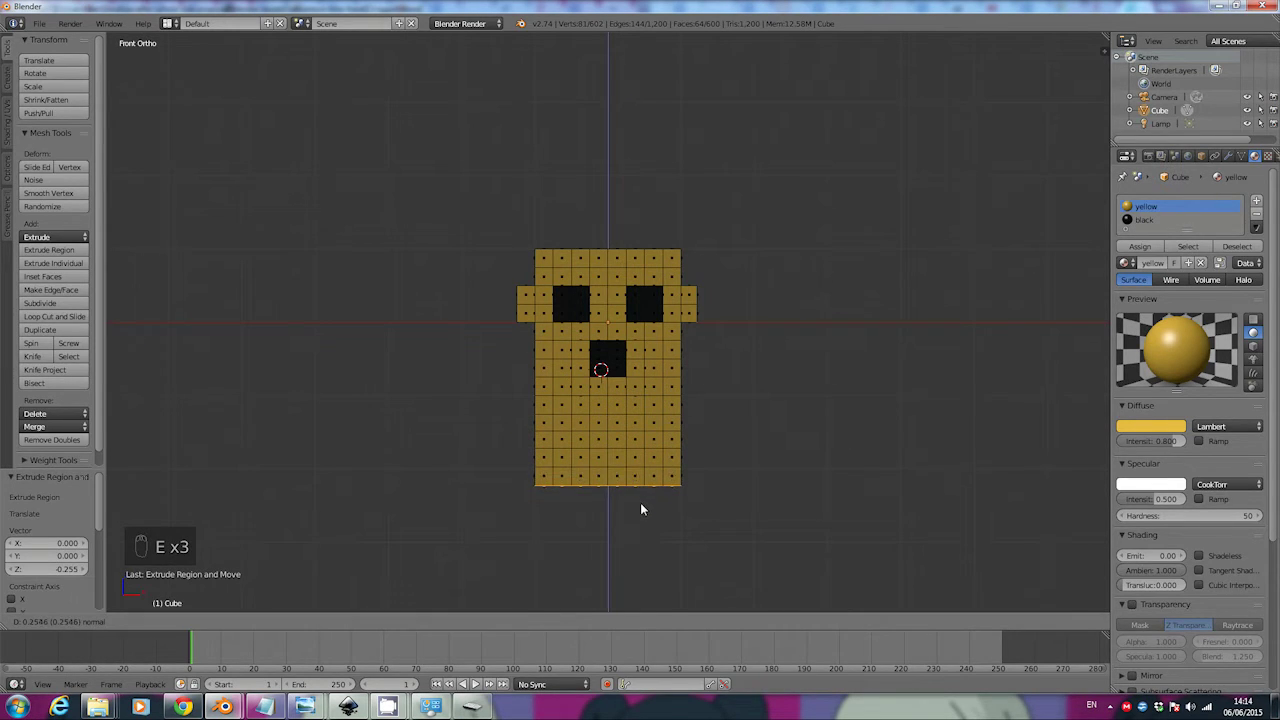
click(641, 509)
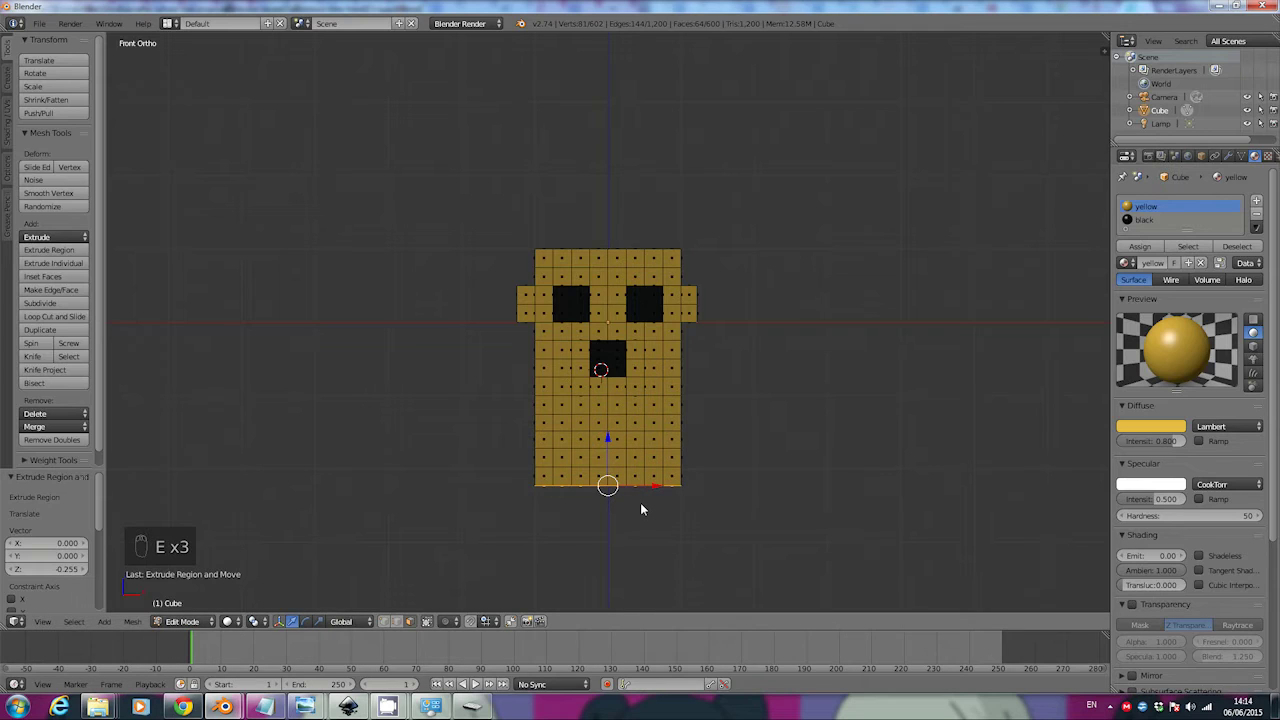
key(e)
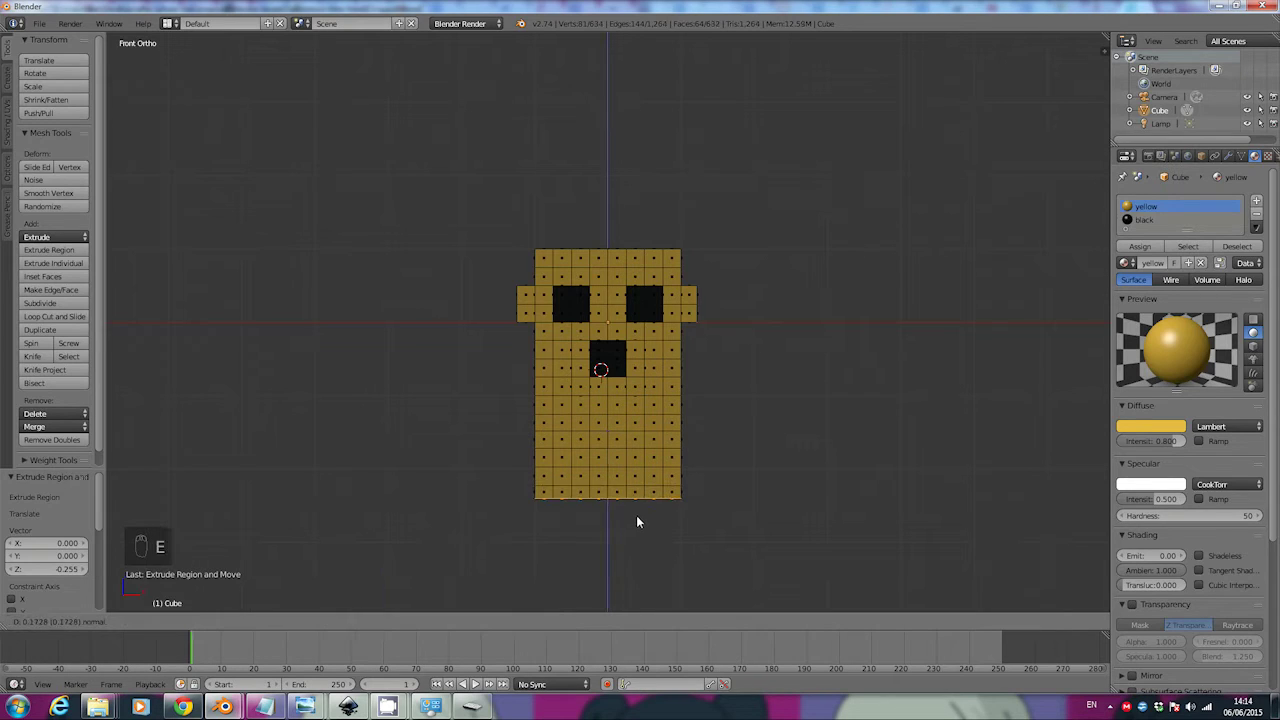
click(634, 527)
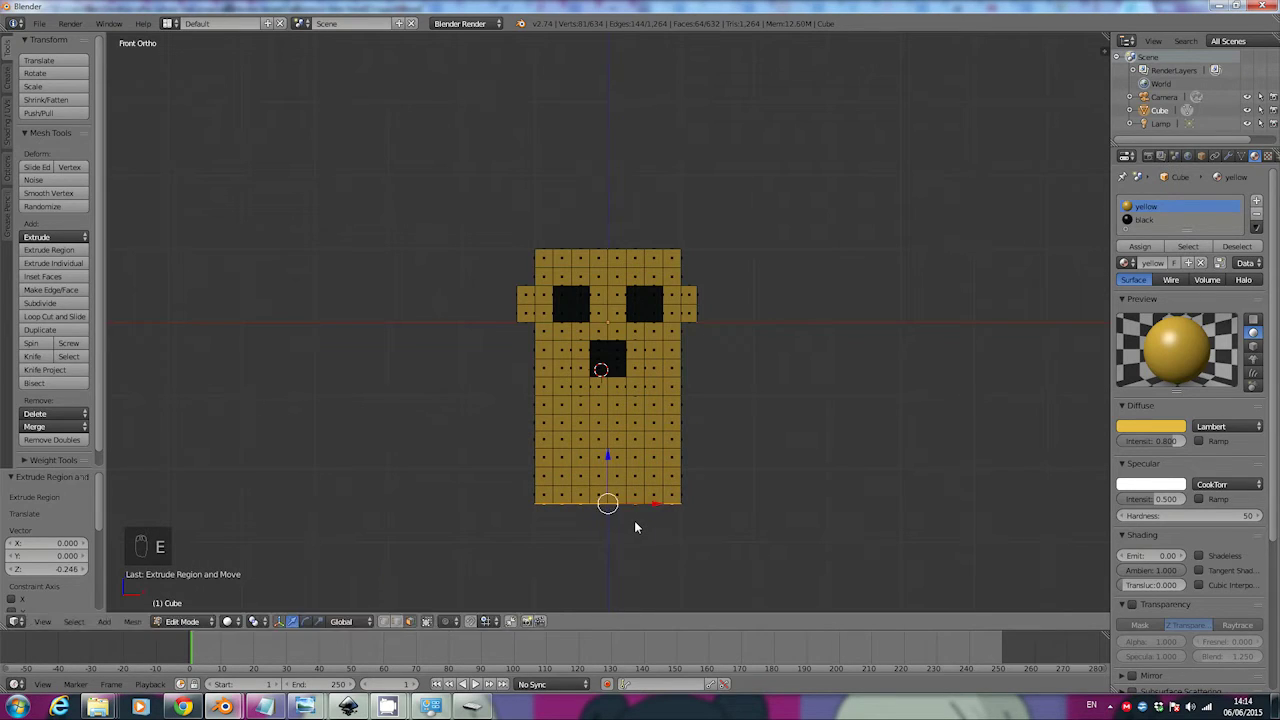
key(e)
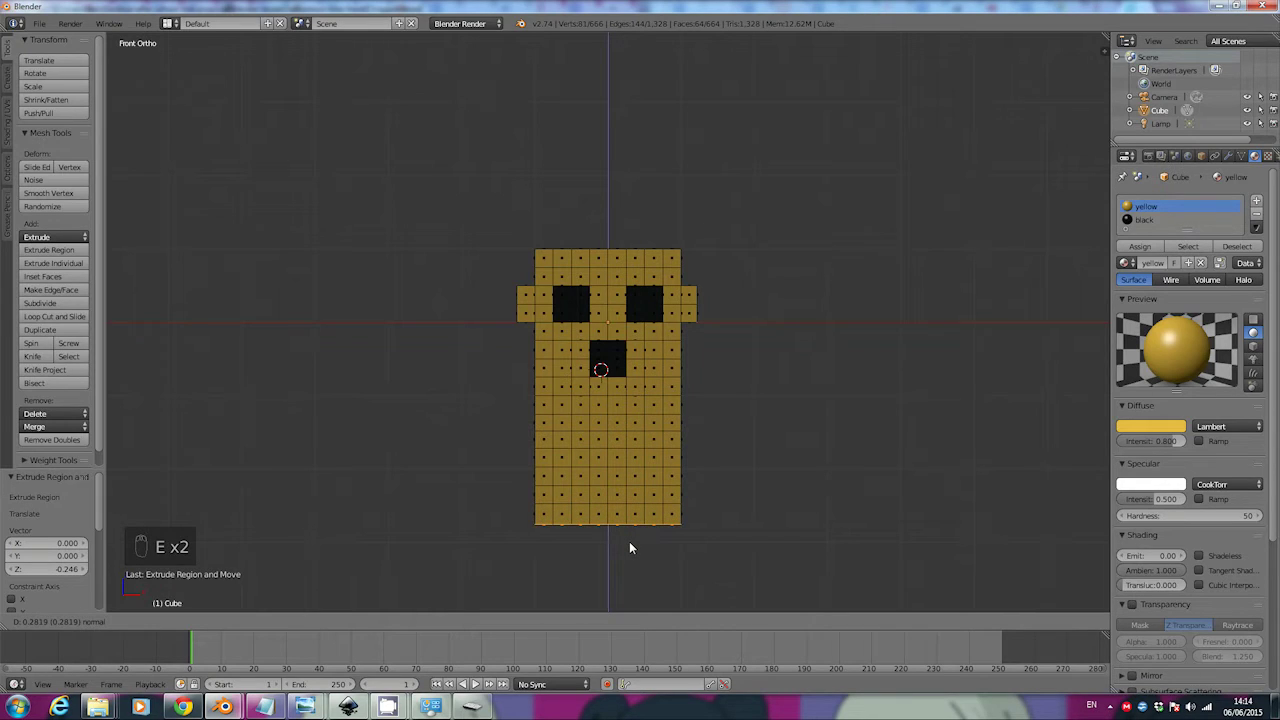
click(629, 542)
key(e)
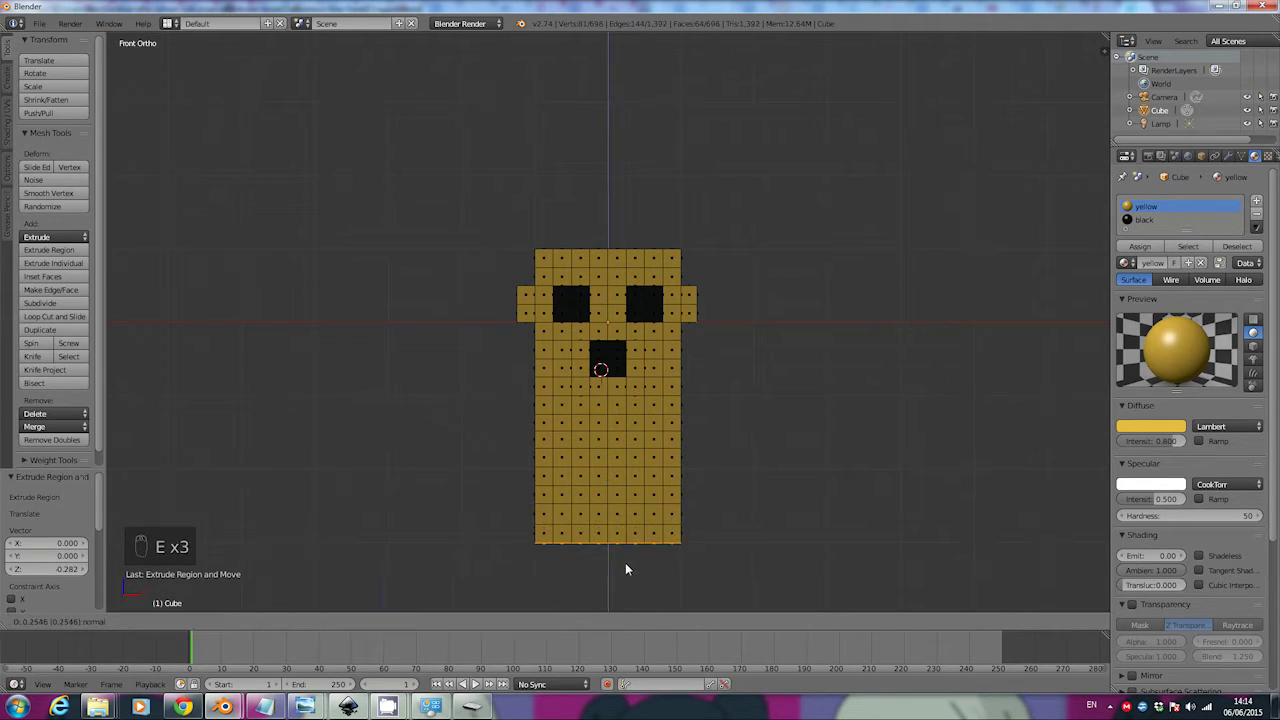
click(625, 564)
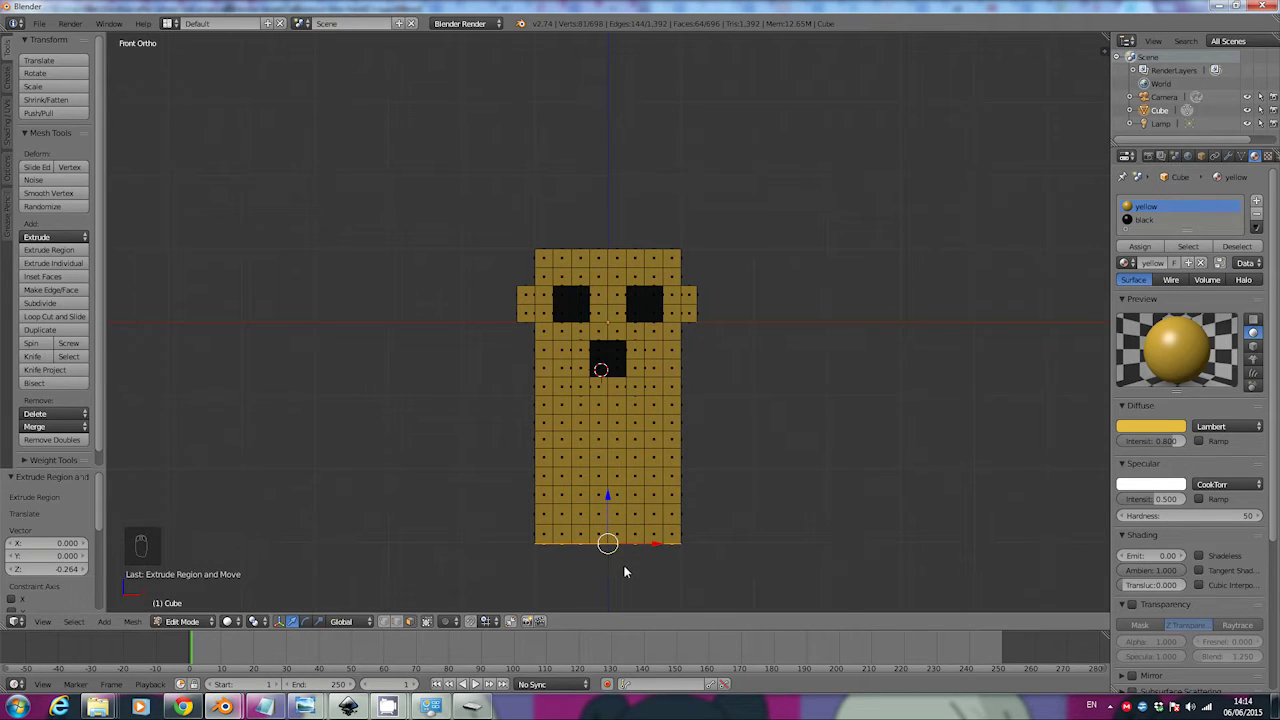
mouse_move(561, 421)
middle_down()
mouse_move(620, 423)
mouse_move(677, 403)
mouse_move(689, 418)
mouse_move(665, 438)
mouse_move(519, 412)
mouse_move(514, 424)
mouse_move(554, 443)
mouse_move(654, 409)
mouse_move(606, 429)
mouse_move(551, 423)
middle_up()
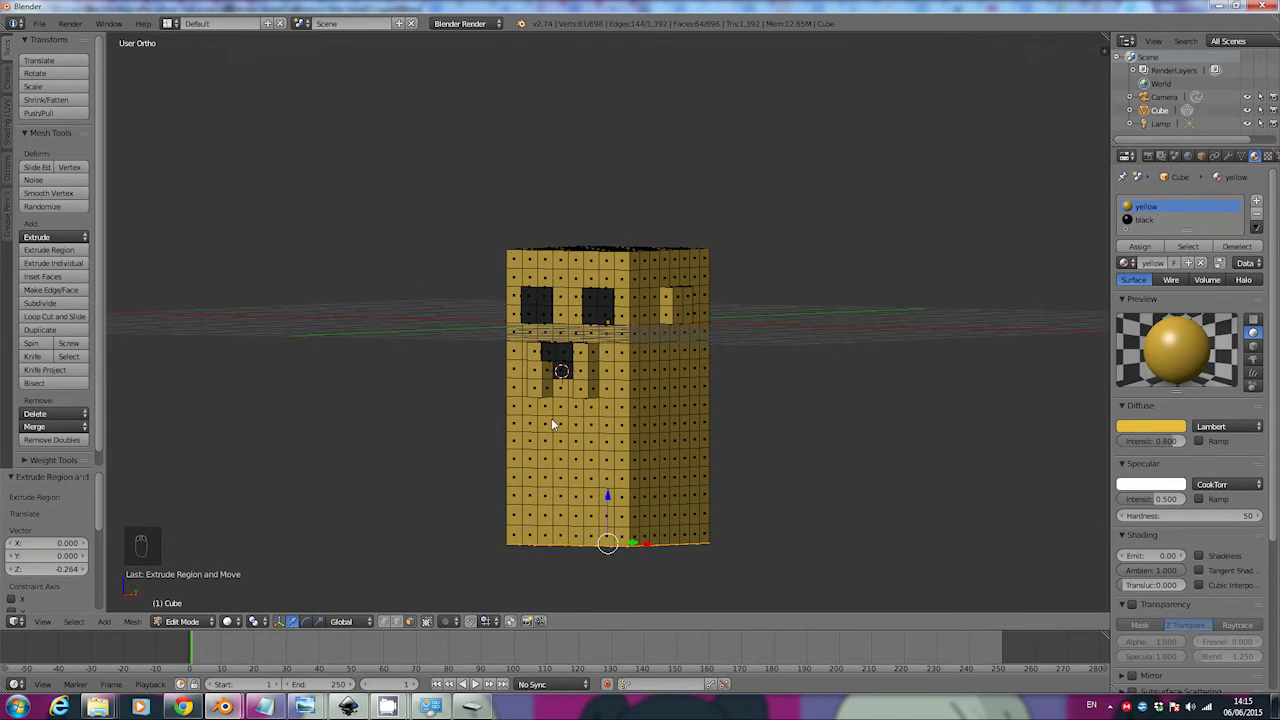
middle_drag(699, 405, 585, 423)
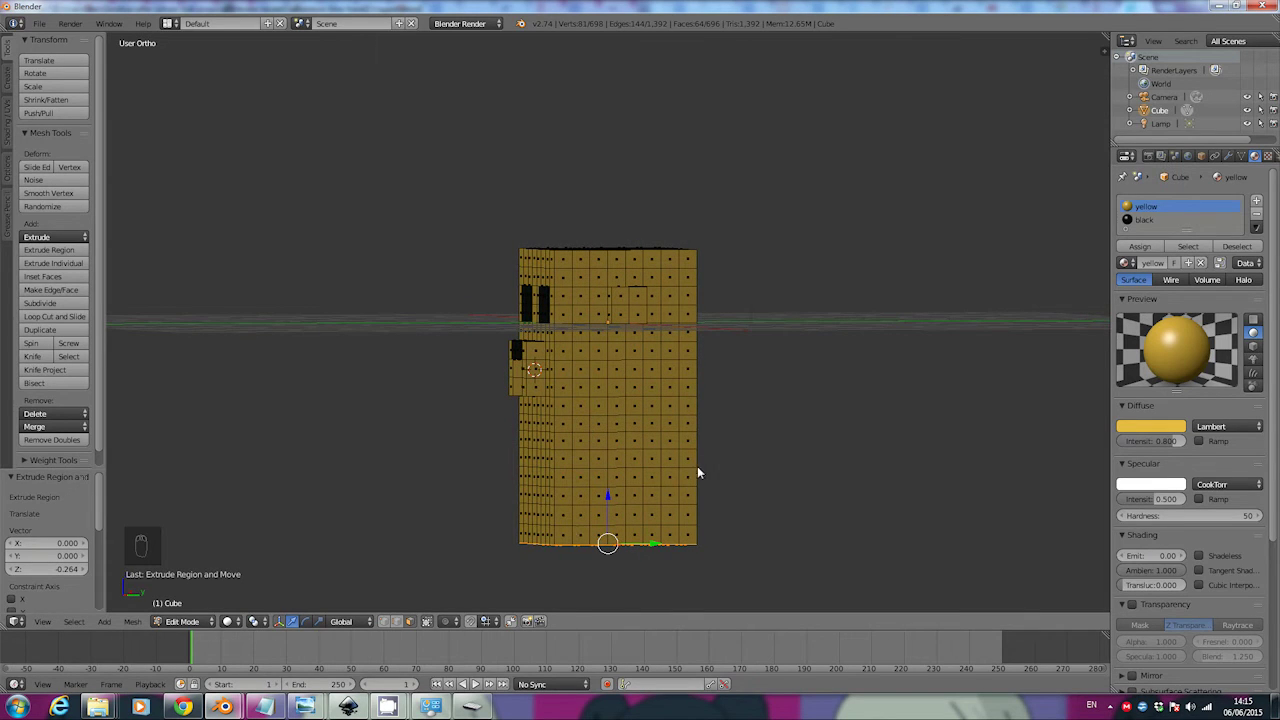
Step: Compare the body with the side reference 5 side.png and the poses in 3 model sheet.jpg, checking arm, leg and tail placement
middle_drag(706, 440, 576, 586)
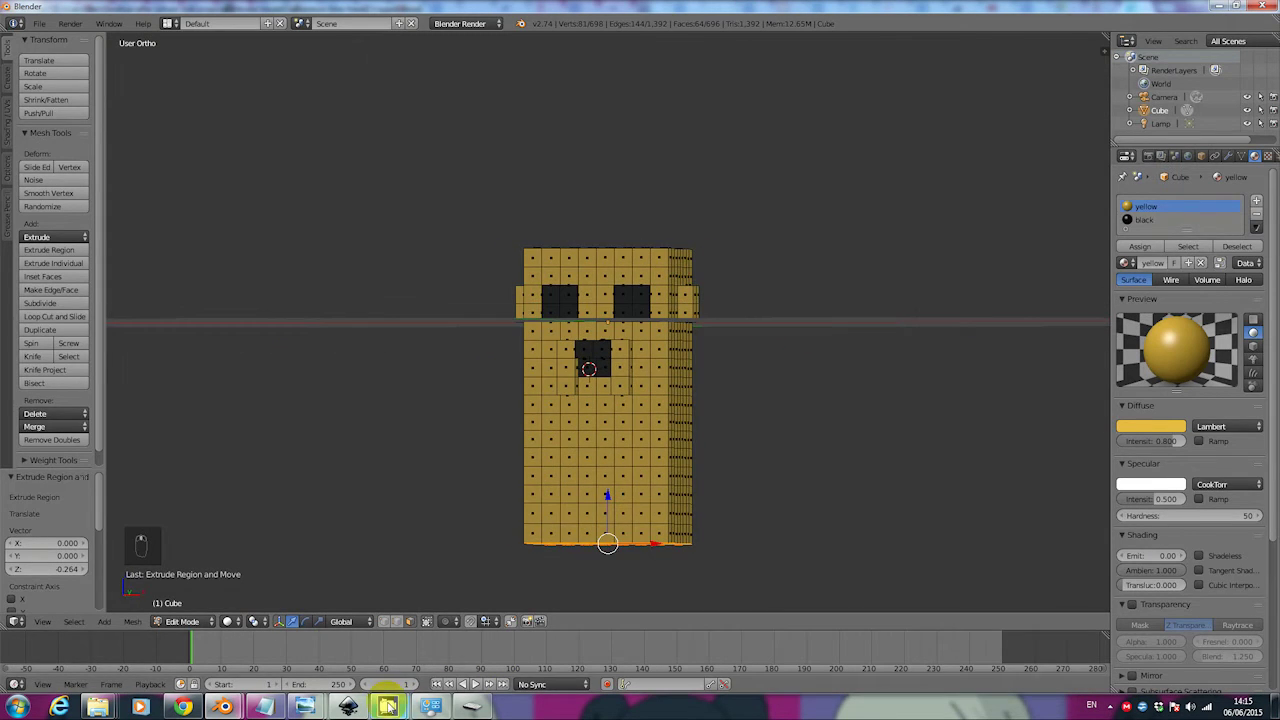
mouse_move(308, 708)
click(388, 634)
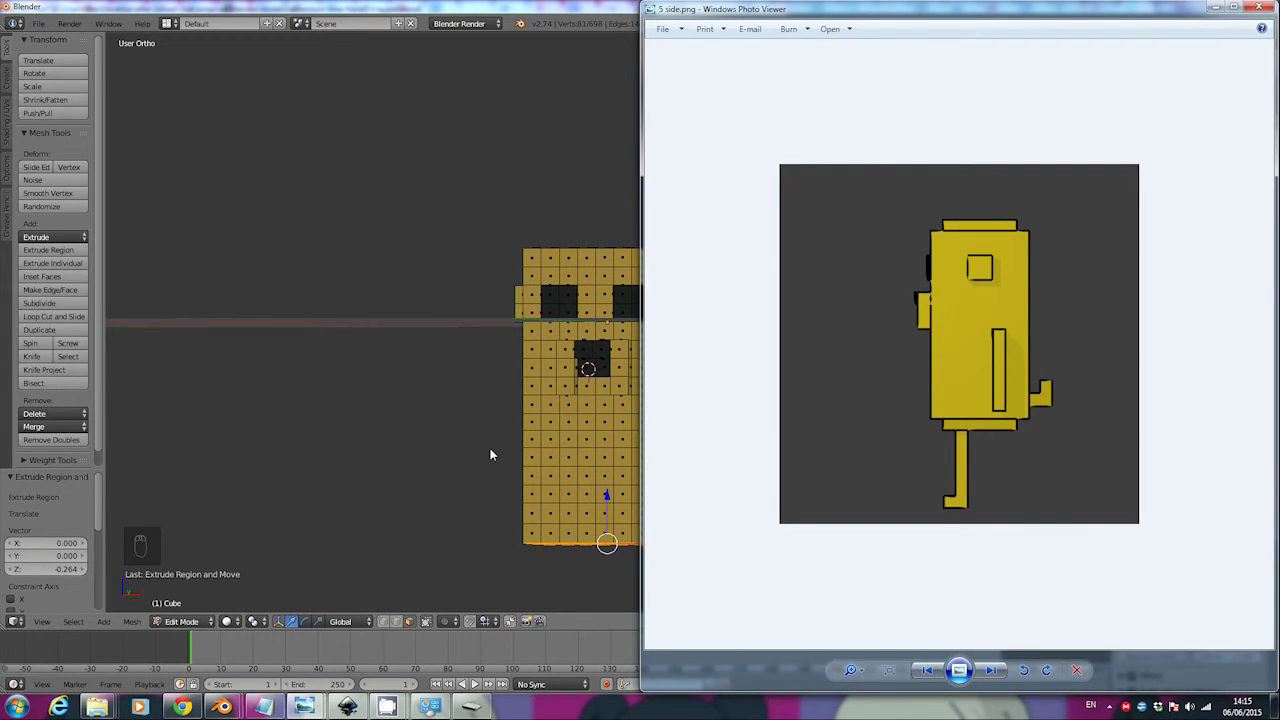
middle_drag(488, 452, 419, 455)
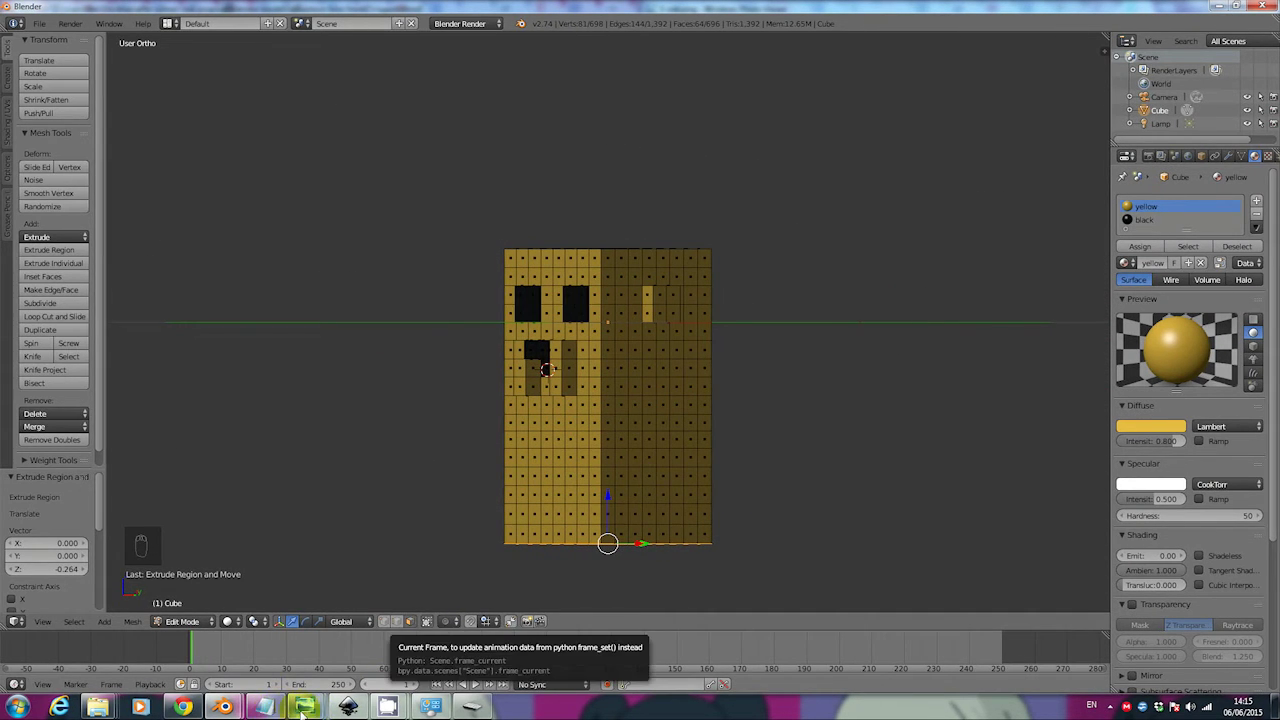
mouse_move(304, 707)
click(356, 672)
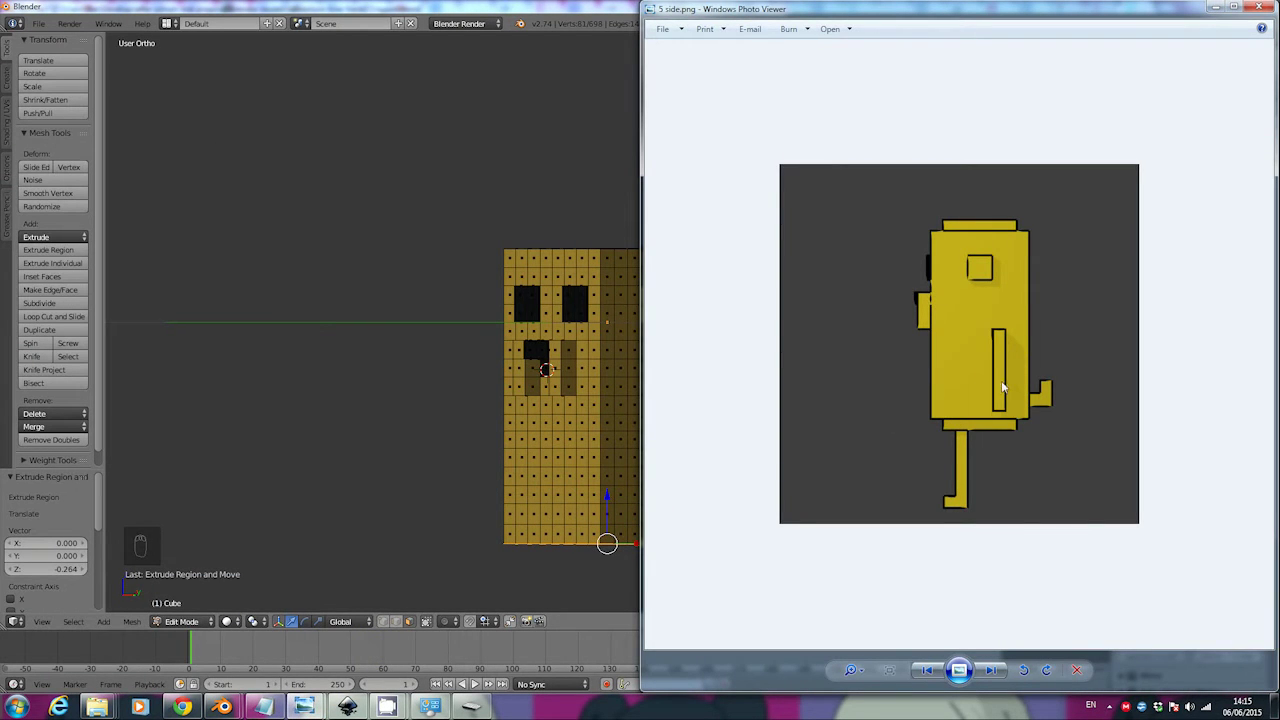
click(926, 672)
click(926, 672)
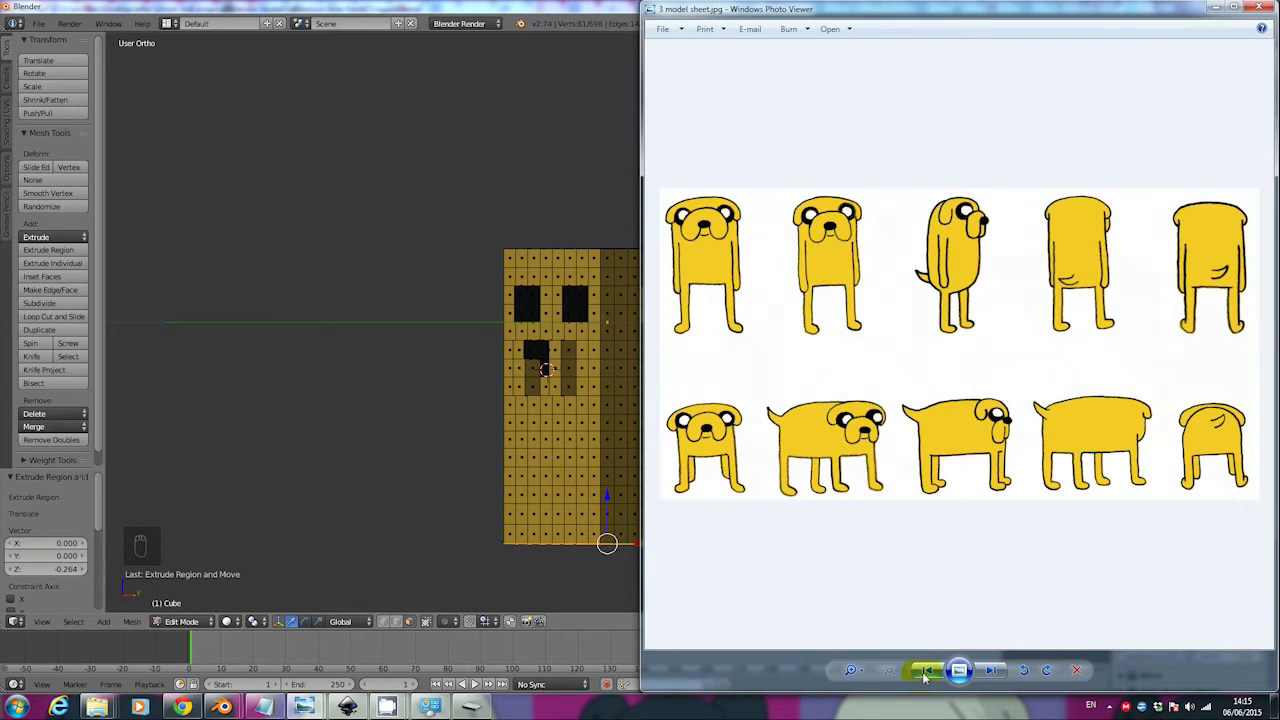
click(1235, 7)
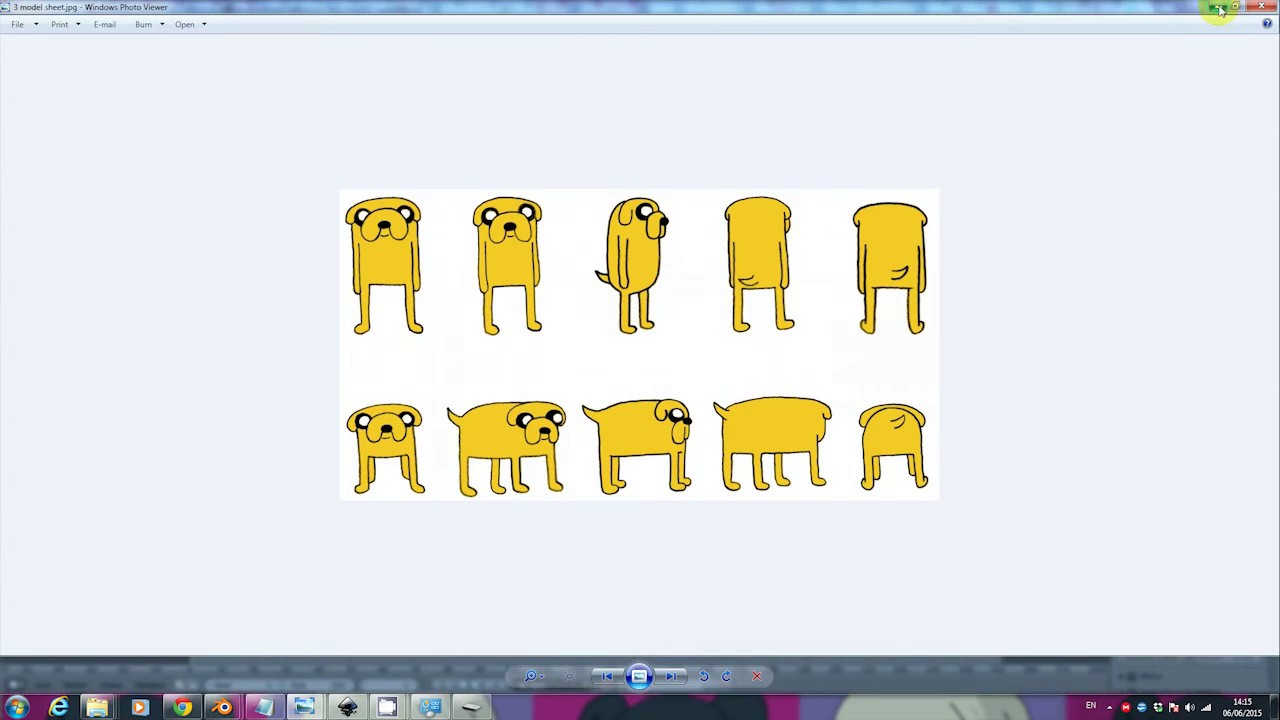
click(669, 676)
click(669, 676)
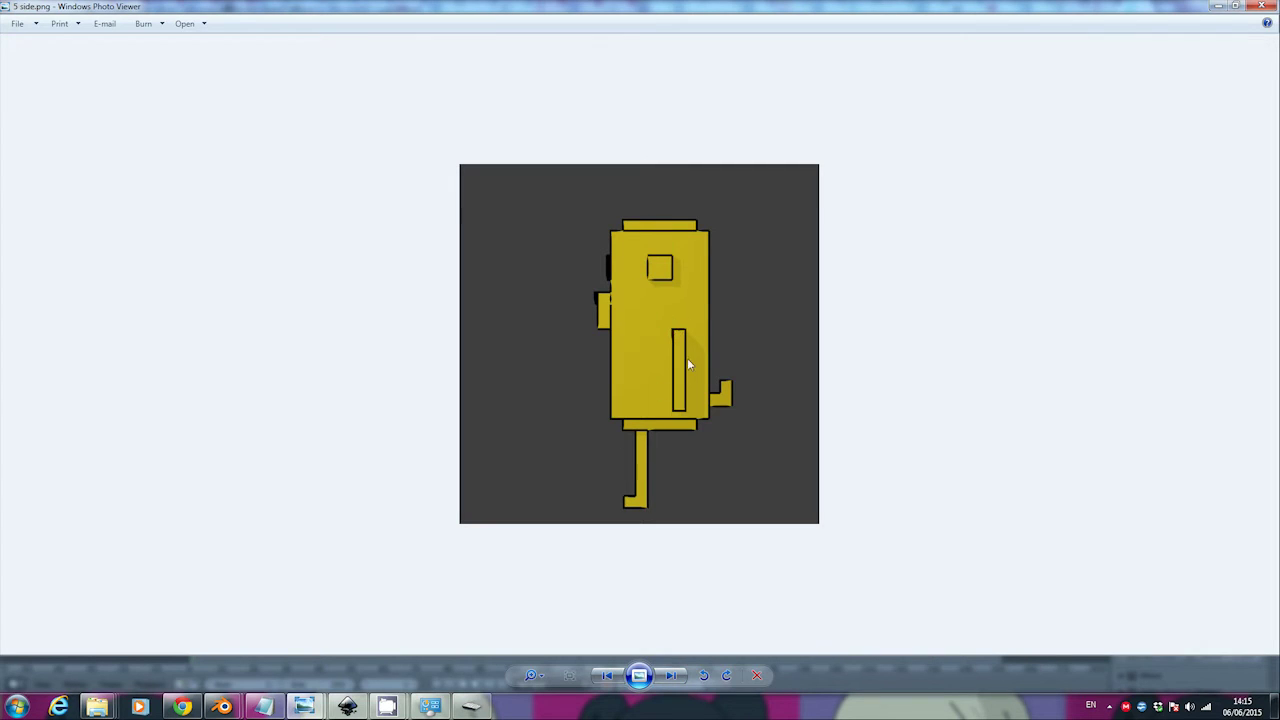
click(966, 137)
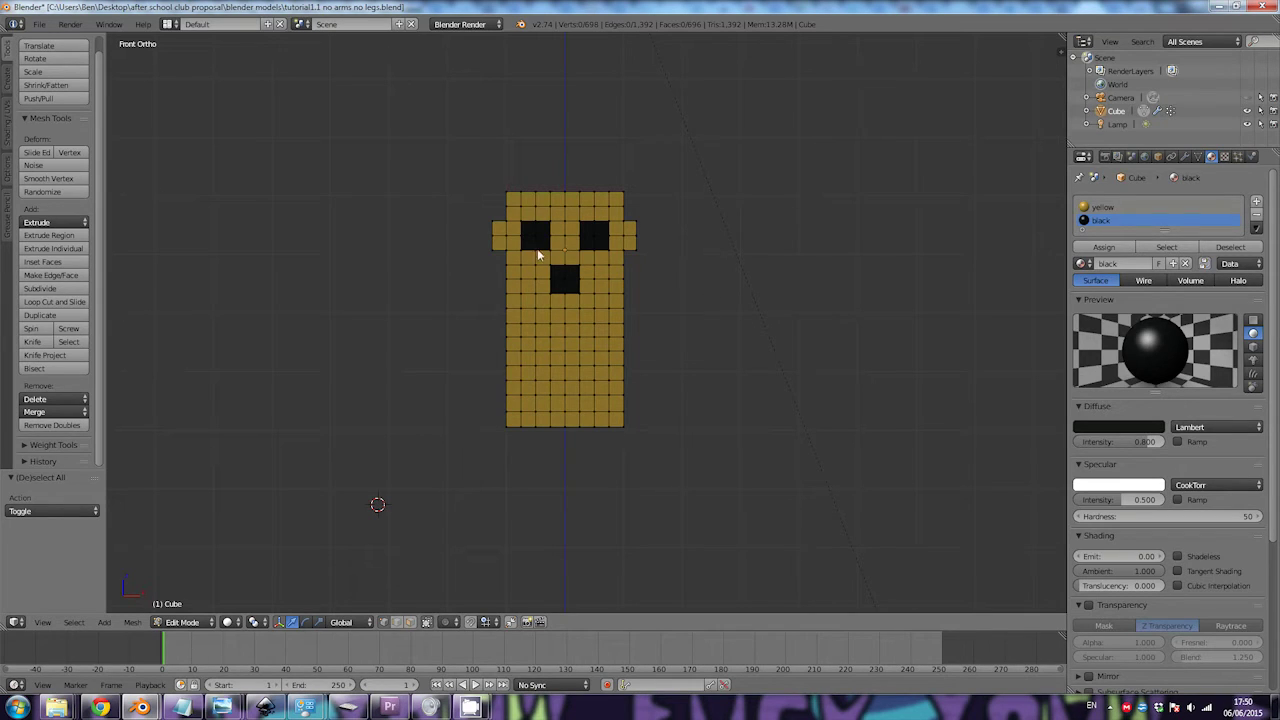
Step: In face selection mode, select the upper face of each black eye on the viewer's right-hand side
click(398, 621)
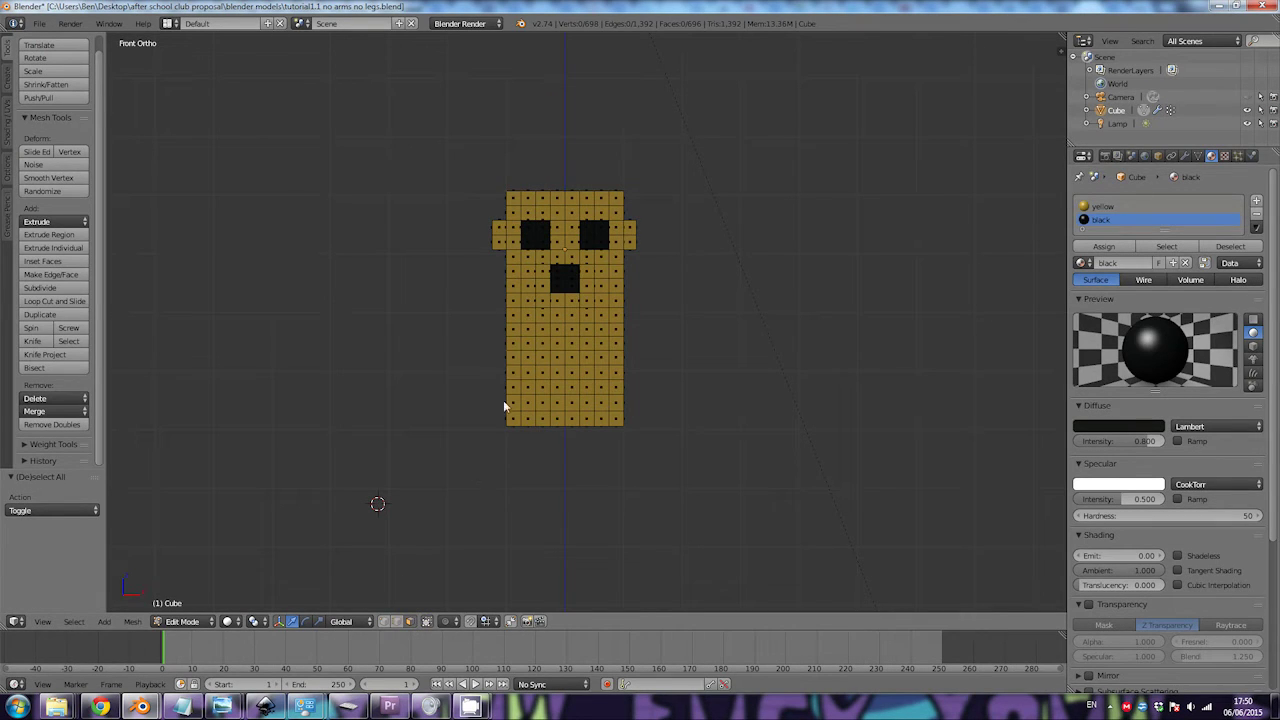
right_click(542, 229)
shift+right_click(598, 231)
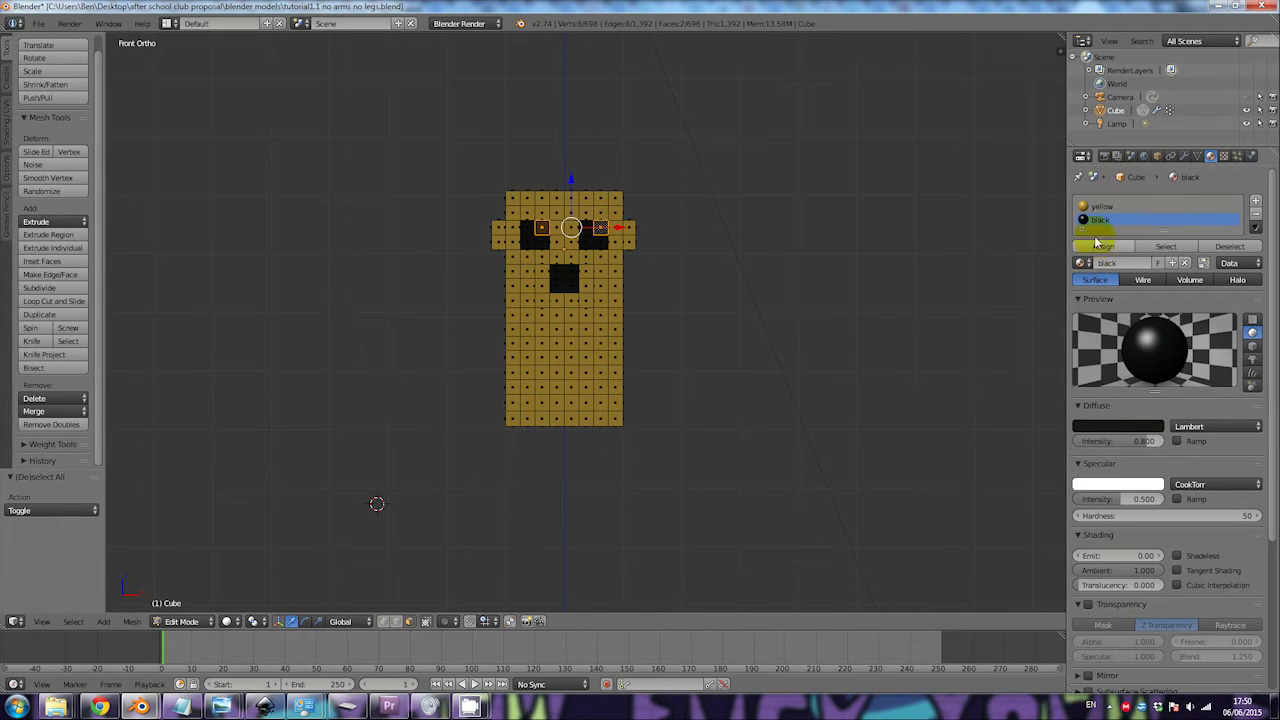
Step: Add a third material slot with a new material named white, and assign it to the two selected eye faces
click(1255, 205)
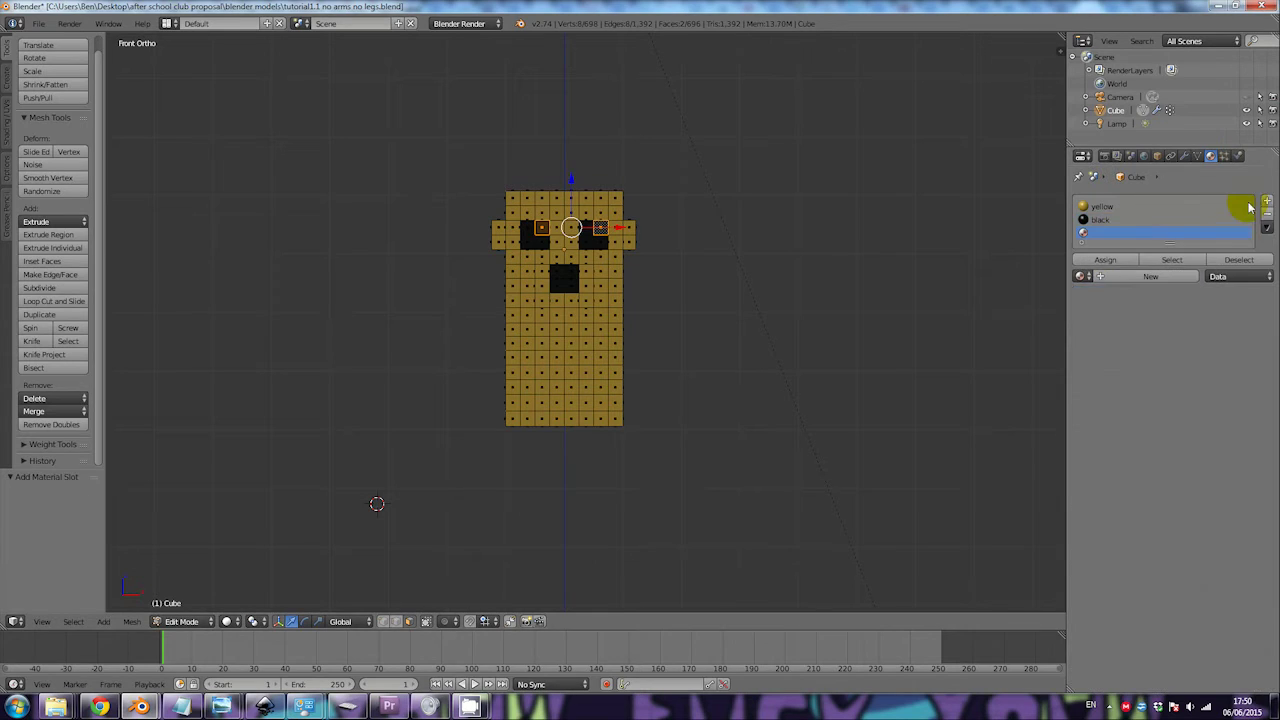
click(1108, 277)
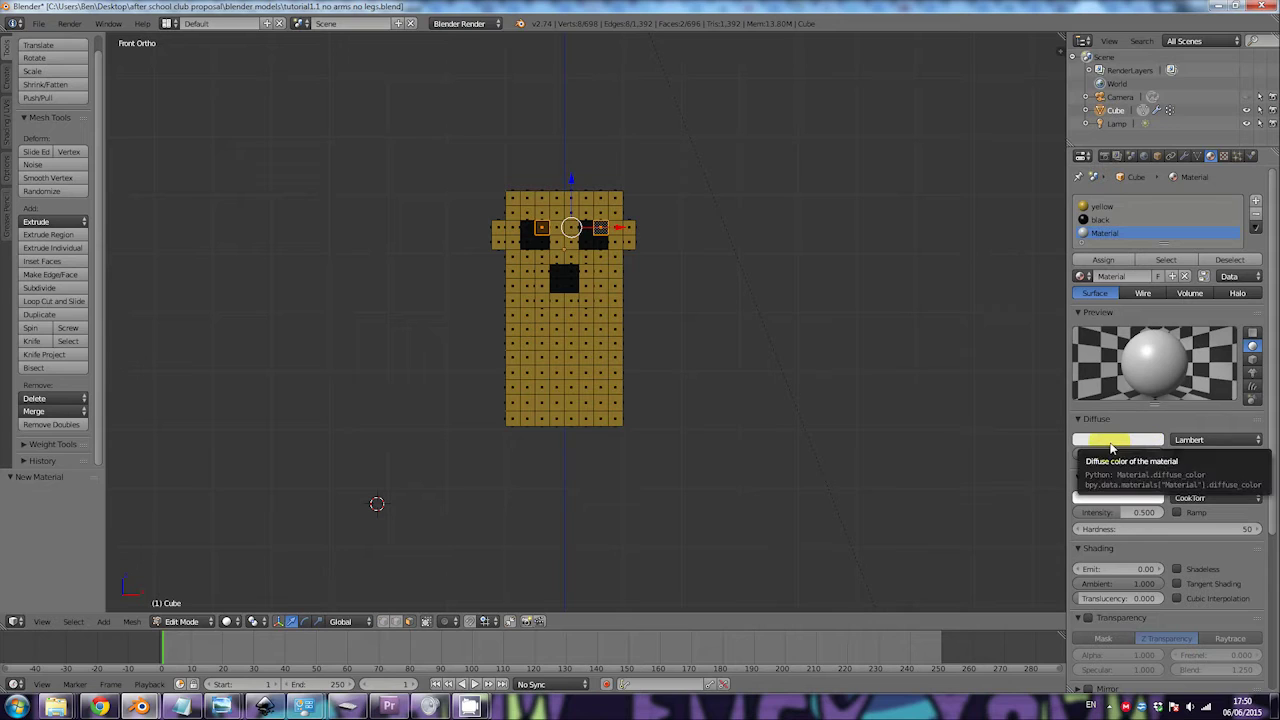
double_click(1115, 278)
text(wh)
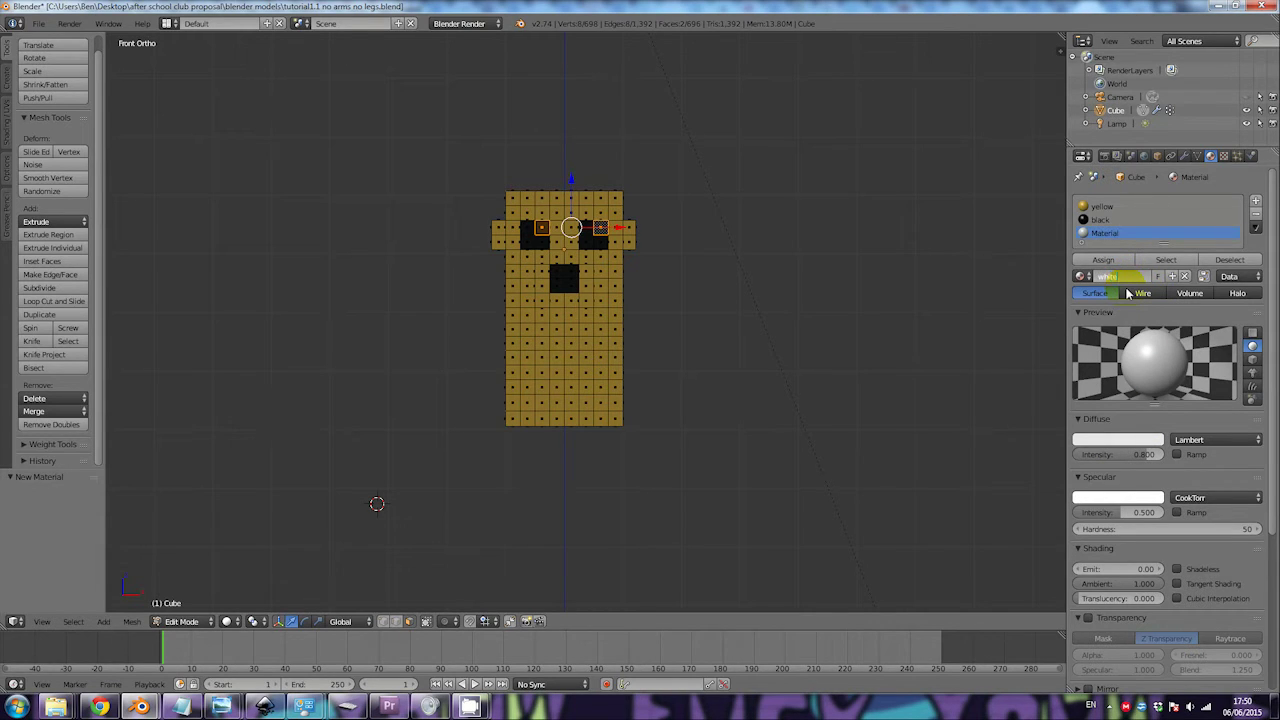
text(ite)
key(Return)
click(1117, 262)
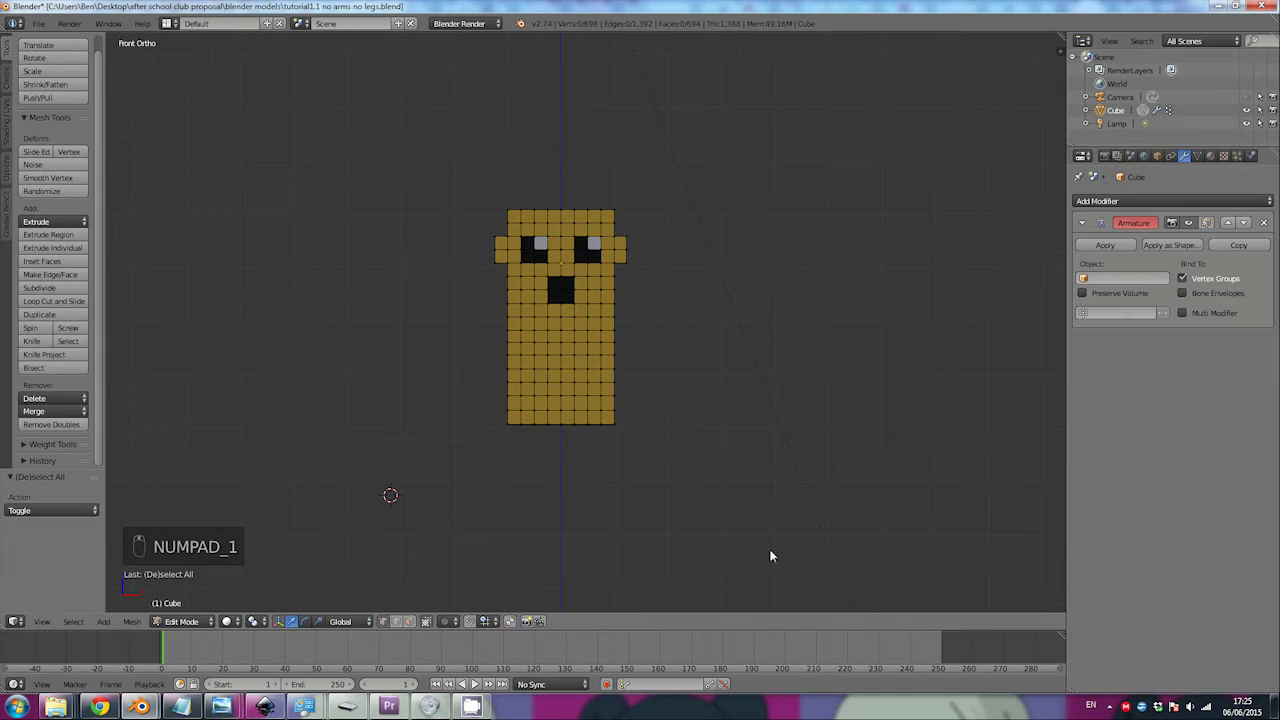
Step: In the right orthographic view, select the body-side face in the fifth column from the front, ninth row down, as the arm's base
middle_drag(673, 461, 605, 403)
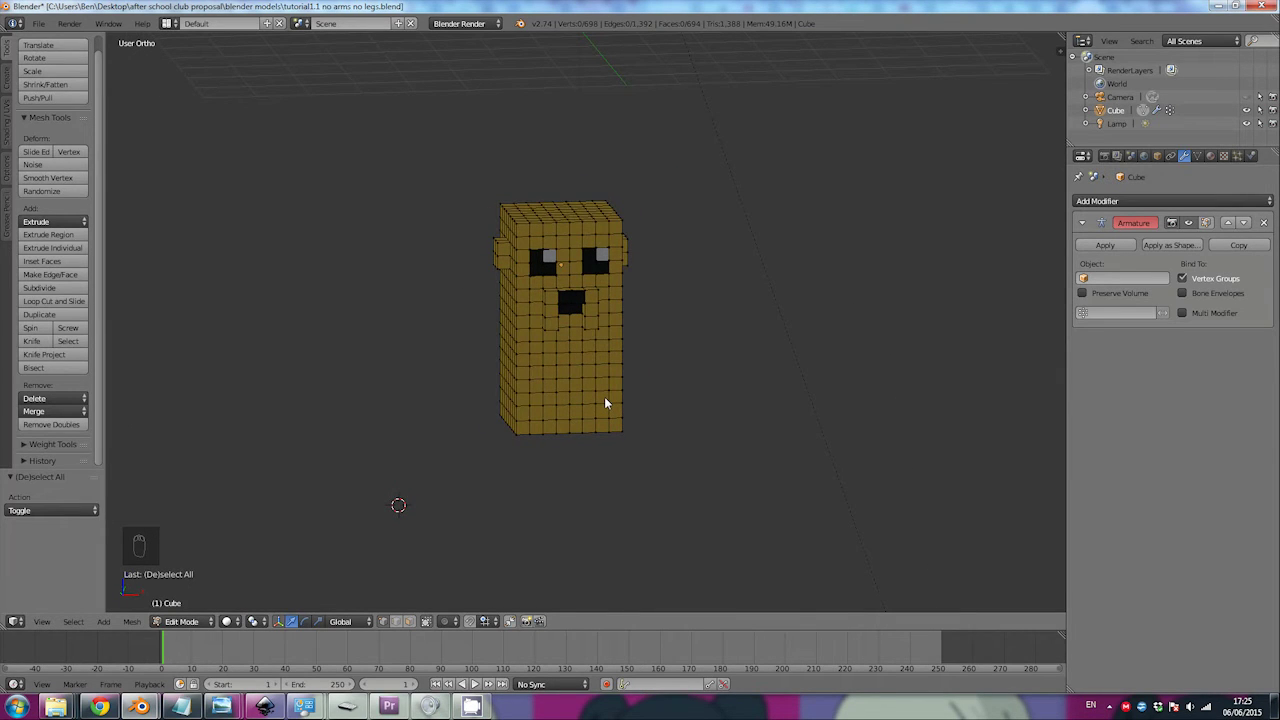
key(KP_1)
click(42, 622)
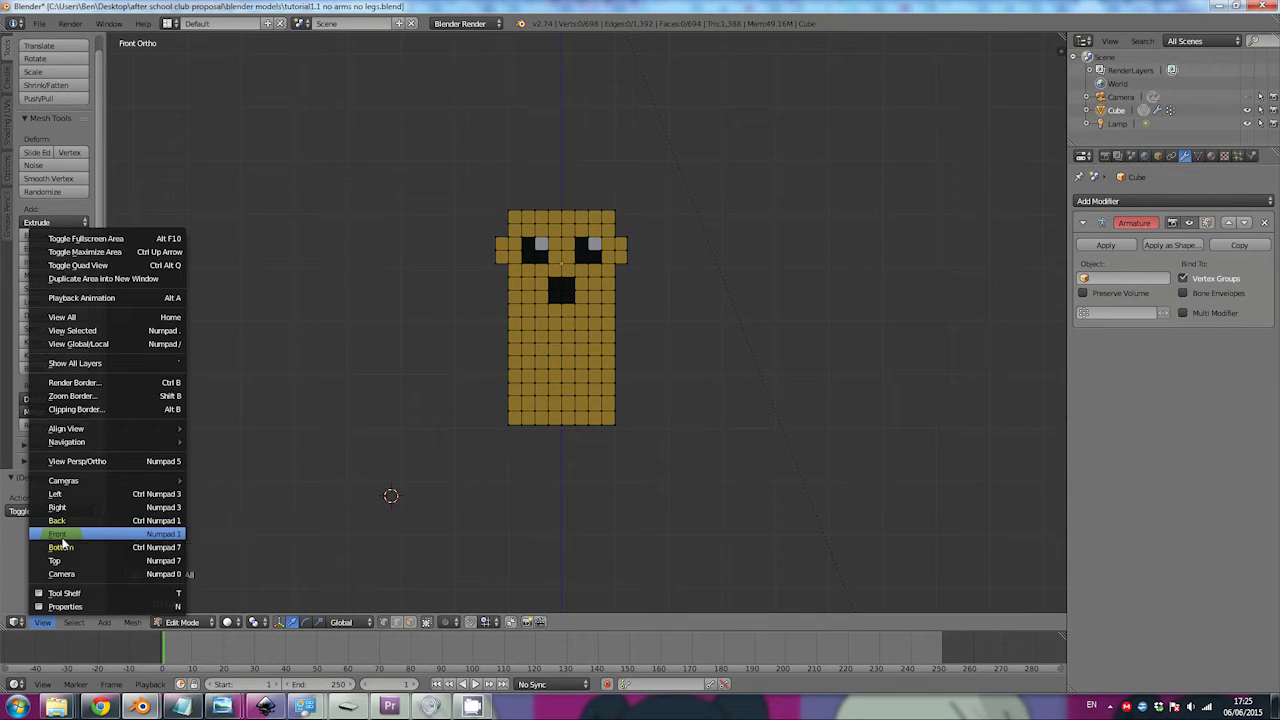
click(60, 535)
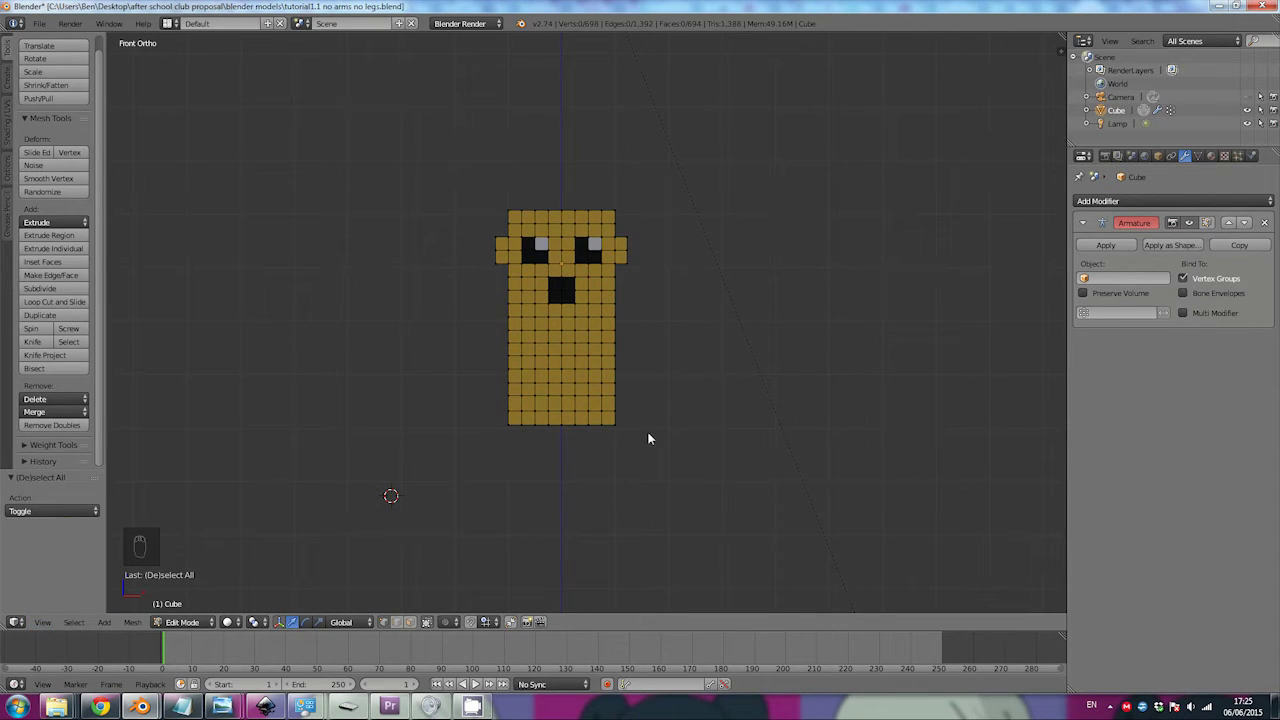
middle_drag(629, 397, 469, 399)
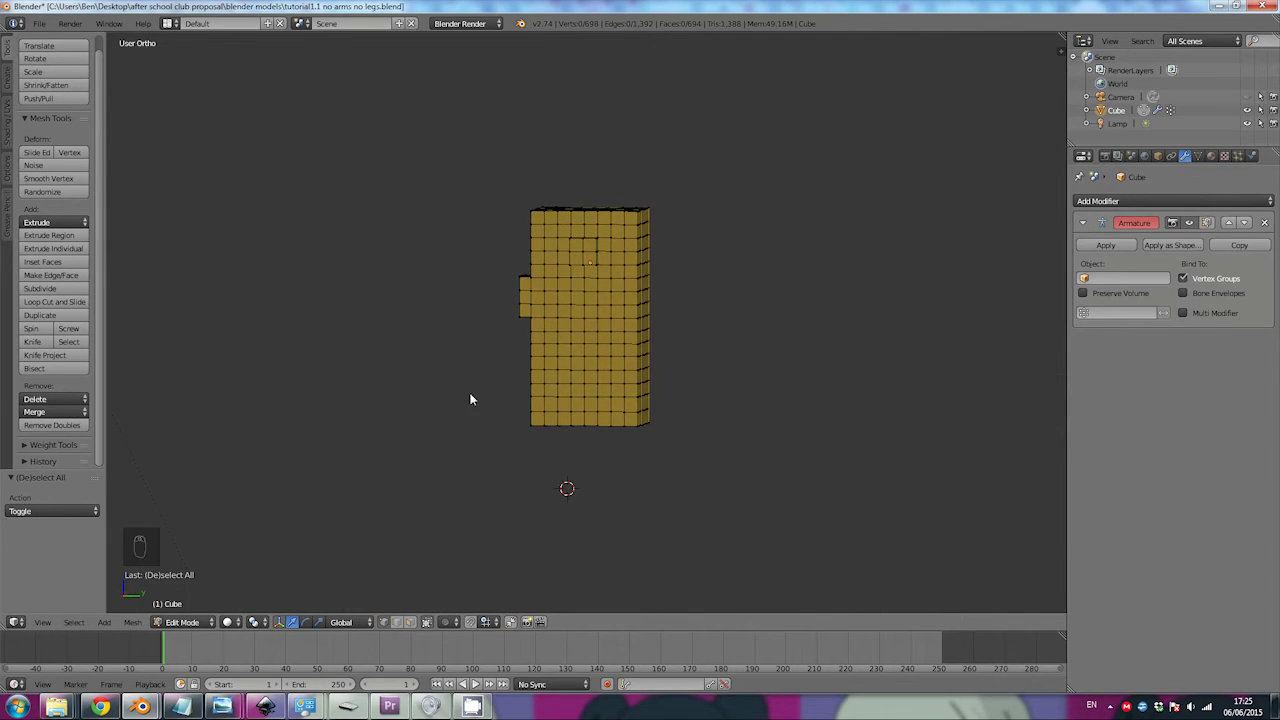
click(42, 622)
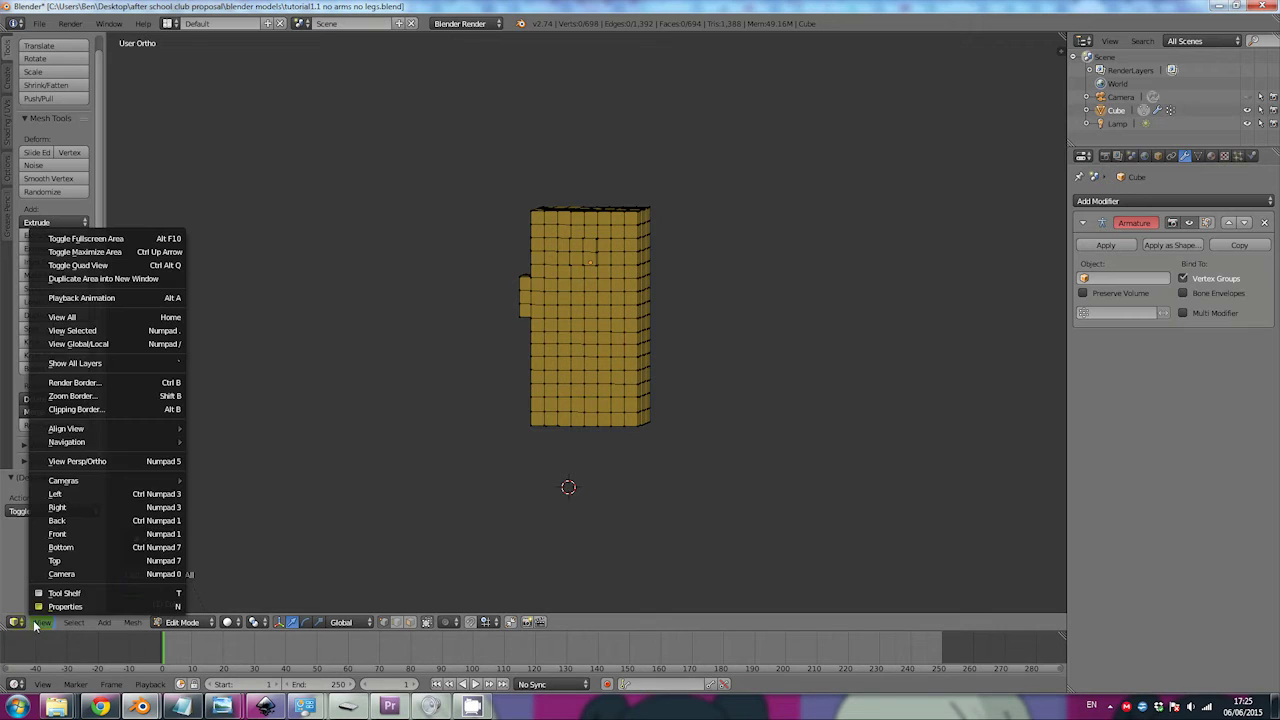
click(67, 505)
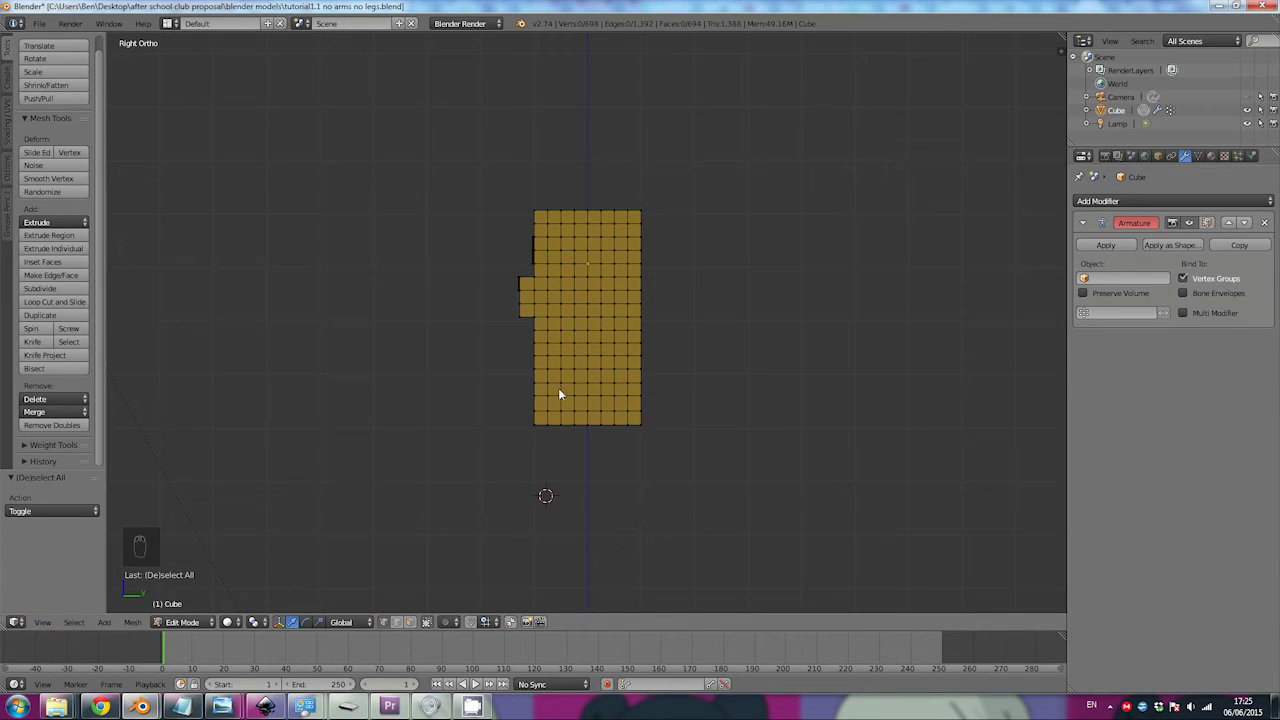
click(411, 622)
click(397, 622)
right_click(593, 326)
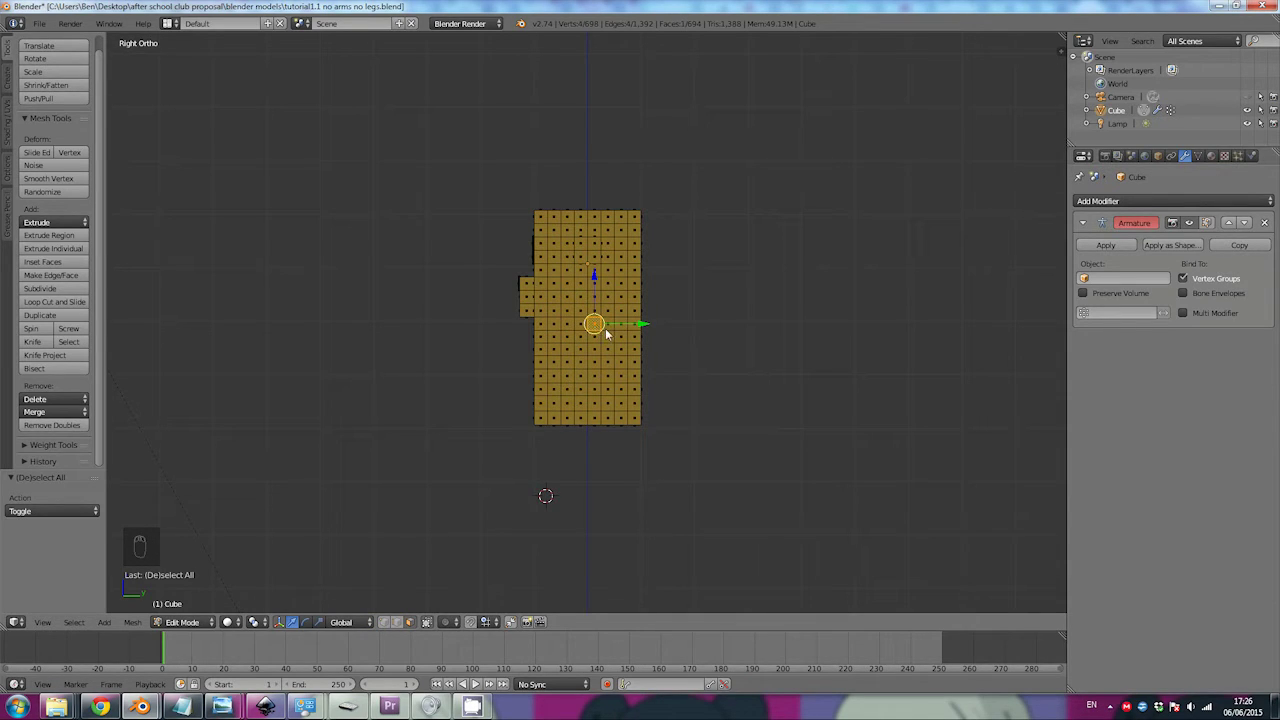
Step: In the front orthographic view, extrude the selected side face outward five times, about 0.22 per segment, to start the first arm
click(42, 622)
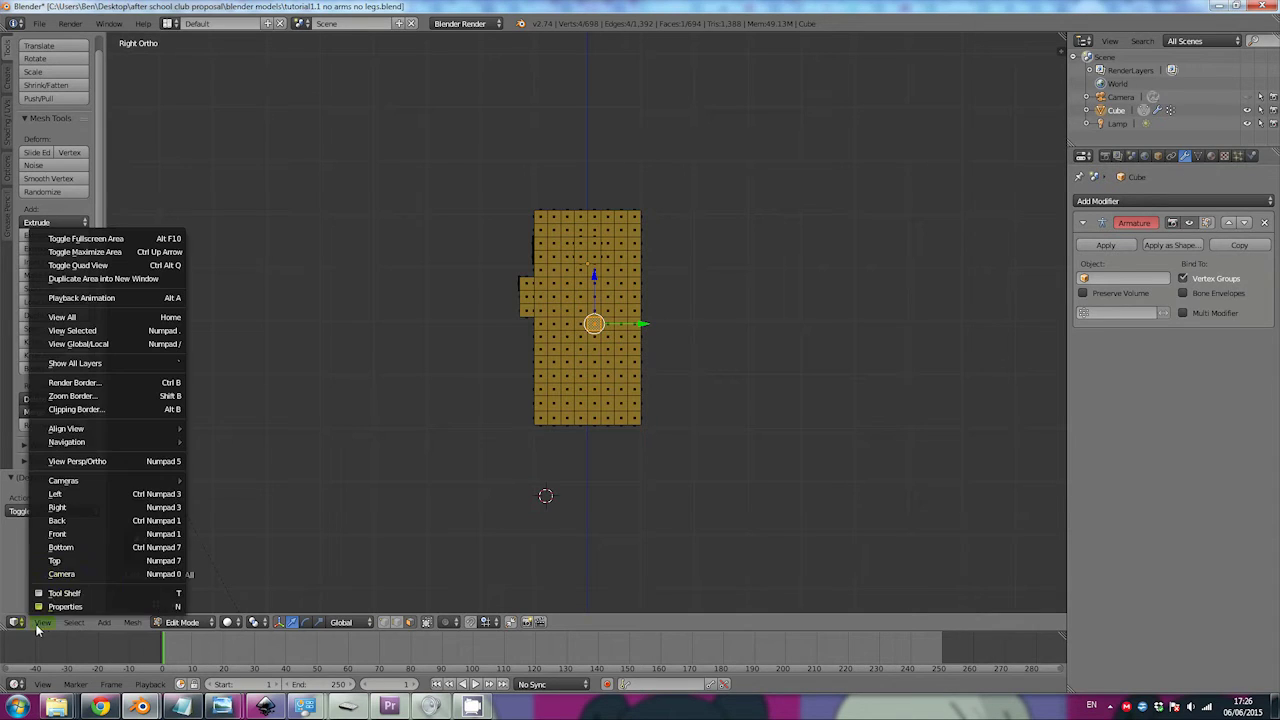
click(72, 535)
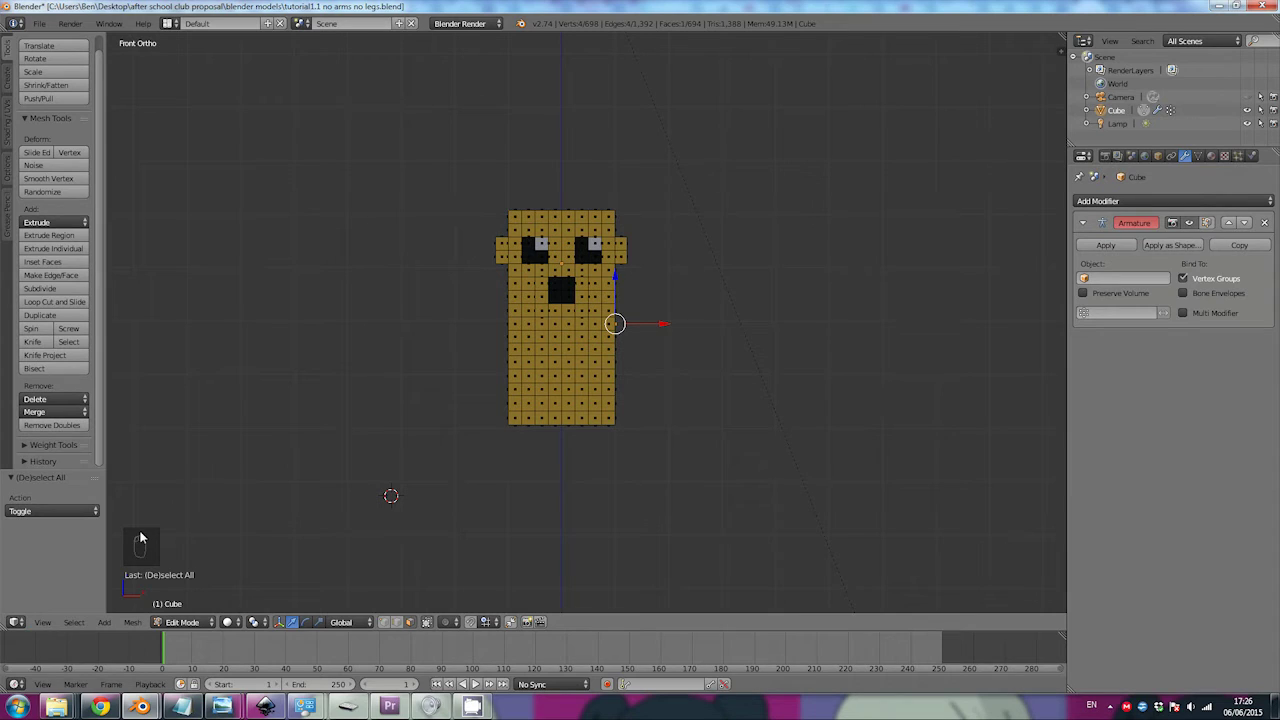
key(e)
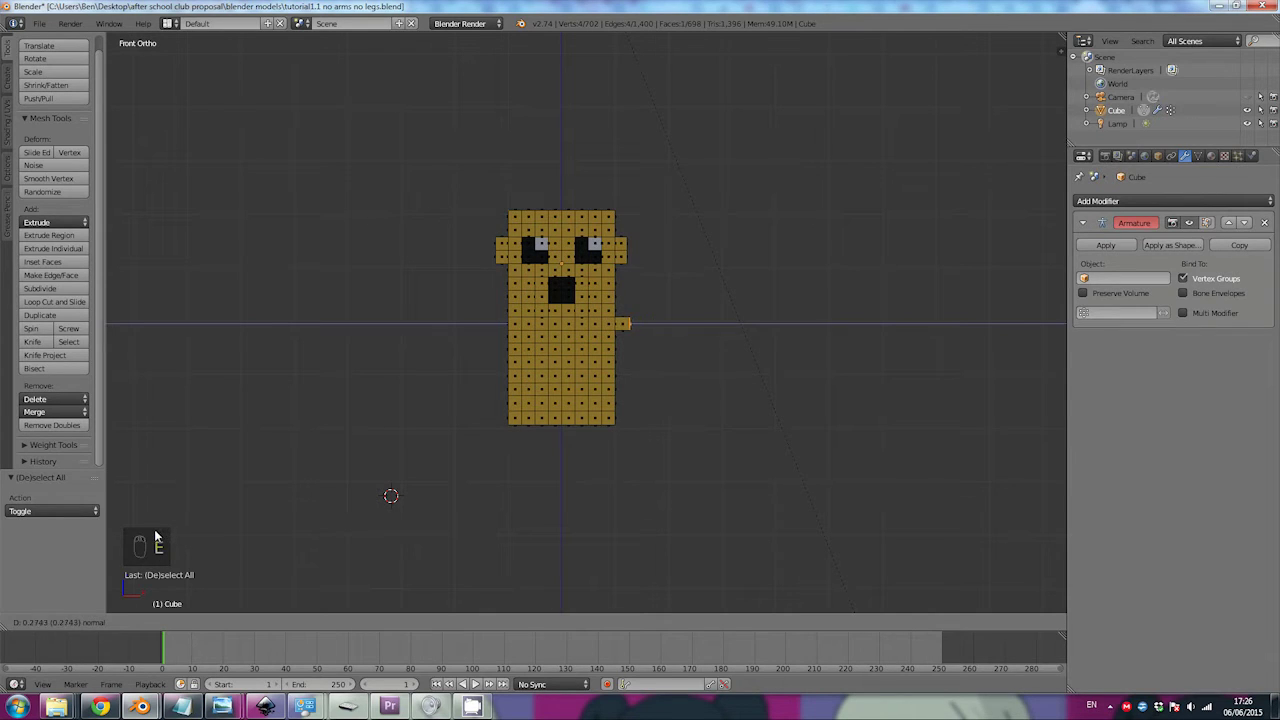
click(152, 537)
key(e)
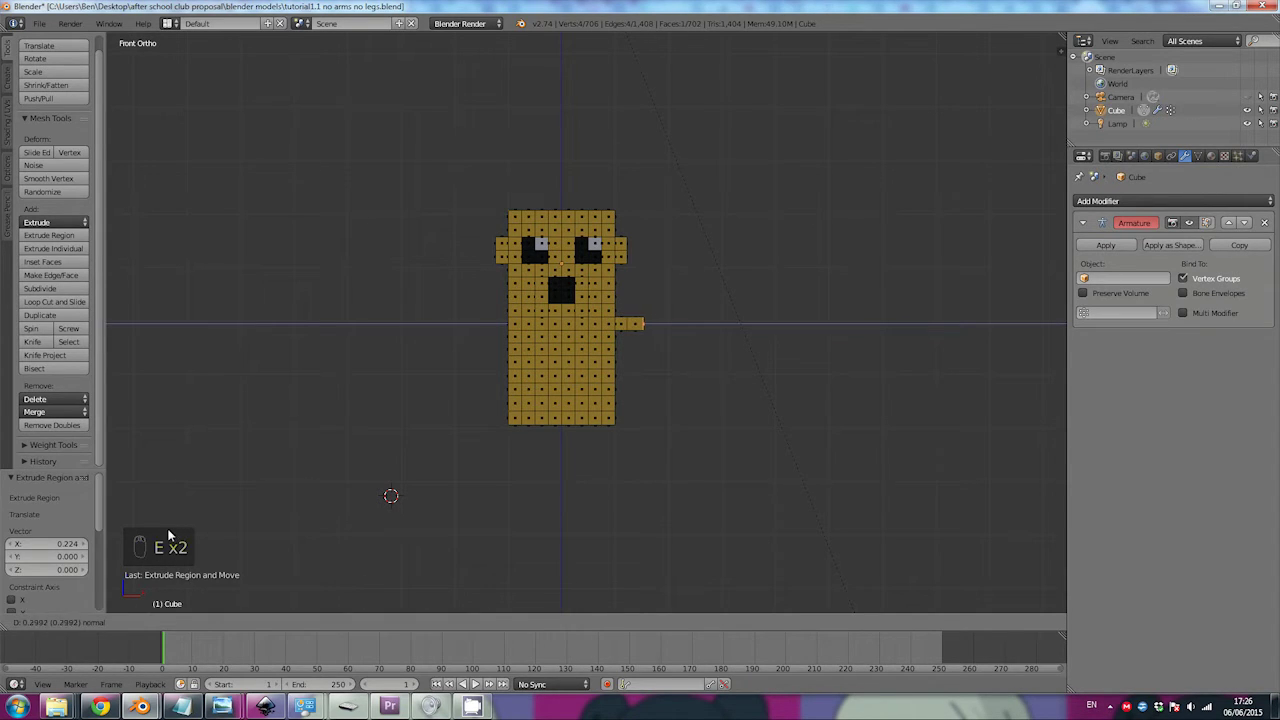
click(167, 537)
key(e)
click(180, 537)
key(e)
click(192, 531)
key(e)
click(203, 531)
Step: Lengthen the first arm outward with six more extrusions of about 0.25 to 0.27 each, and check it in the front view
key(e)
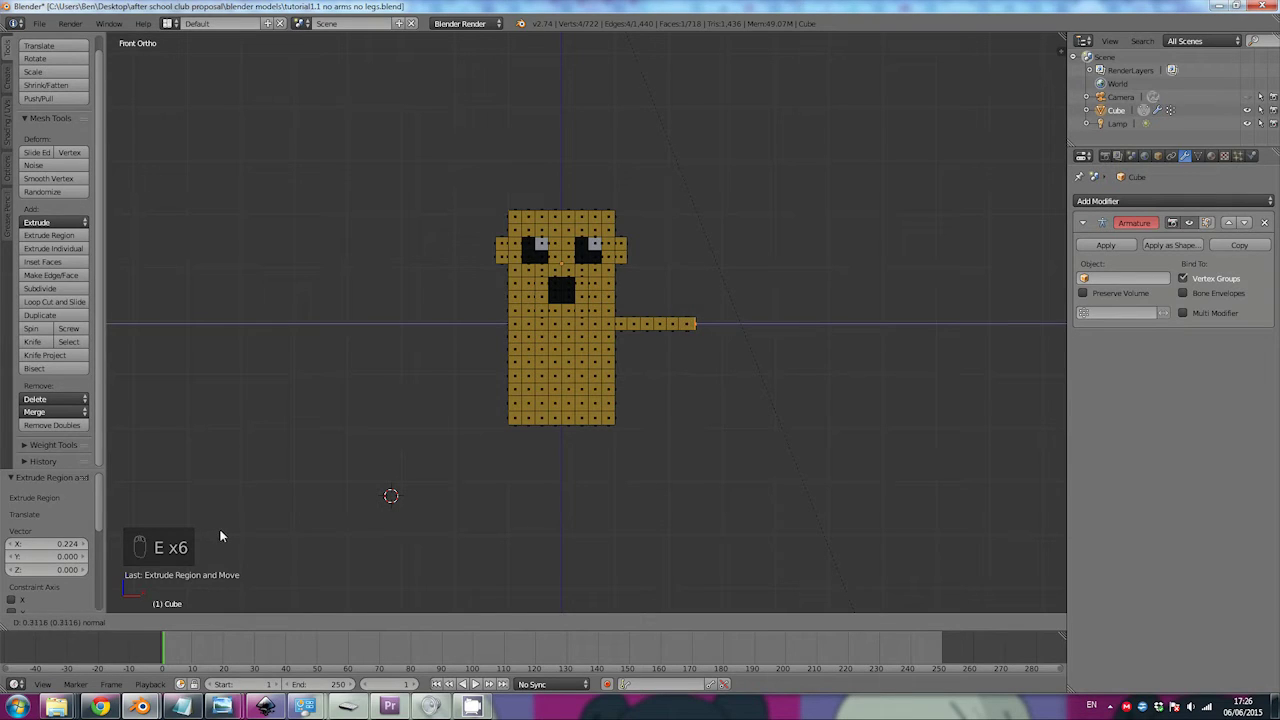
click(215, 536)
key(e)
click(229, 535)
key(e)
click(244, 534)
key(e)
click(257, 531)
key(e)
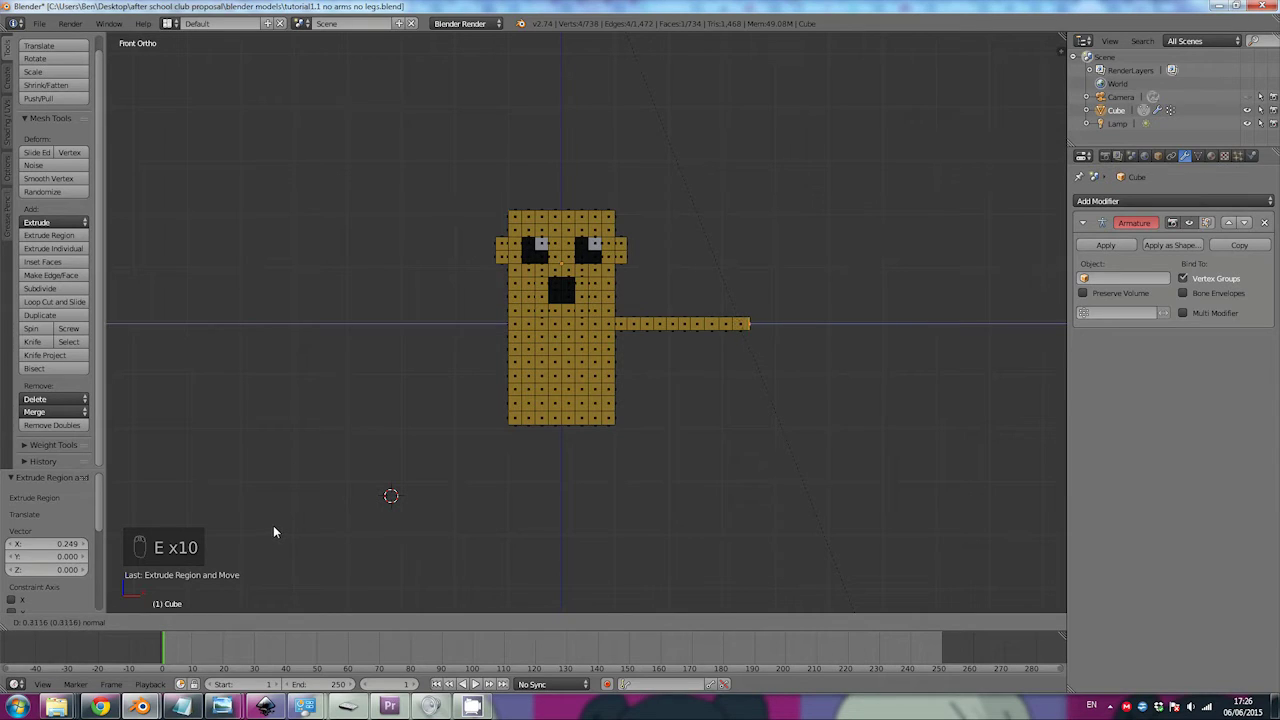
click(272, 530)
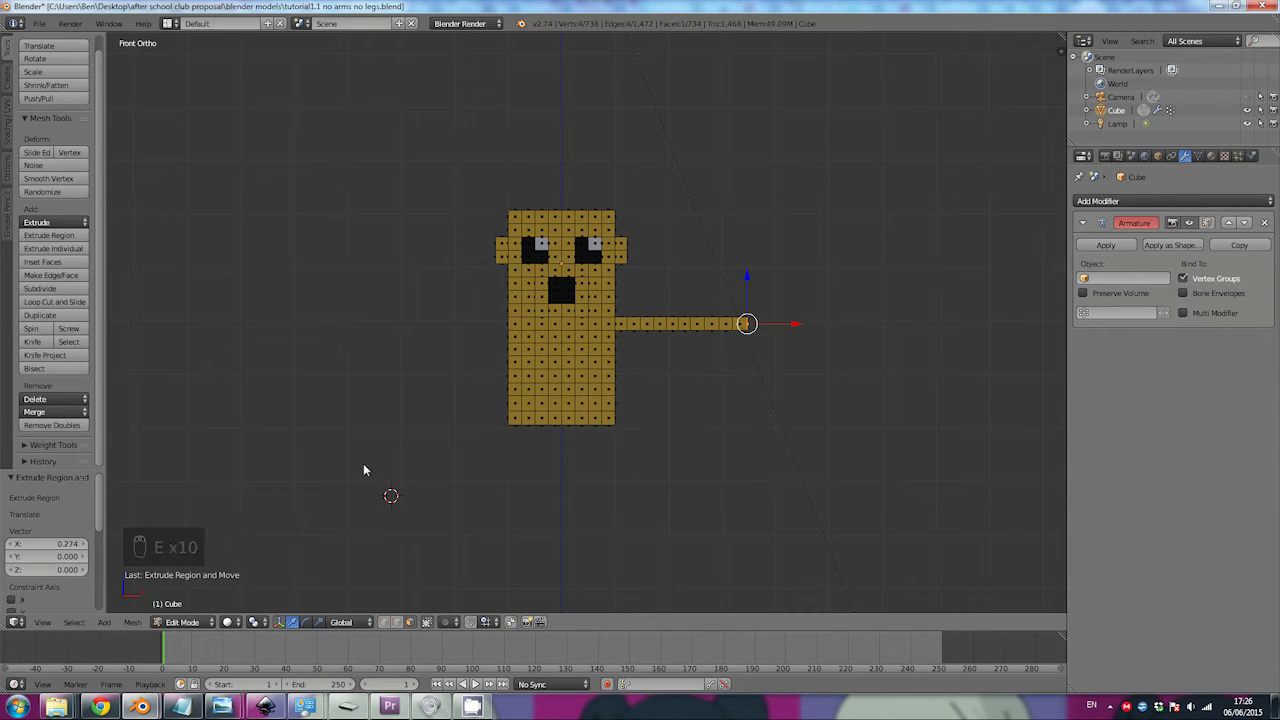
key(e)
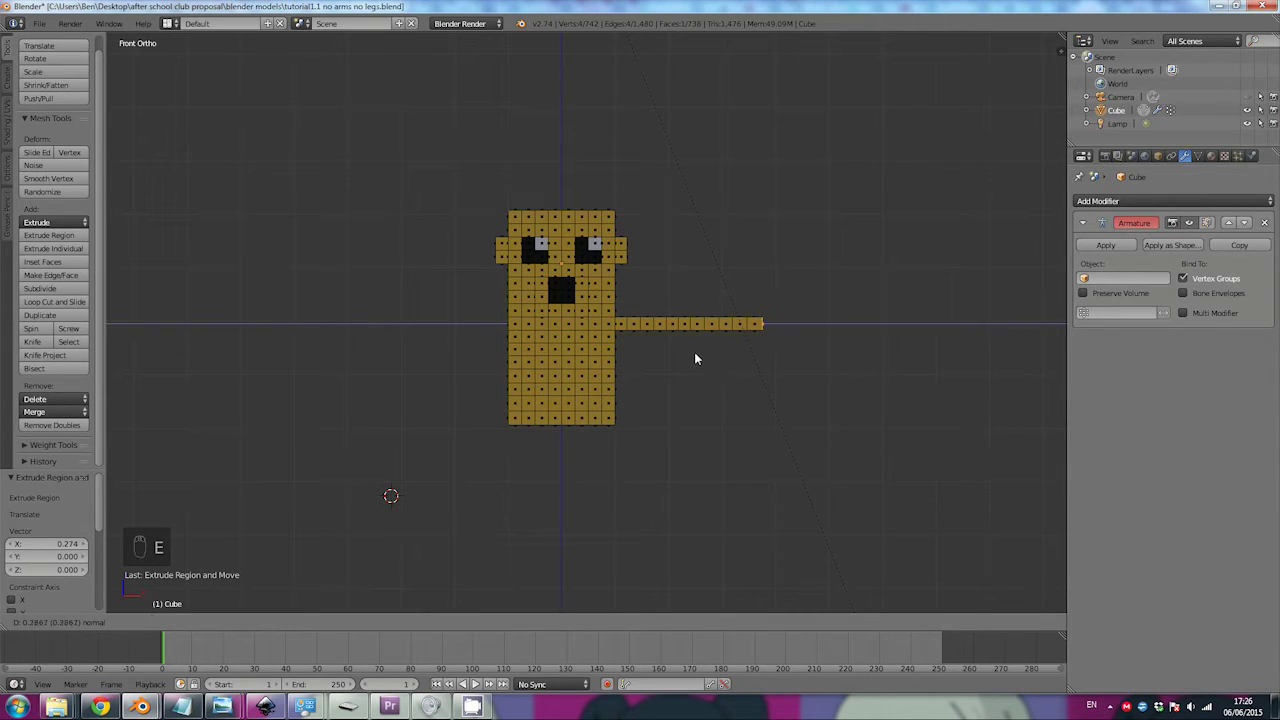
right_click(694, 357)
middle_drag(680, 356, 649, 339)
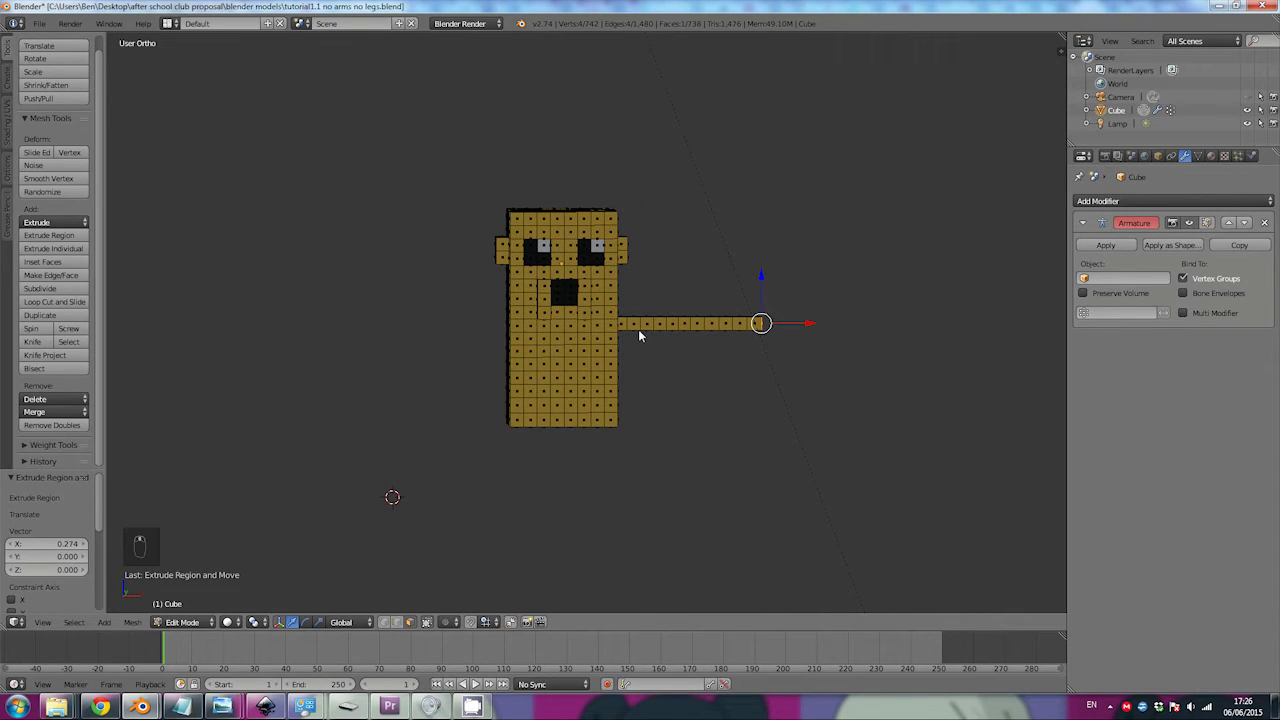
key(KP_1)
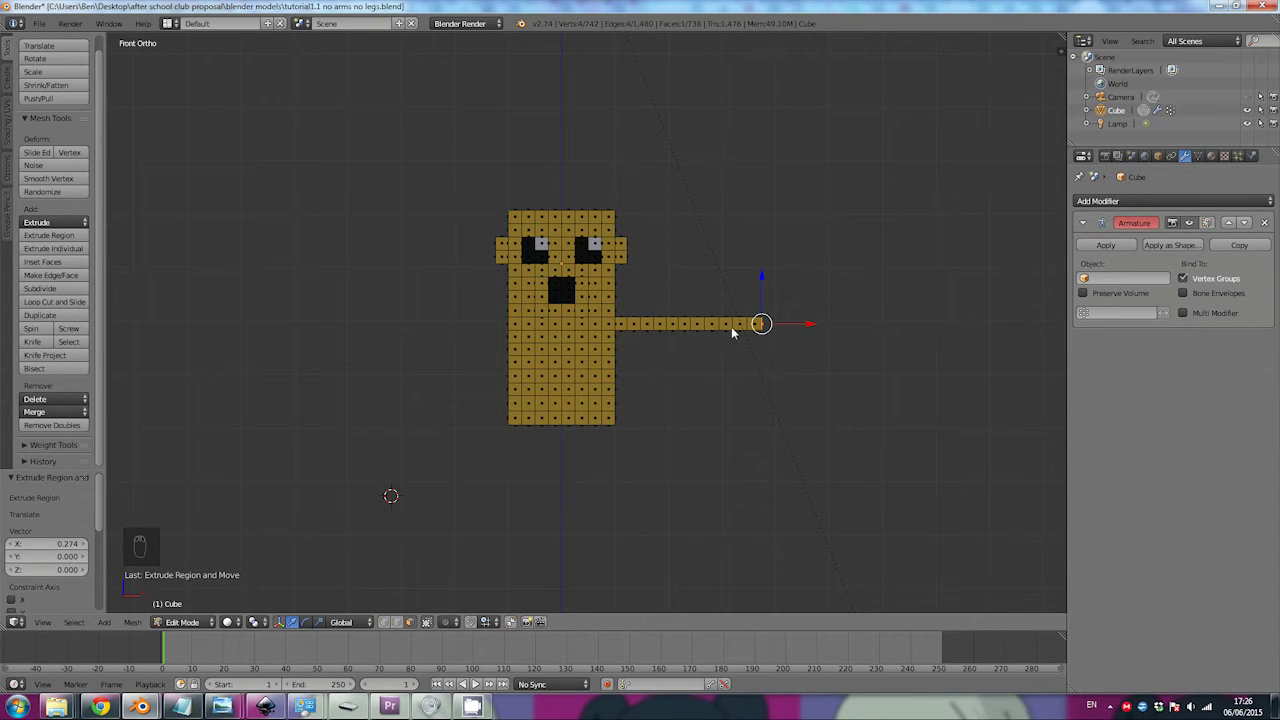
Step: In the left orthographic view, select the body-side face fifth from the front, ninth row down, as the second arm's base
mouse_move(760, 333)
middle_down()
mouse_move(663, 348)
mouse_move(680, 349)
mouse_move(700, 345)
mouse_move(640, 337)
mouse_move(697, 350)
mouse_move(766, 337)
mouse_move(764, 351)
middle_up()
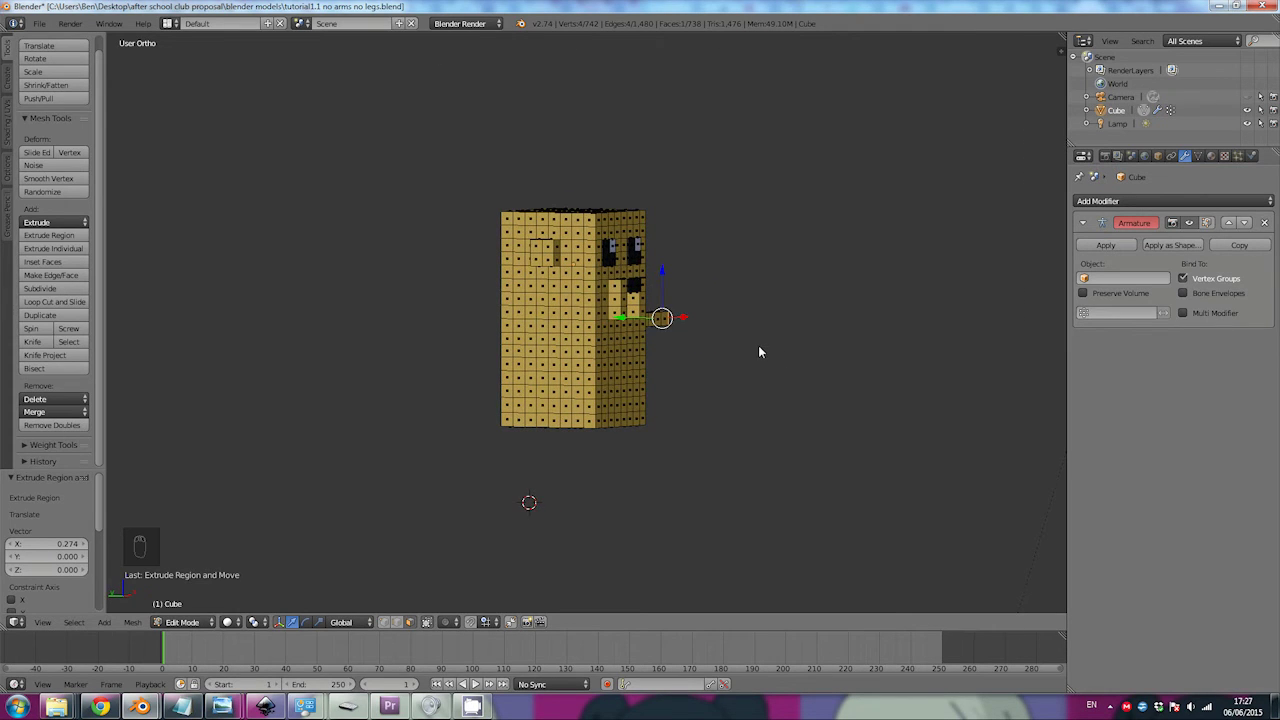
click(43, 622)
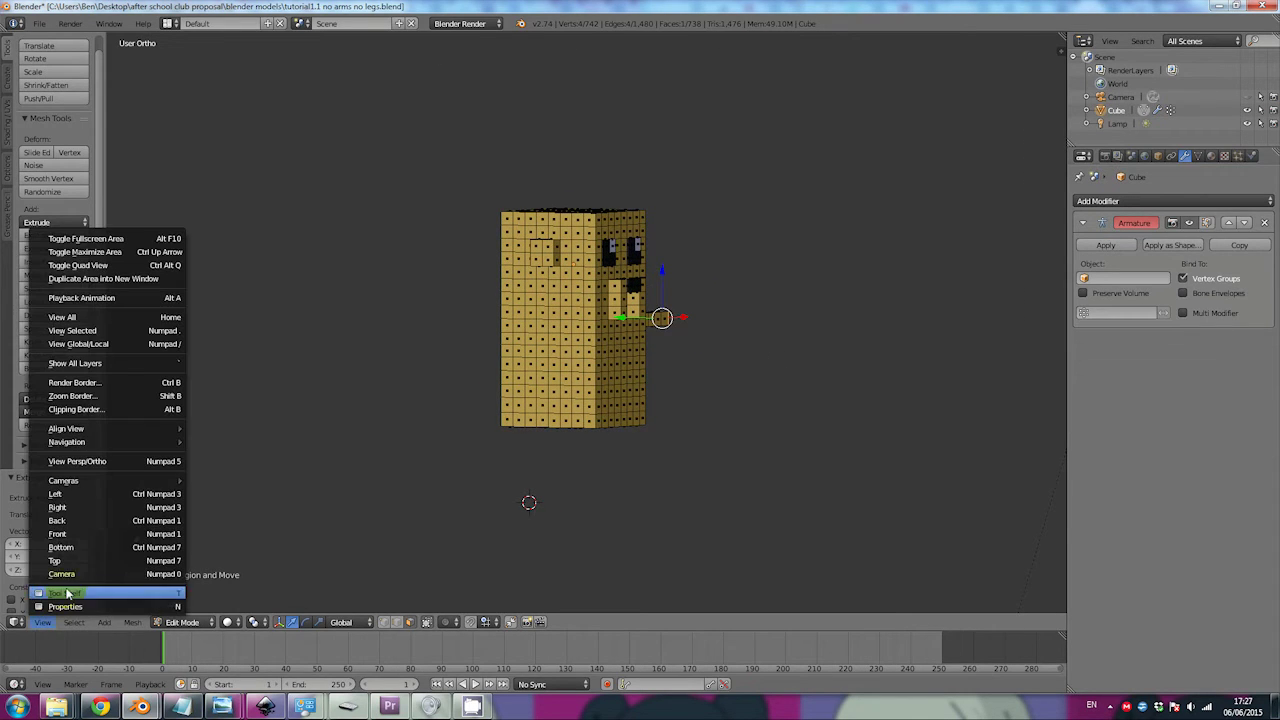
click(71, 494)
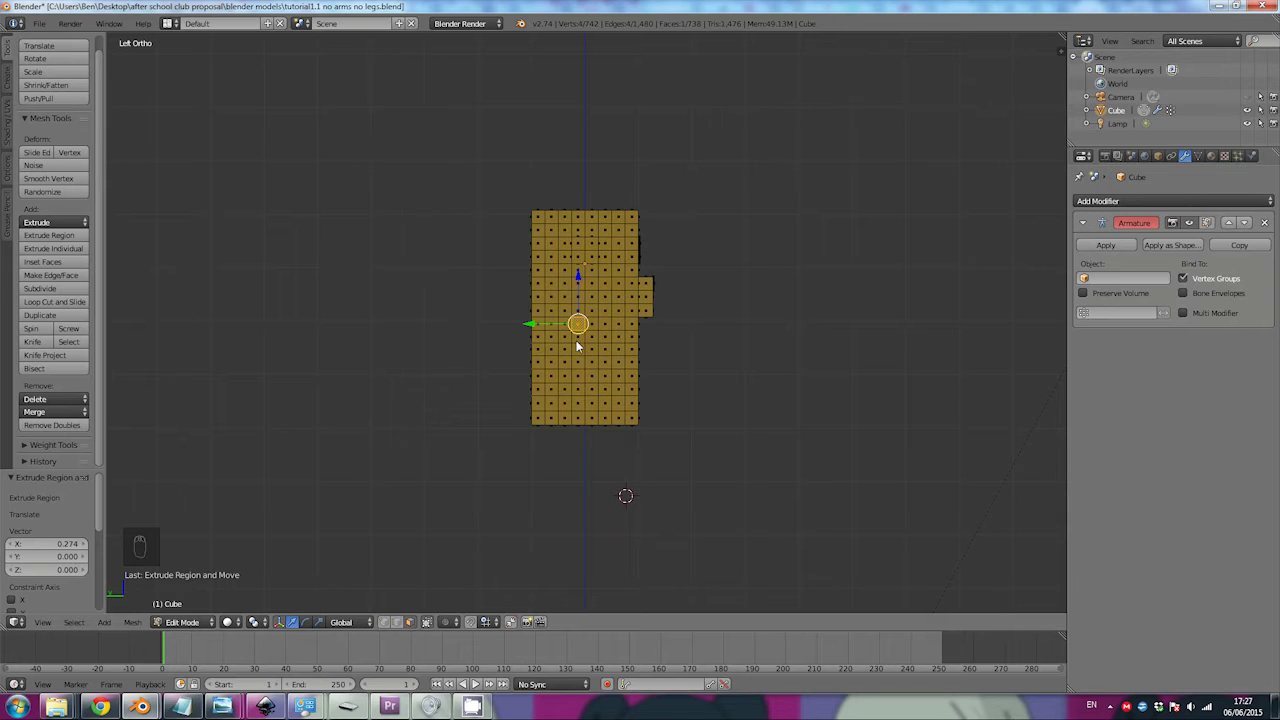
Step: In the front orthographic view, extrude the selected side face outward five times, about 0.24 per segment, to start the second arm
key(KP_1)
key(e)
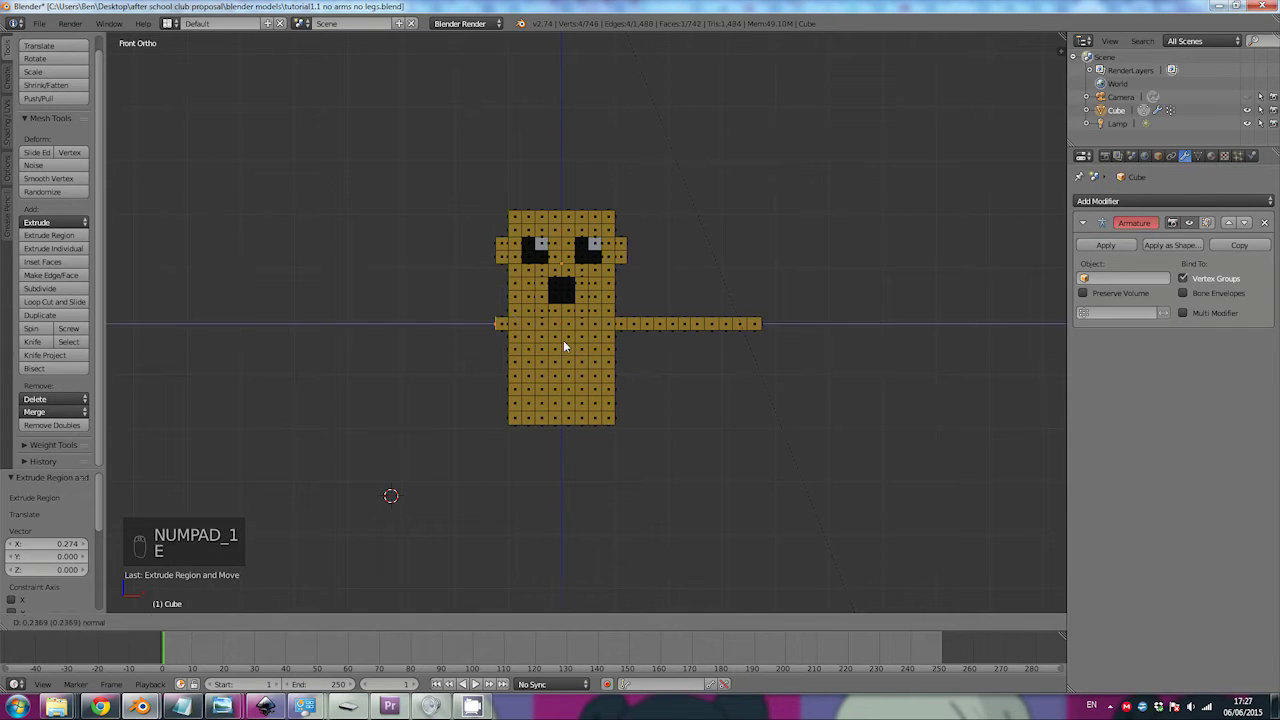
click(563, 342)
key(e)
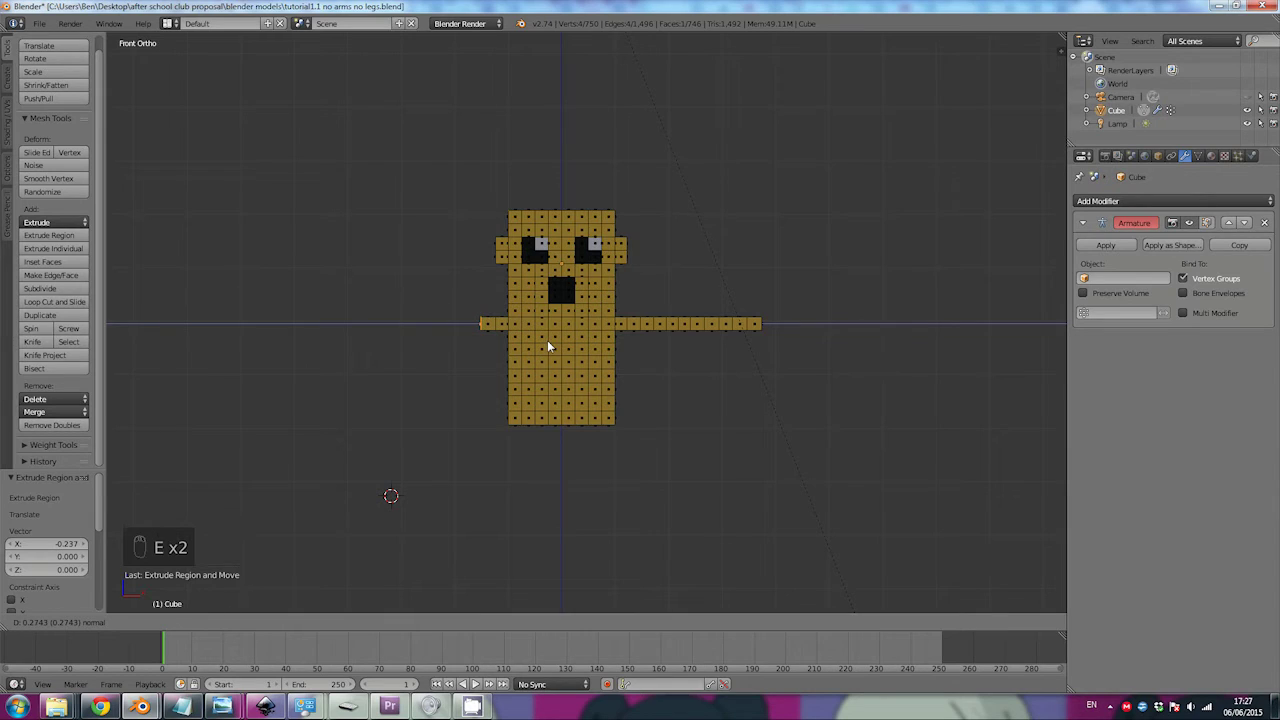
click(548, 340)
key(e)
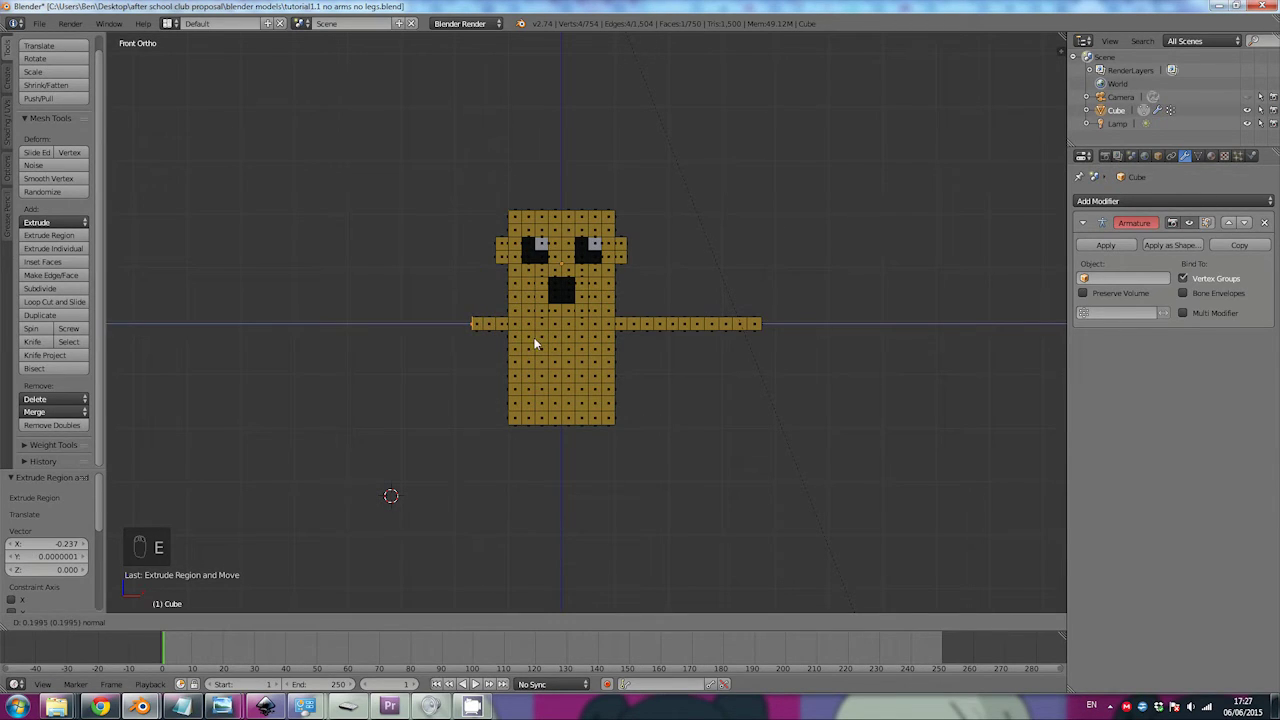
click(531, 340)
key(e)
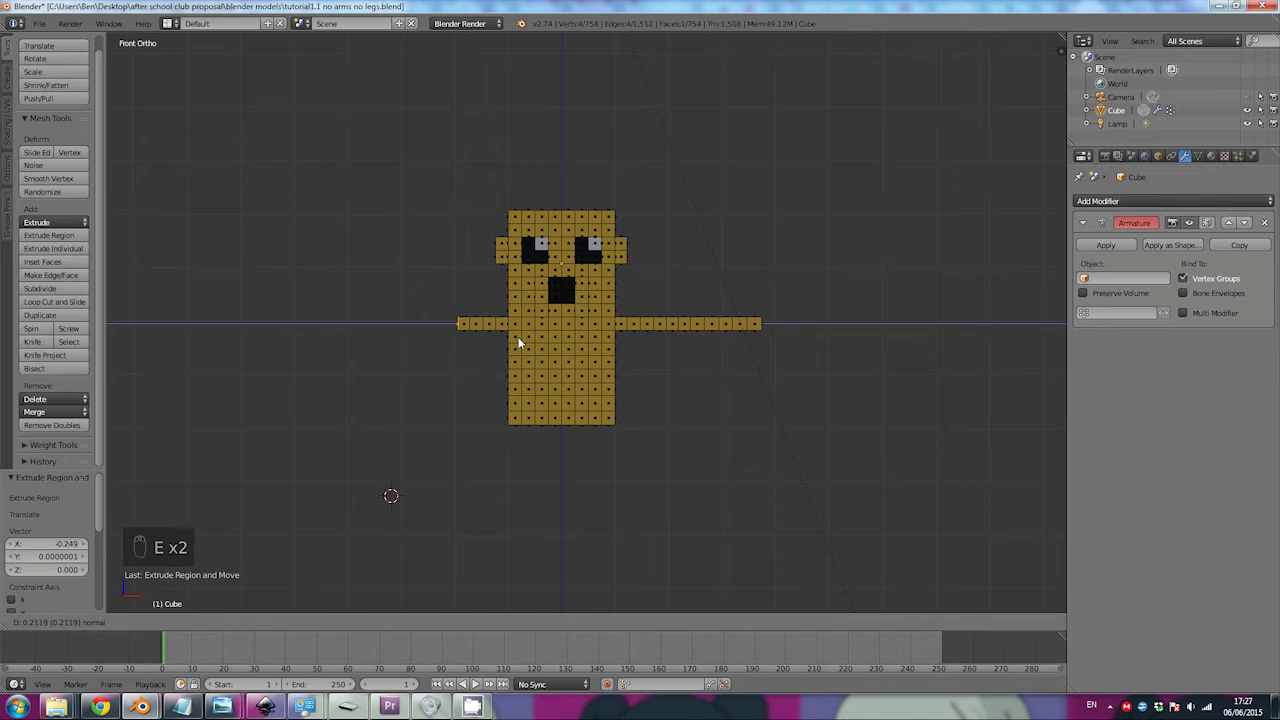
click(507, 342)
key(e)
click(497, 342)
Step: Lengthen the second arm outward with six more extrusions of about 0.25 to 0.27 each, and check it in the right and front views
key(e)
click(481, 337)
key(e)
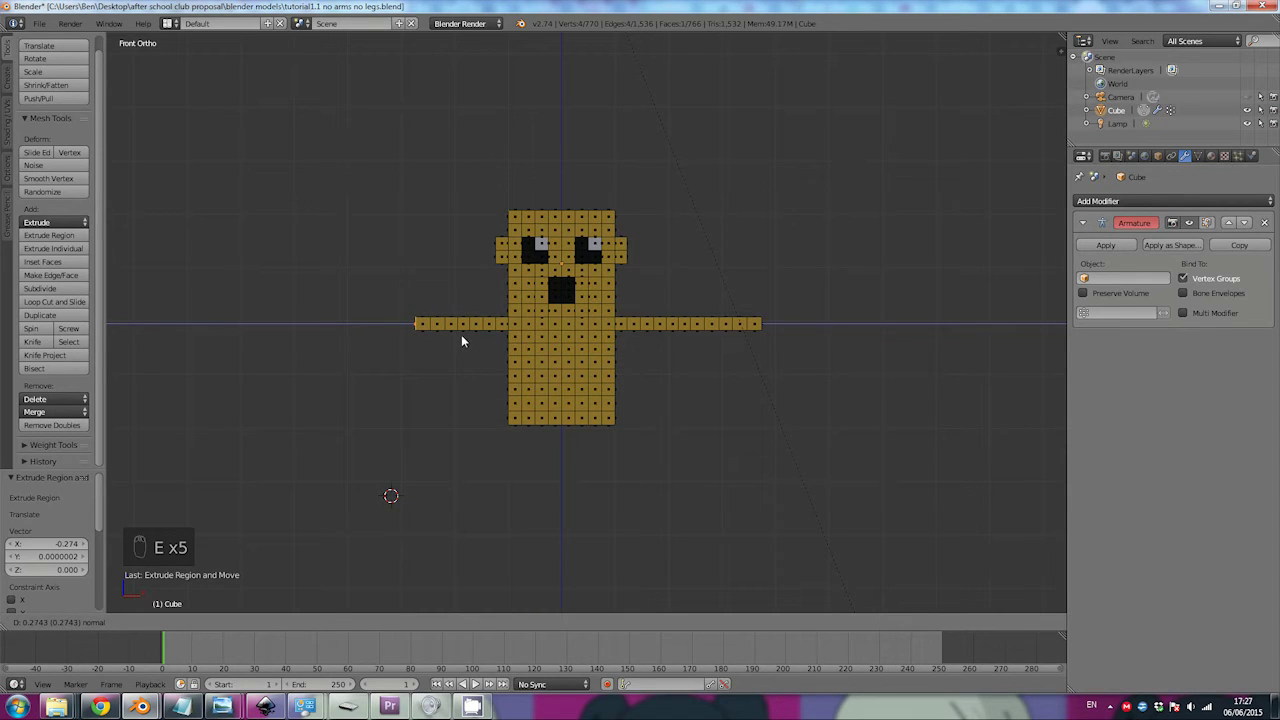
click(460, 339)
key(e)
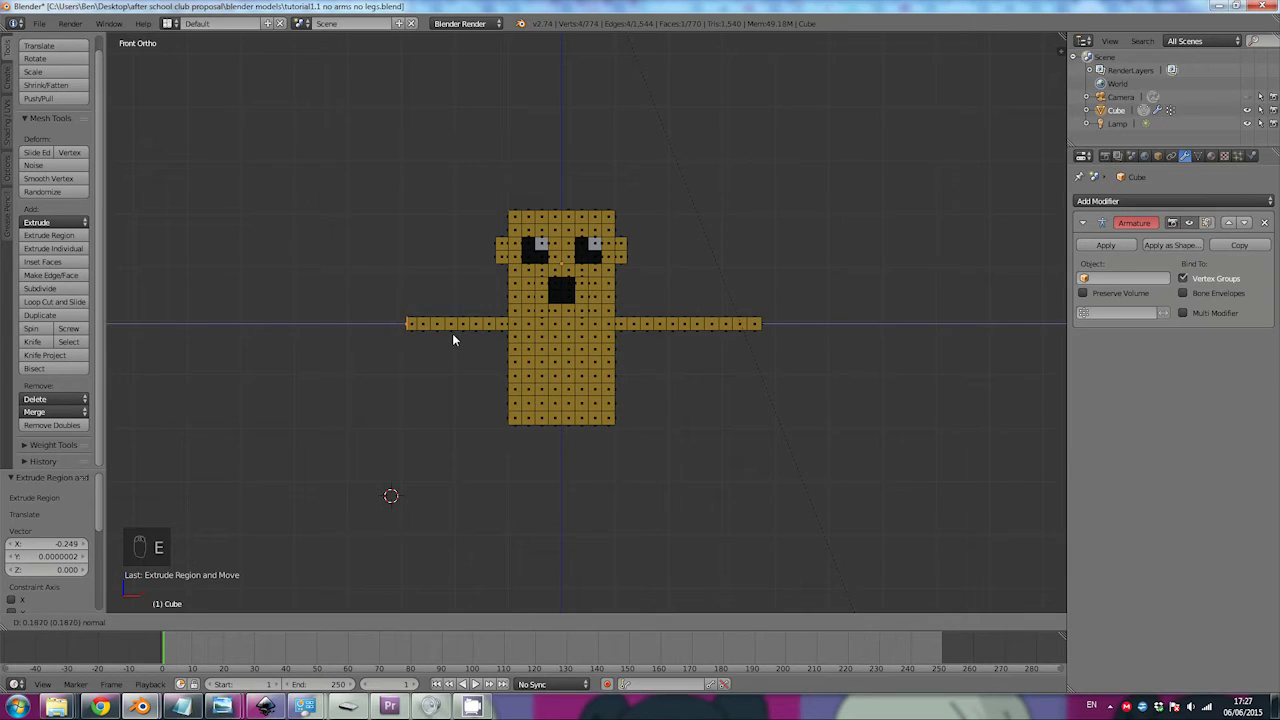
click(449, 335)
key(e)
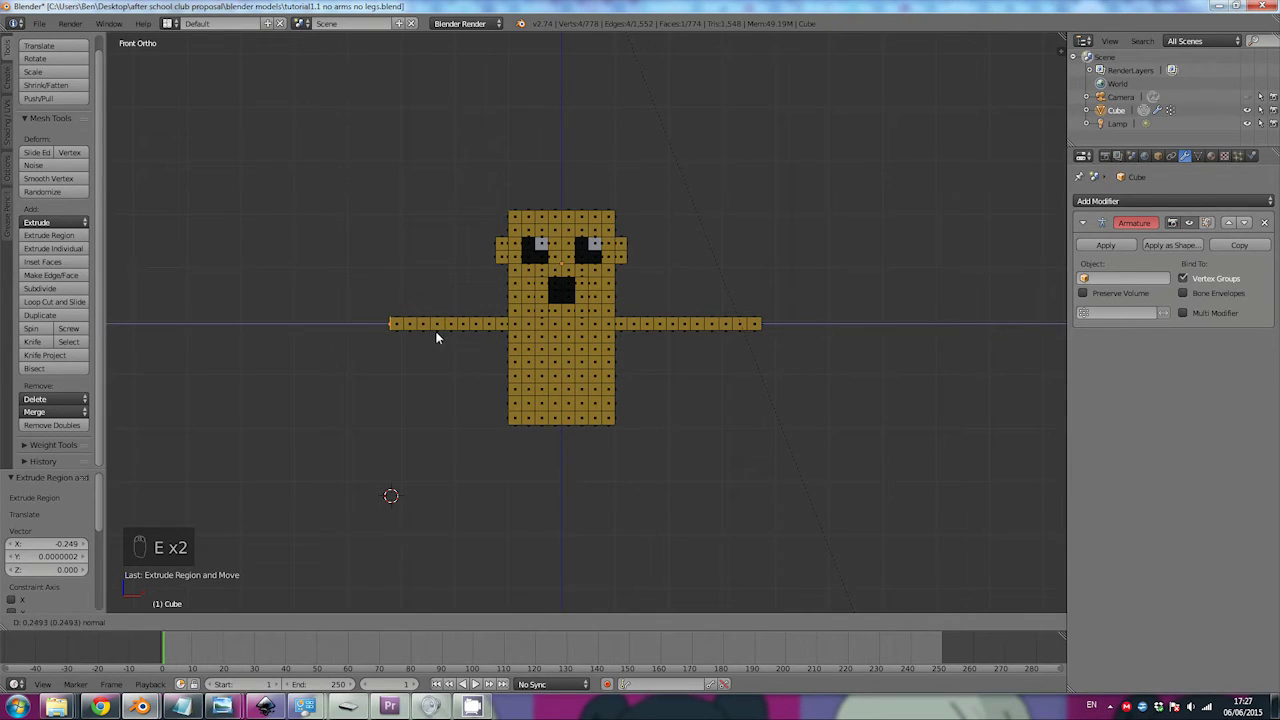
click(435, 336)
key(e)
click(415, 333)
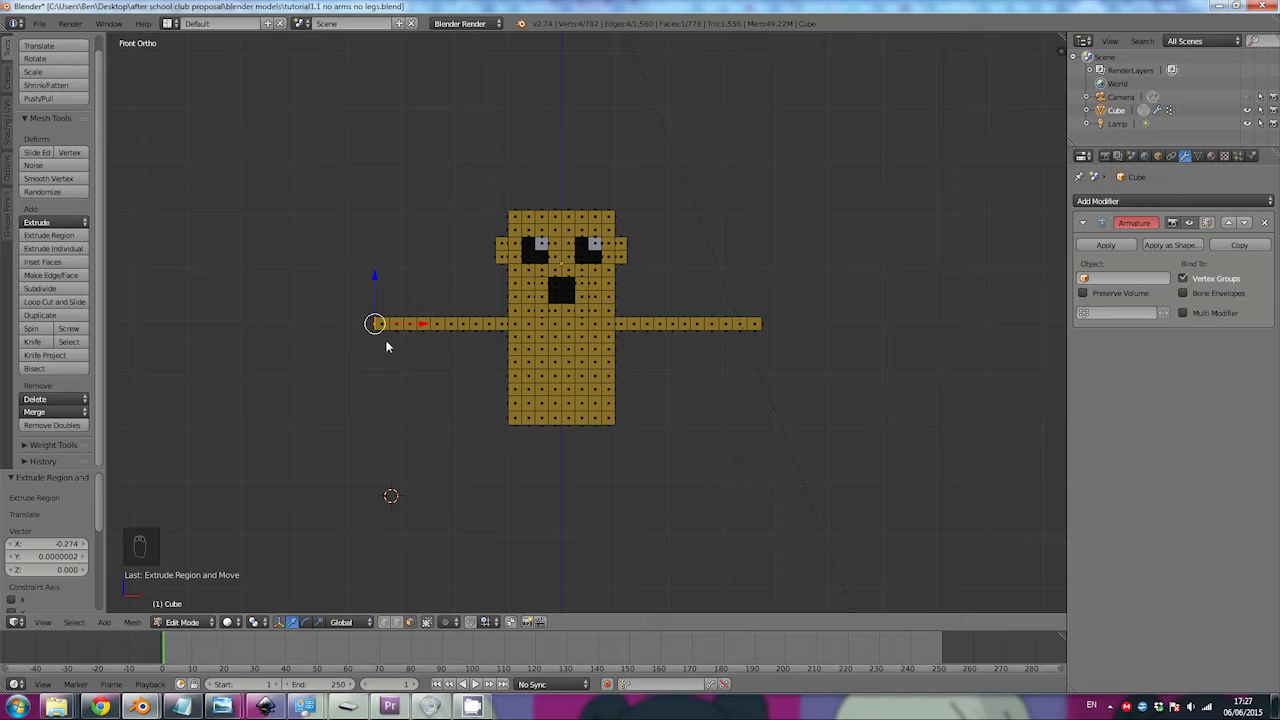
key(e)
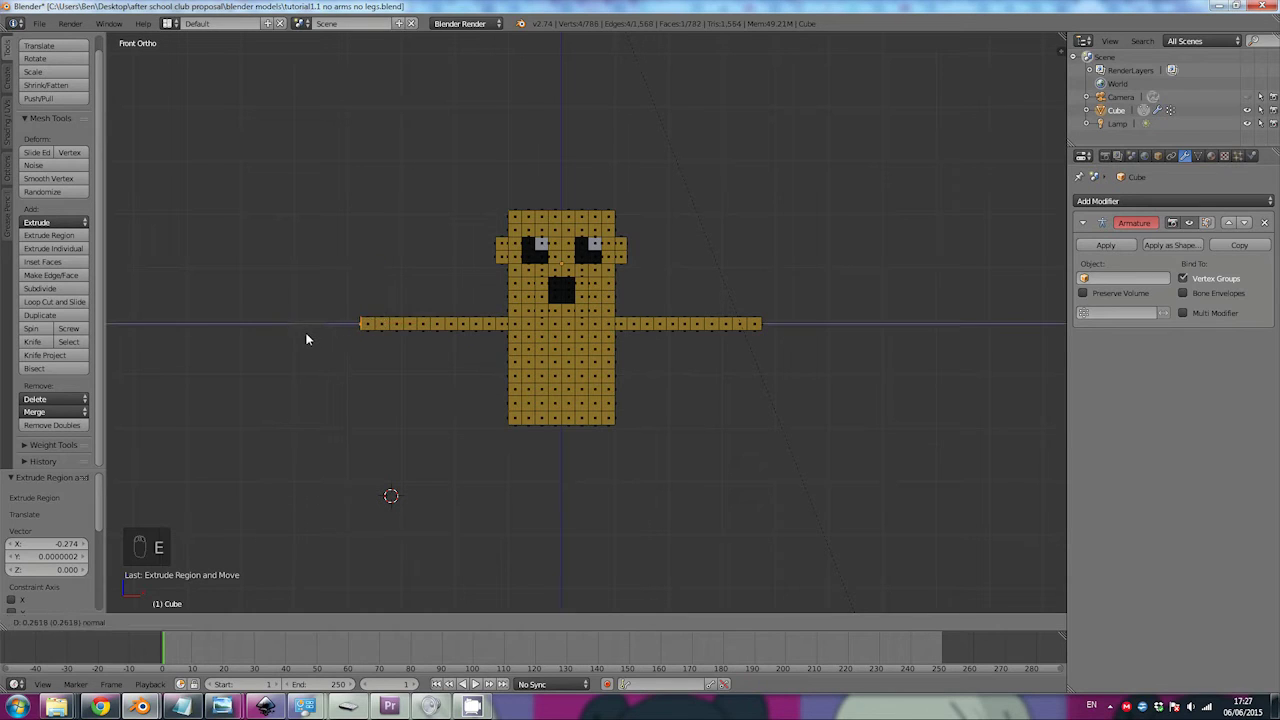
click(306, 340)
mouse_move(487, 344)
middle_down()
mouse_move(485, 330)
mouse_move(518, 346)
mouse_move(489, 352)
mouse_move(467, 334)
mouse_move(495, 335)
mouse_move(489, 346)
middle_up()
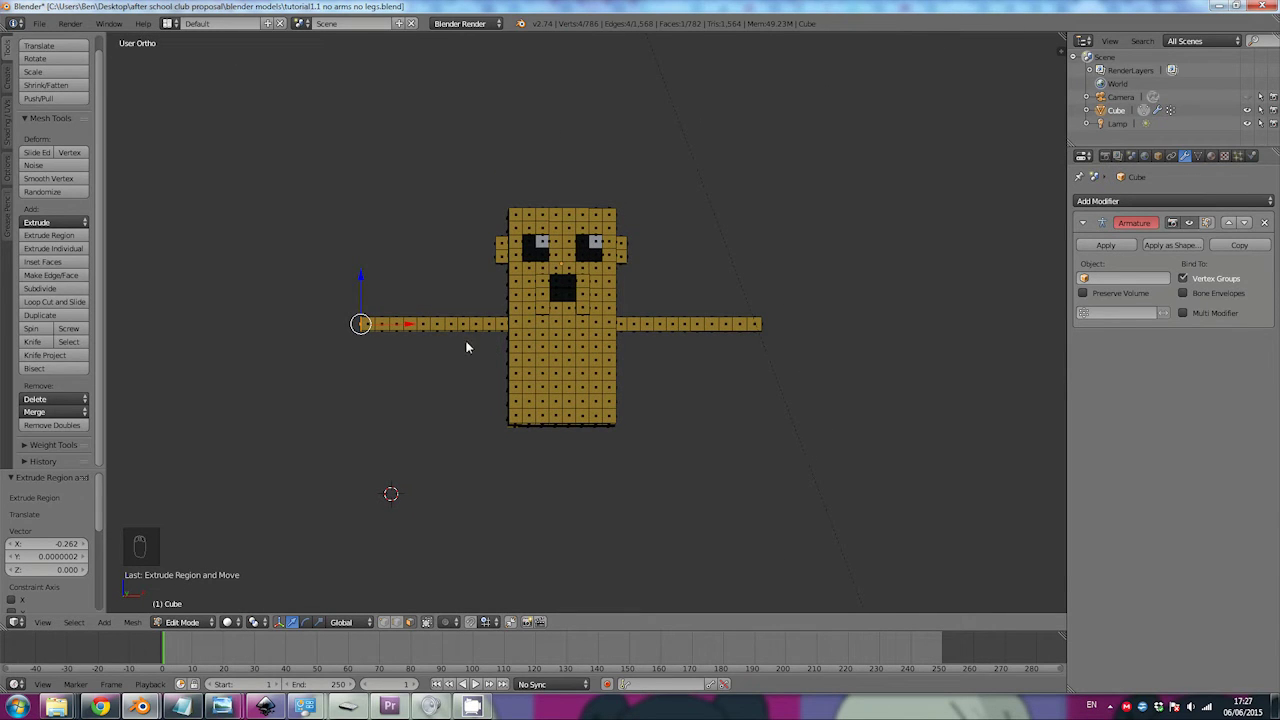
key(KP_3)
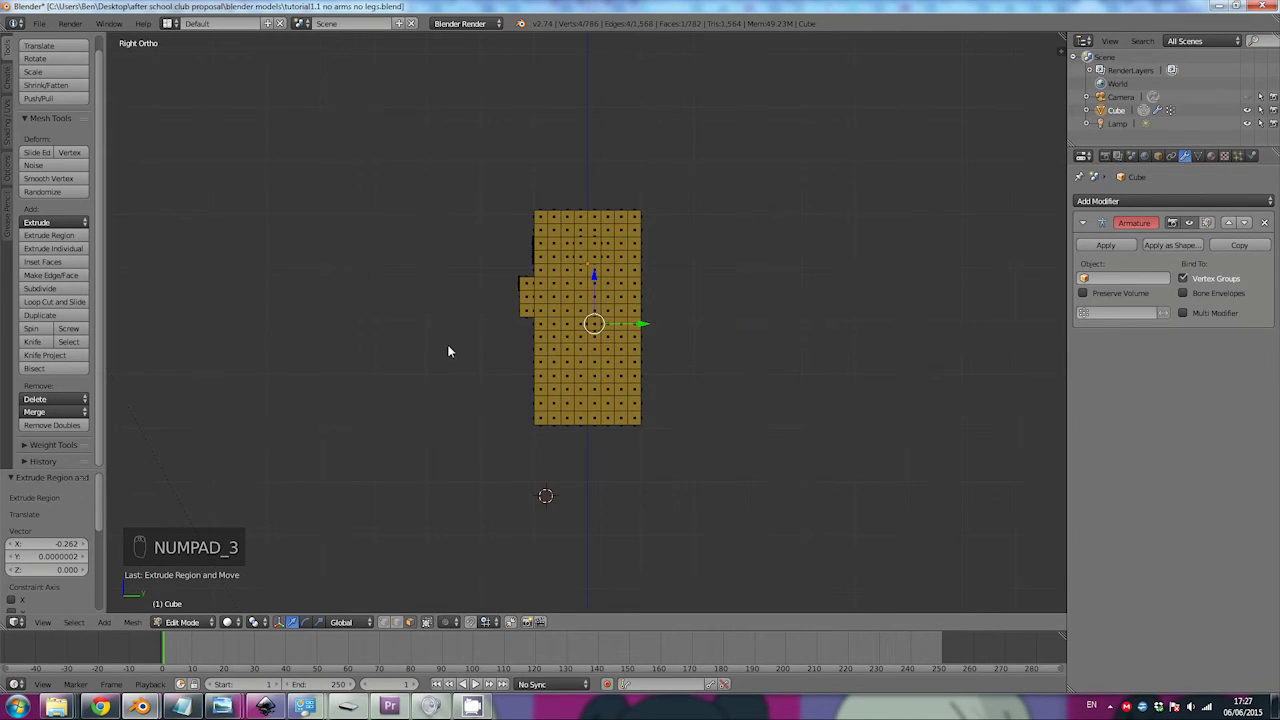
key(KP_1)
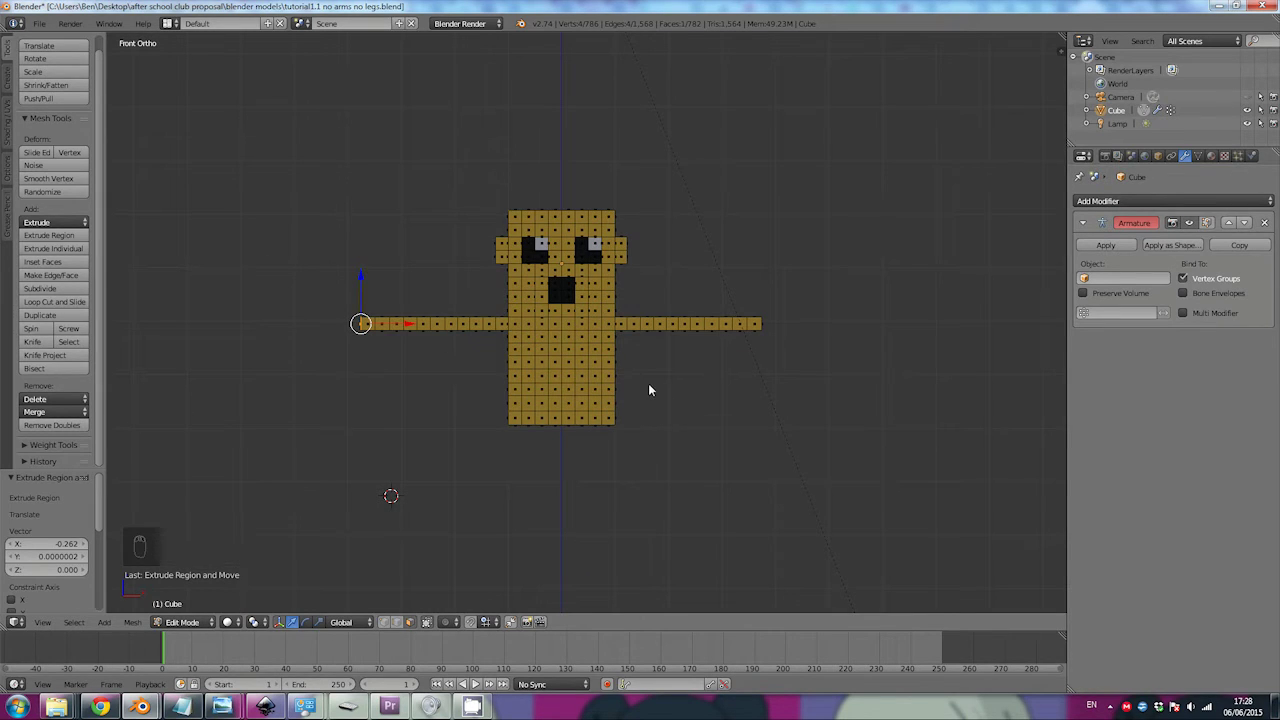
Step: Examine the character's head and limbs in the t-shirt and front reference images and in the finished model in the other Blender window
right_click(605, 395)
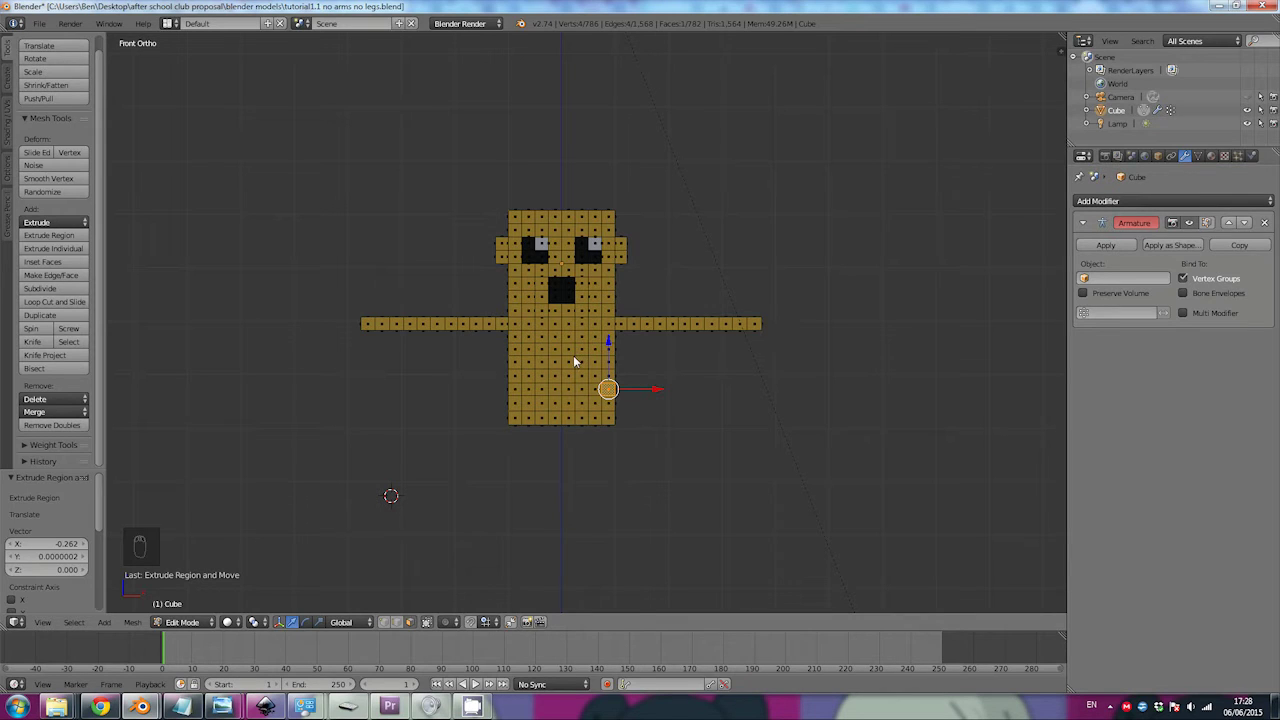
middle_drag(543, 223, 557, 256)
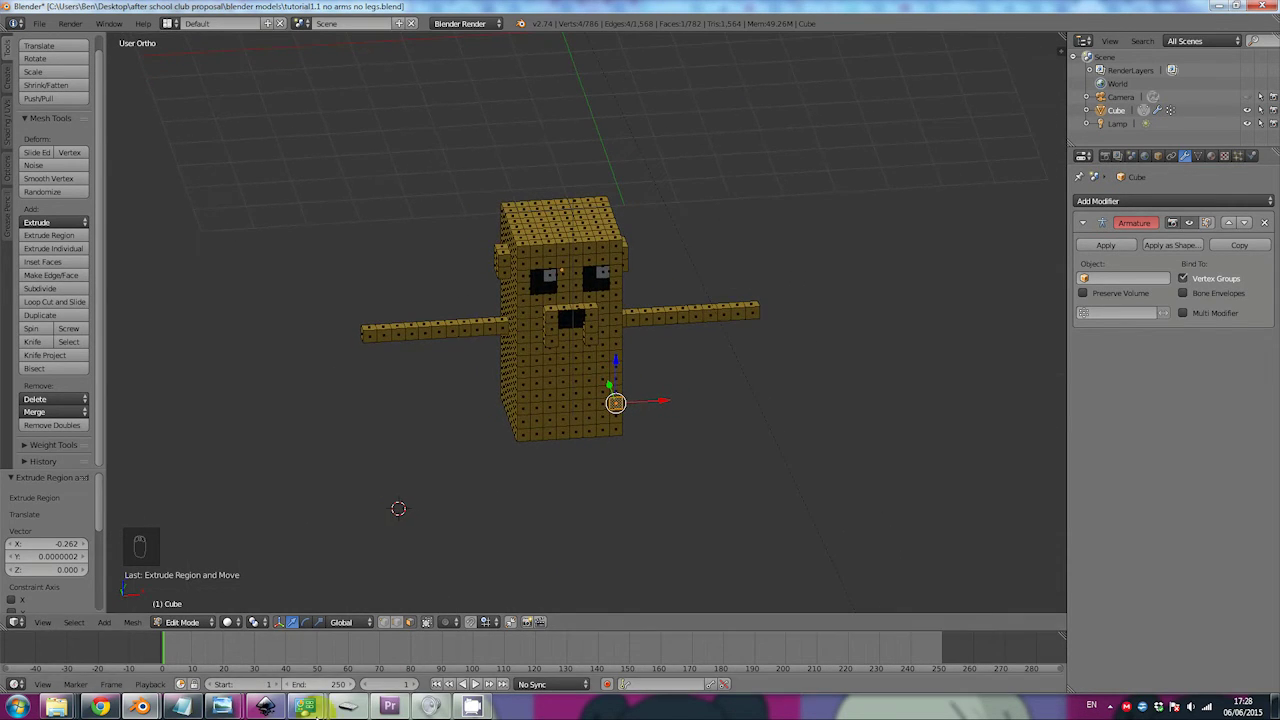
mouse_move(221, 706)
click(295, 625)
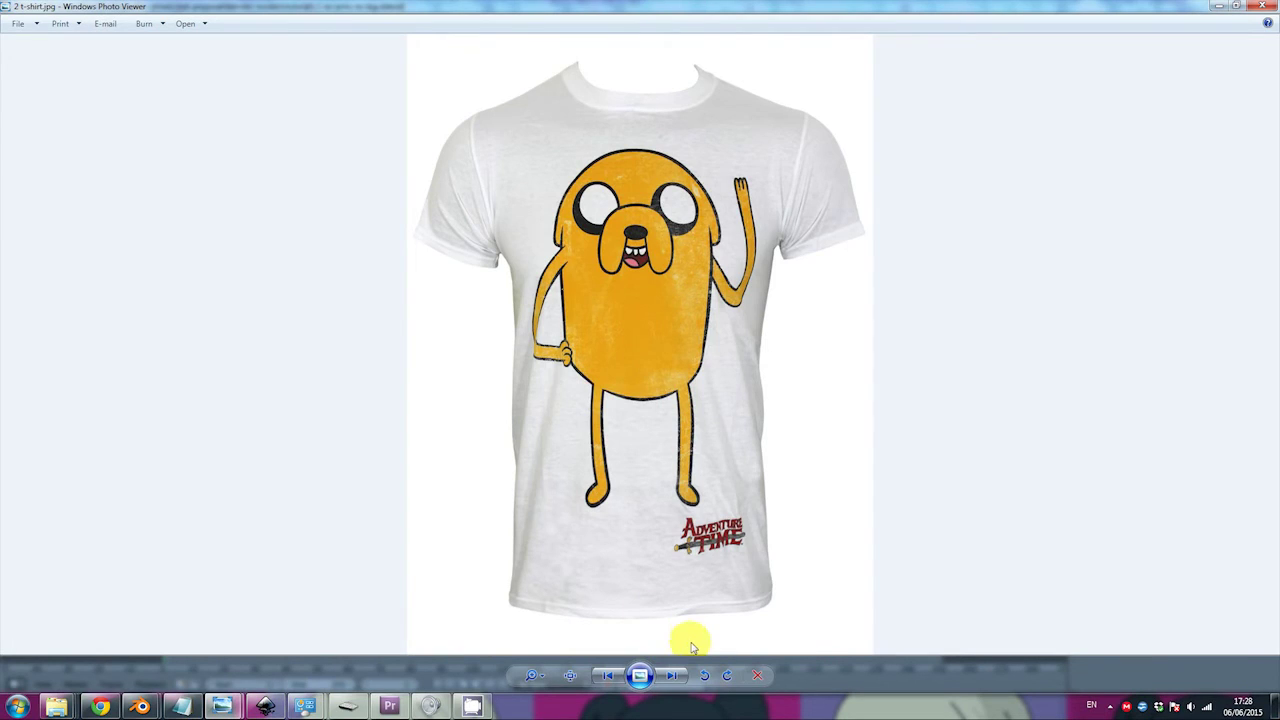
click(677, 677)
click(677, 677)
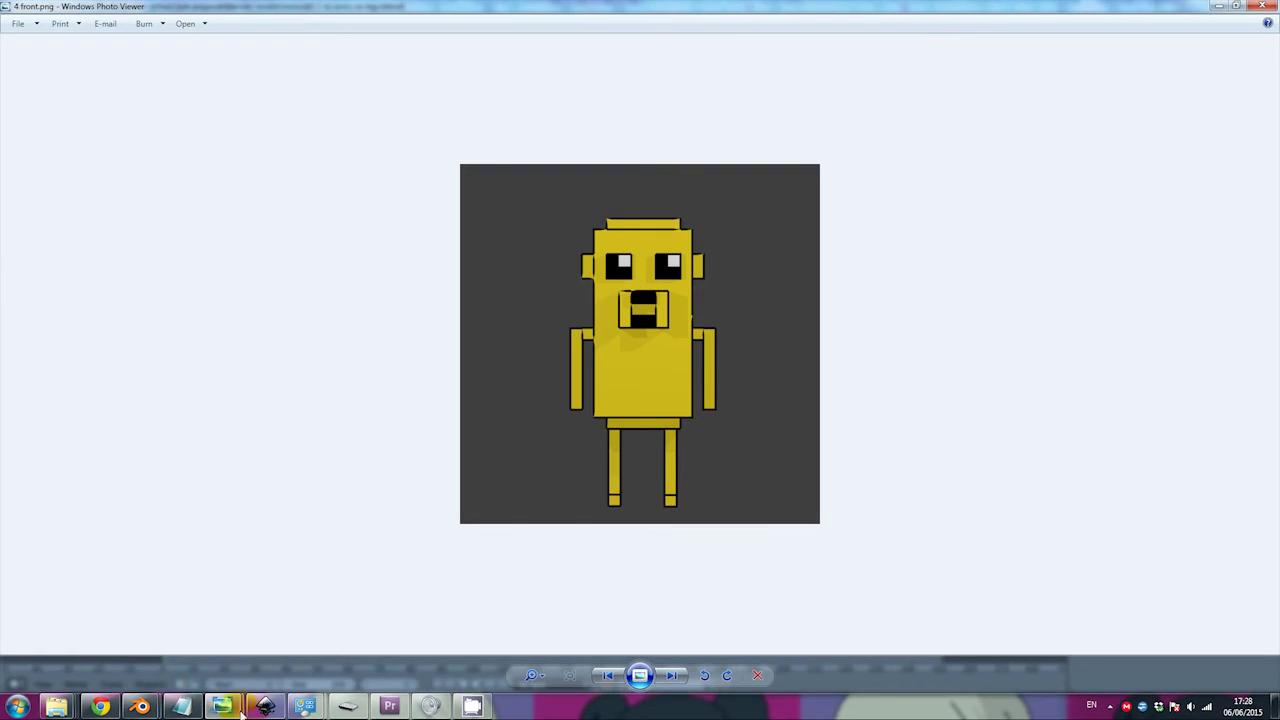
mouse_move(143, 708)
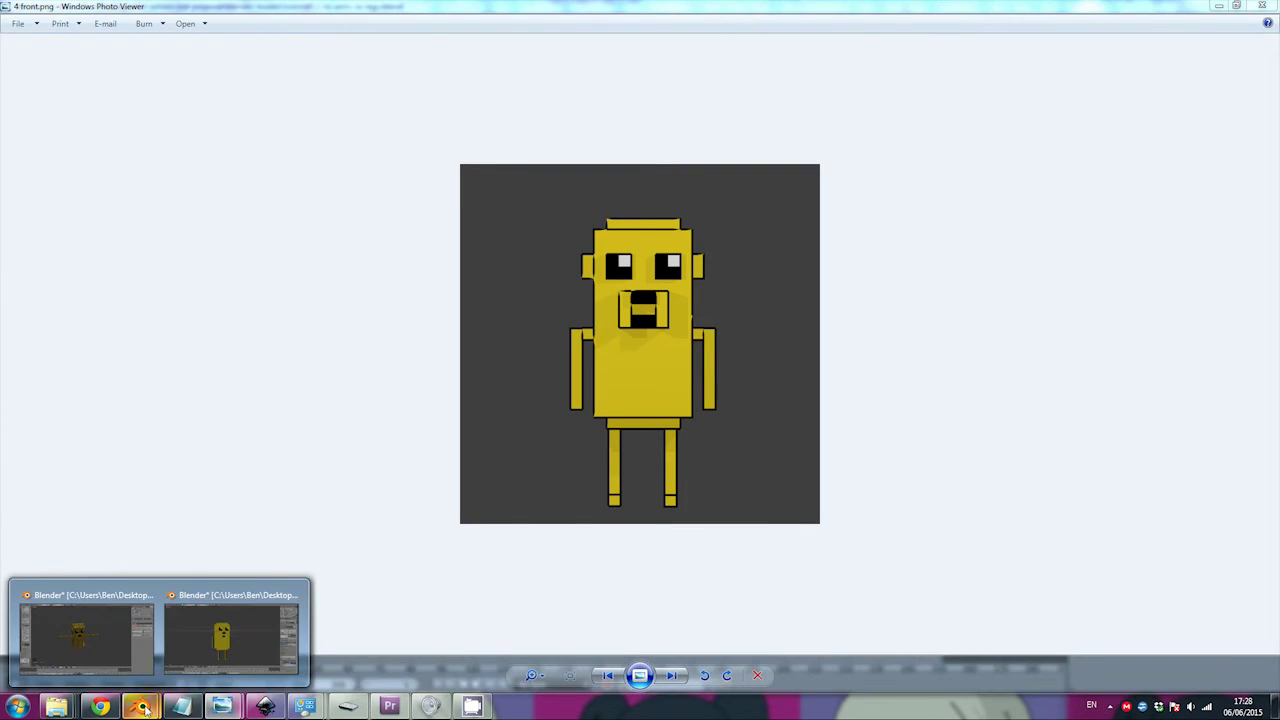
click(200, 640)
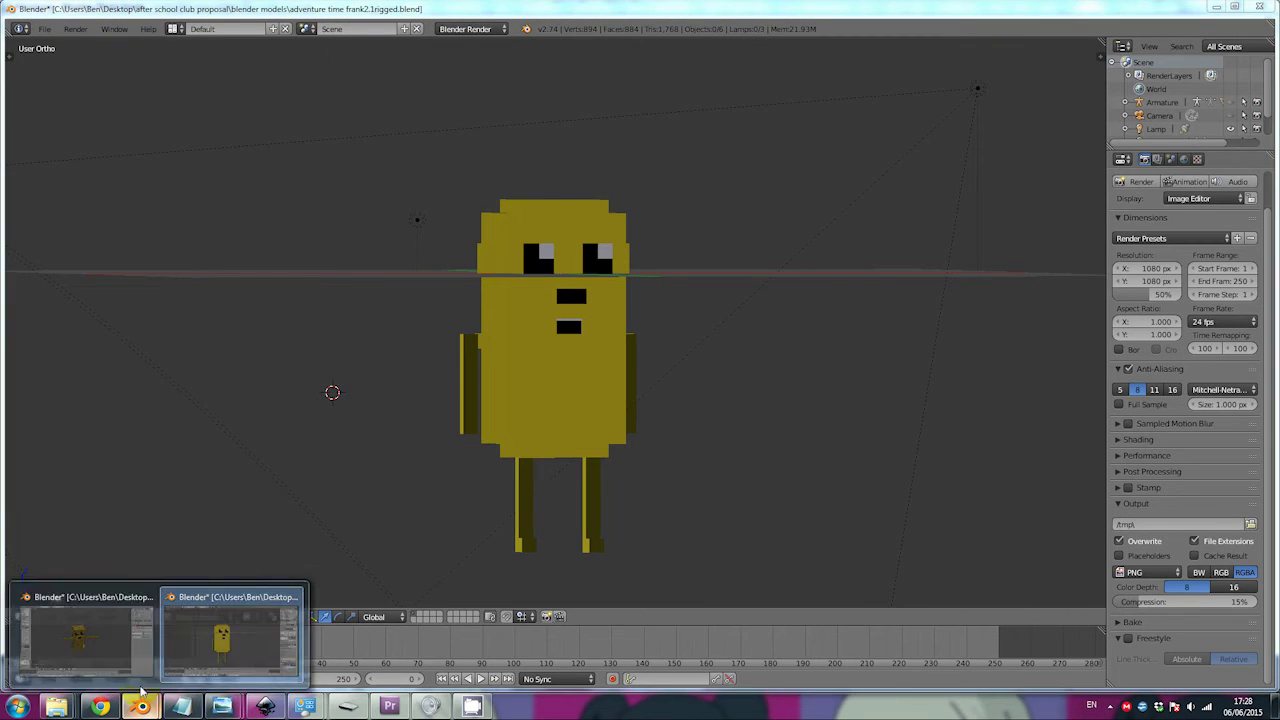
click(108, 648)
Step: Return to the model being built, show it in the top orthographic view, and deselect all faces
middle_drag(572, 261, 557, 333)
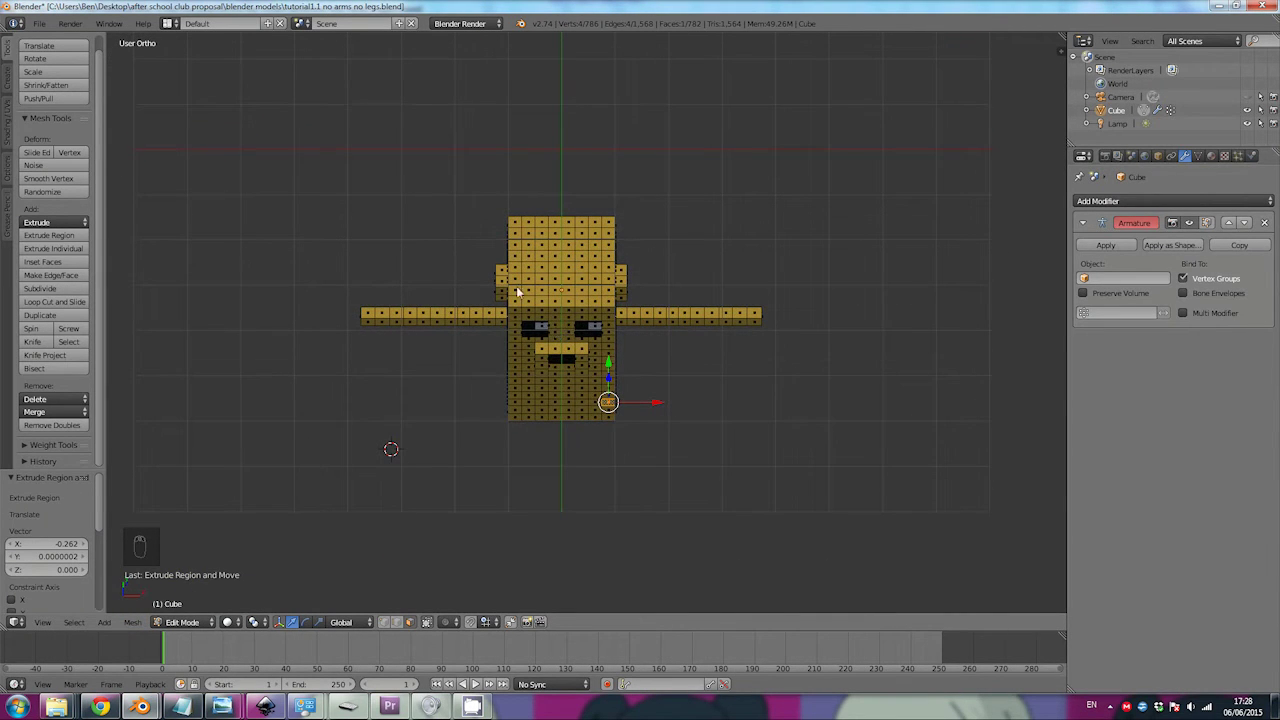
click(45, 622)
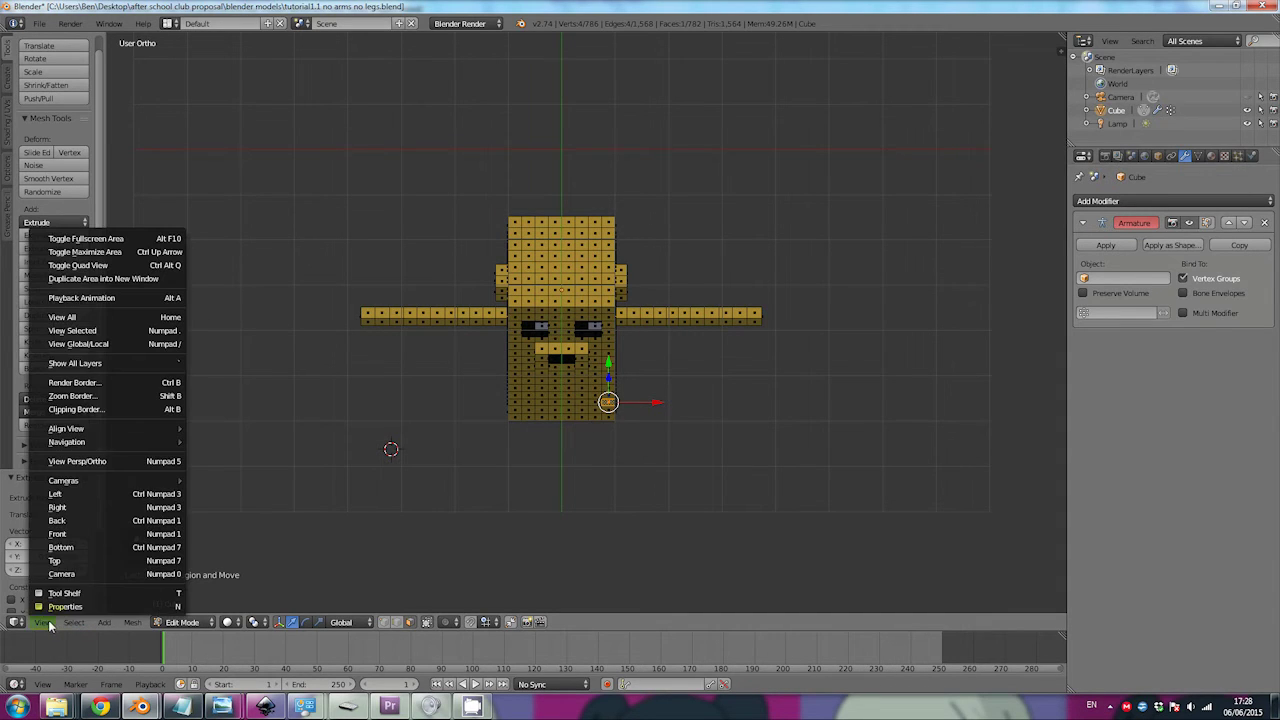
click(55, 561)
right_click(527, 291)
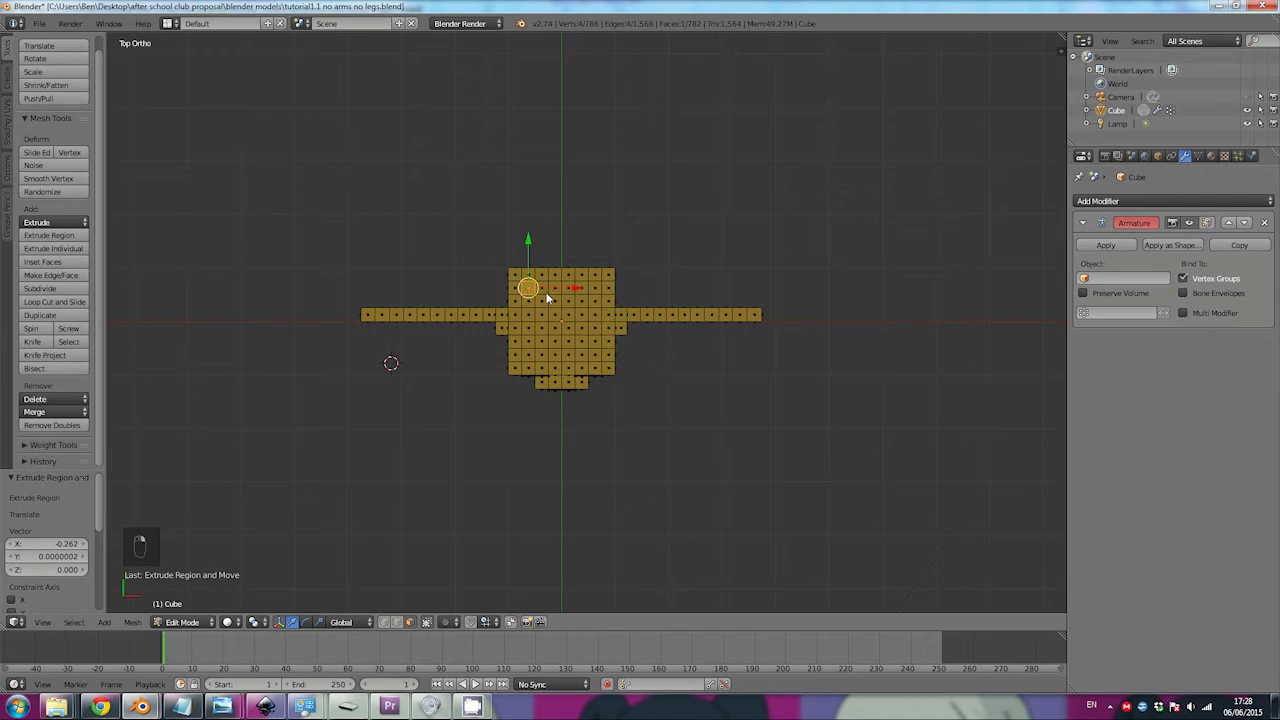
key(a)
key(a)
key(a)
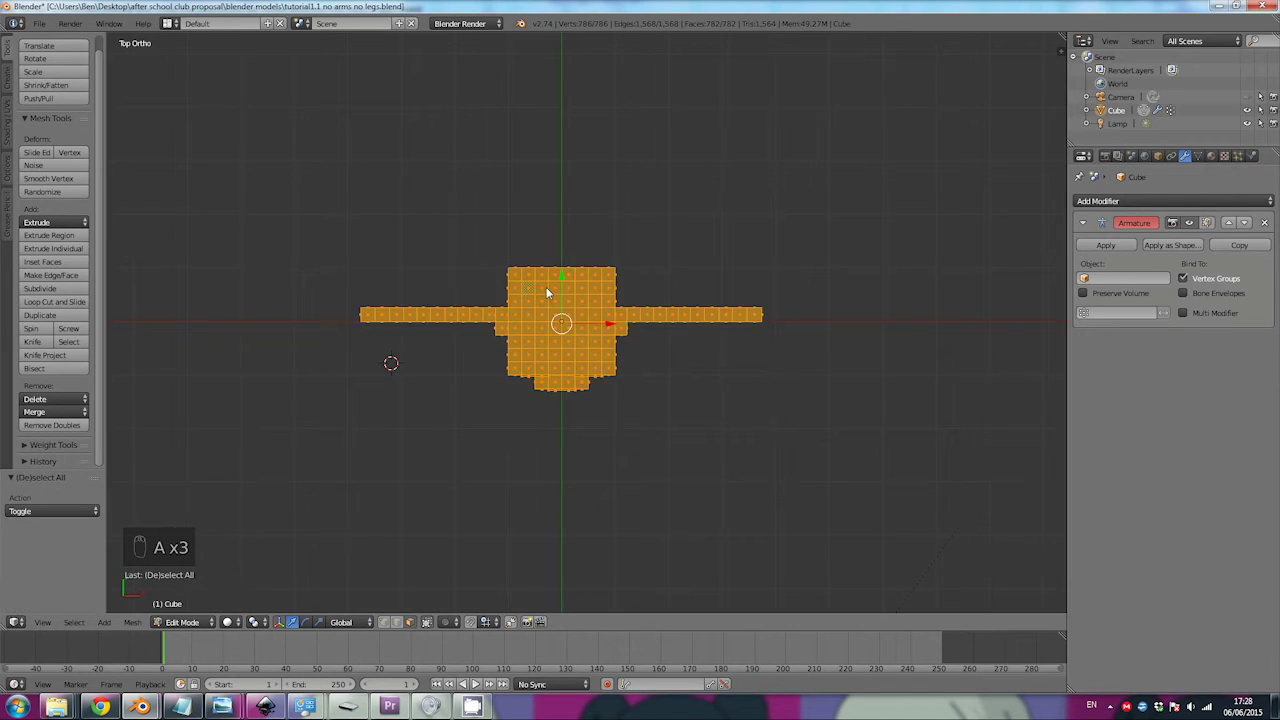
key(a)
Step: Select the square ring of faces one row in from the edge on top of the head, six faces per side
right_click(527, 289)
shift+right_click(541, 288)
shift+right_click(553, 289)
shift+right_click(566, 291)
shift+right_click(579, 293)
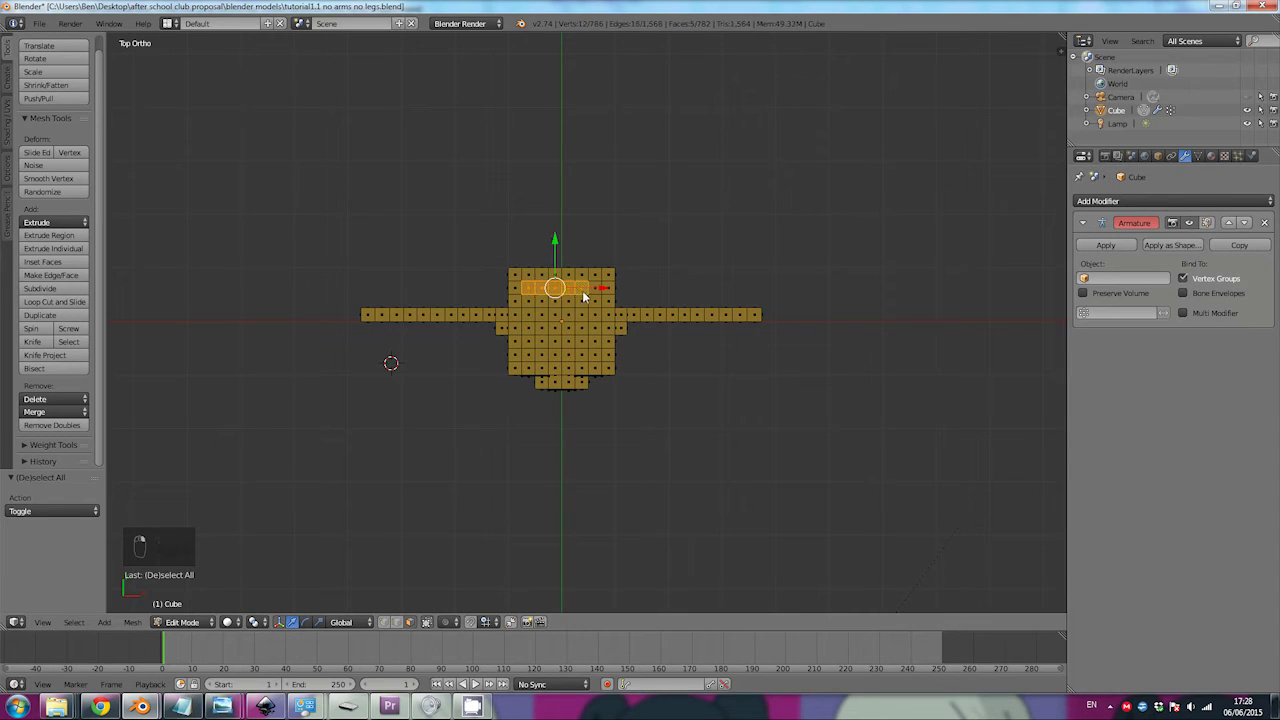
shift+right_click(593, 289)
shift+right_click(594, 301)
shift+right_click(593, 326)
shift+right_click(596, 340)
shift+right_click(594, 354)
shift+right_click(580, 355)
shift+right_click(565, 355)
shift+right_click(552, 355)
shift+right_click(539, 355)
shift+right_click(528, 355)
shift+right_click(528, 341)
shift+right_click(528, 328)
shift+right_click(527, 315)
shift+right_click(528, 301)
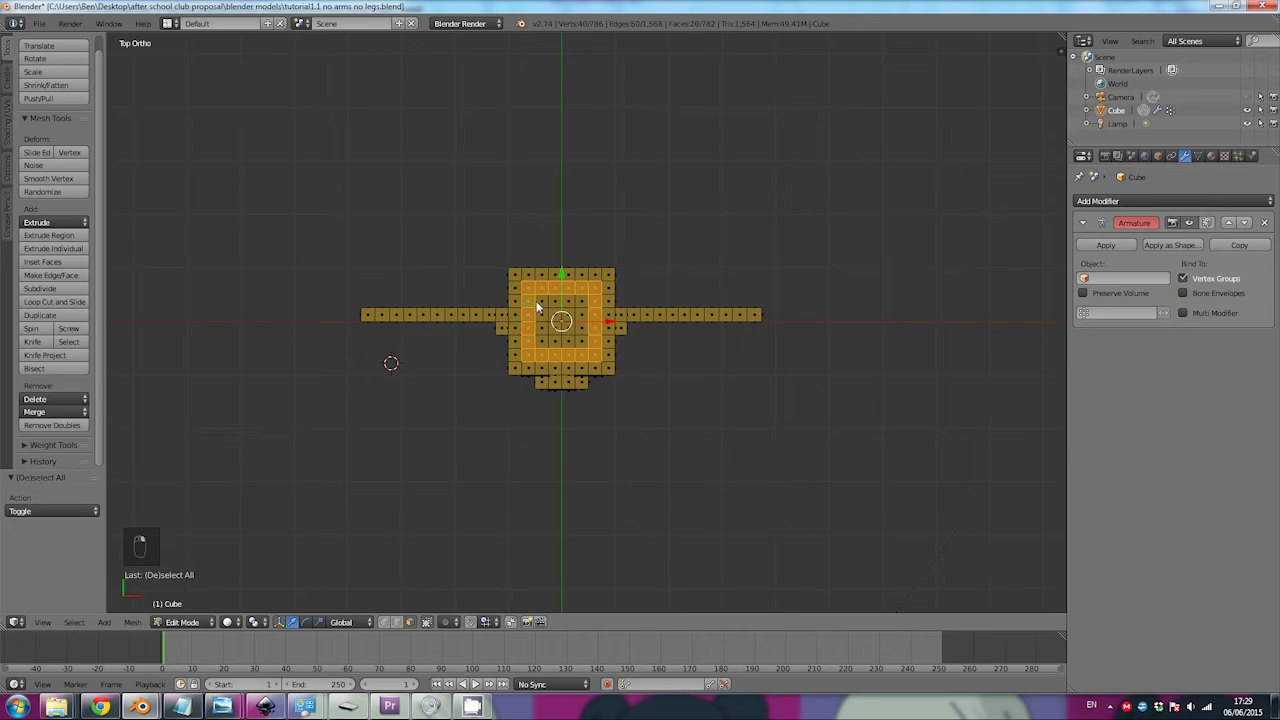
Step: Add the faces inside the ring to the selection so the whole six-by-six block on the head's top is selected
shift+right_click(555, 302)
shift+right_click(577, 304)
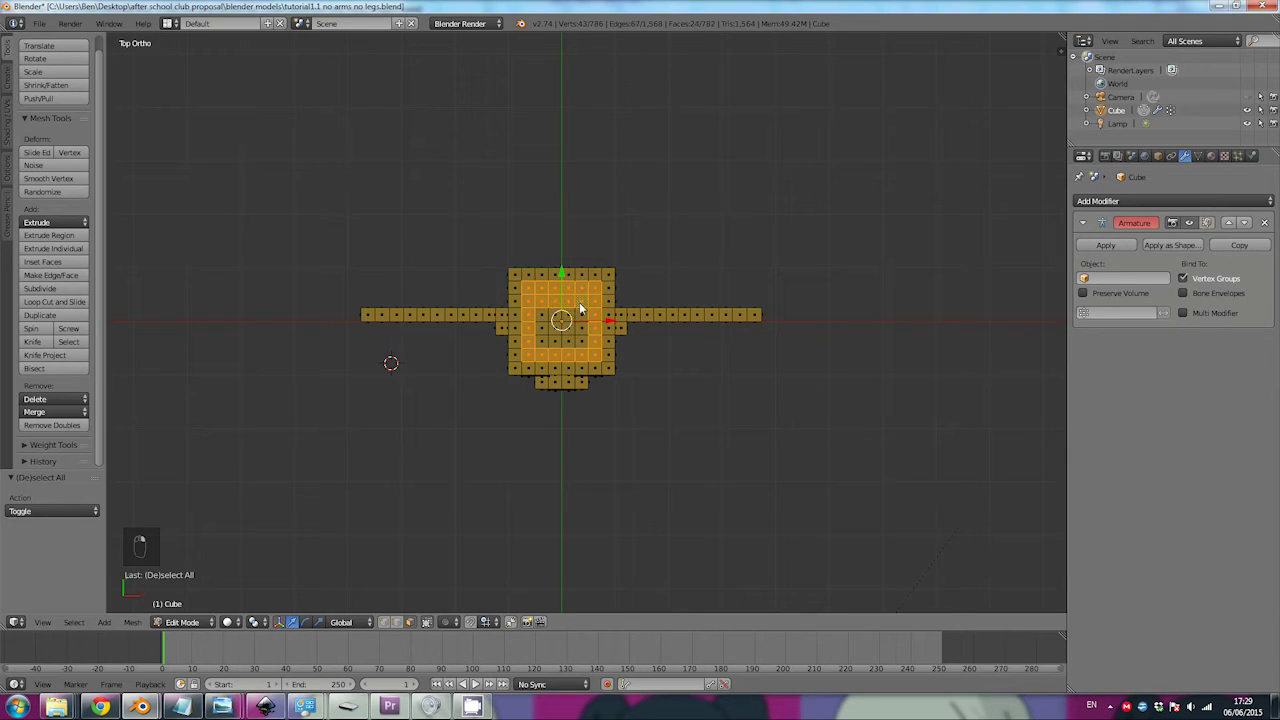
shift+right_click(565, 317)
shift+right_click(548, 320)
shift+right_click(556, 329)
shift+right_click(569, 329)
shift+right_click(581, 331)
shift+right_click(572, 342)
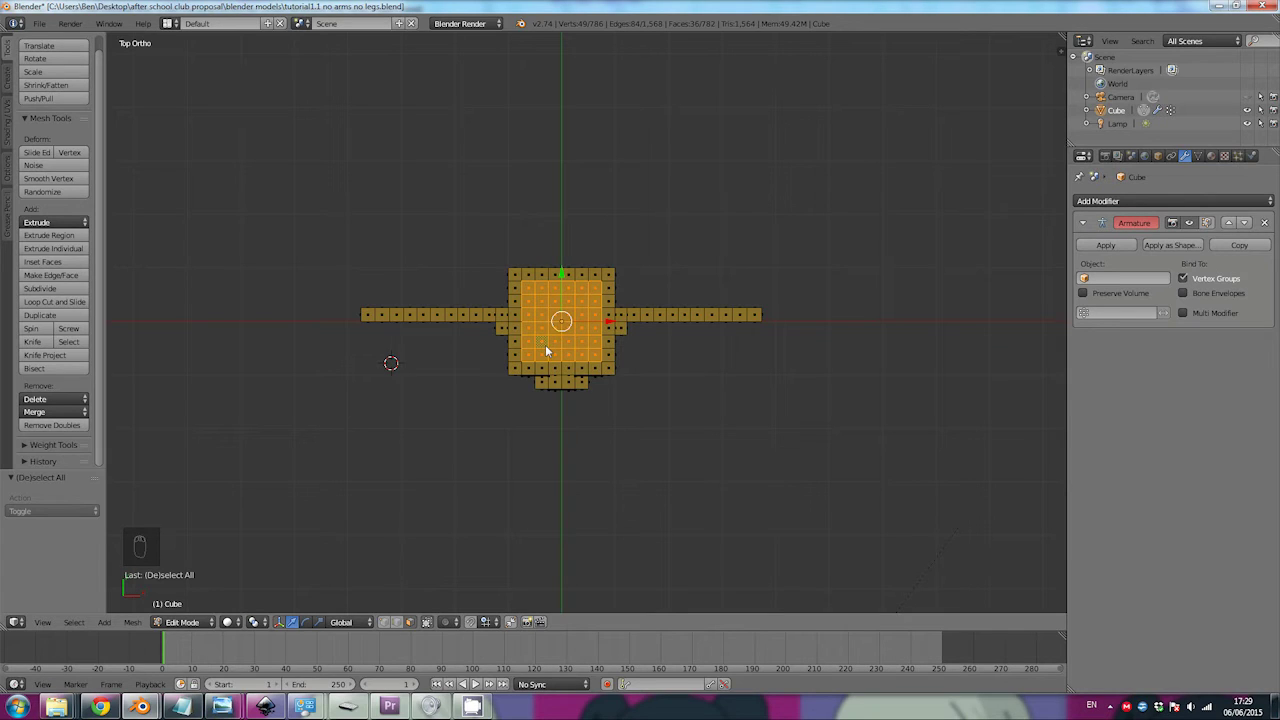
Step: In the front orthographic view, move the selected top faces up about 0.2 along Z, and inspect the raised head from the side
click(44, 621)
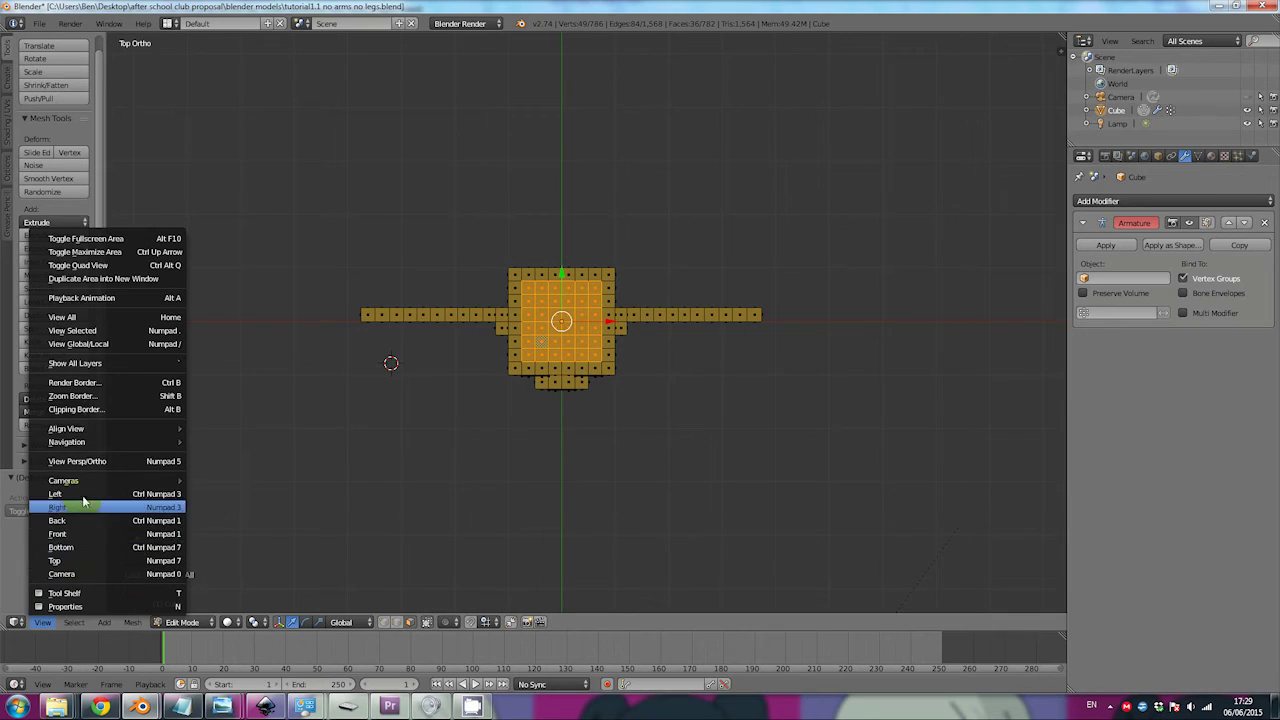
click(81, 532)
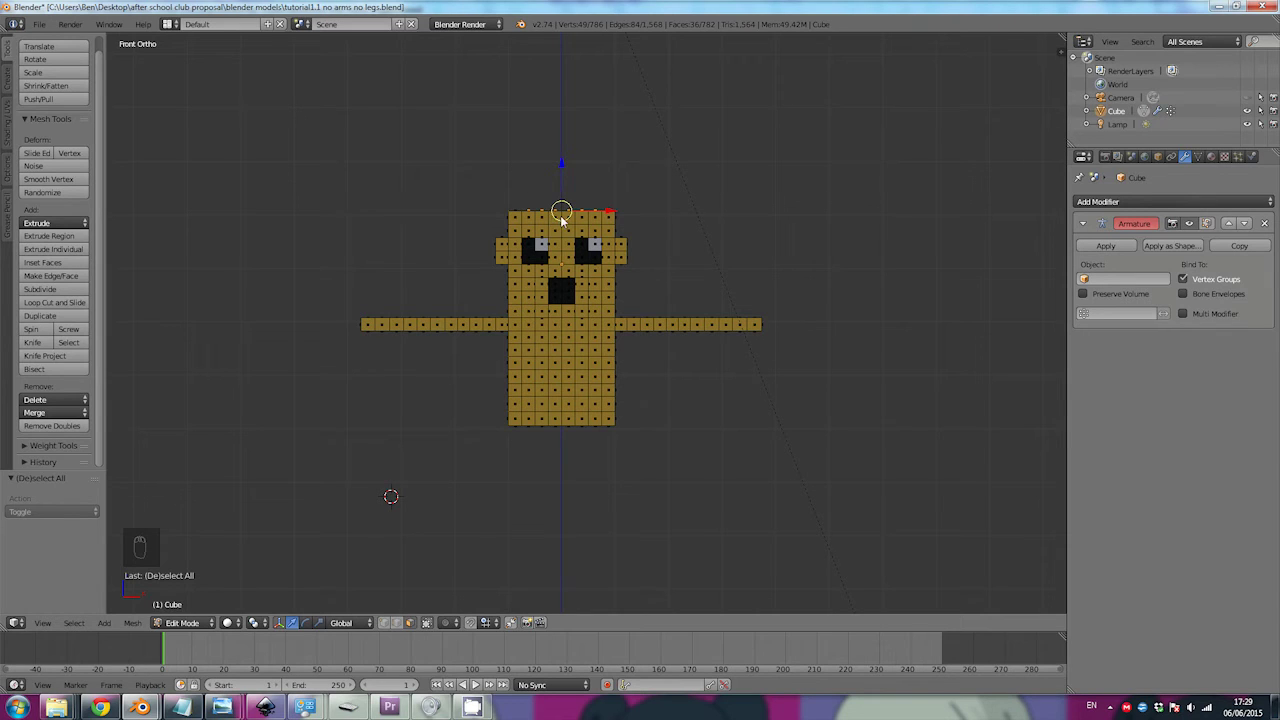
key(g)
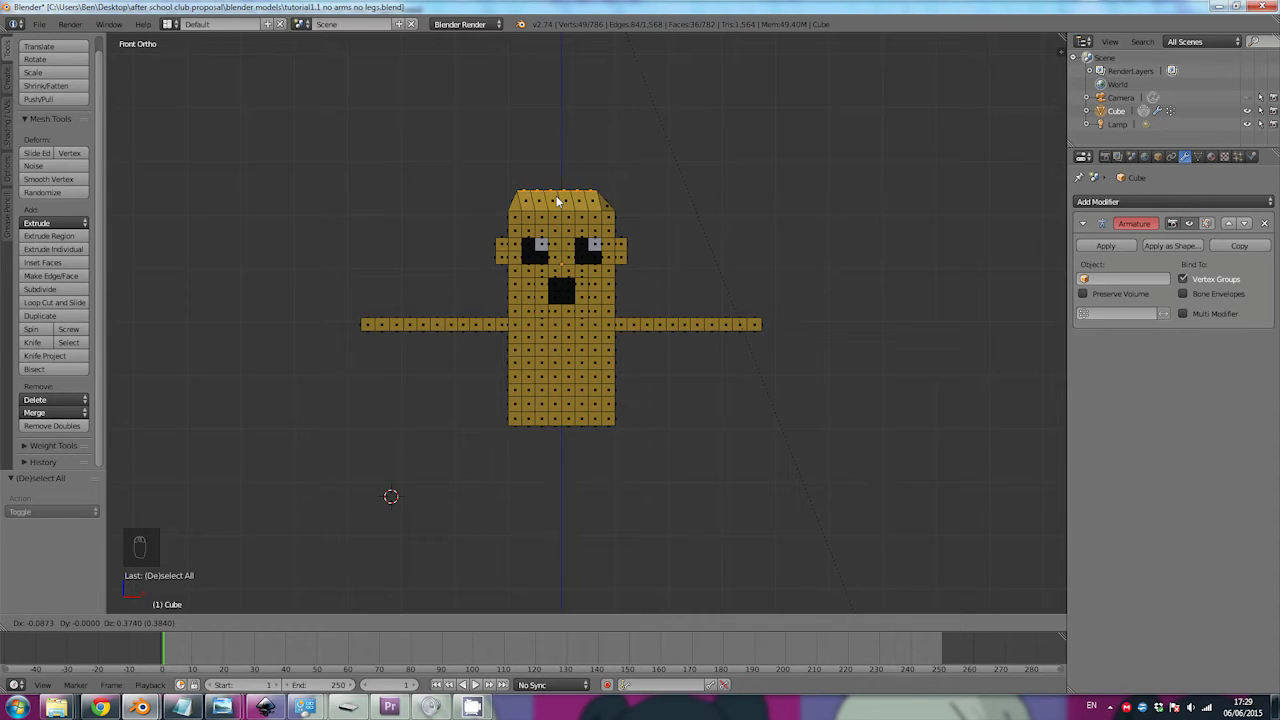
key(z)
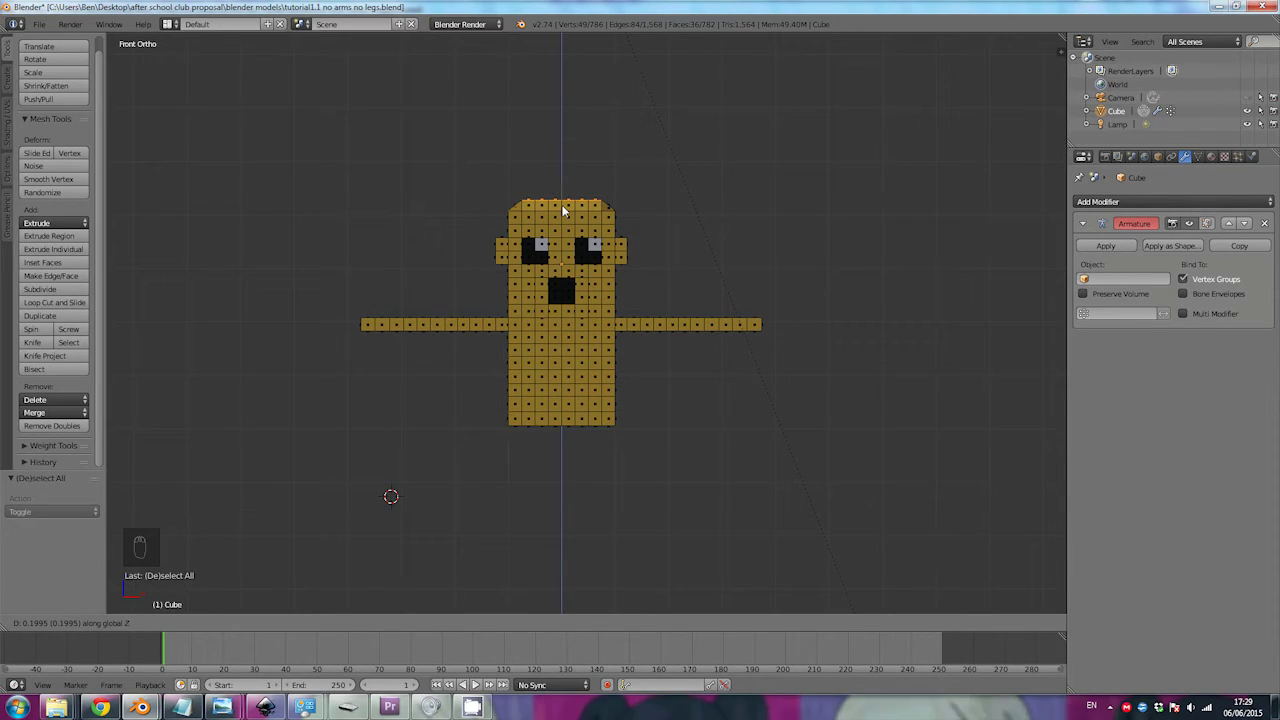
click(563, 210)
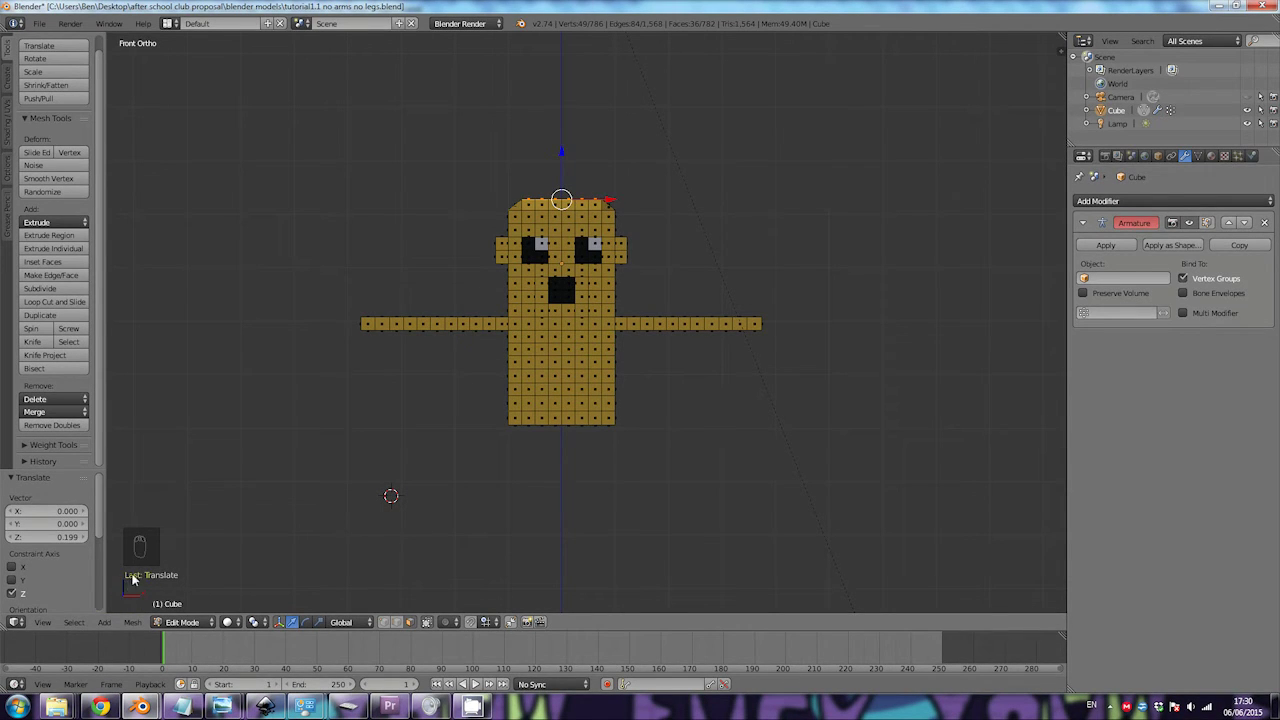
middle_drag(140, 597, 210, 587)
middle_drag(135, 608, 175, 596)
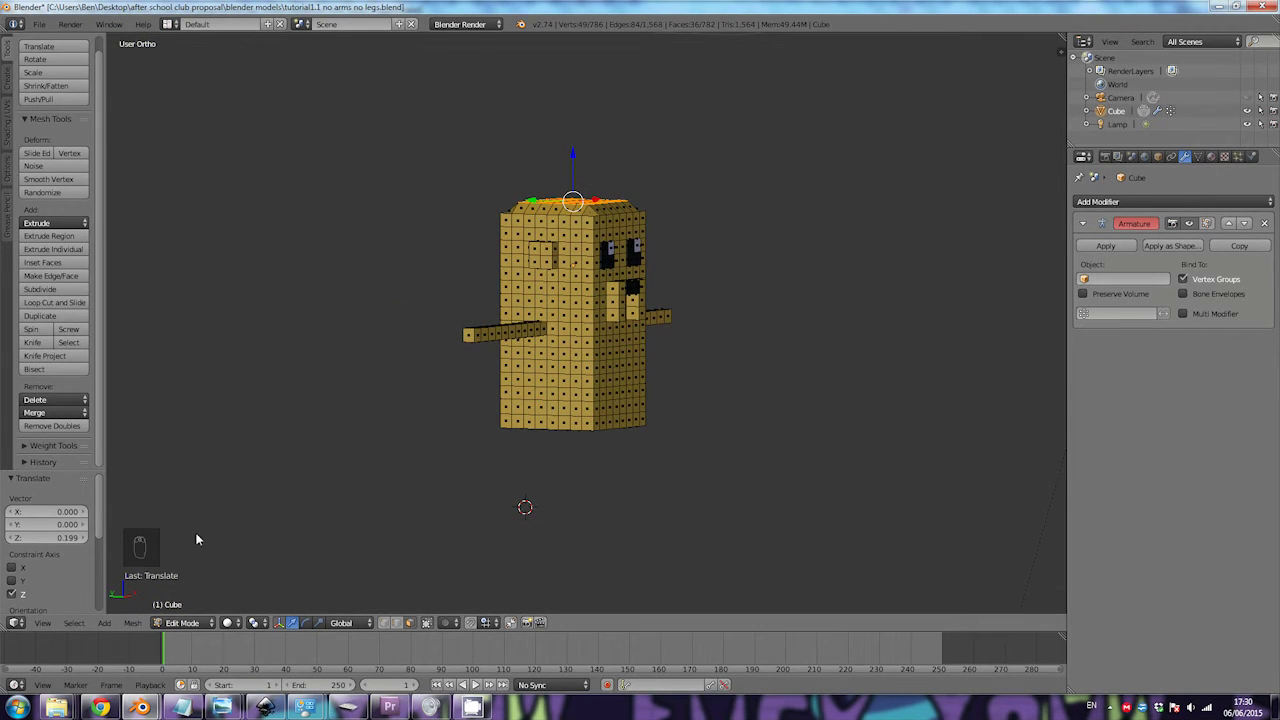
Step: In the bottom orthographic view, select two underside faces in the fourth row from the front, one column in from each side
middle_drag(479, 382, 382, 372)
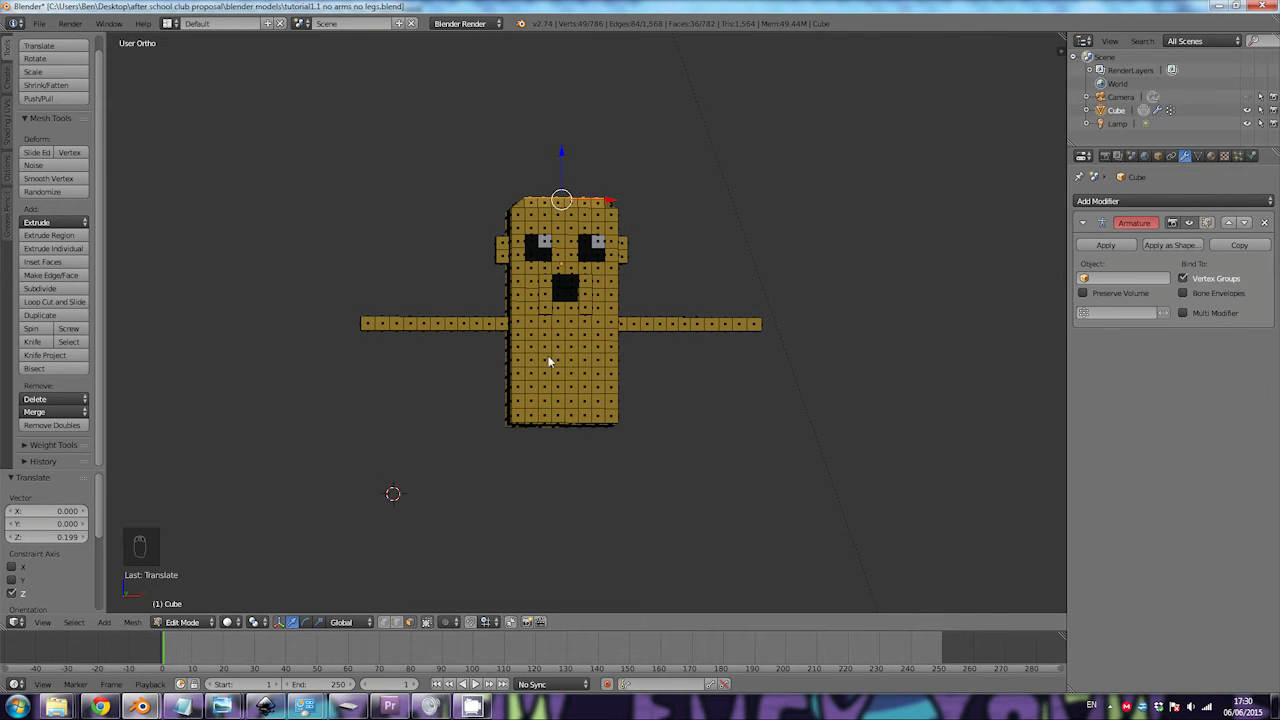
middle_drag(545, 358, 463, 423)
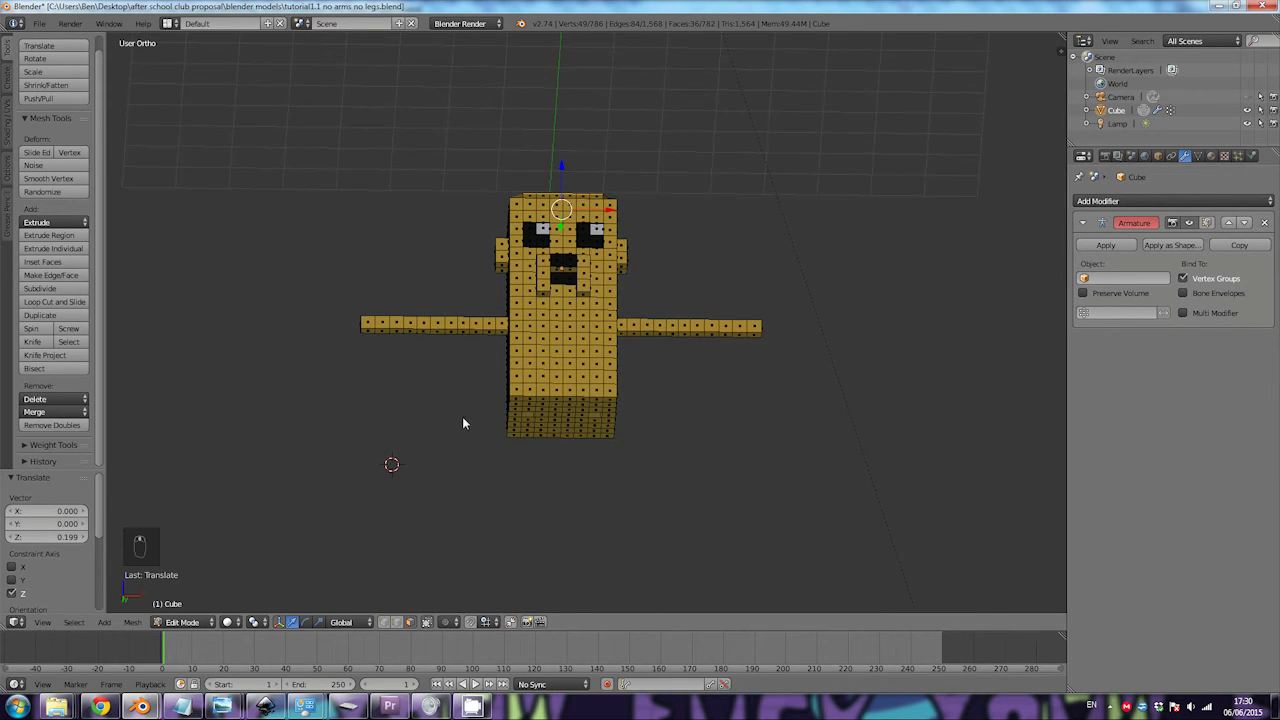
click(43, 622)
click(75, 549)
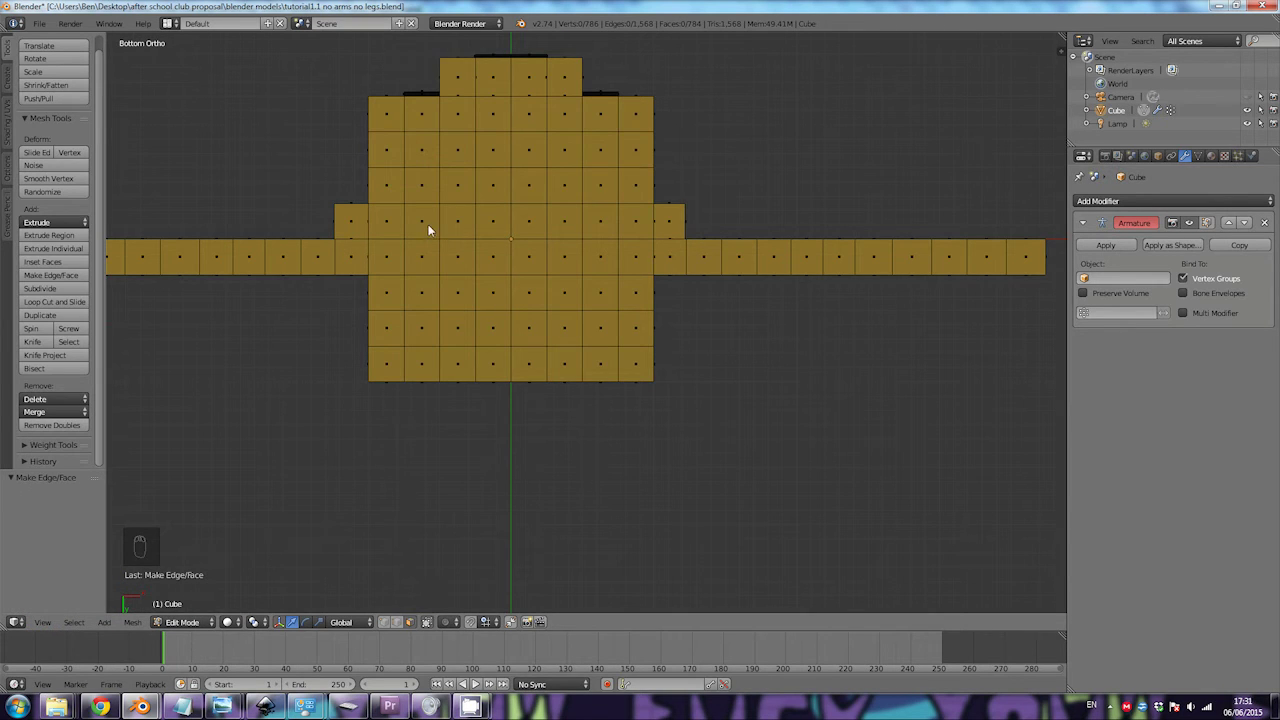
shift+right_click(601, 226)
key(ctrl+alt+w)
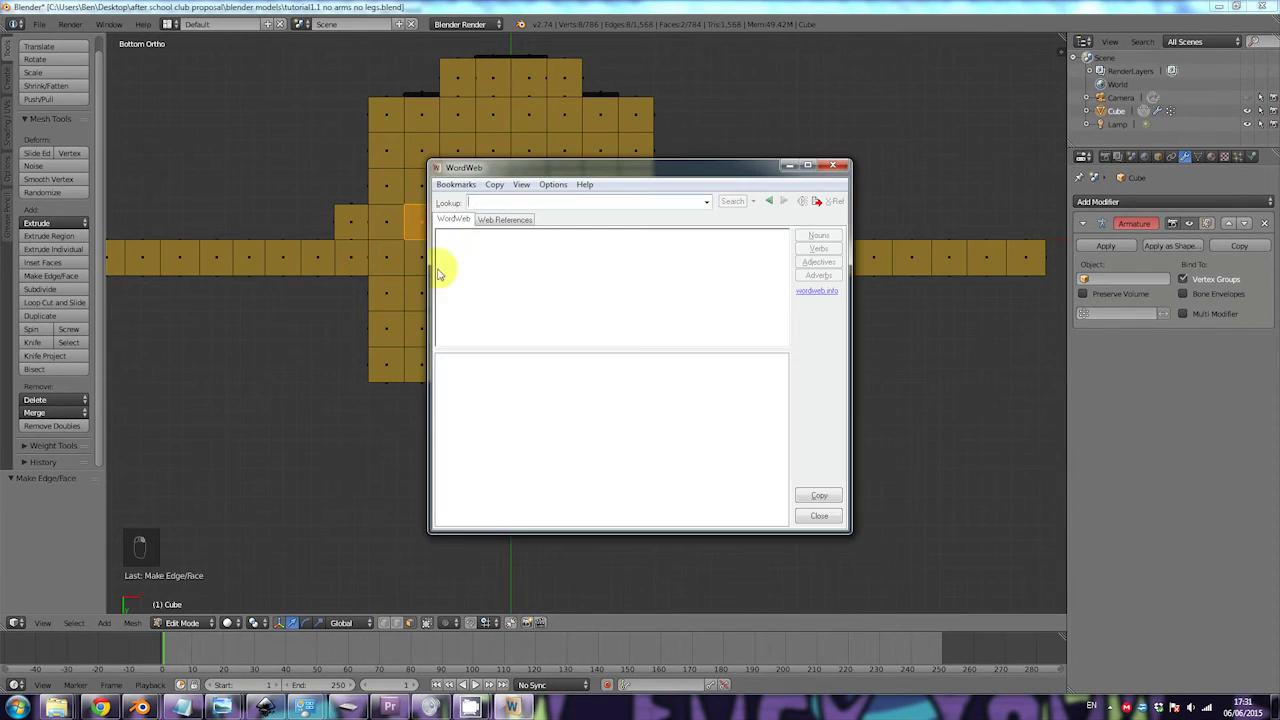
click(829, 168)
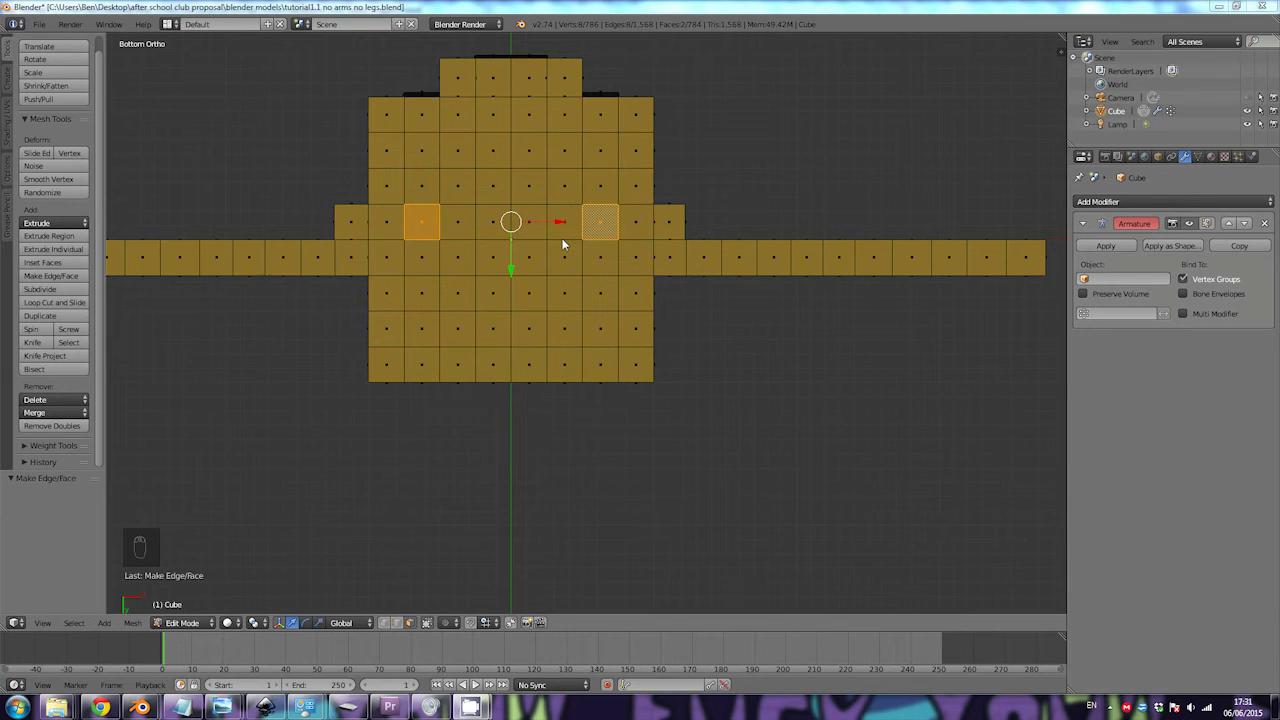
Step: Extend the selection on the body's underside to the whole six-by-six block of faces inside the outer row
click(43, 622)
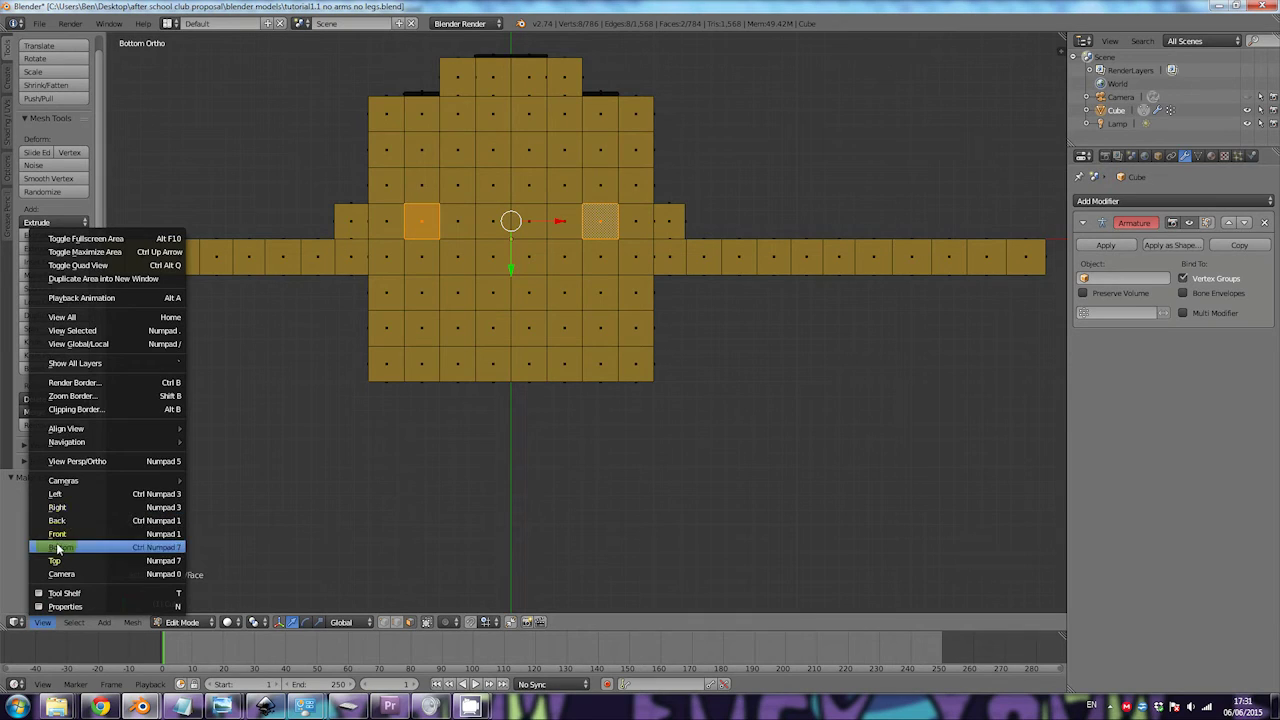
click(59, 530)
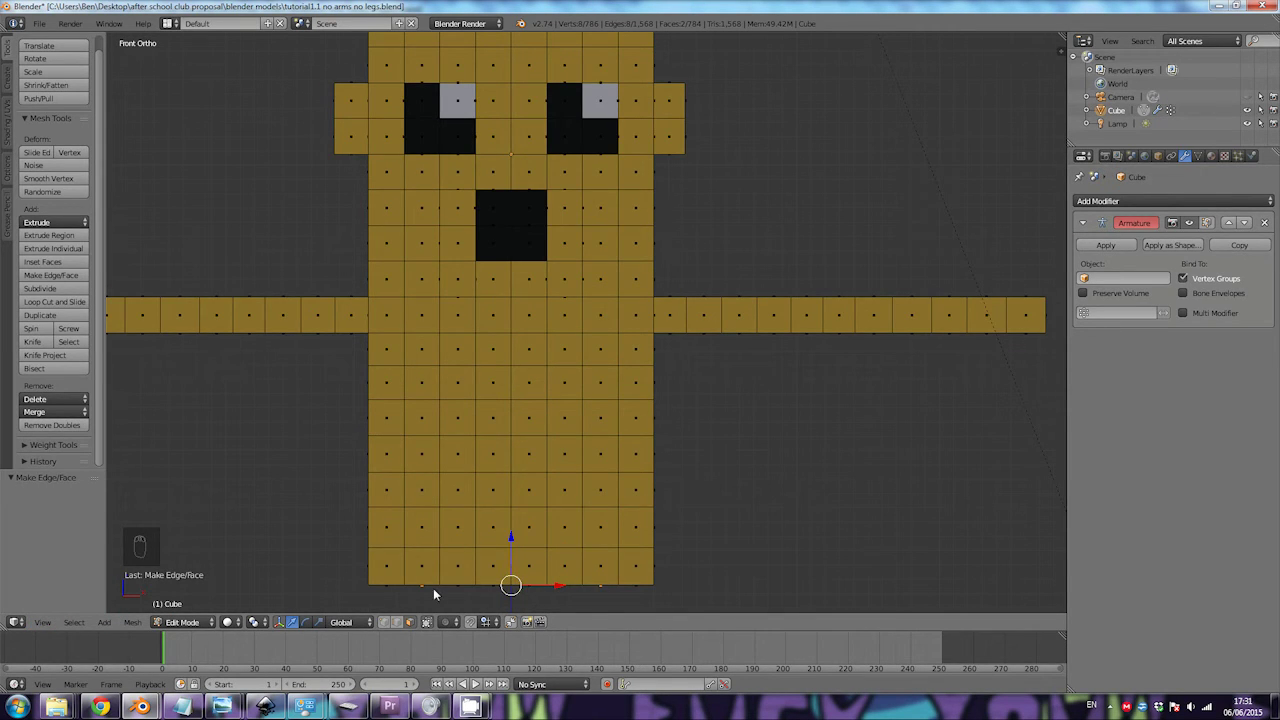
scroll(515, 592, down, 1)
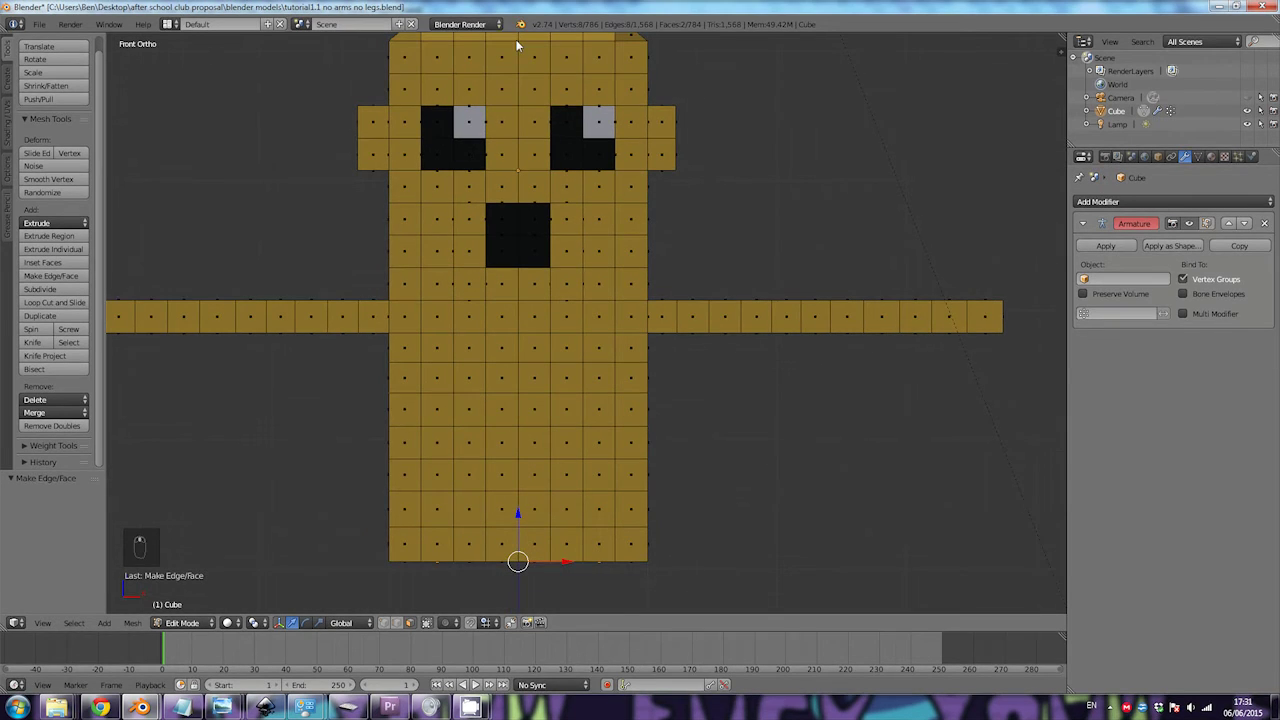
scroll(480, 265, down, 4)
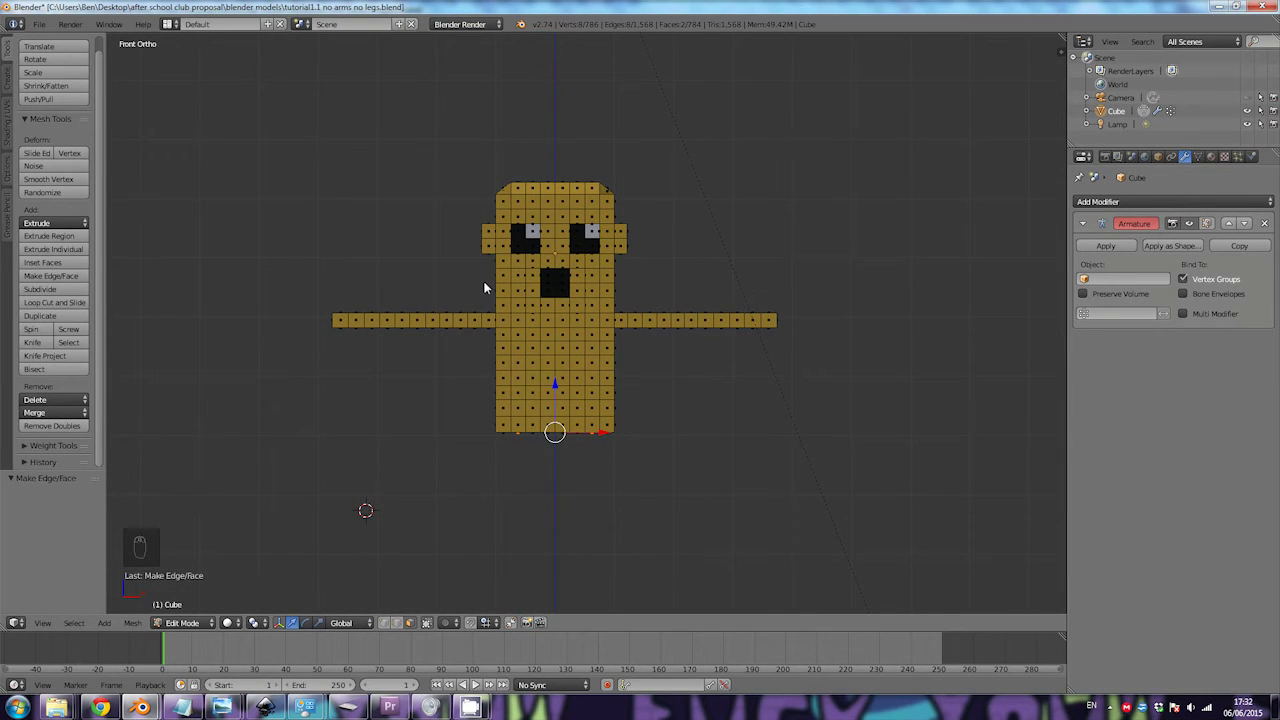
middle_drag(545, 368, 575, 233)
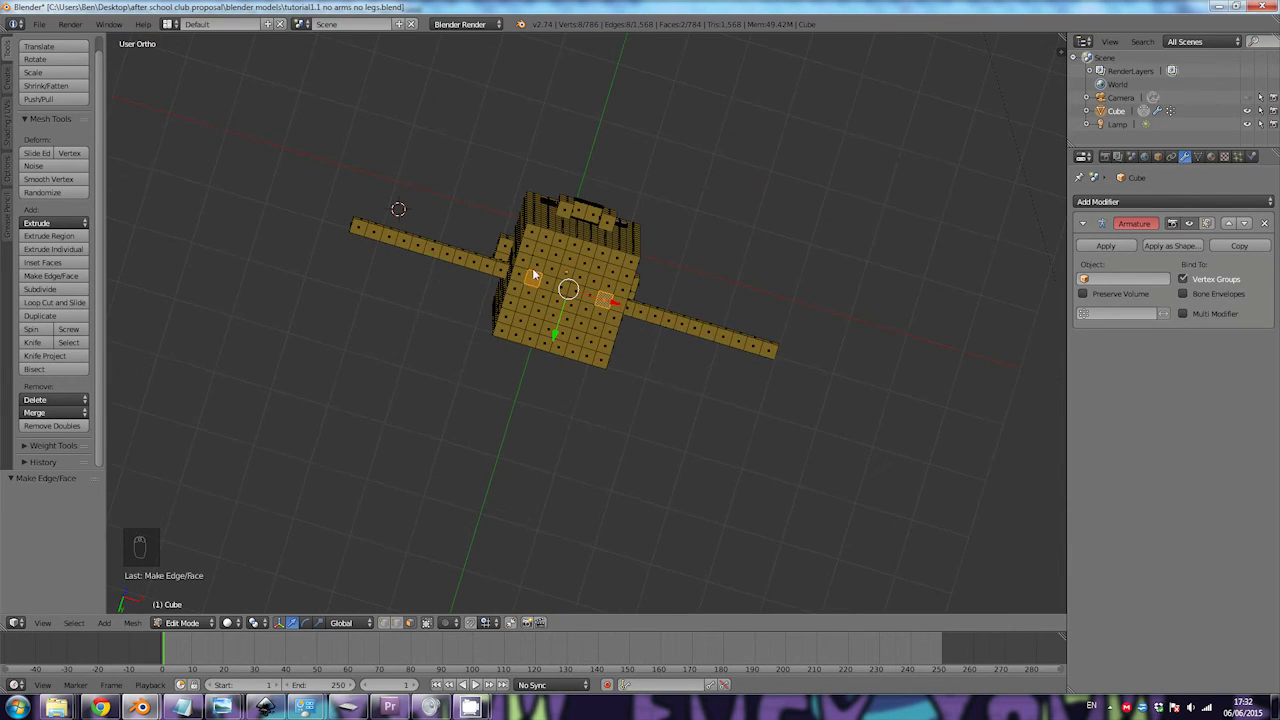
shift+click(534, 263)
shift+click(541, 250)
shift+click(577, 264)
shift+click(598, 268)
shift+click(590, 262)
shift+click(614, 276)
shift+click(606, 286)
shift+click(579, 285)
shift+click(548, 278)
shift+click(534, 286)
shift+click(528, 294)
shift+click(522, 308)
shift+click(521, 324)
shift+click(535, 327)
shift+click(551, 331)
shift+click(563, 337)
shift+click(578, 340)
shift+click(585, 338)
shift+click(594, 329)
shift+click(598, 316)
shift+click(583, 312)
shift+click(581, 324)
shift+click(585, 296)
shift+click(573, 292)
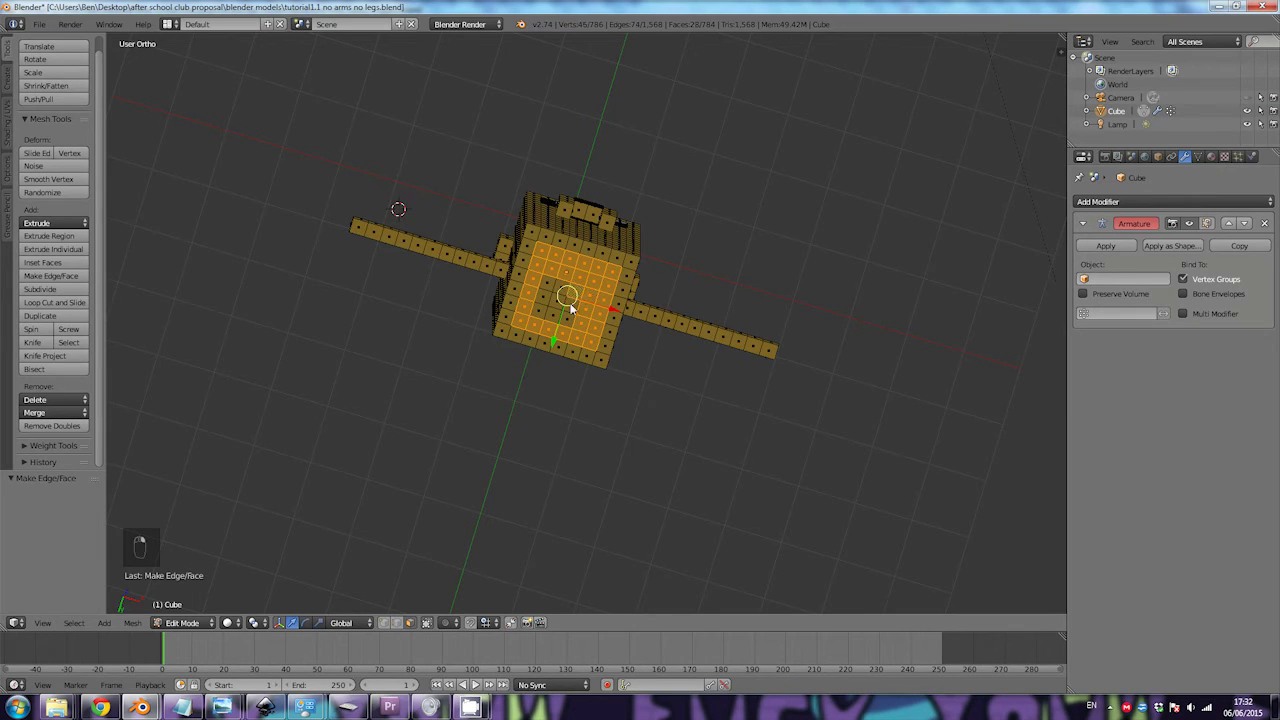
shift+click(569, 316)
shift+click(561, 323)
shift+click(557, 306)
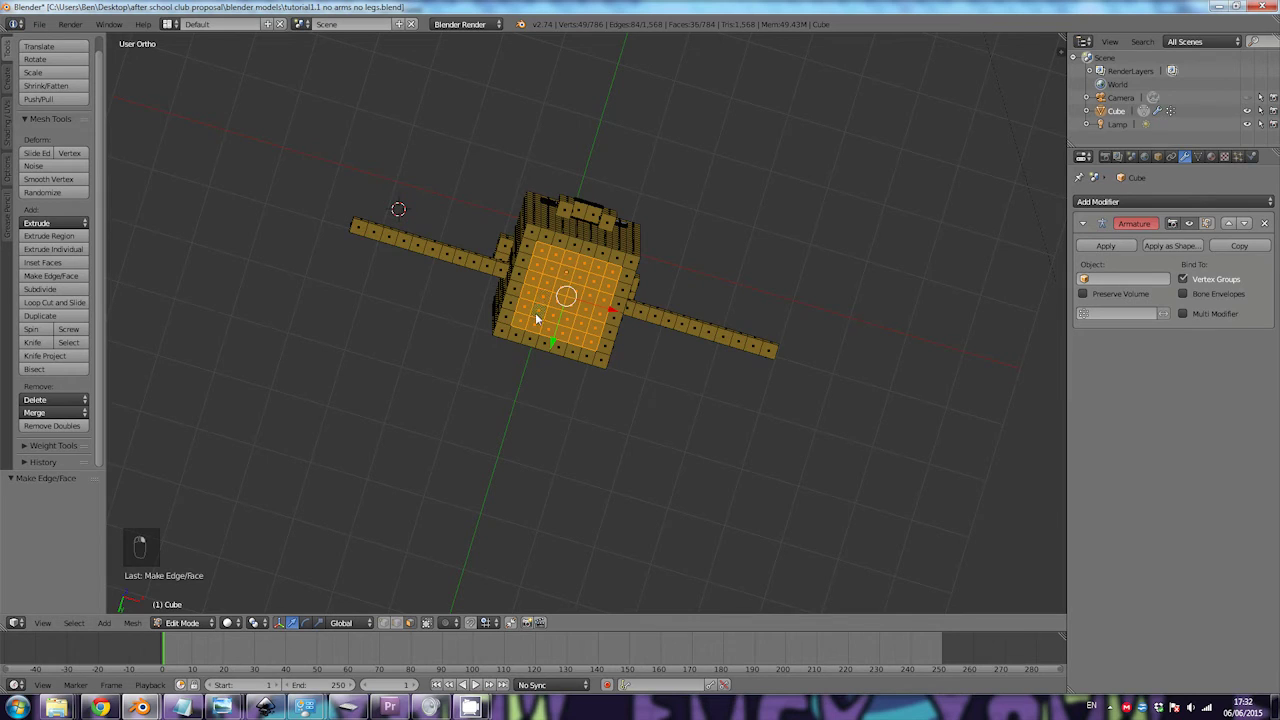
Step: In the front orthographic view, move the selected underside faces down 0.225 along Z
click(43, 622)
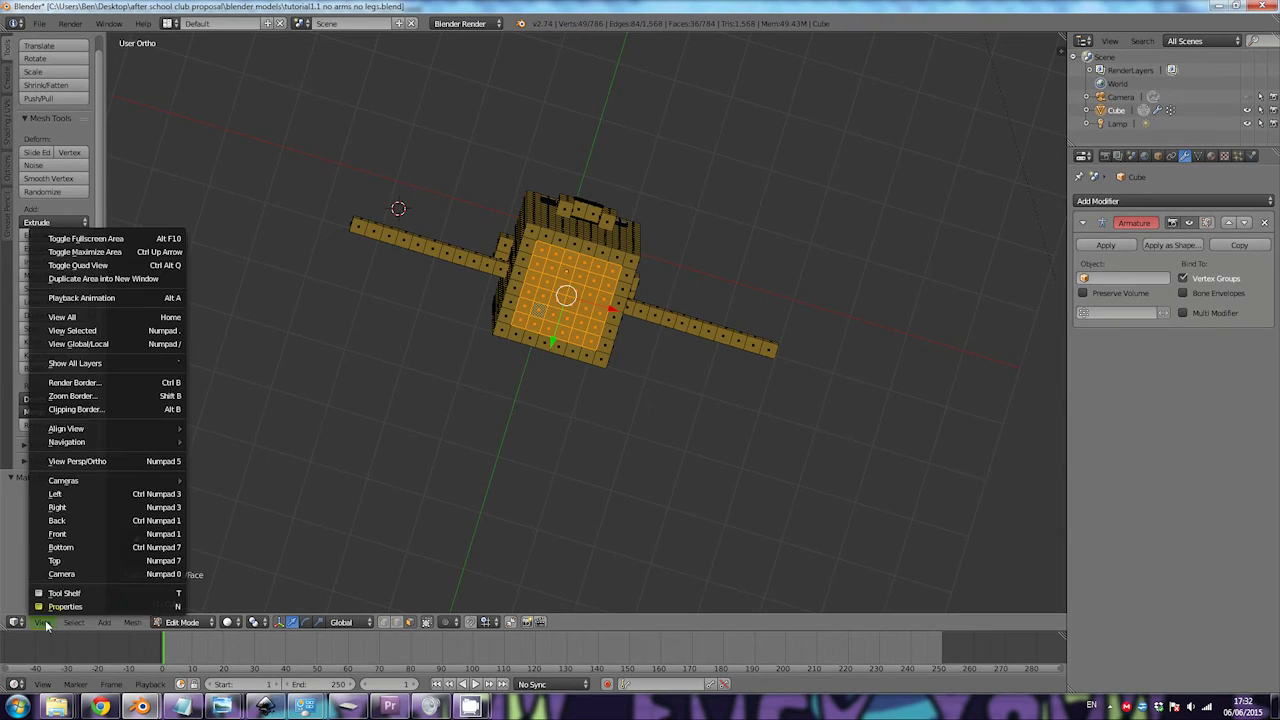
click(69, 538)
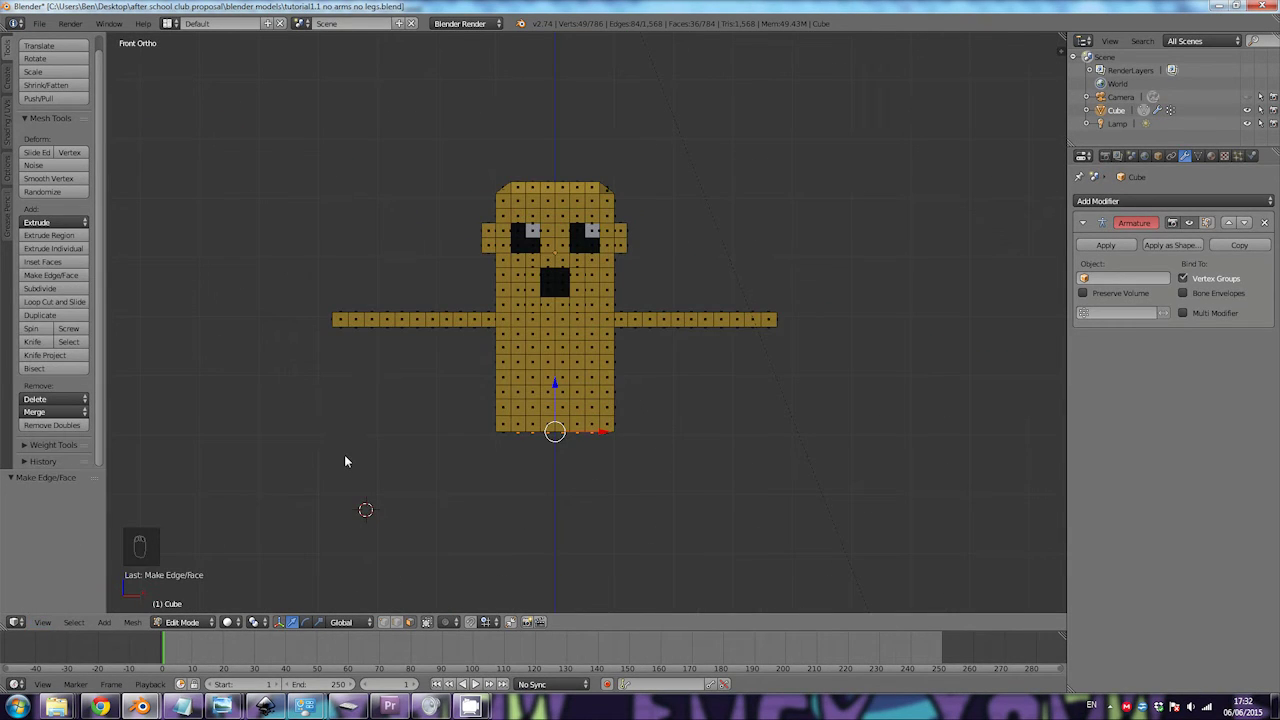
key(g)
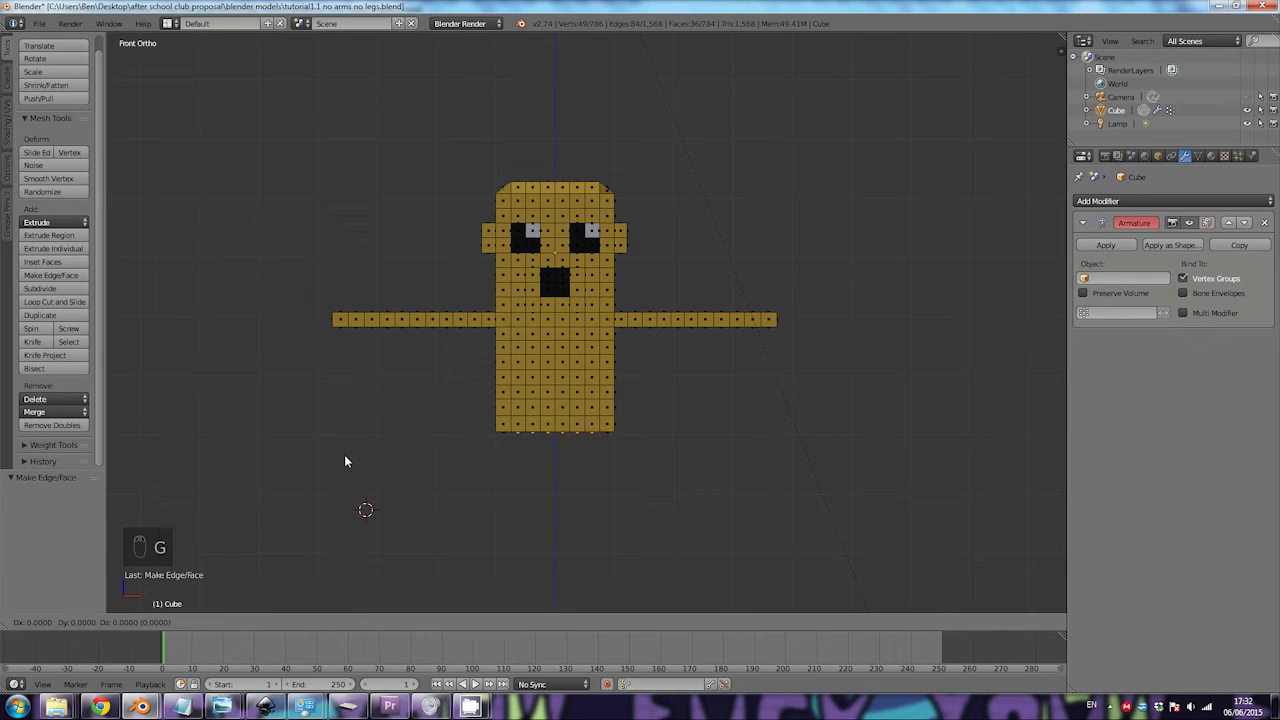
key(z)
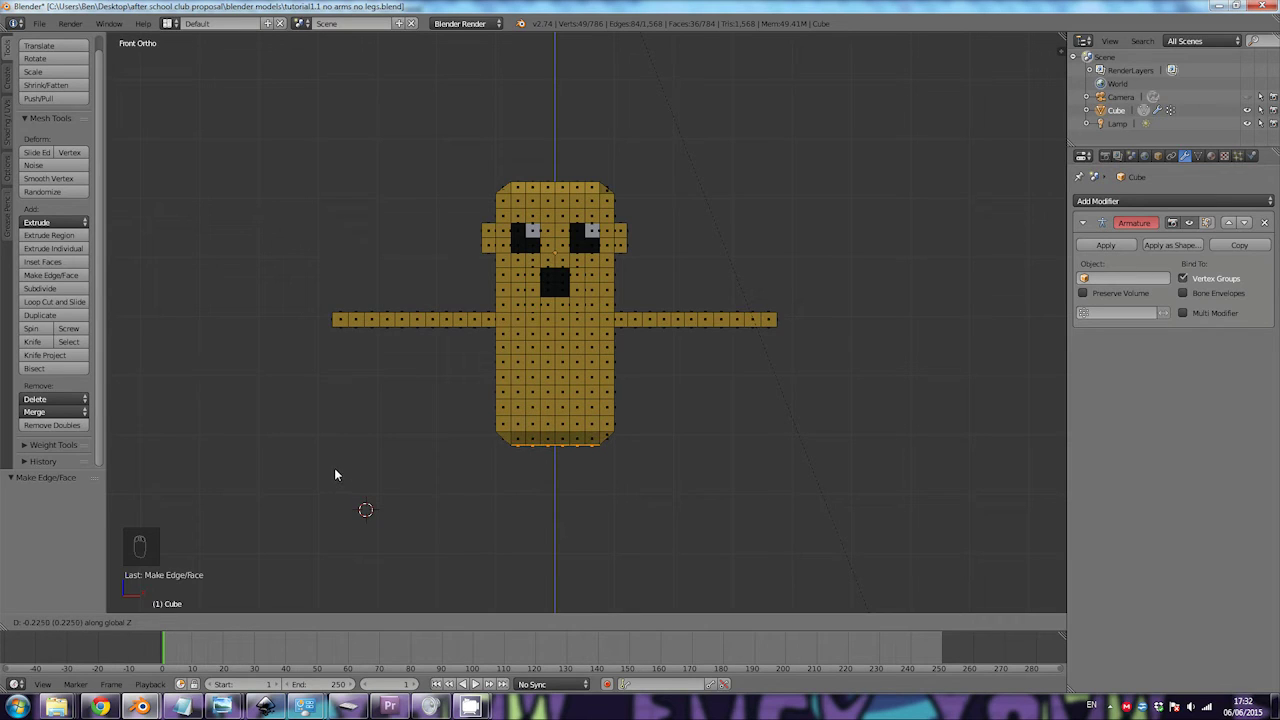
click(335, 470)
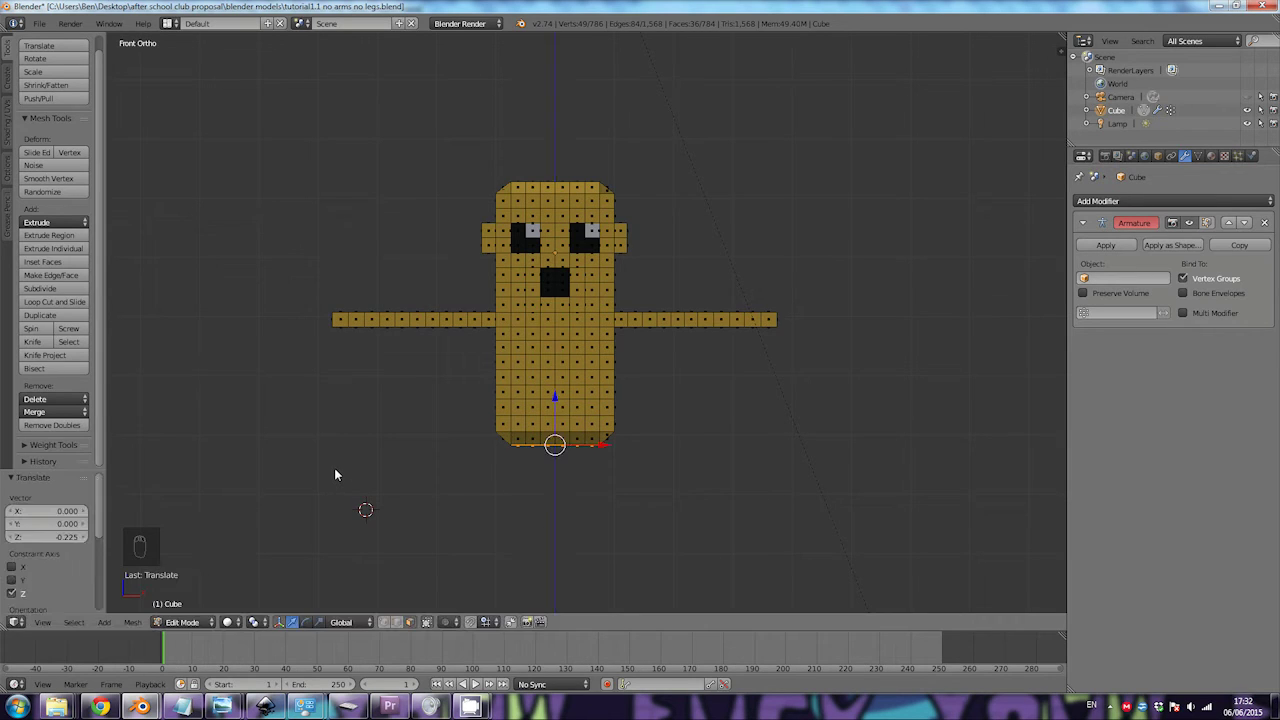
Step: Try extruding two legs downward in four short segments from two underside faces, each in the body's third column from its side
middle_drag(558, 448, 550, 374)
right_click(547, 372)
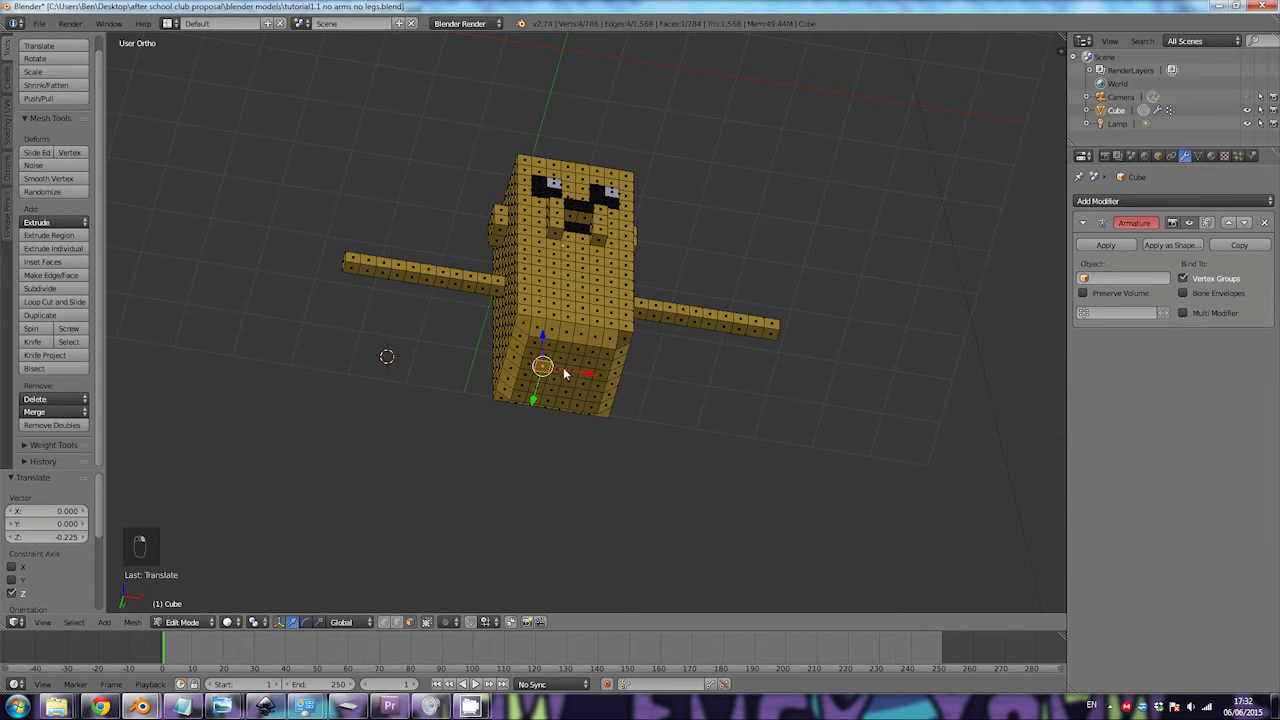
shift+right_click(589, 375)
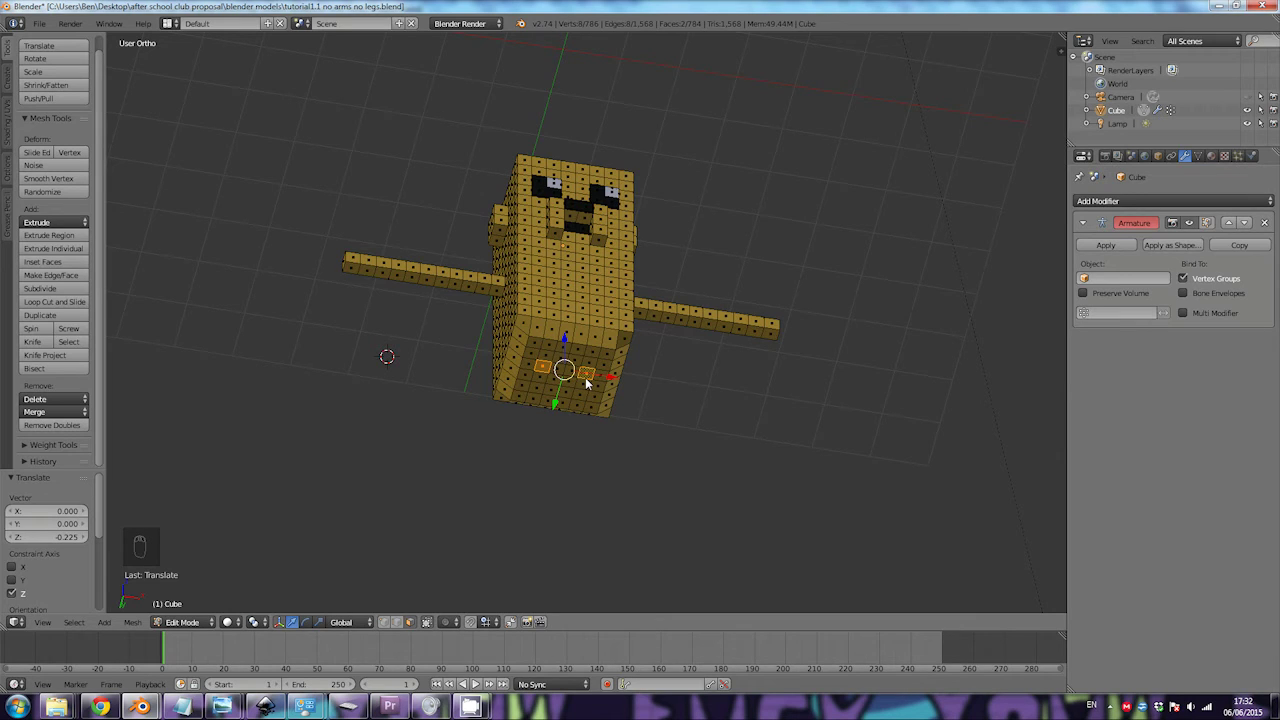
key(KP_1)
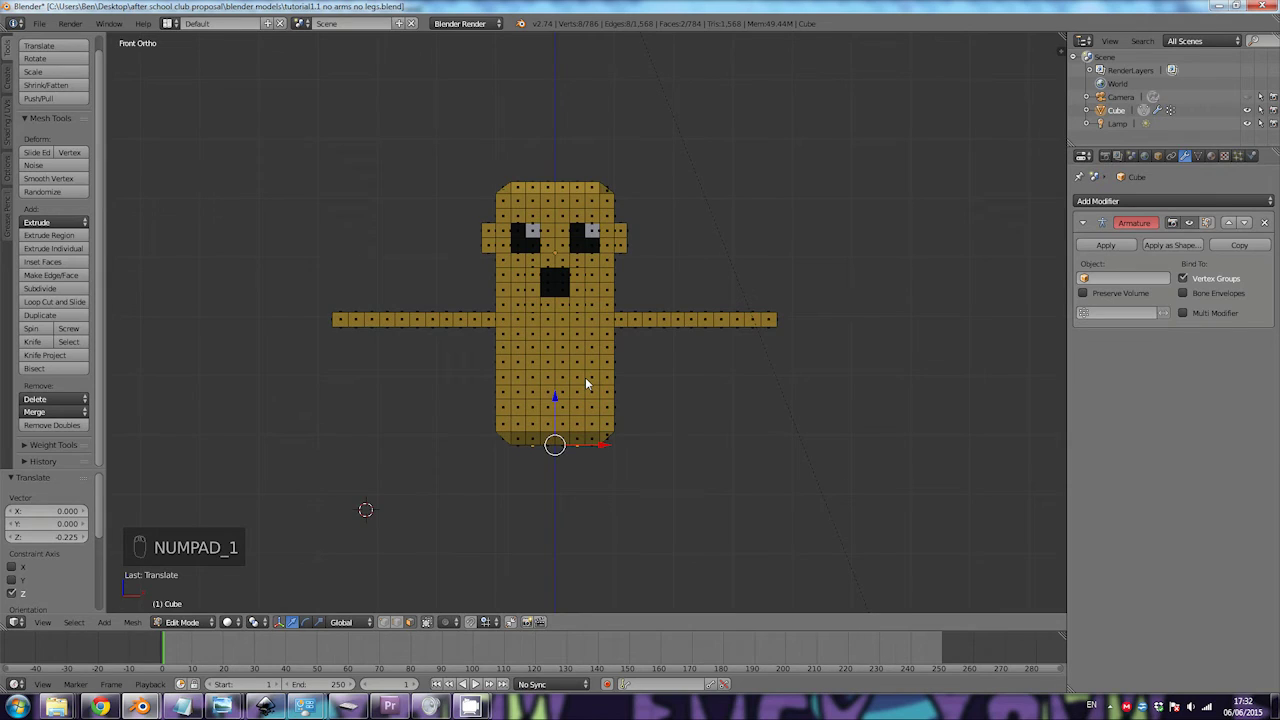
key(e)
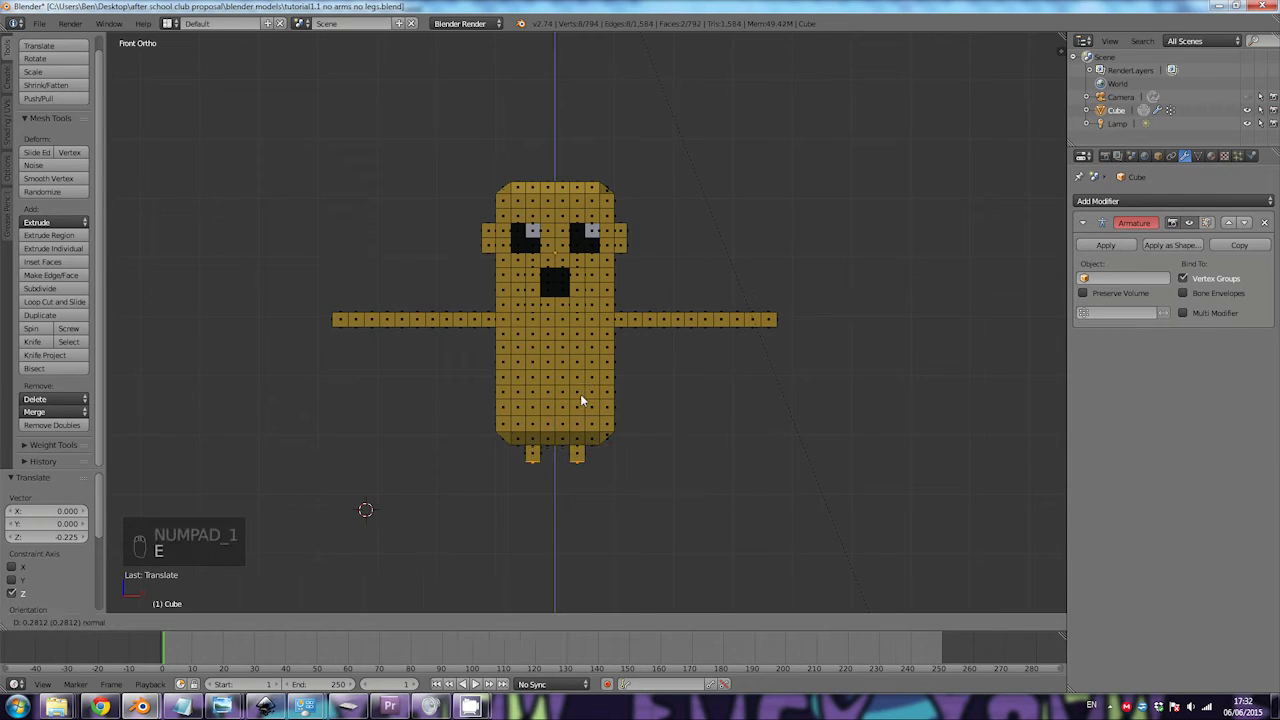
key(e)
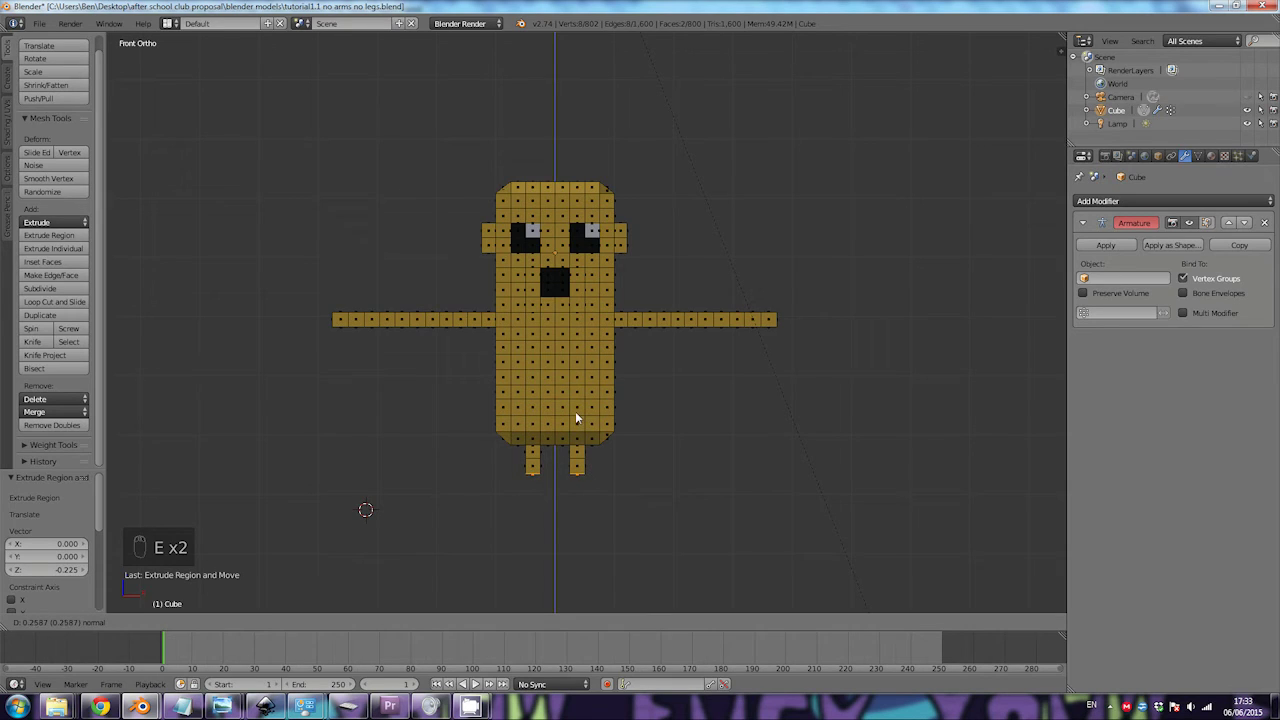
click(575, 410)
click(571, 424)
key(e)
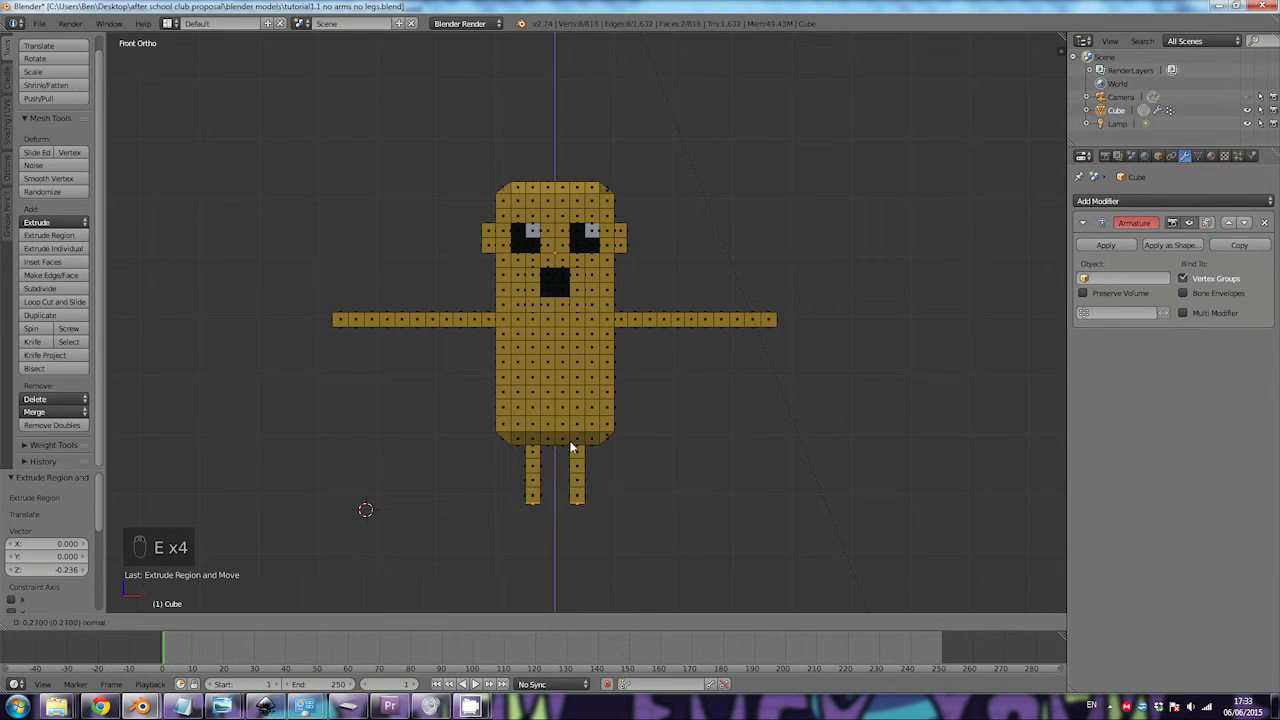
click(571, 449)
middle_drag(571, 447, 565, 449)
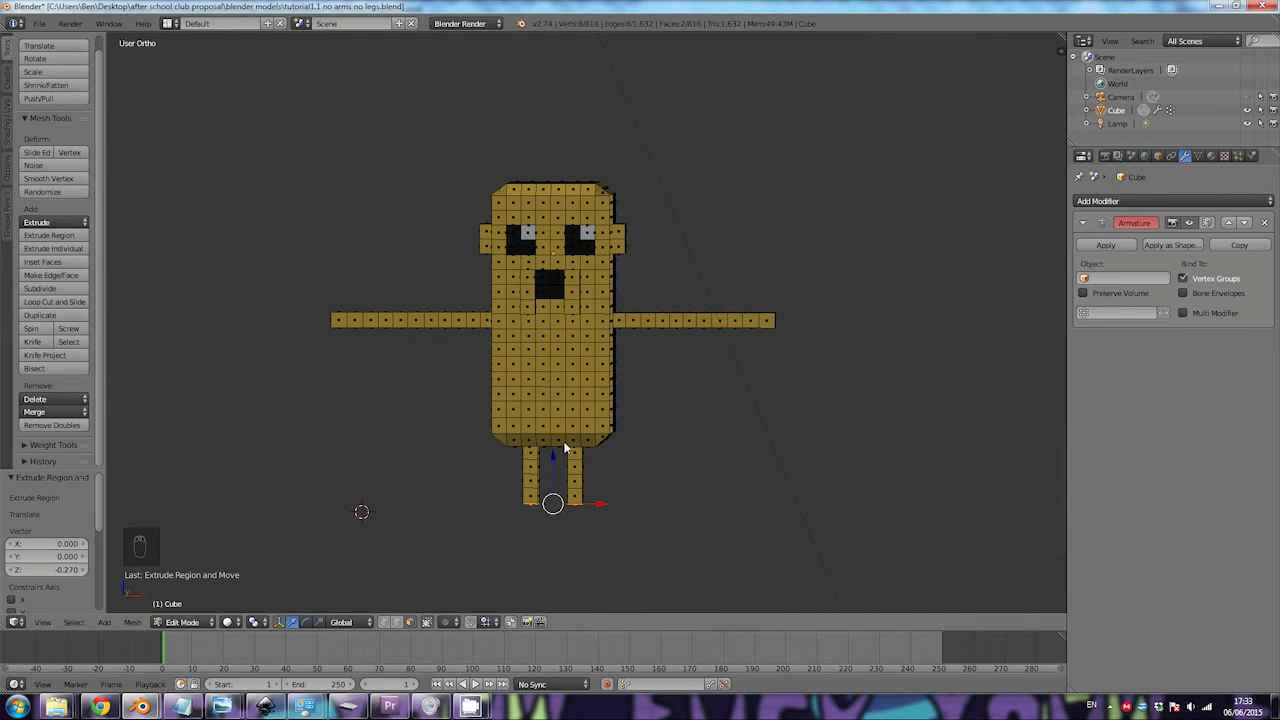
Step: Undo the leg extrusions back to the body without legs
key(ctrl+z)
key(ctrl+z)
key(ctrl+z)
key(ctrl+z)
key(ctrl+z)
key(ctrl+z)
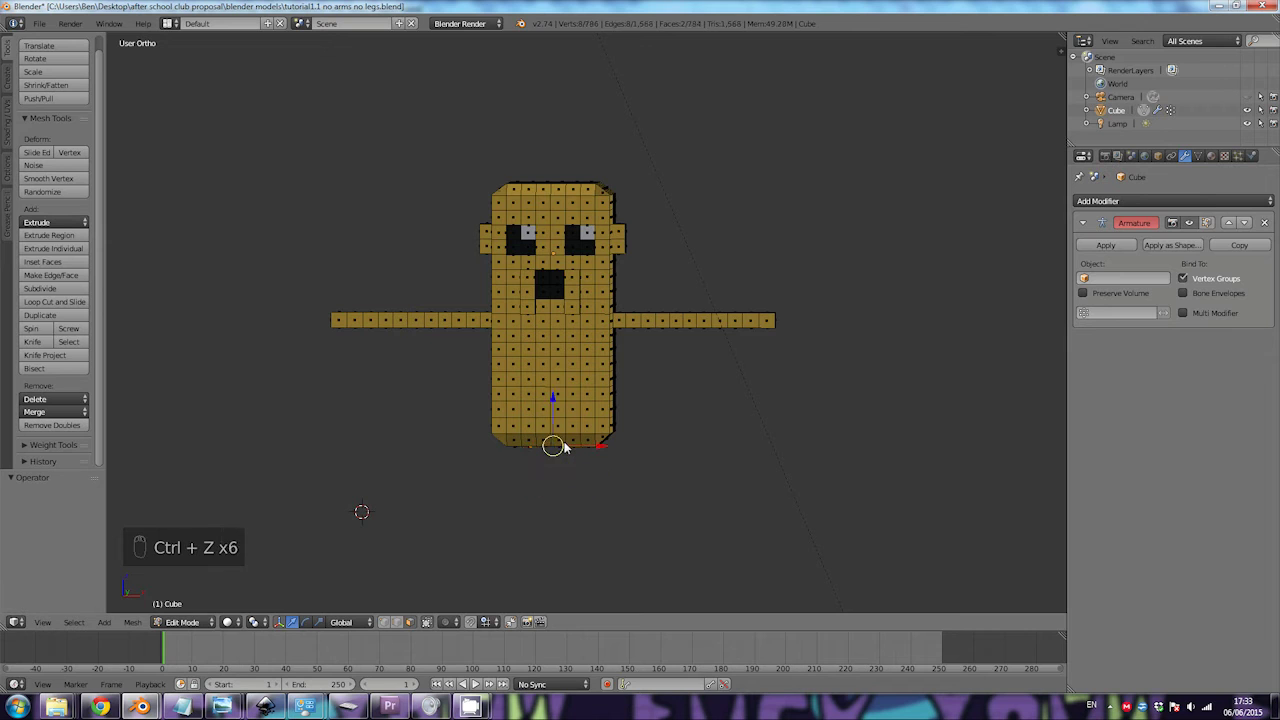
Step: Select two faces in the same row of the lowered underside block, one in the outermost column on each side
middle_drag(580, 475, 590, 375)
right_click(594, 348)
shift+right_click(520, 345)
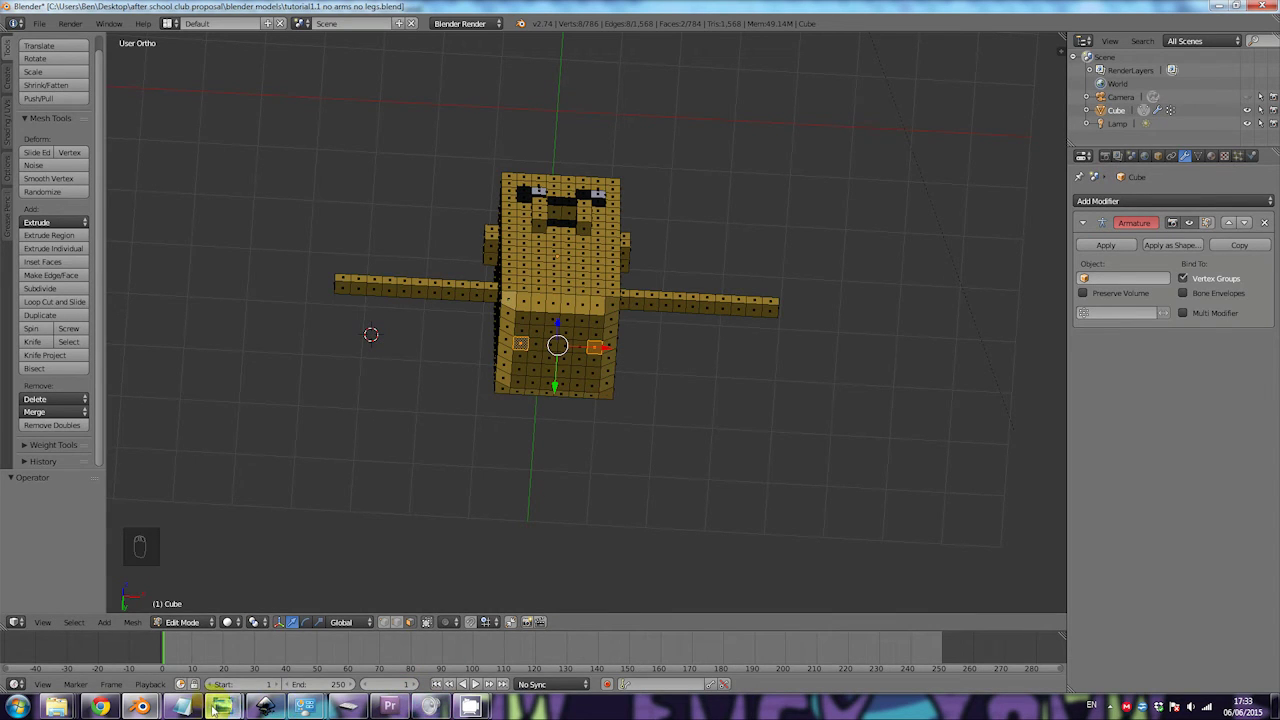
Step: Switch to Windows Photo Viewer, examine the leg placement in finn with bg5.png and jake rigged running.png, and return to the model
mouse_move(313, 708)
click(186, 647)
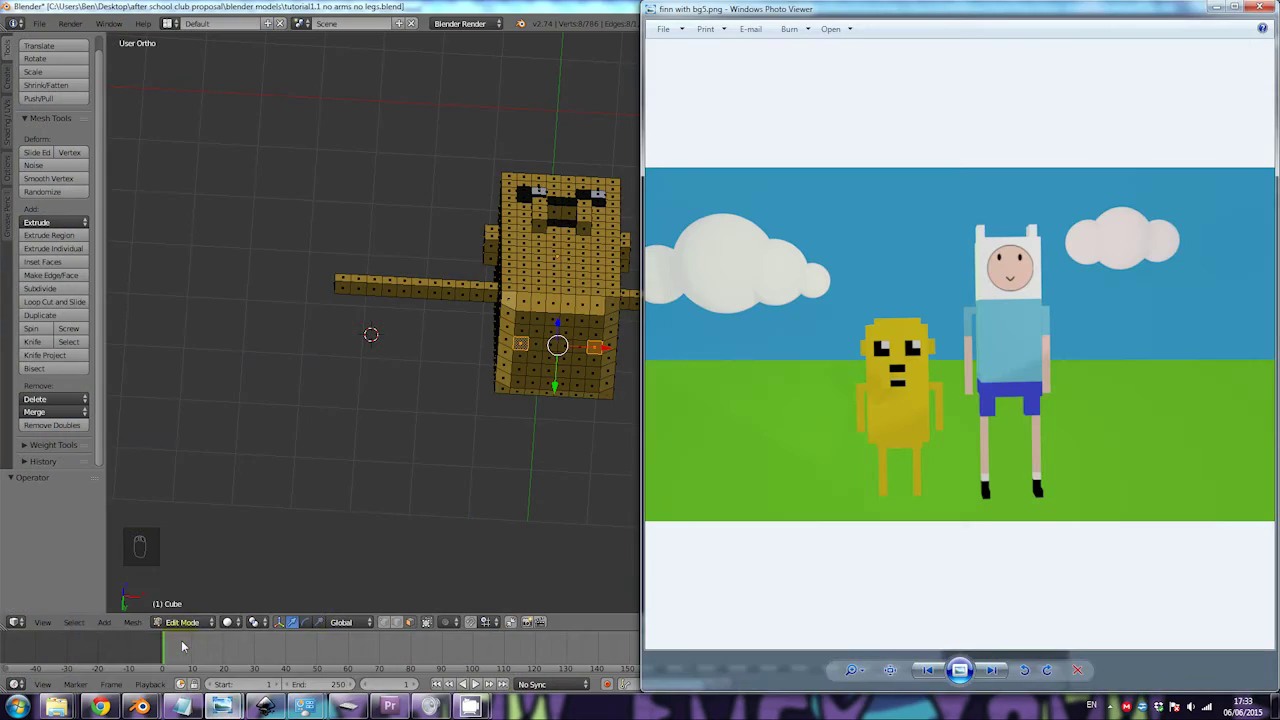
click(927, 670)
click(989, 670)
click(989, 670)
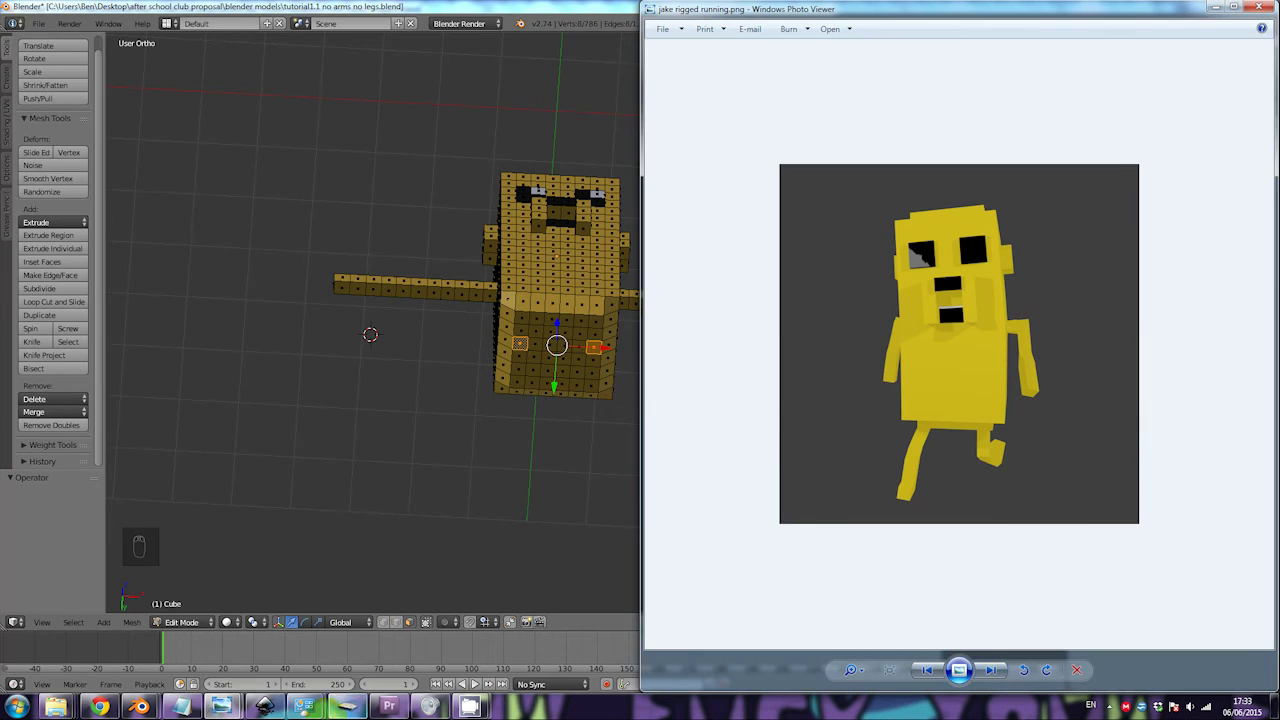
click(1216, 8)
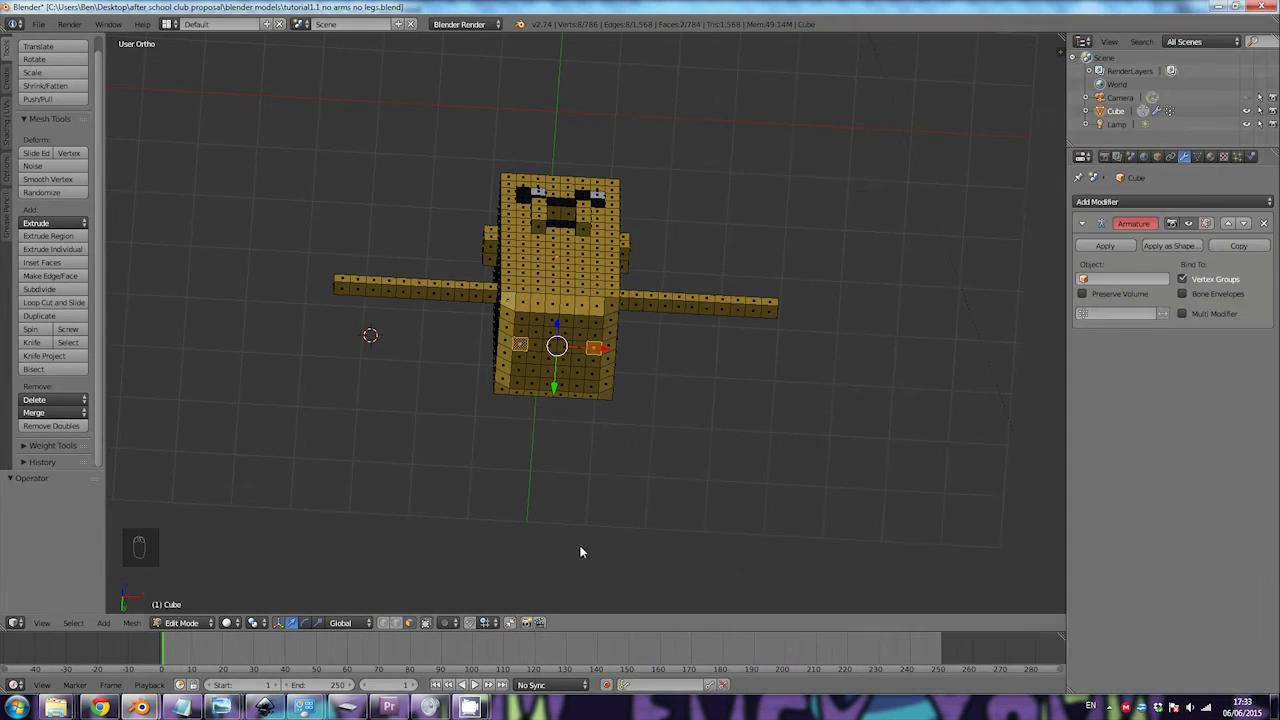
Step: Examine the character's legs in the reference images 3 model sheet.jpg and 2 t-shirt.jpg, and return to the model
mouse_move(222, 706)
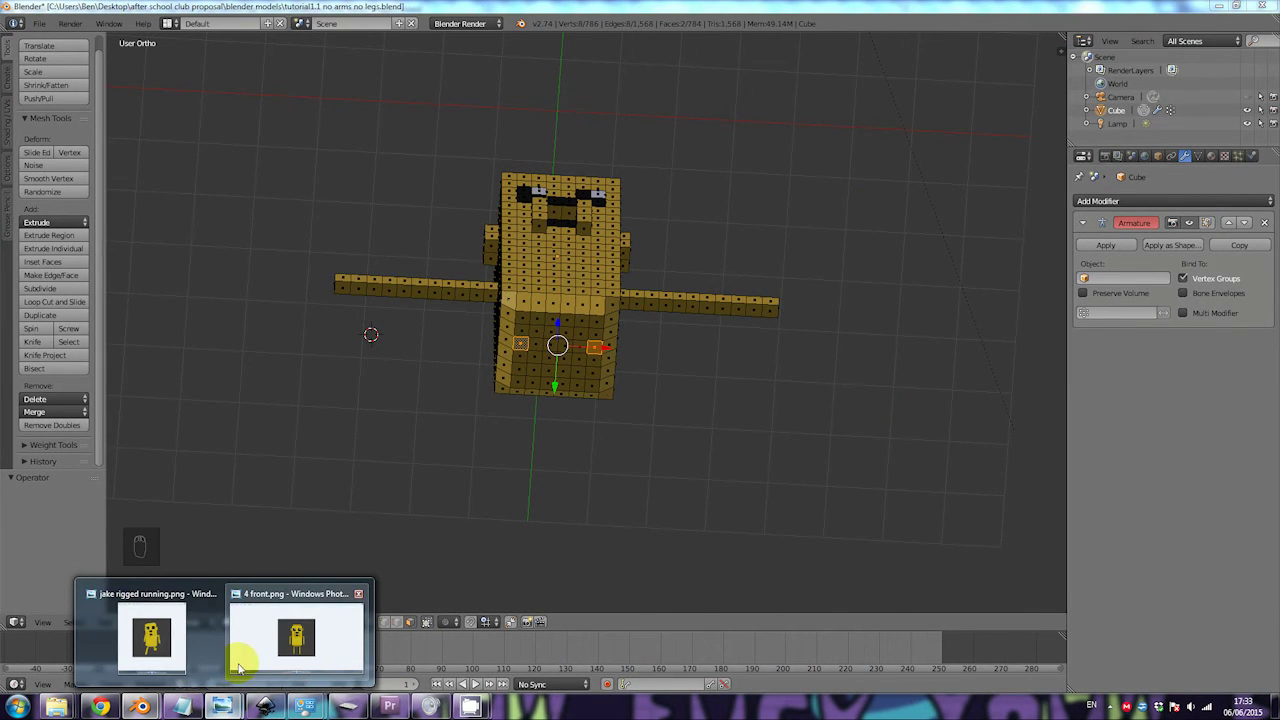
click(266, 663)
click(610, 675)
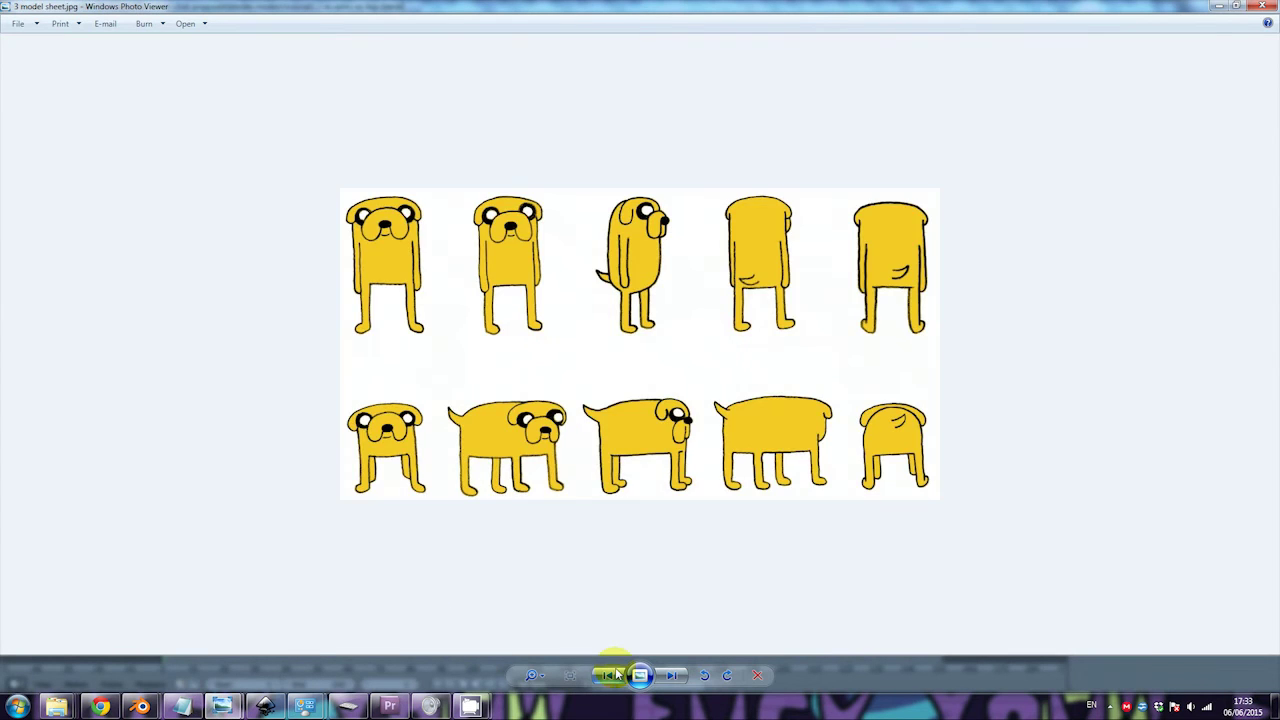
click(609, 675)
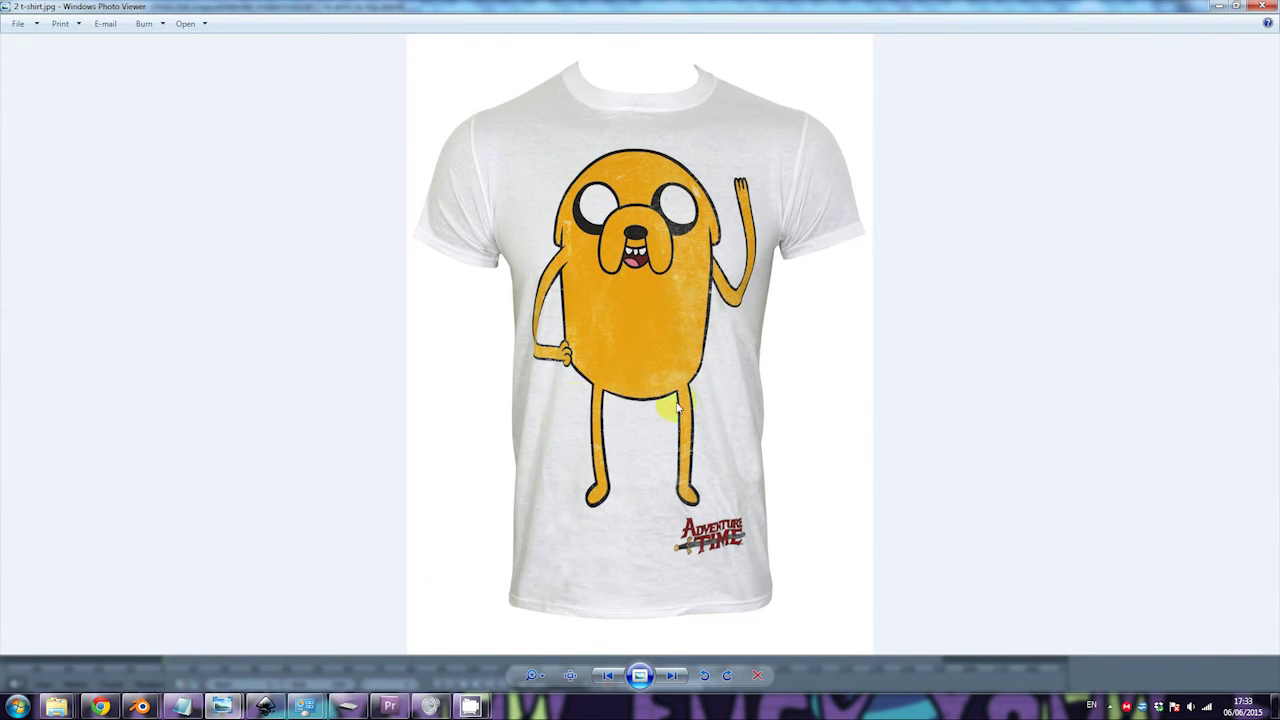
click(1217, 7)
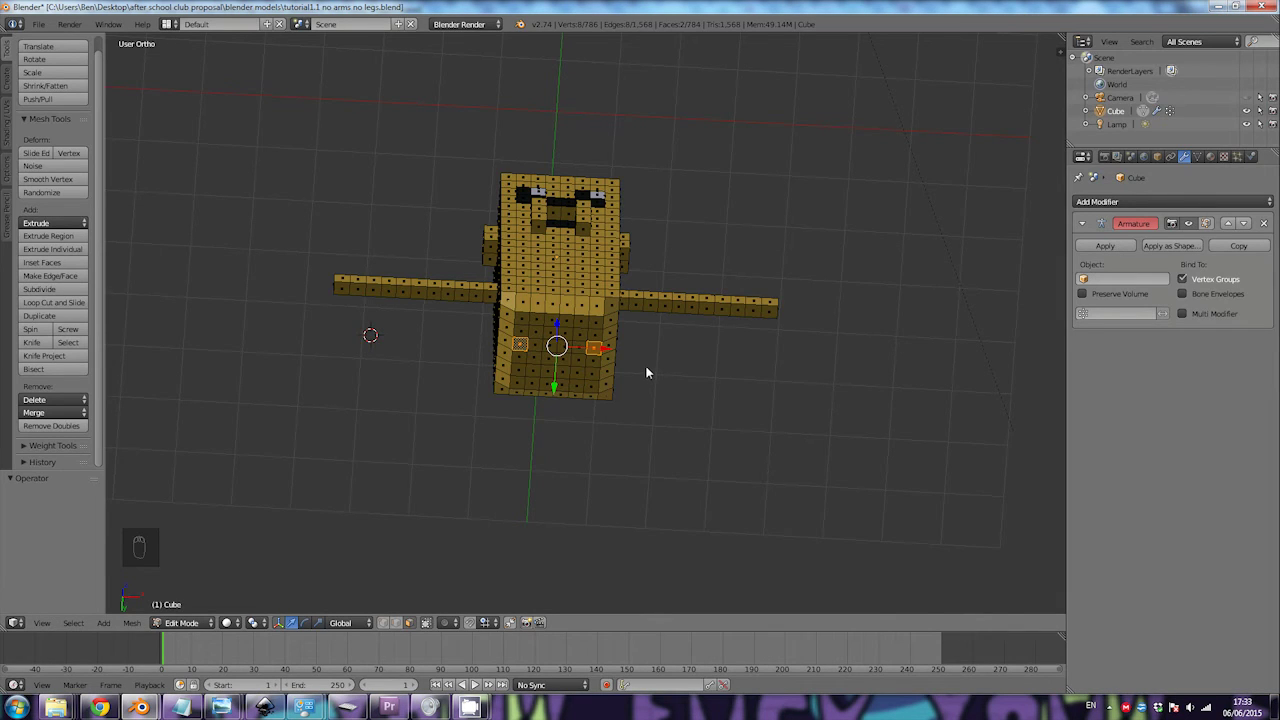
Step: Extrude the two selected underside faces straight down in nine equal segments of about 0.25 units to form the legs
key(KP_1)
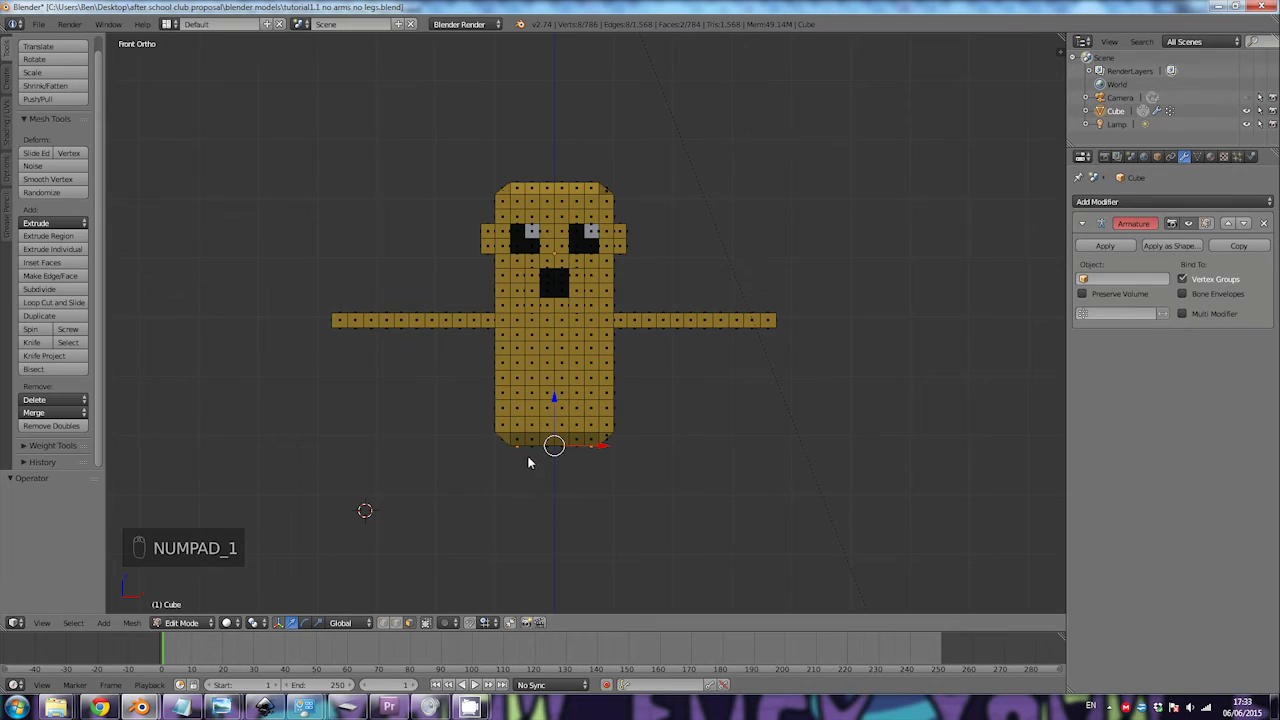
key(e)
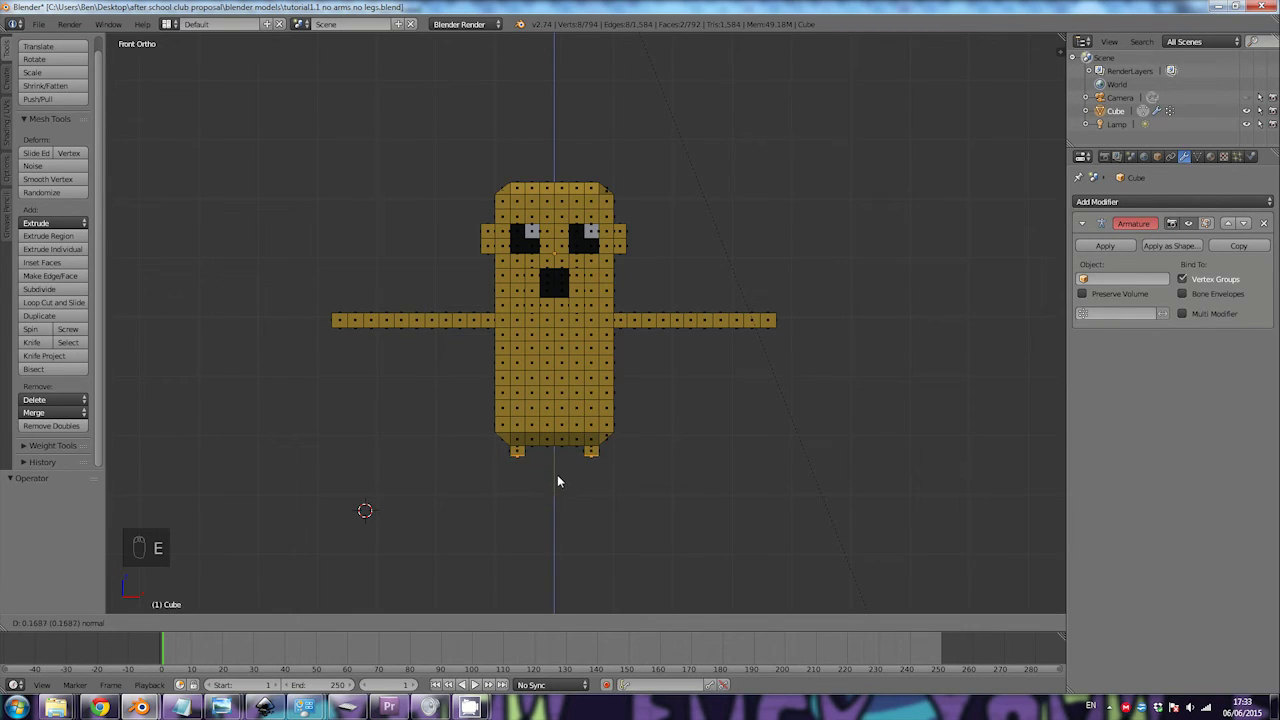
click(556, 478)
key(e)
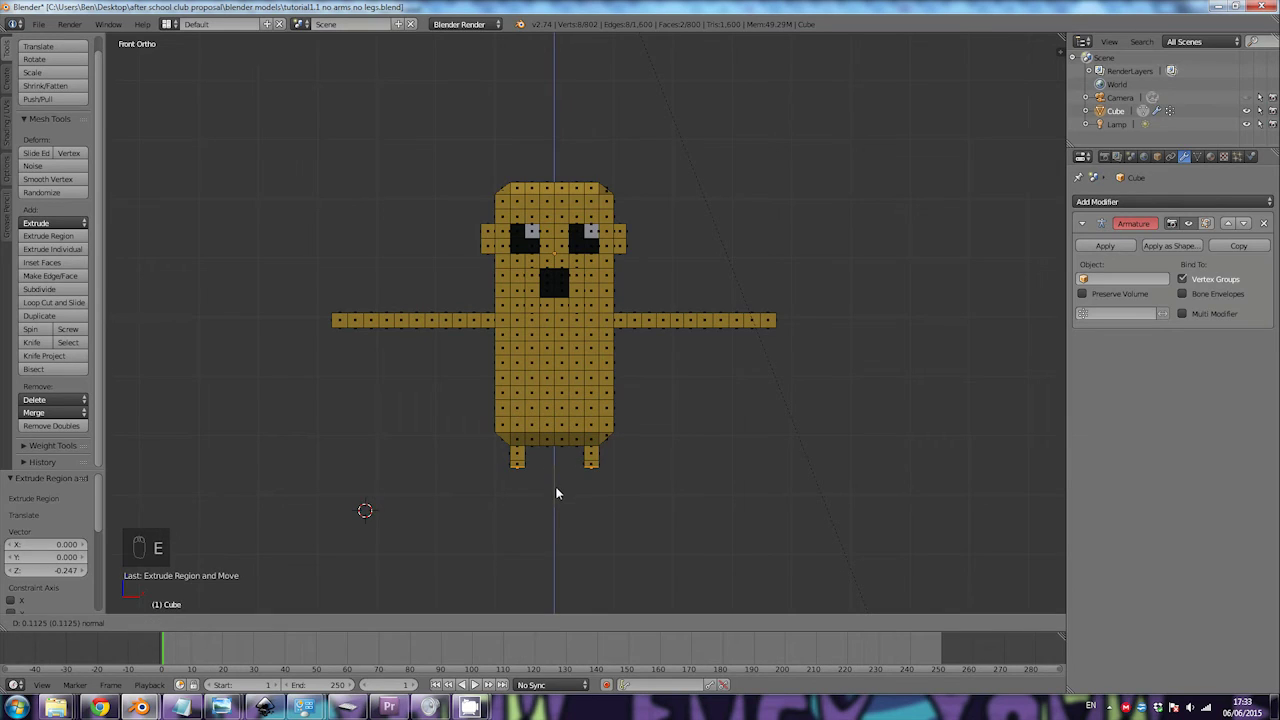
click(555, 480)
key(e)
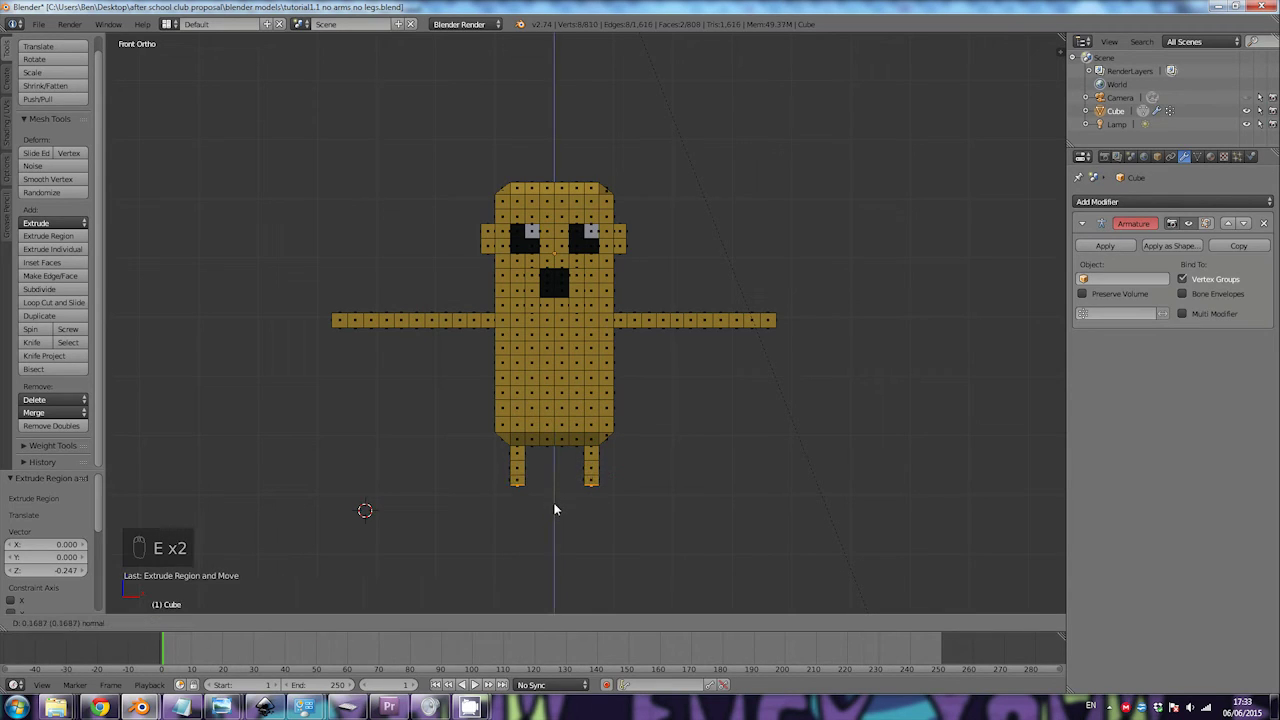
click(554, 512)
key(e)
click(552, 518)
key(e)
click(551, 546)
key(e)
click(548, 568)
key(e)
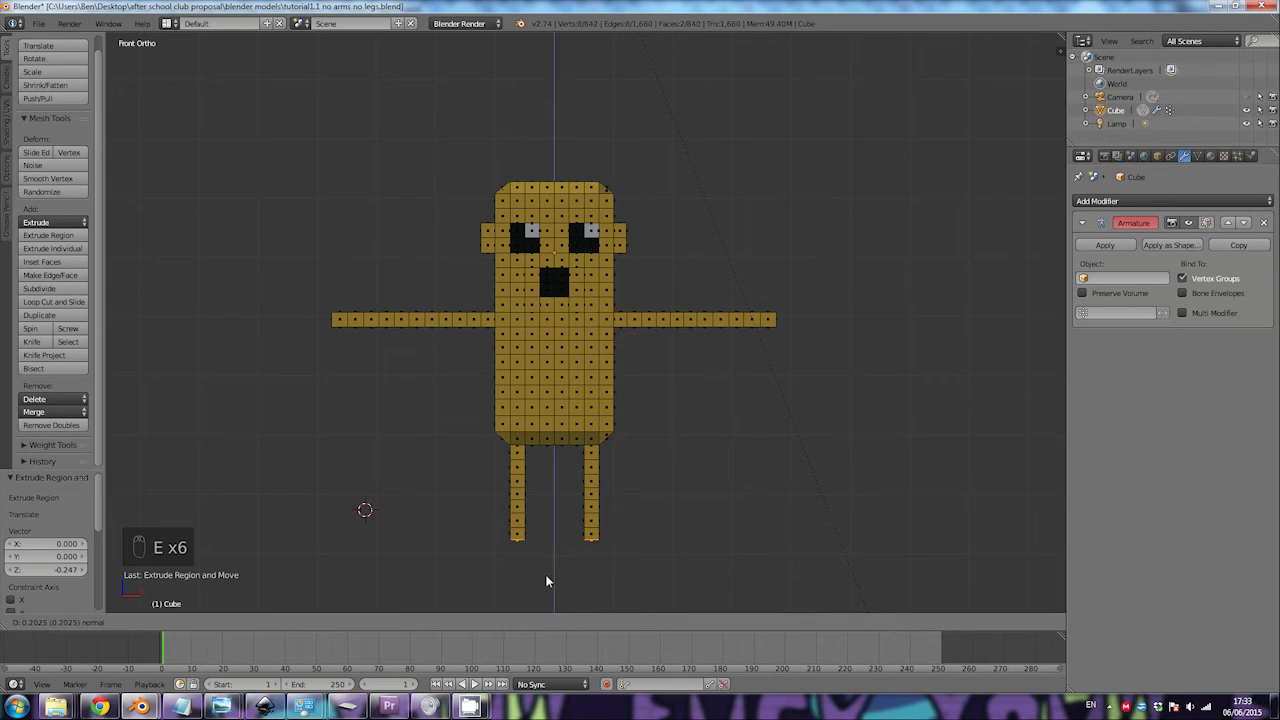
click(545, 582)
key(e)
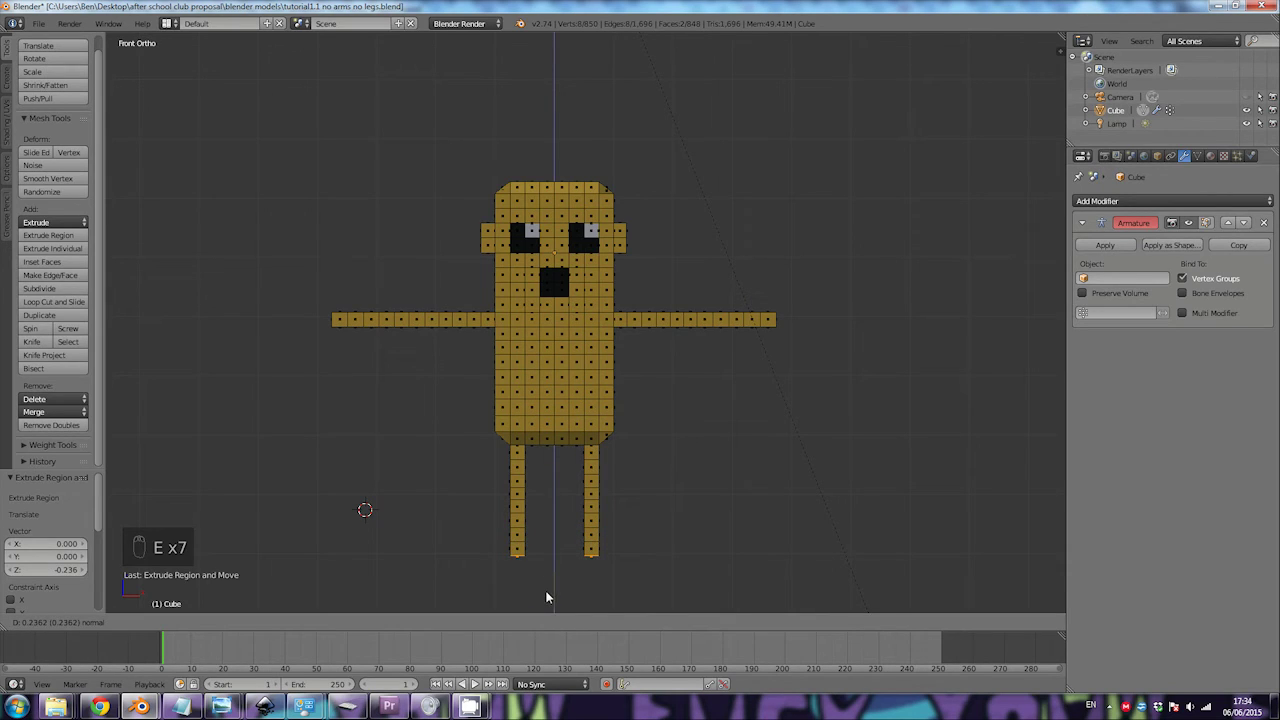
click(546, 597)
key(e)
click(548, 615)
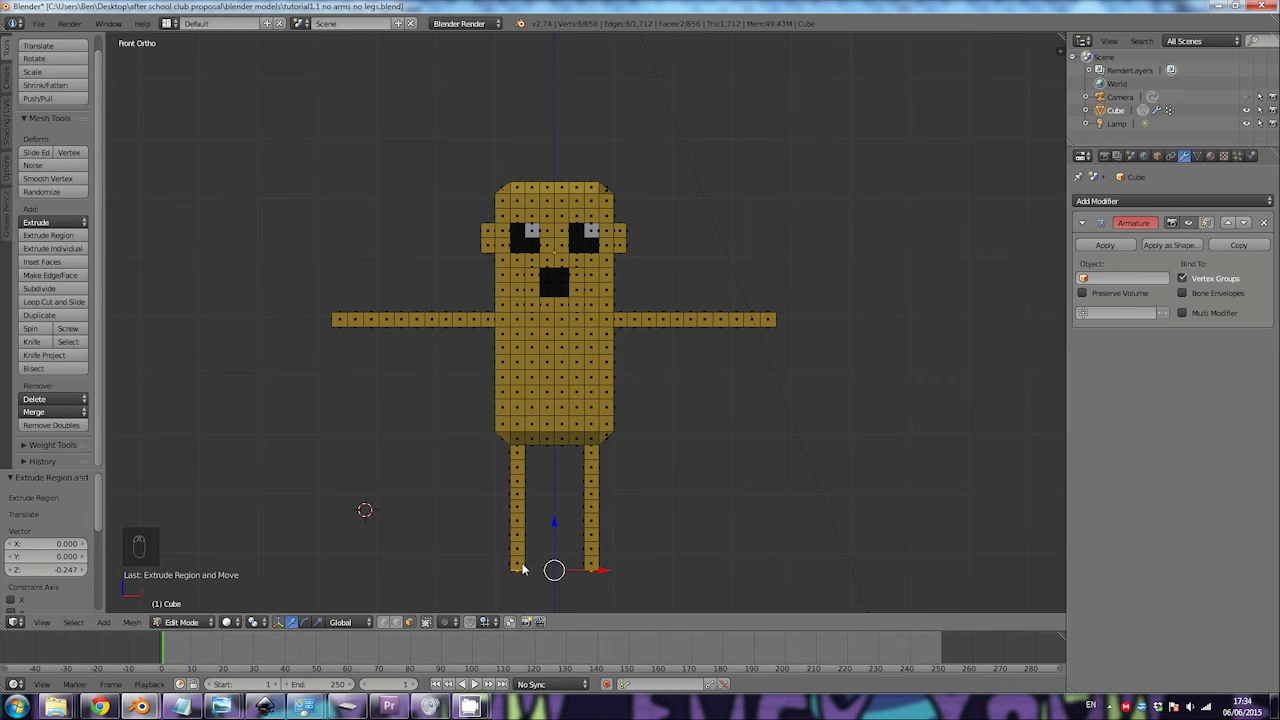
Step: Try to lengthen both legs by two more downward segments, and undo both extrusions
key(e)
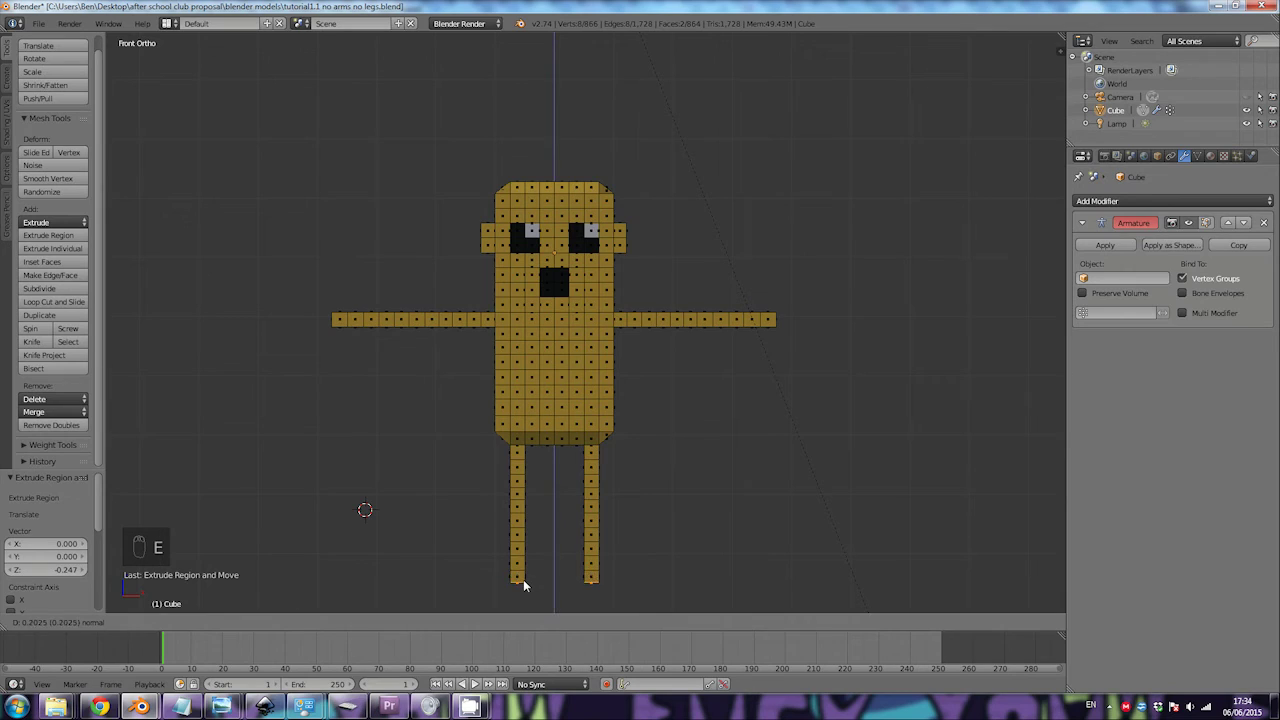
click(523, 580)
key(e)
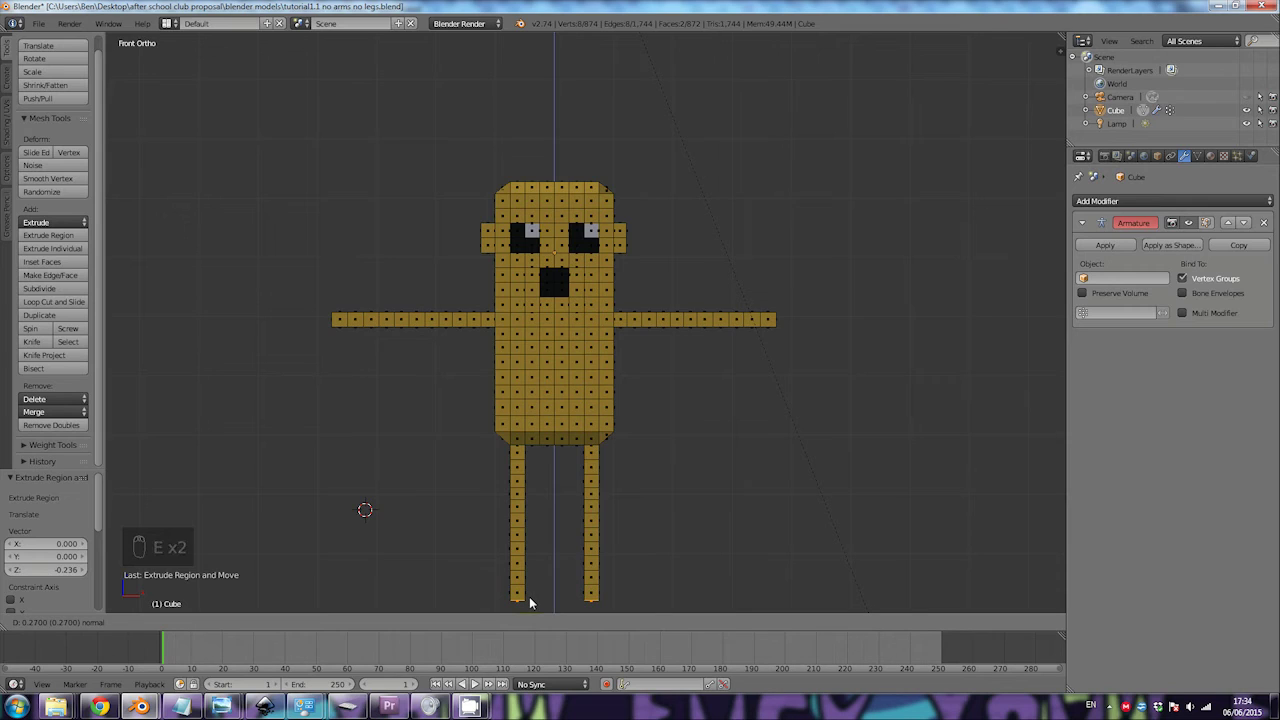
click(530, 600)
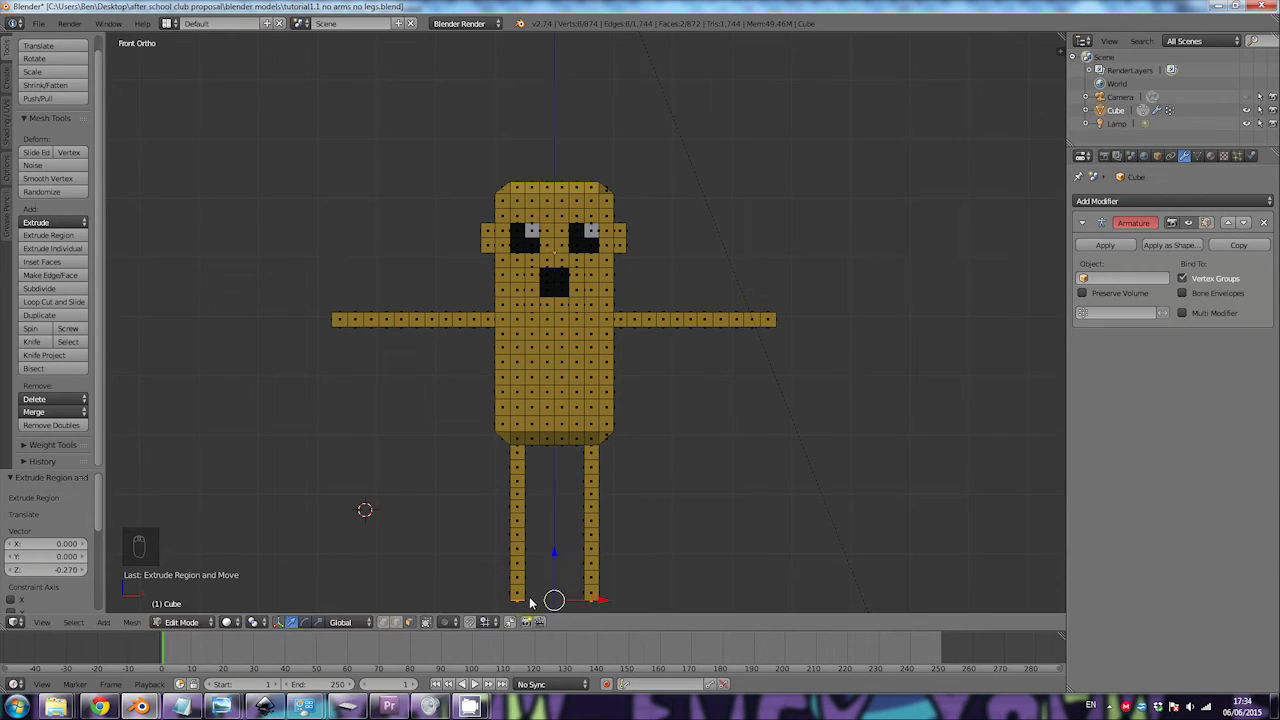
key(ctrl+z)
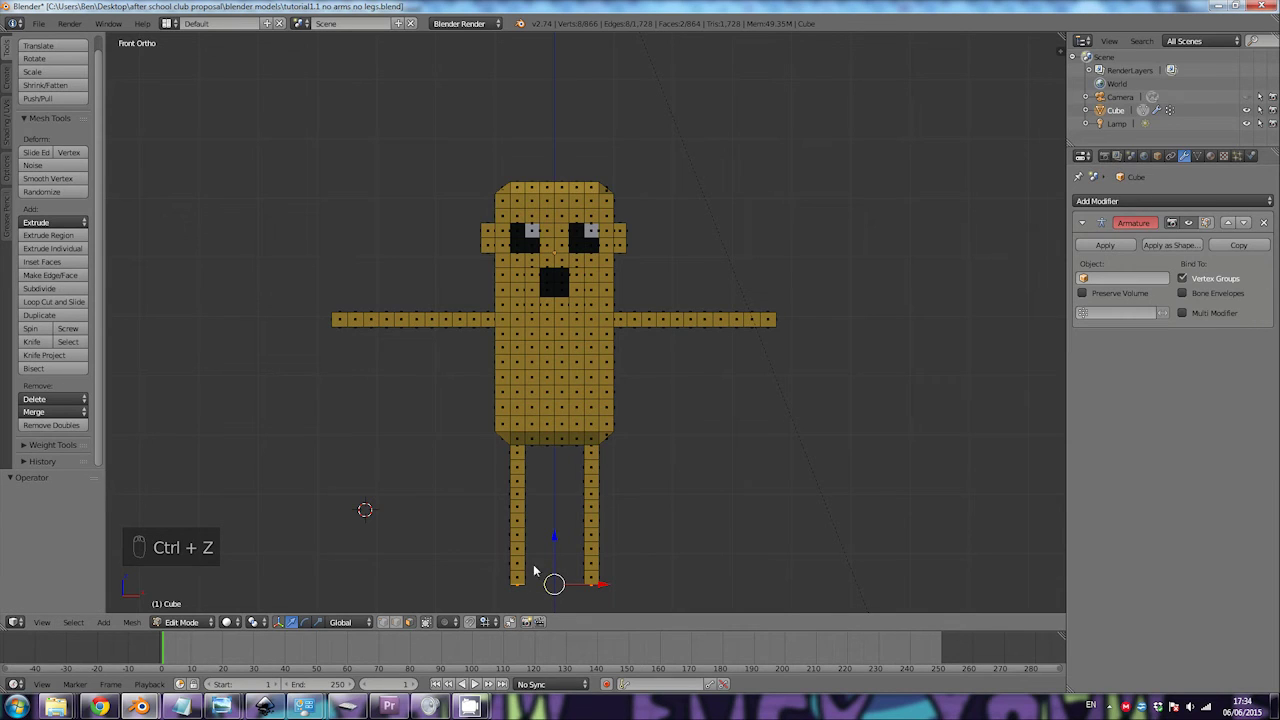
key(ctrl+z)
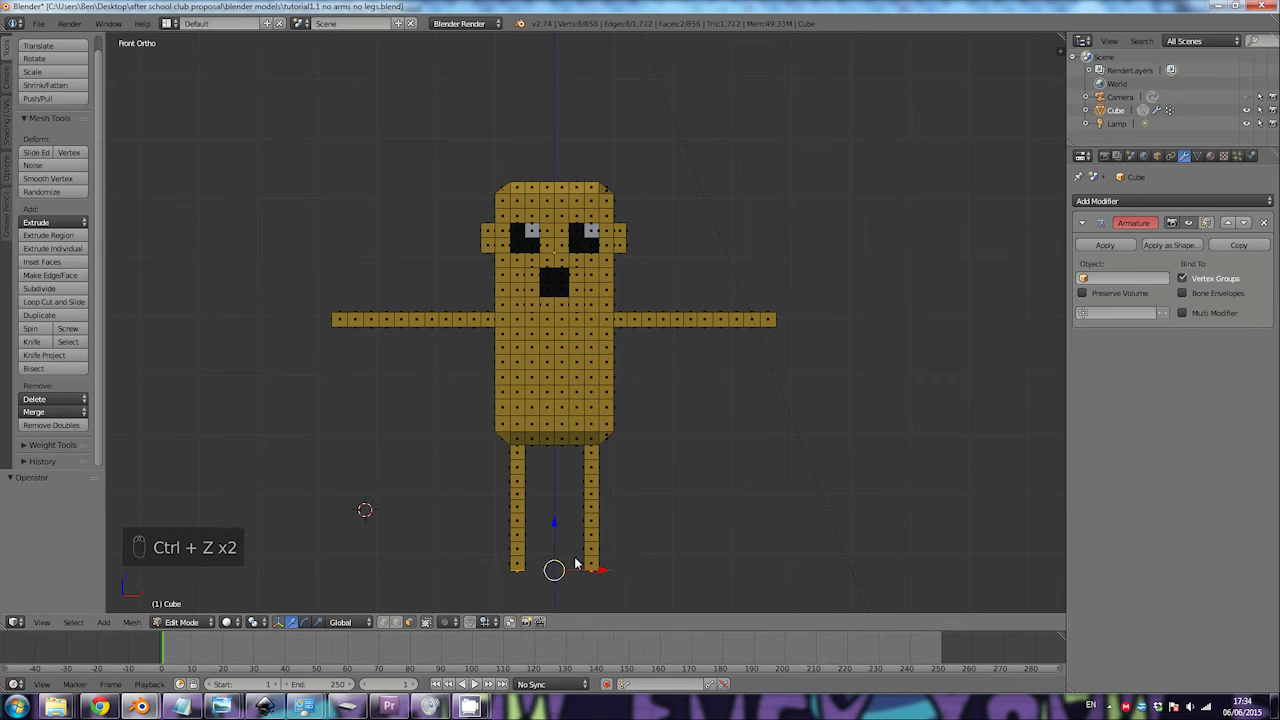
Step: Clear the selection and select the front face of the lowest segment on both legs
mouse_move(591, 480)
middle_down()
mouse_move(503, 459)
mouse_move(446, 489)
mouse_move(592, 481)
middle_up()
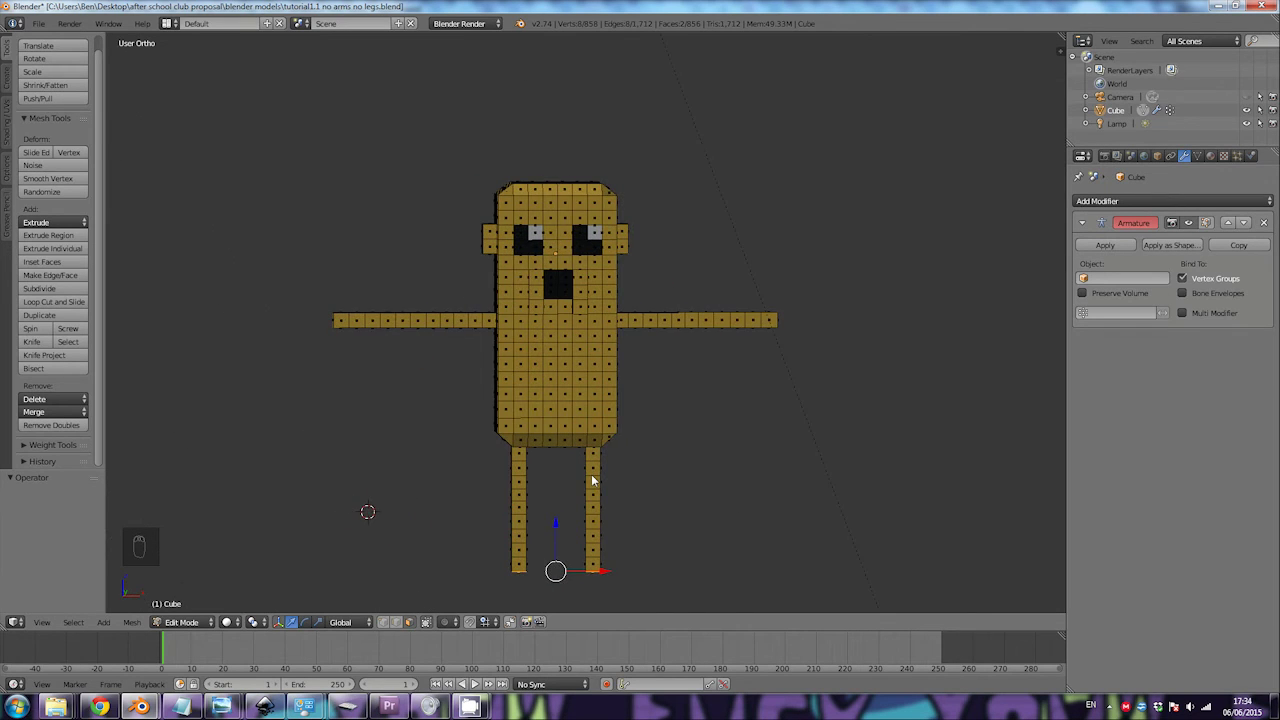
key(KP_3)
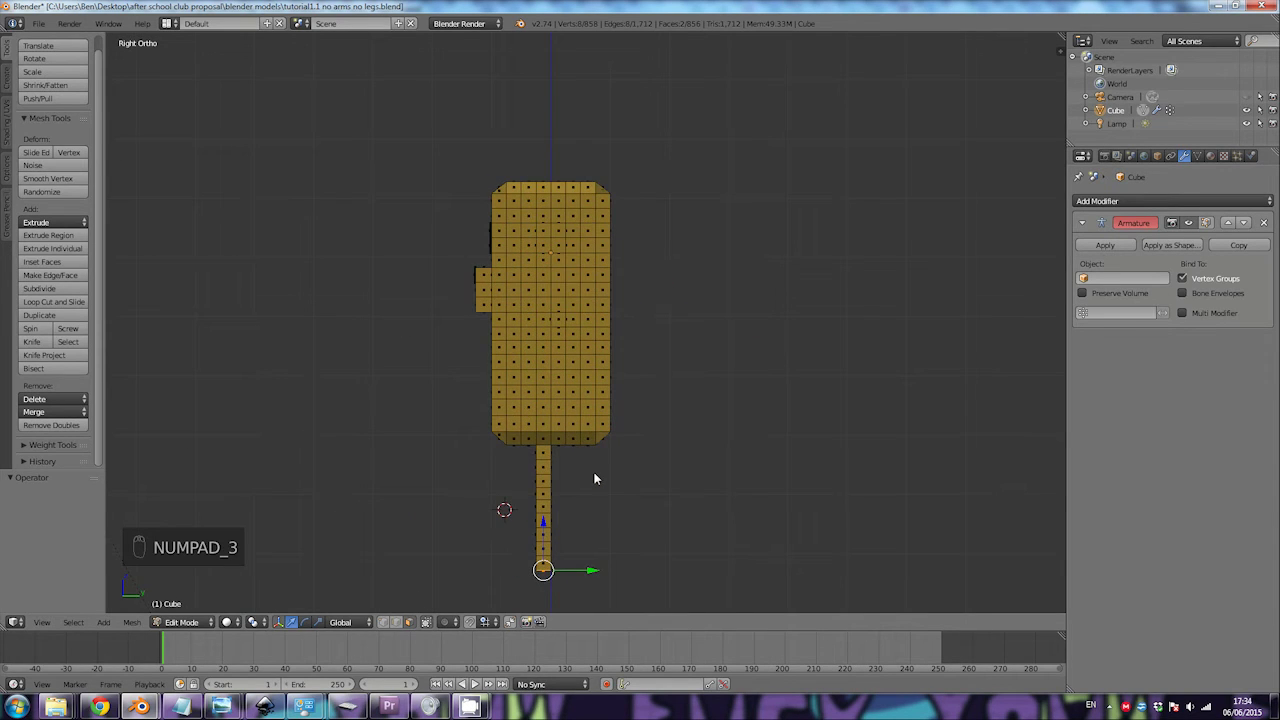
key(KP_1)
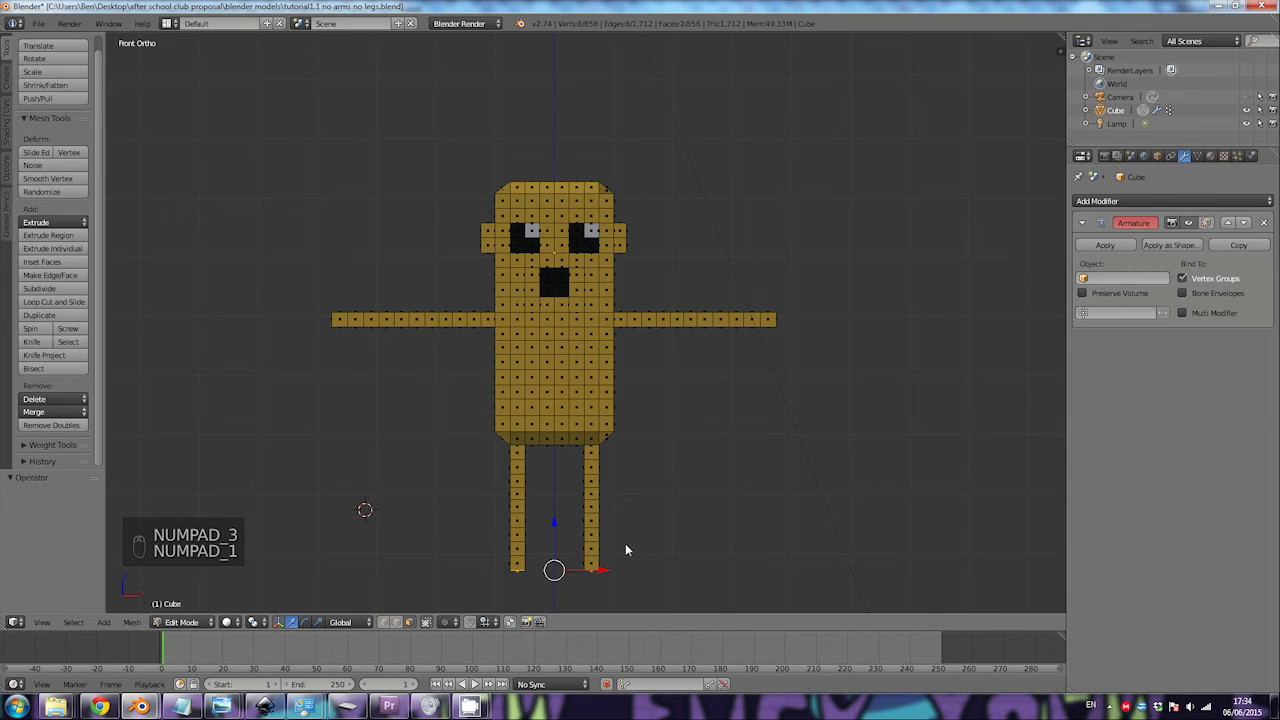
key(a)
key(a)
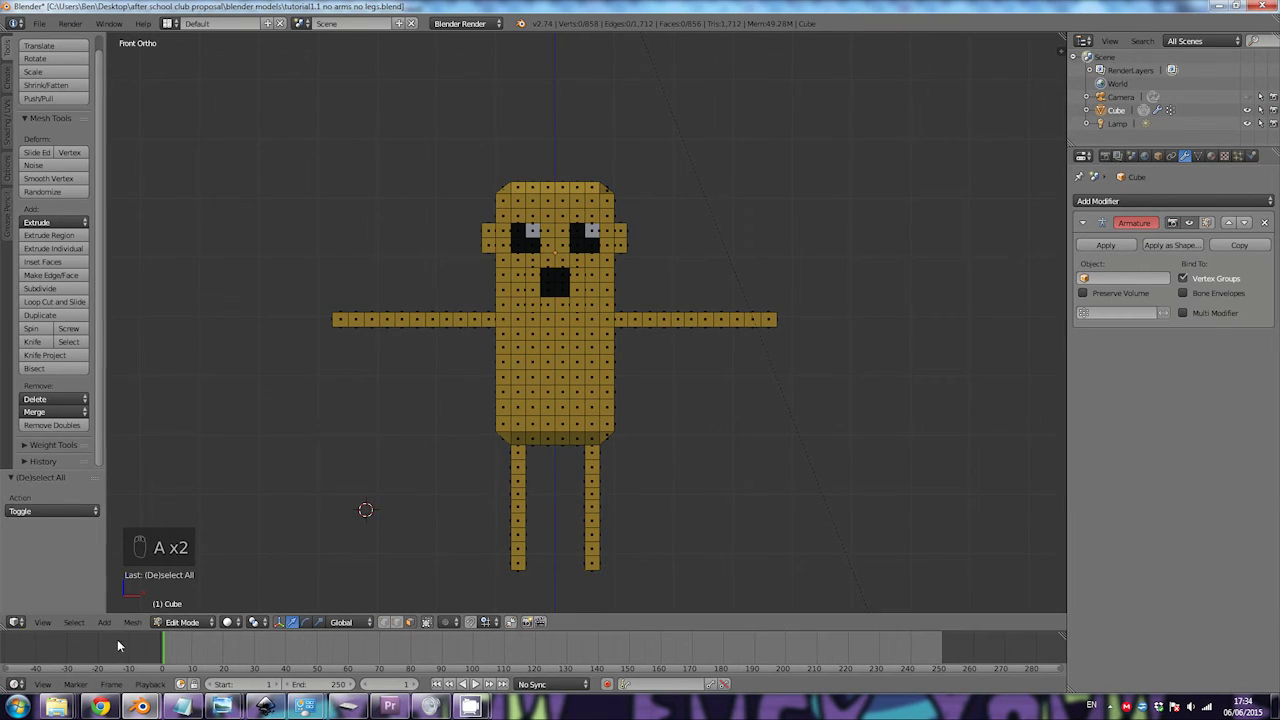
click(74, 622)
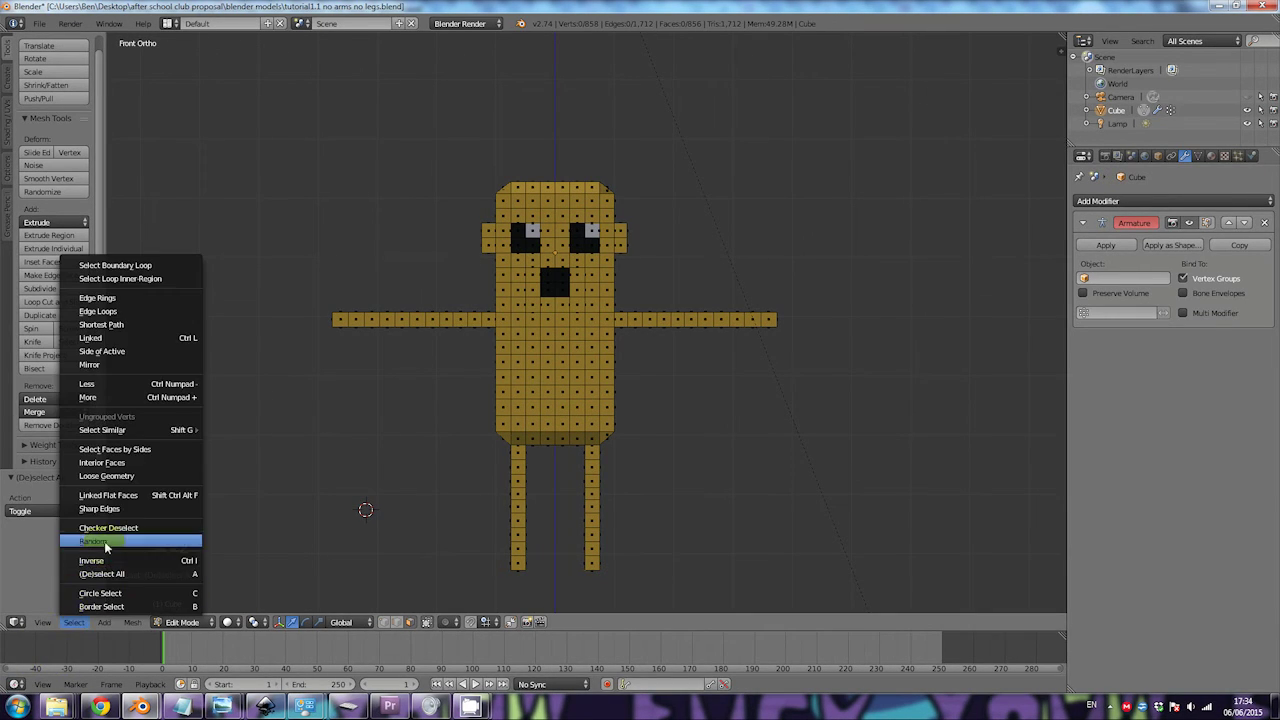
click(110, 574)
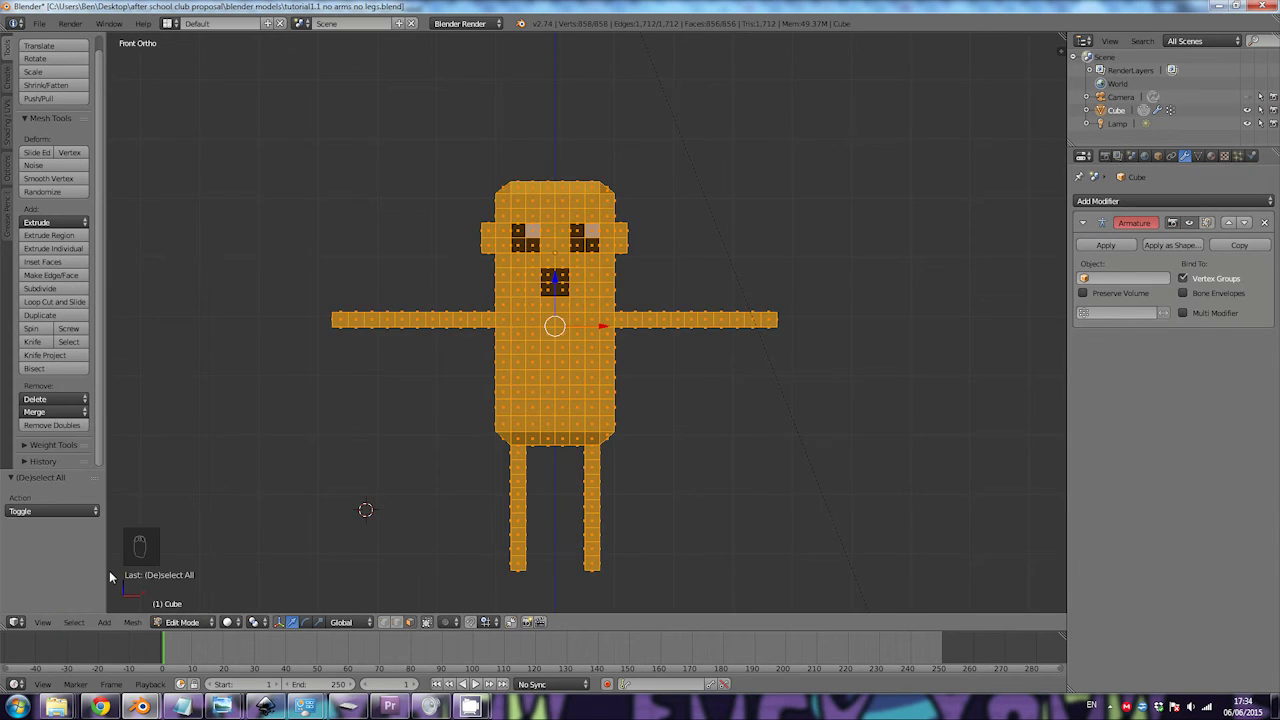
click(70, 622)
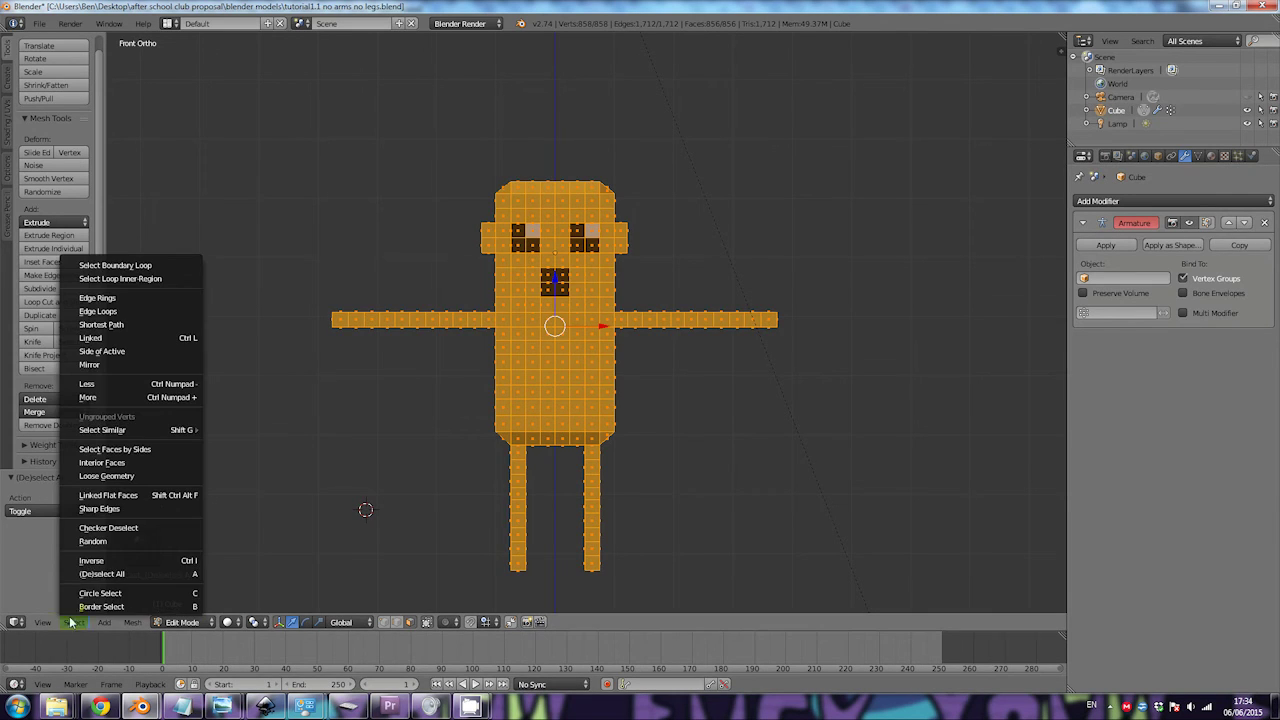
click(100, 572)
right_click(518, 563)
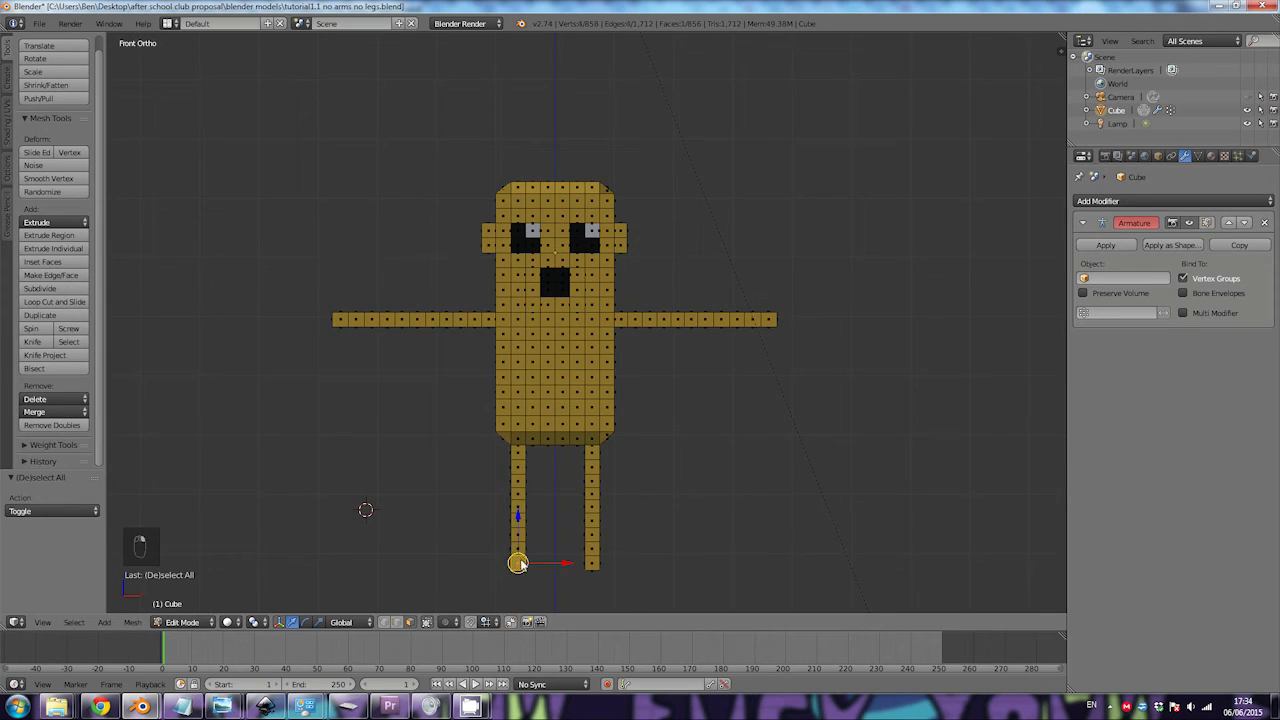
shift+right_click(590, 566)
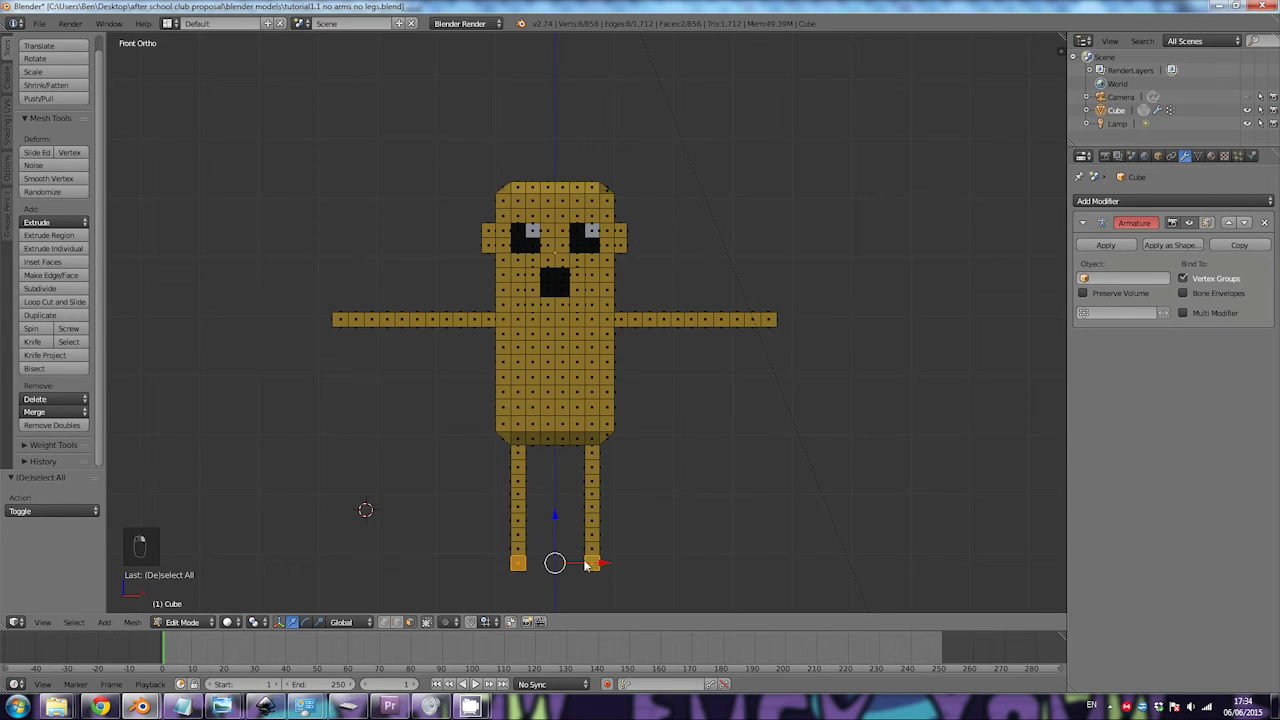
Step: Extrude the two selected leg faces forward by about 0.25 units in the right side view to form the feet
middle_drag(556, 567, 410, 571)
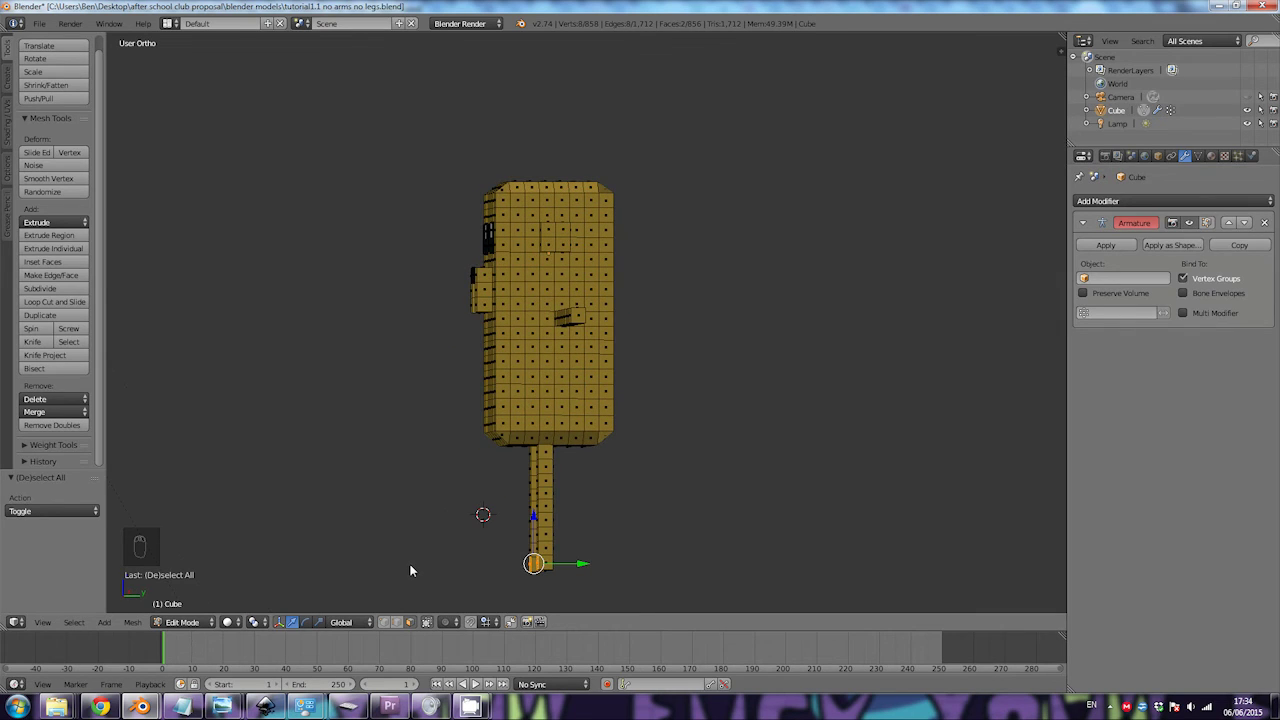
click(42, 623)
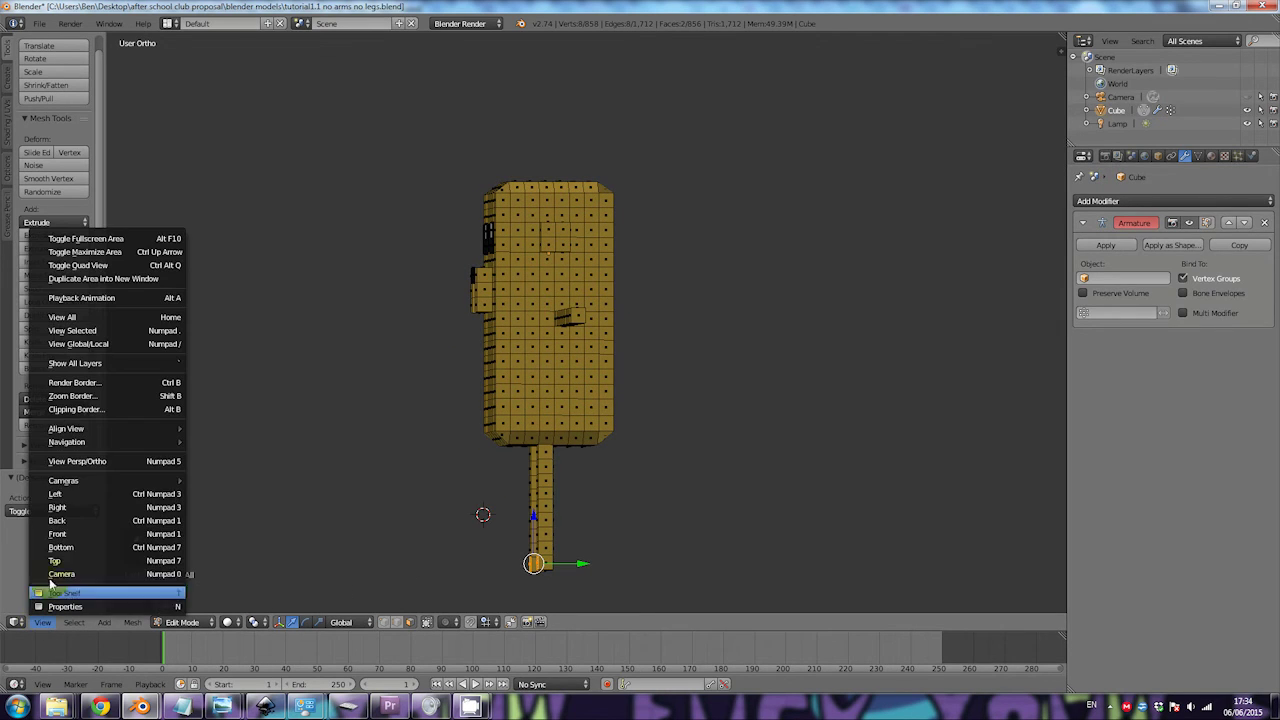
click(63, 507)
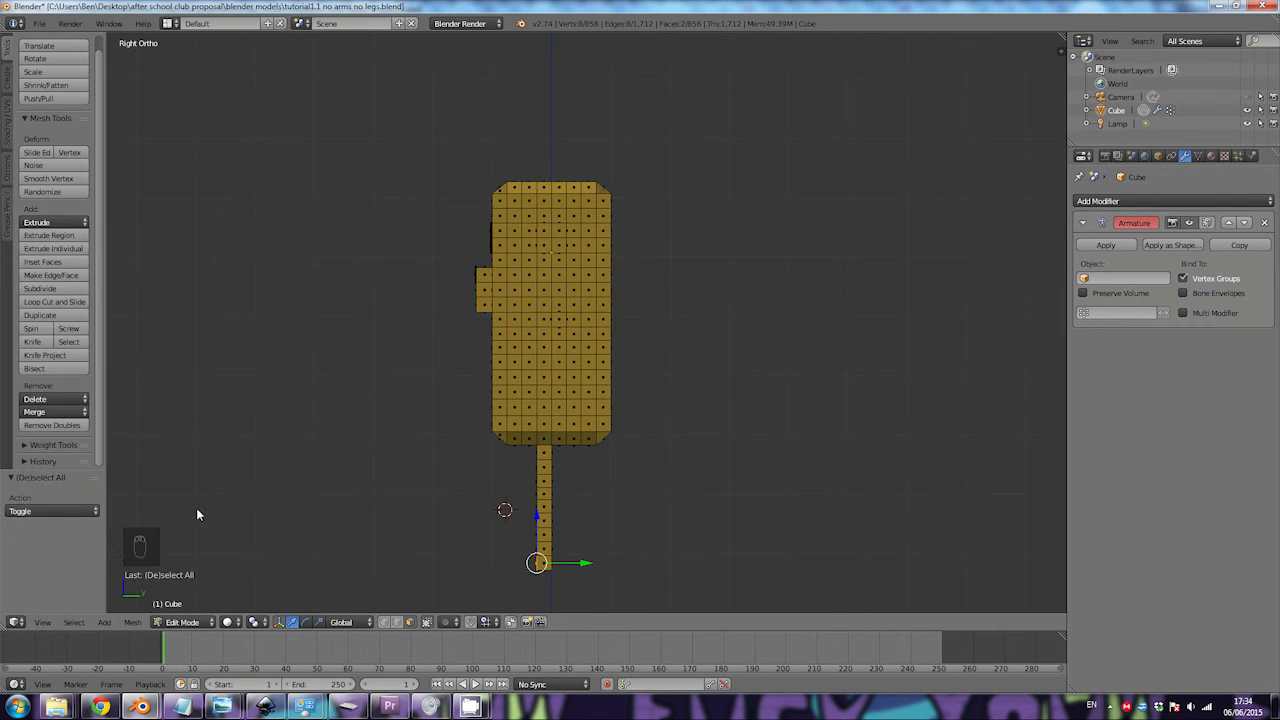
key(e)
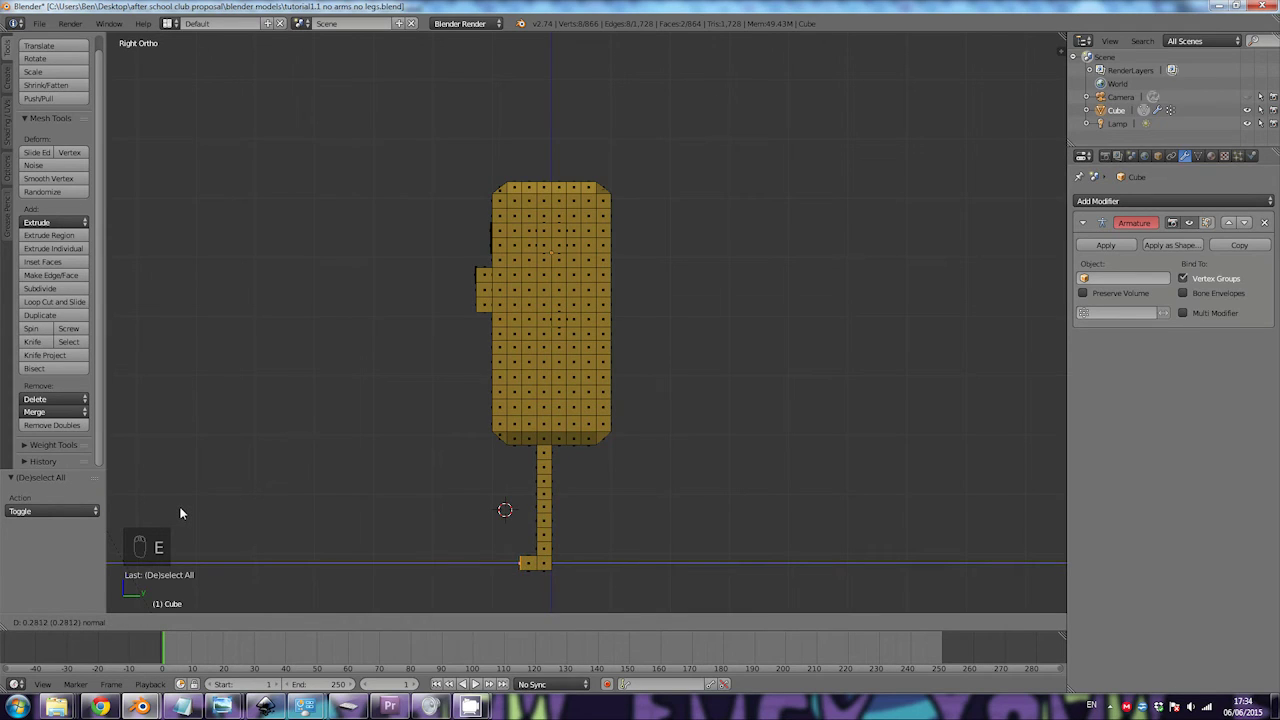
click(183, 515)
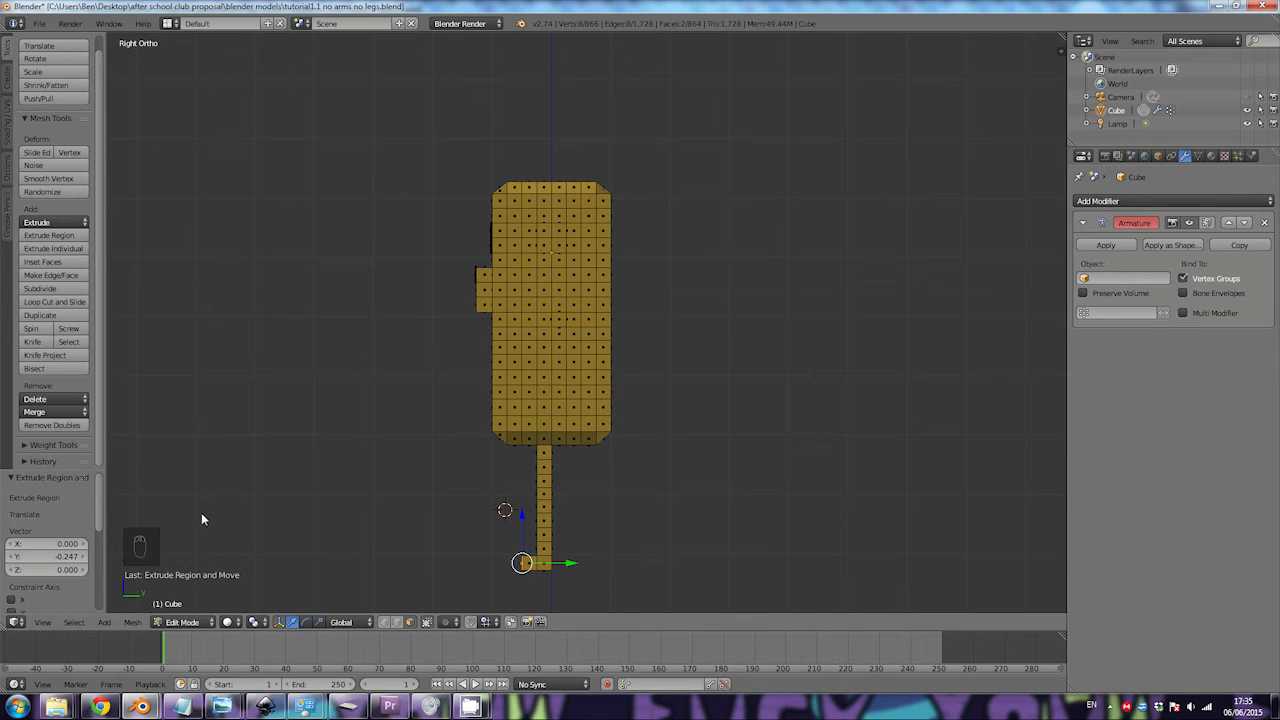
Step: Select the two central faces in the row just above the bevelled bottom edge on the body's back
middle_drag(460, 394, 461, 254)
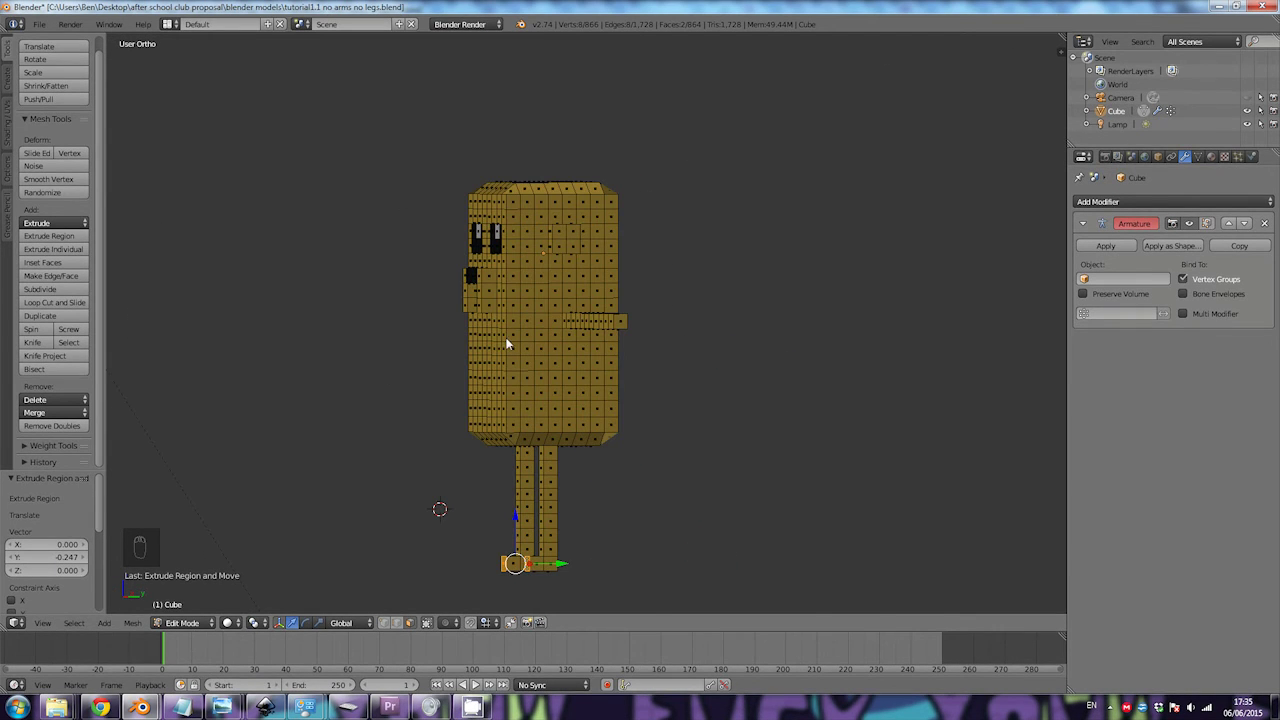
middle_drag(628, 333, 447, 327)
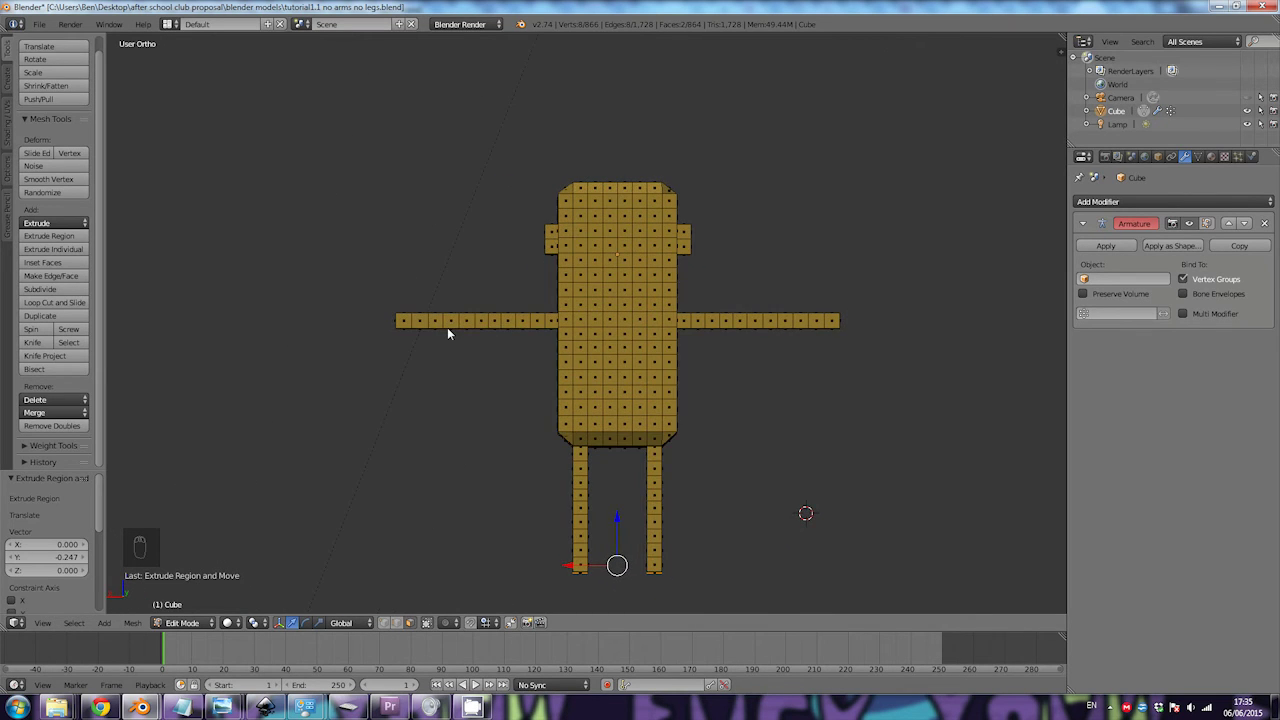
right_click(635, 423)
shift+right_click(615, 425)
shift+right_click(611, 425)
shift+right_click(606, 409)
shift+right_click(614, 417)
middle_drag(614, 417, 620, 443)
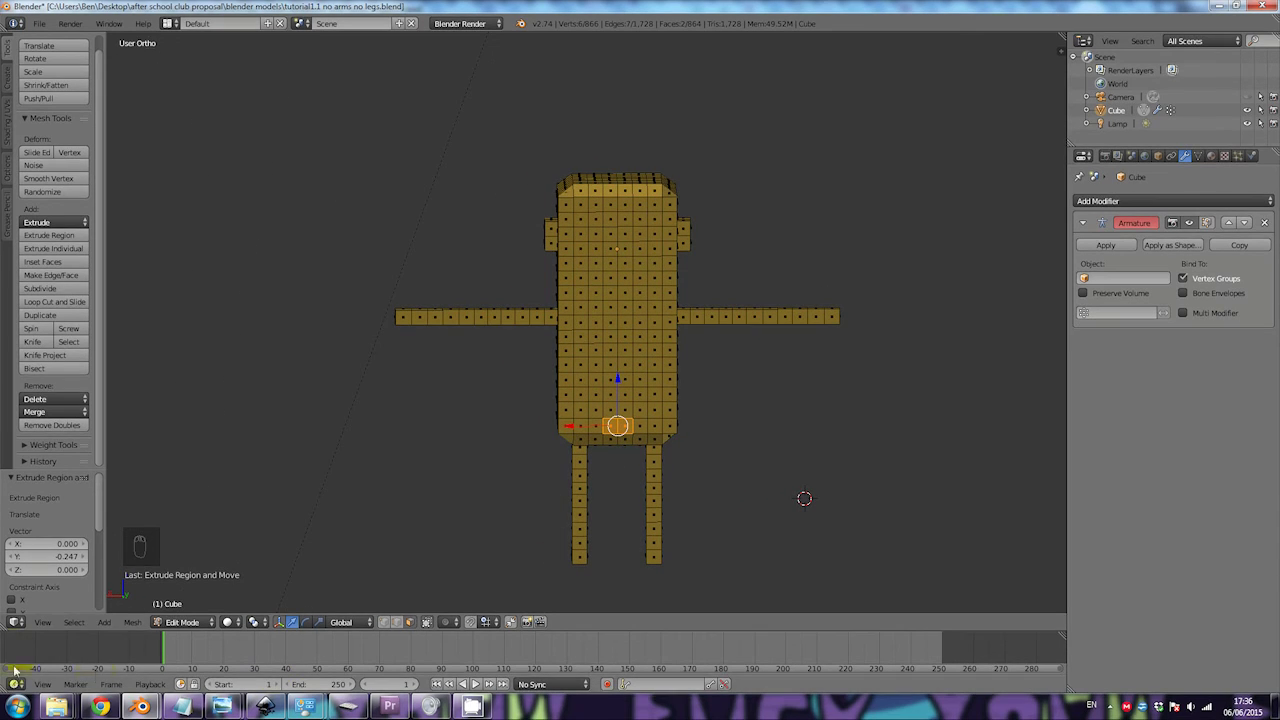
Step: Extrude the two selected back faces rearward twice in the right side view, by about 0.27 and 0.33 units, to form the tail
click(42, 622)
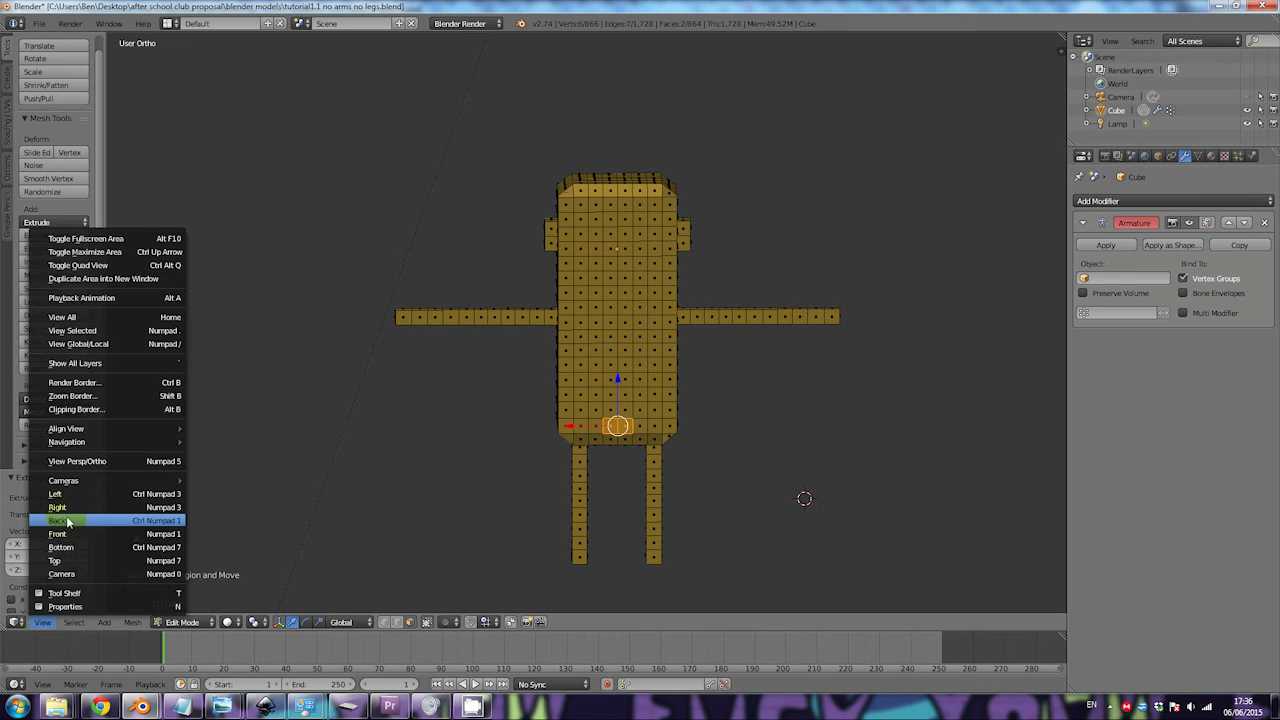
click(60, 507)
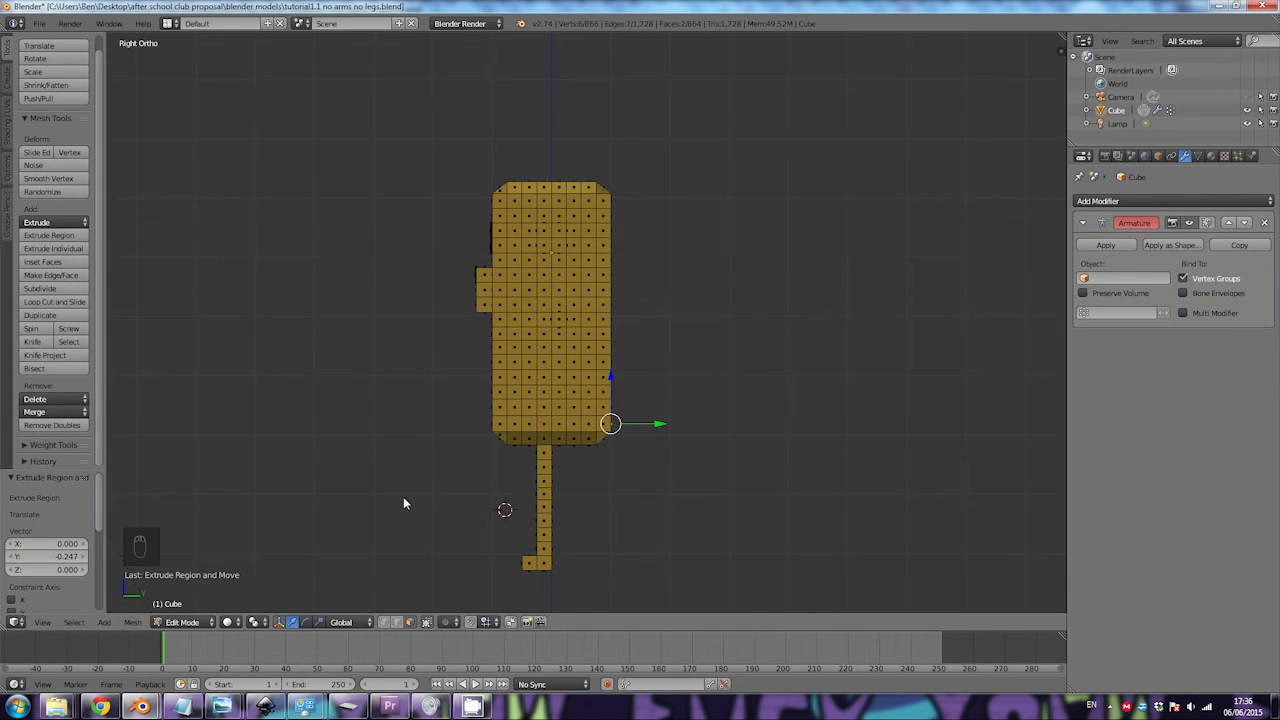
key(e)
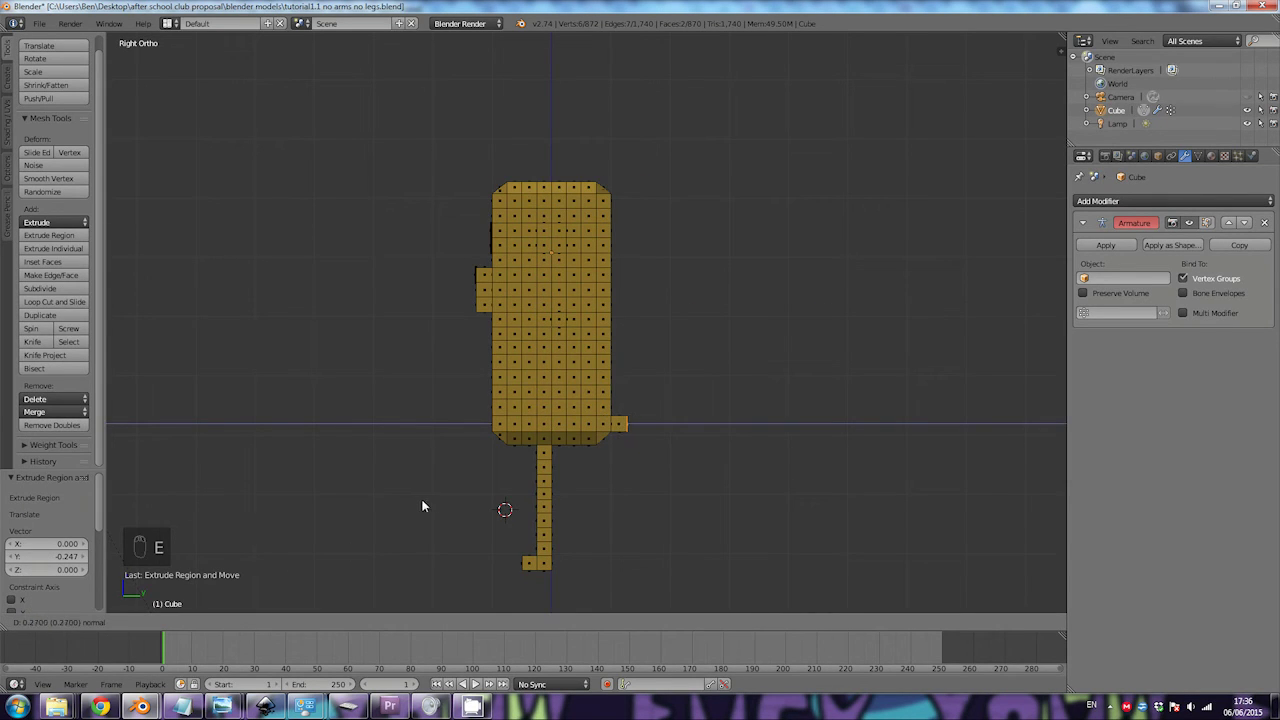
click(422, 507)
key(e)
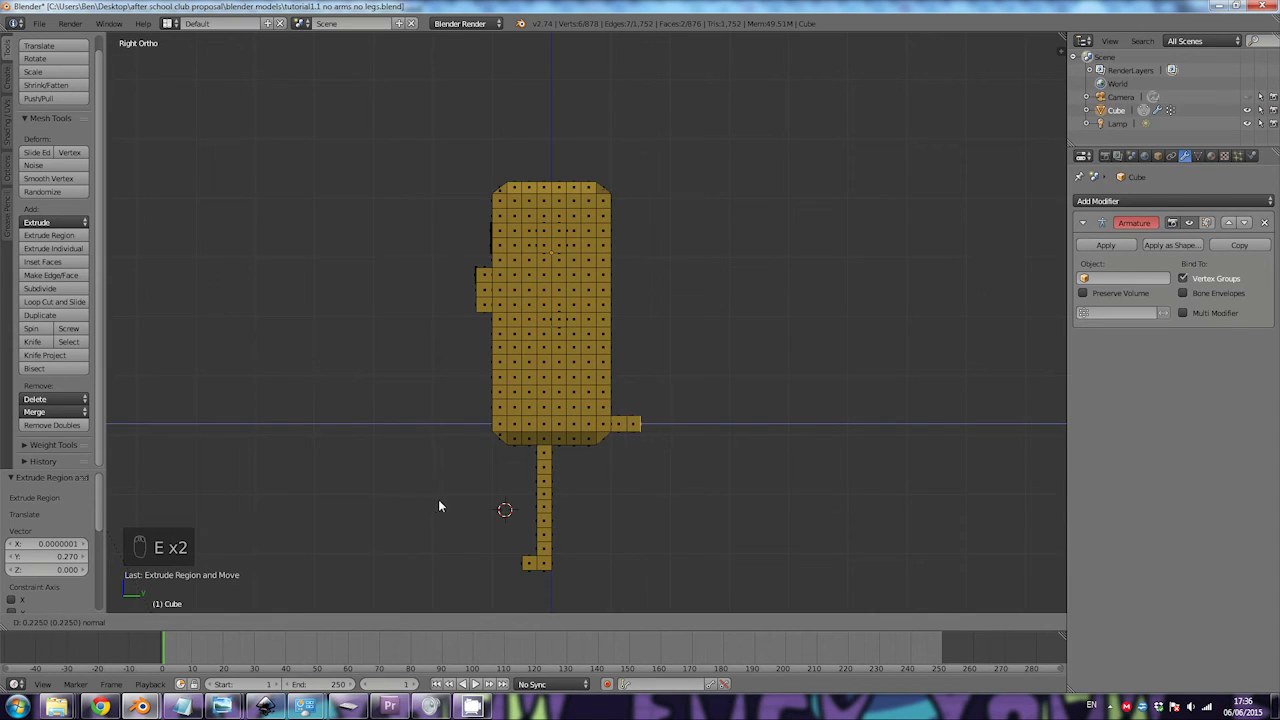
click(445, 510)
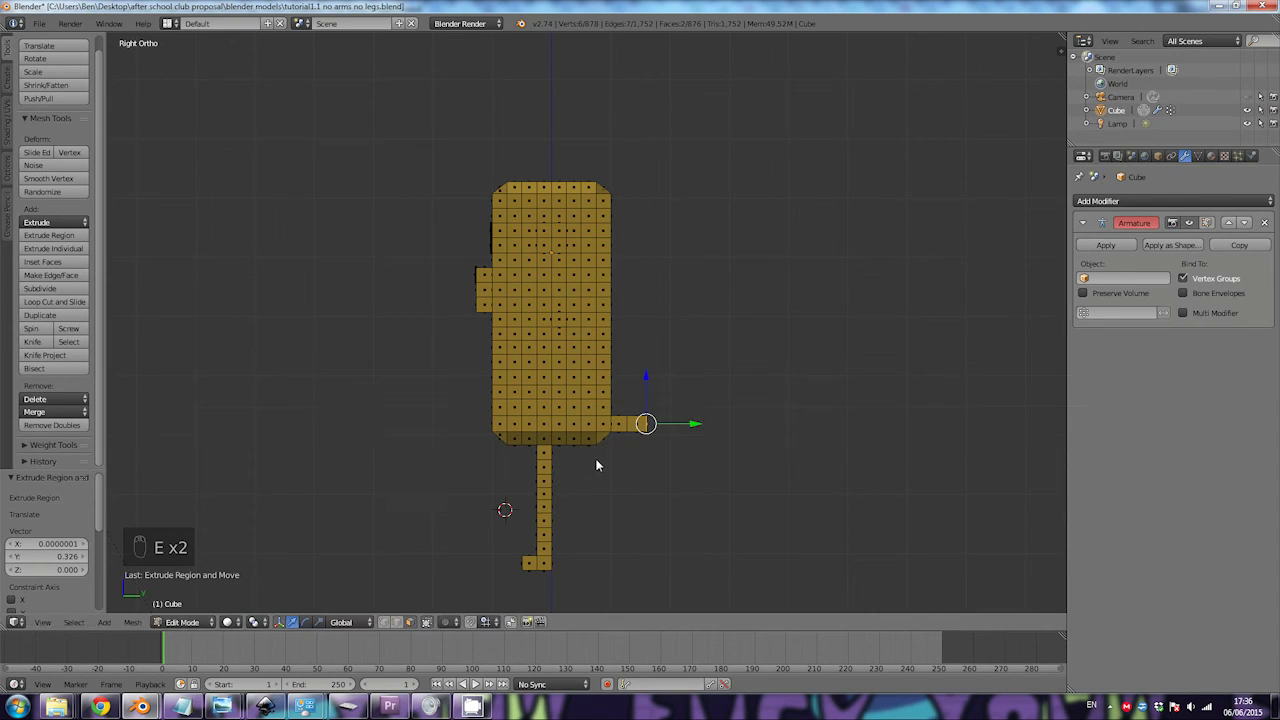
Step: Move the tail's end faces back toward the body along the Y axis by about 0.08 units
key(g)
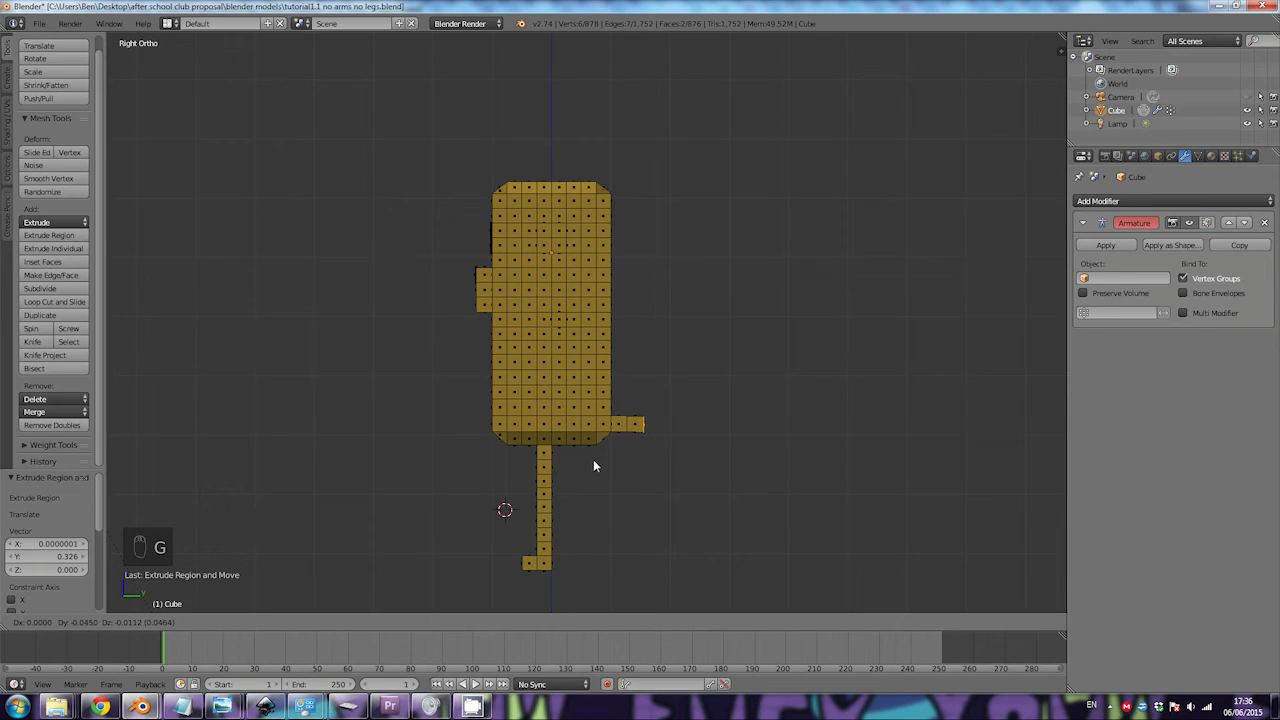
key(y)
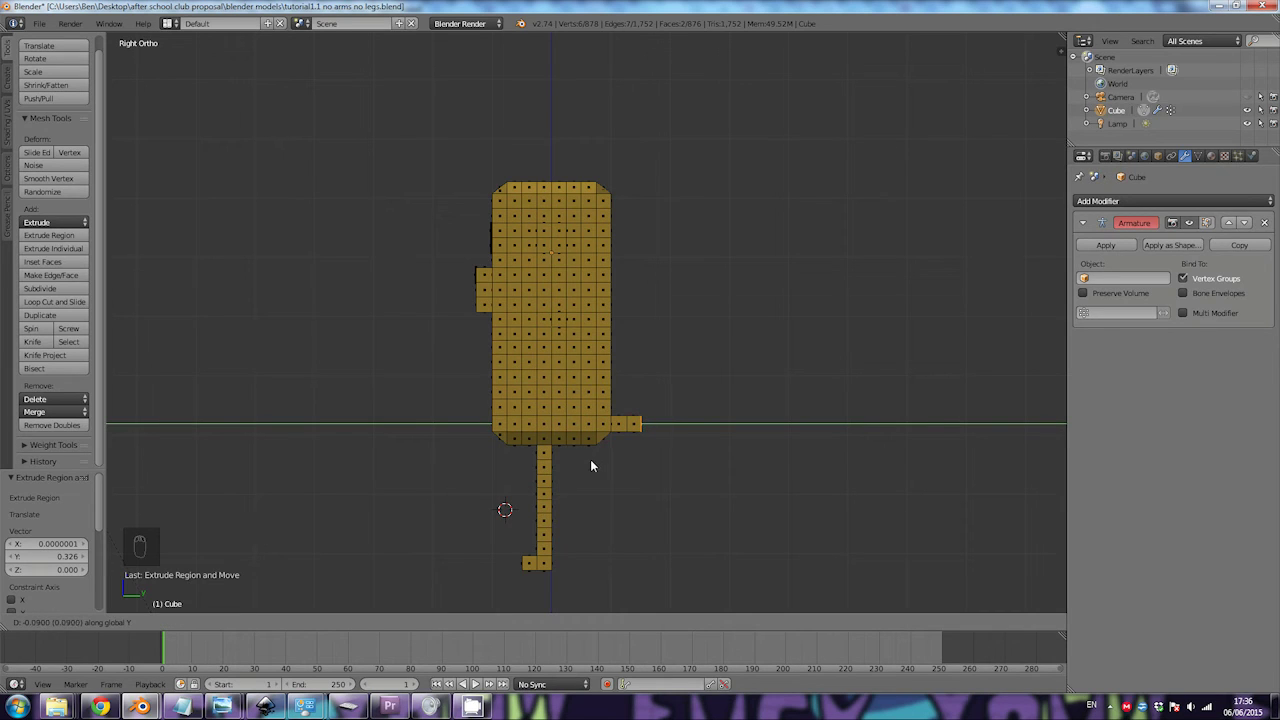
click(591, 462)
Step: Select the two top faces of the tail's outermost segment
middle_drag(633, 424, 609, 467)
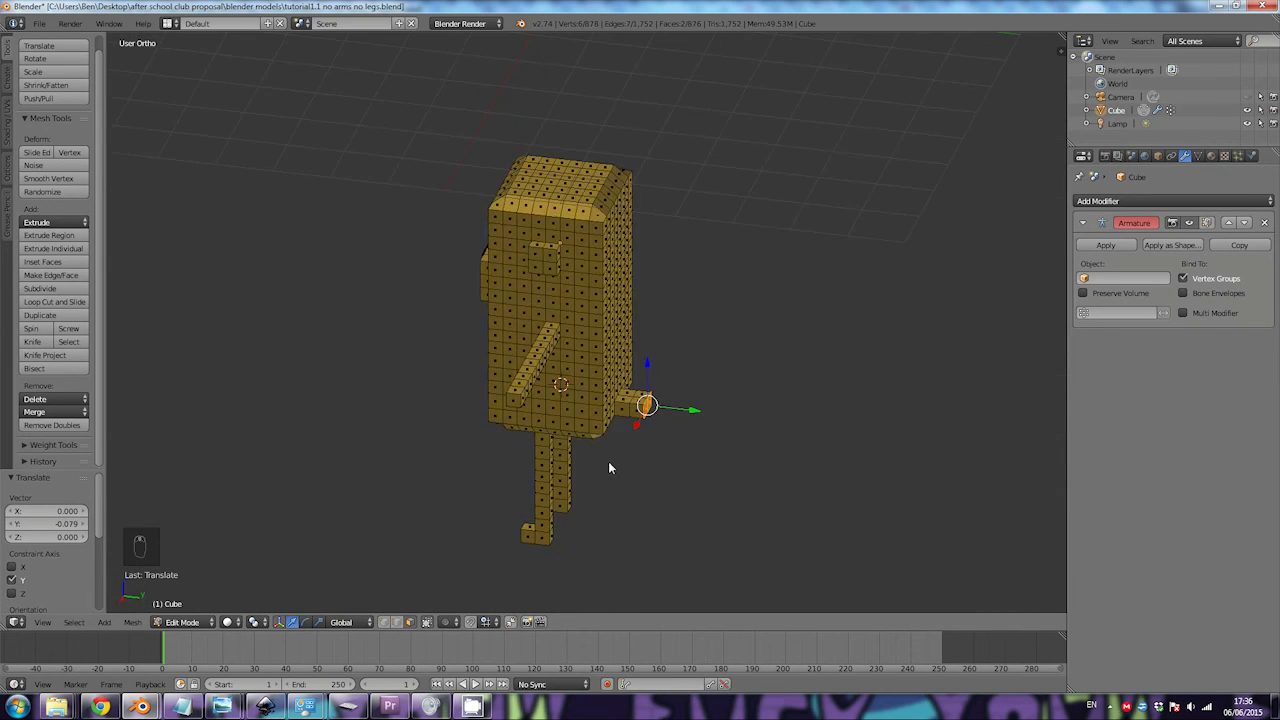
right_click(639, 403)
shift+right_click(641, 402)
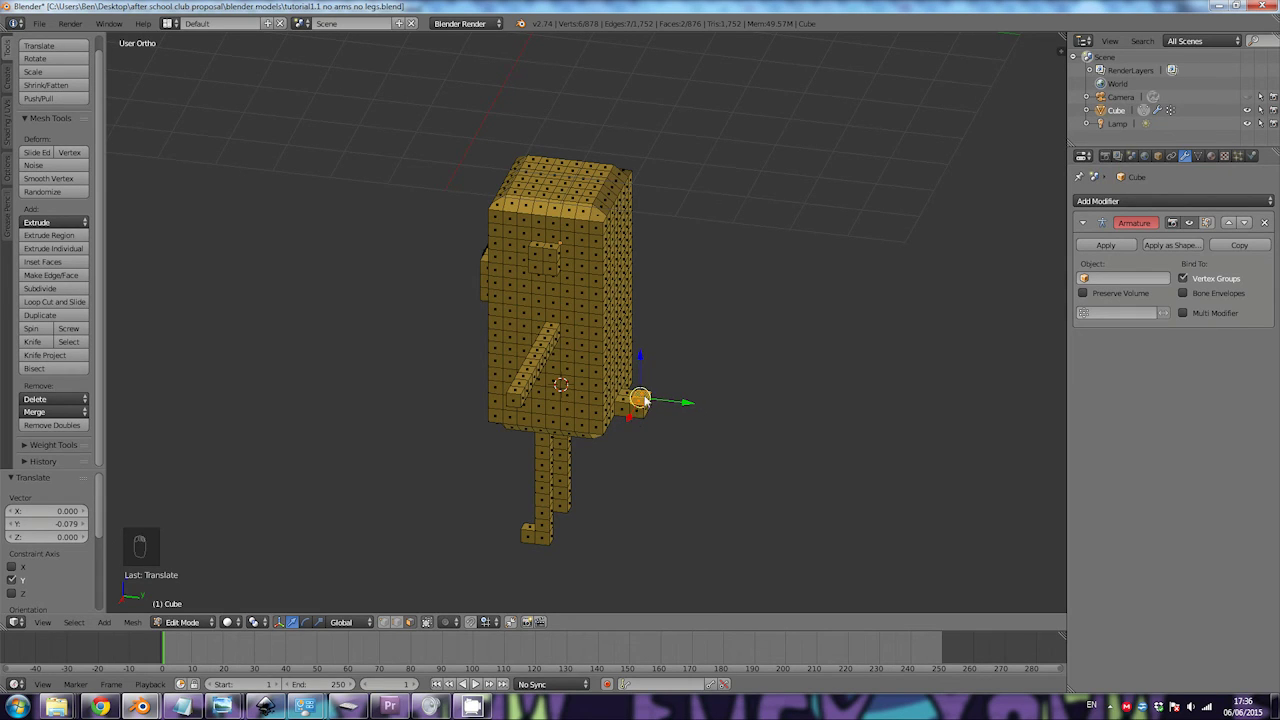
mouse_move(642, 412)
middle_down()
mouse_move(622, 433)
mouse_move(624, 418)
middle_up()
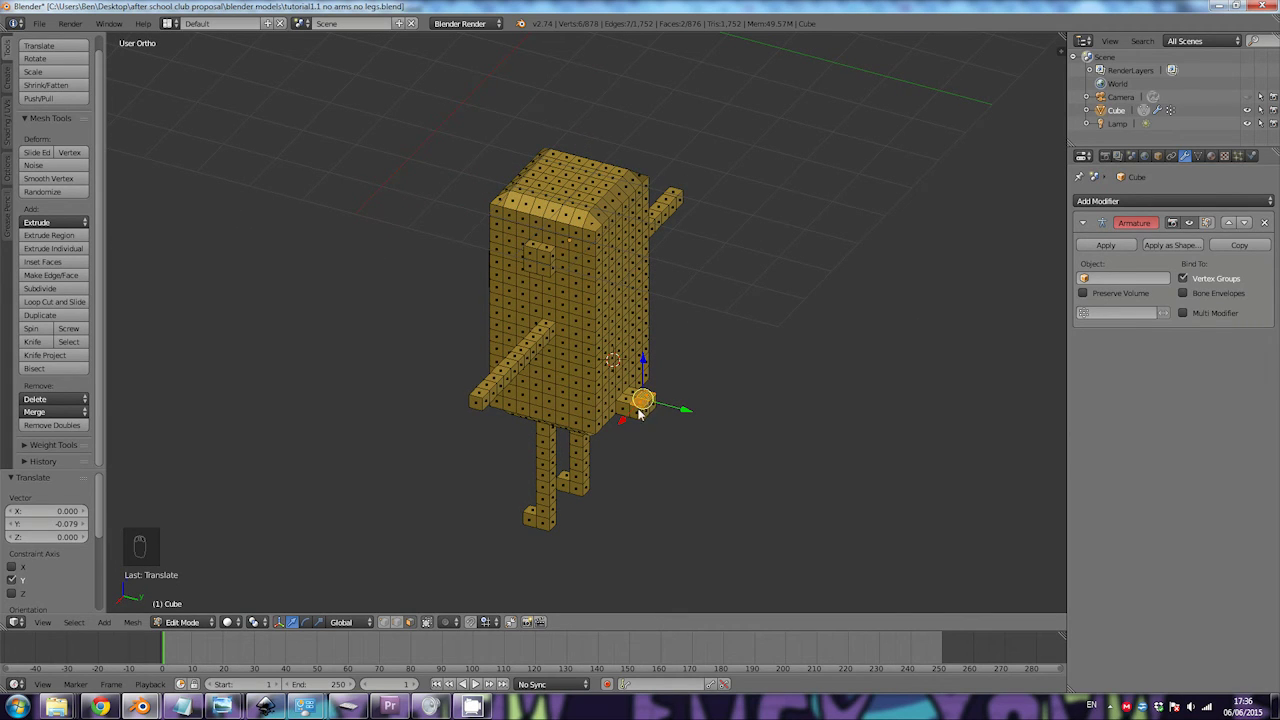
middle_drag(652, 403, 685, 363)
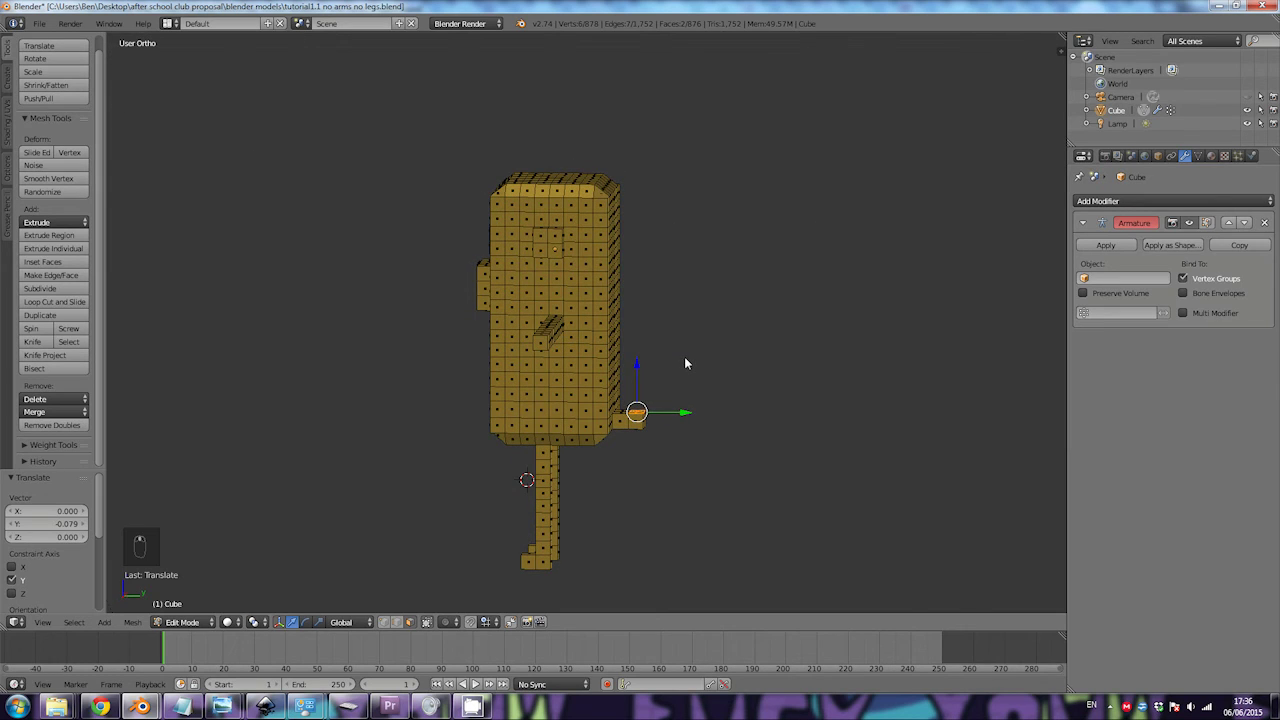
Step: Extrude the tail's selected top faces upward by about 0.21 units in the right side view
click(45, 623)
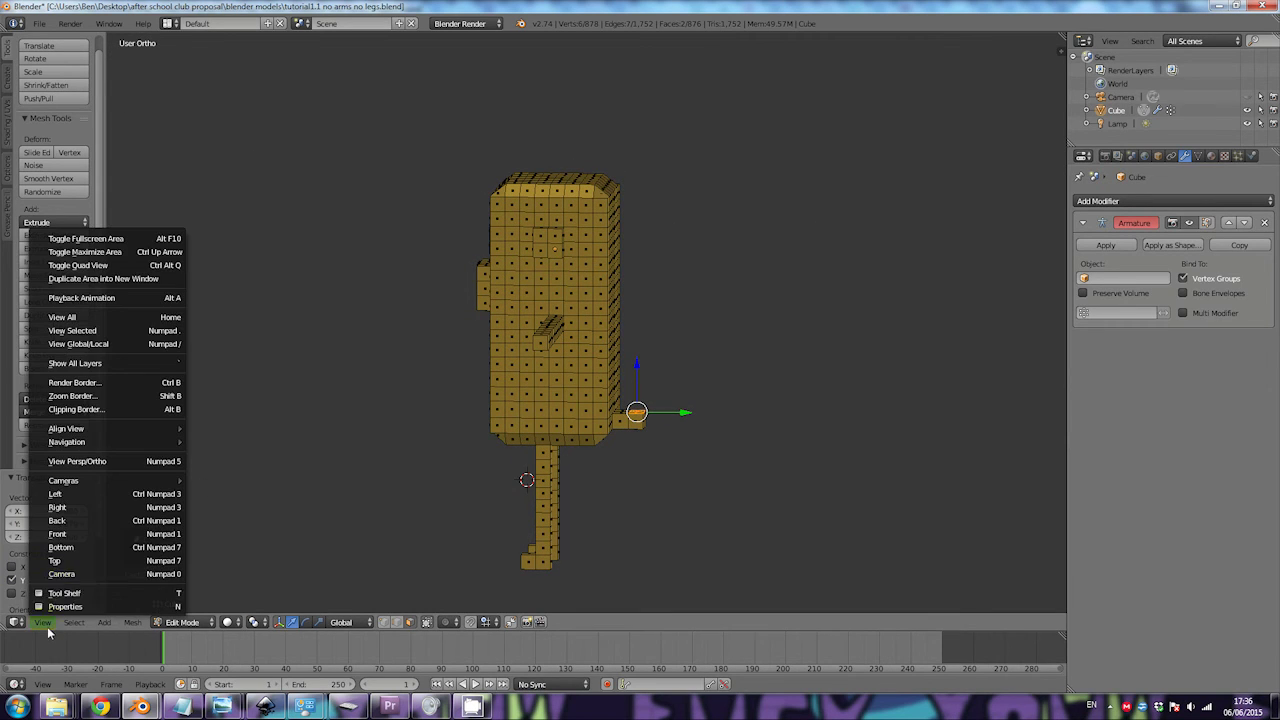
key(Escape)
key(KP_3)
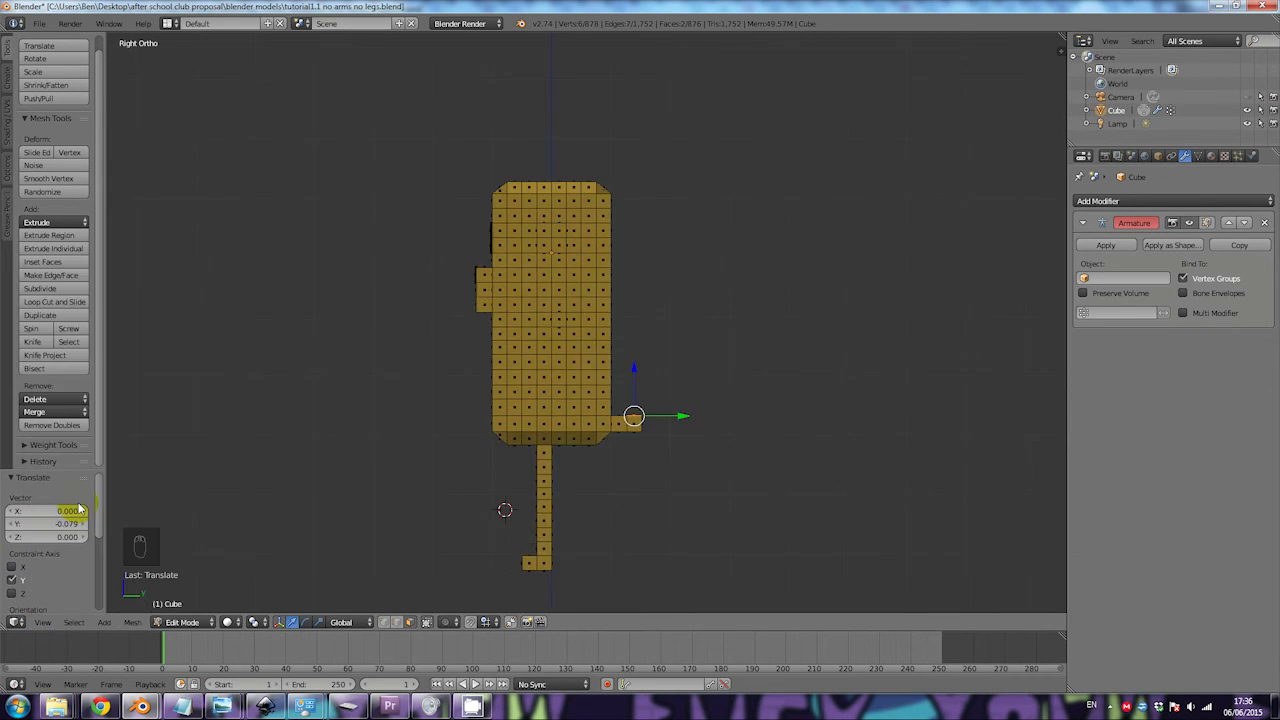
key(e)
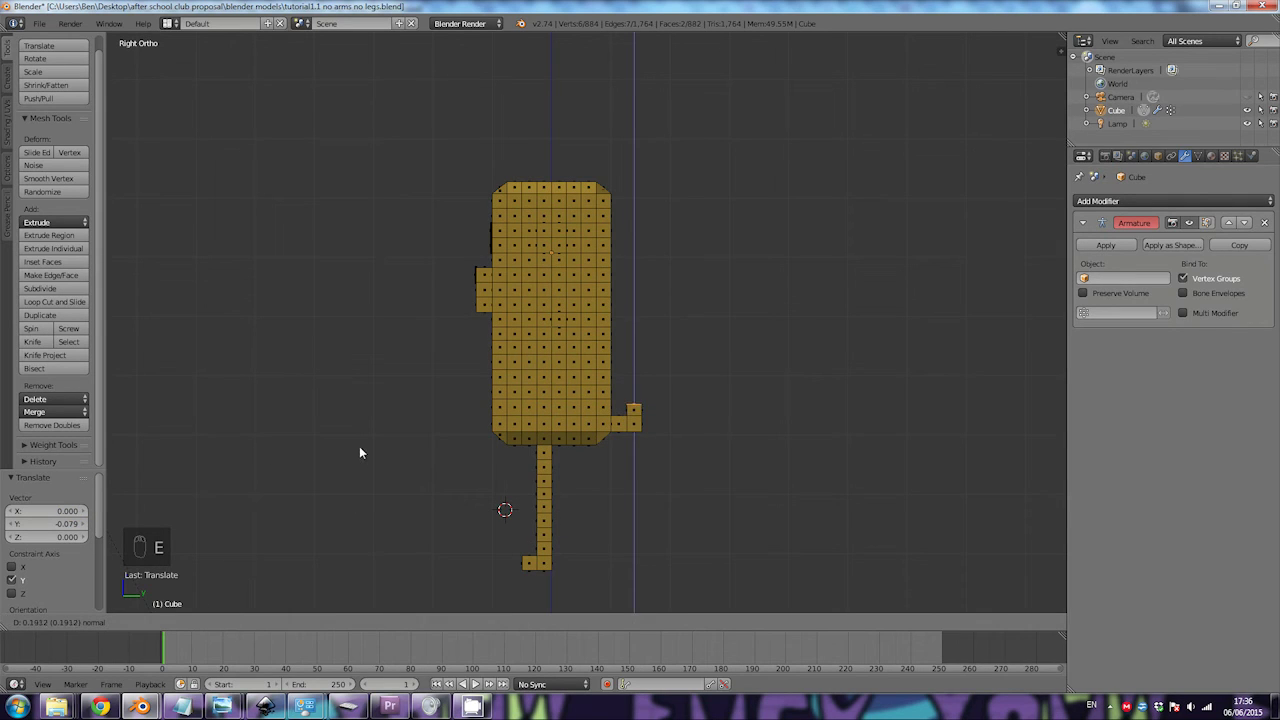
click(359, 451)
Step: Select the two dark faces in the lower row of the mouth on the front of the body
middle_drag(490, 448, 565, 451)
middle_drag(489, 459, 644, 452)
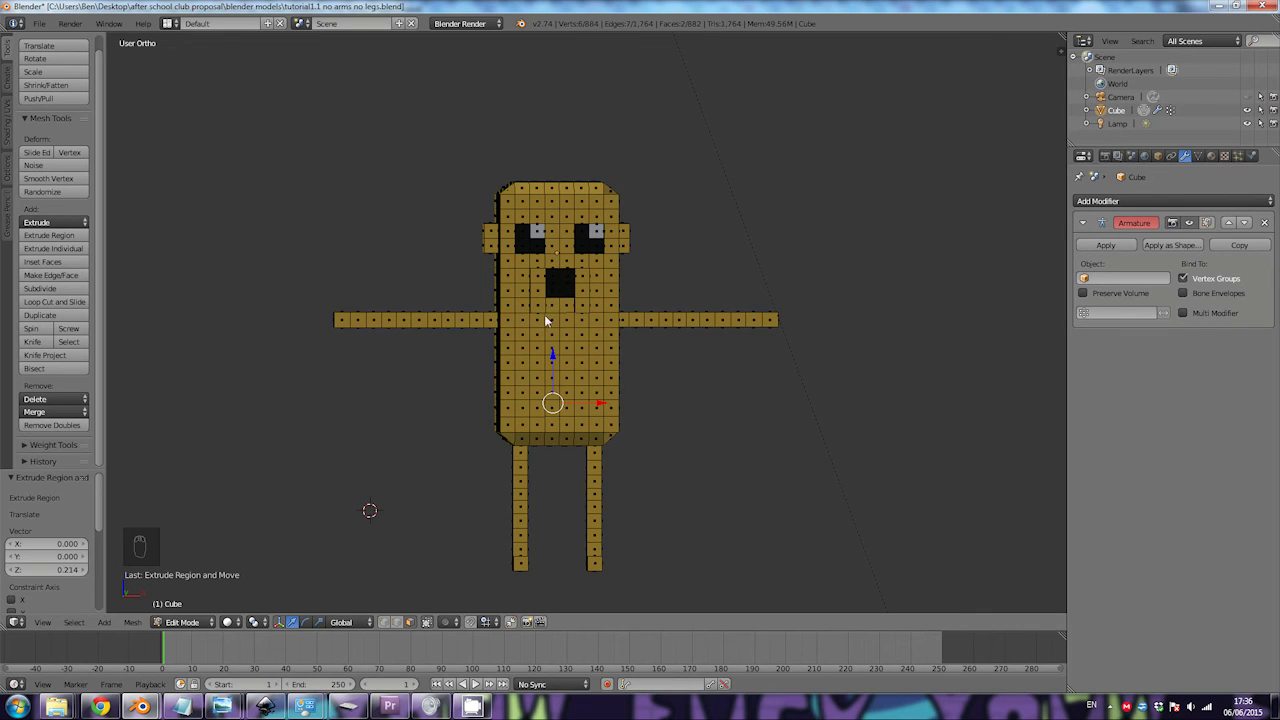
middle_drag(557, 271, 450, 310)
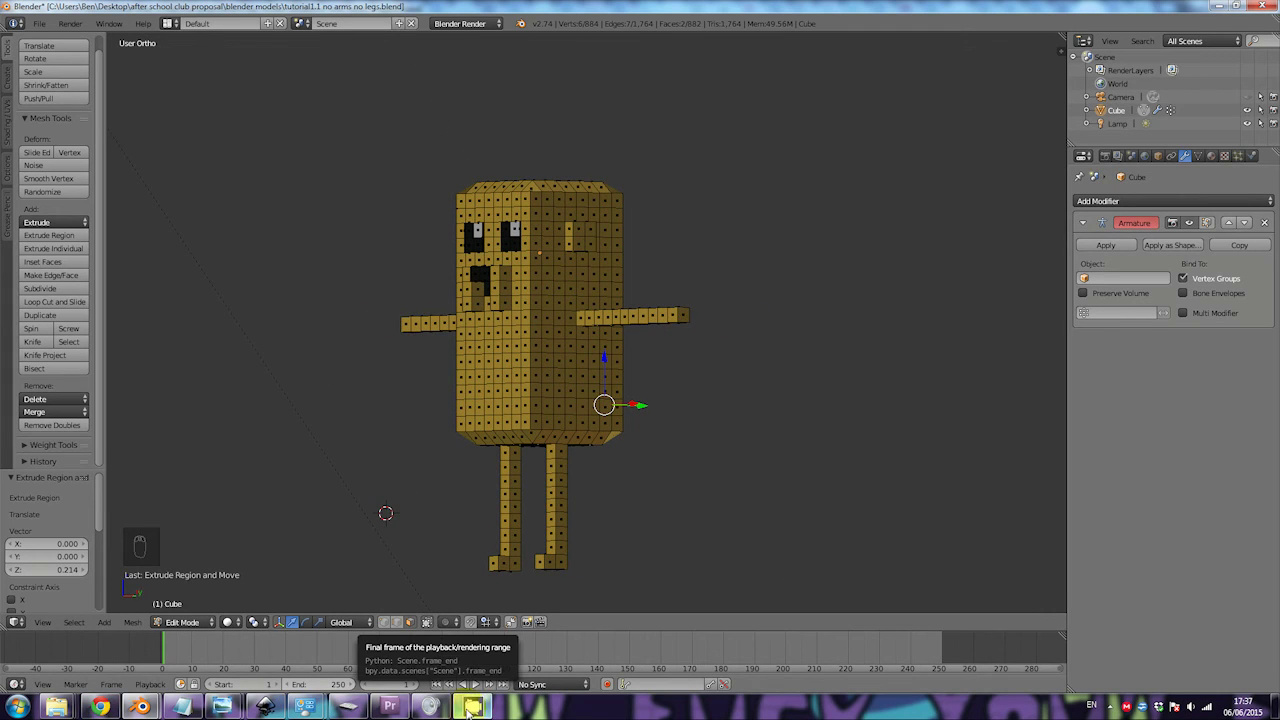
middle_drag(529, 287, 617, 308)
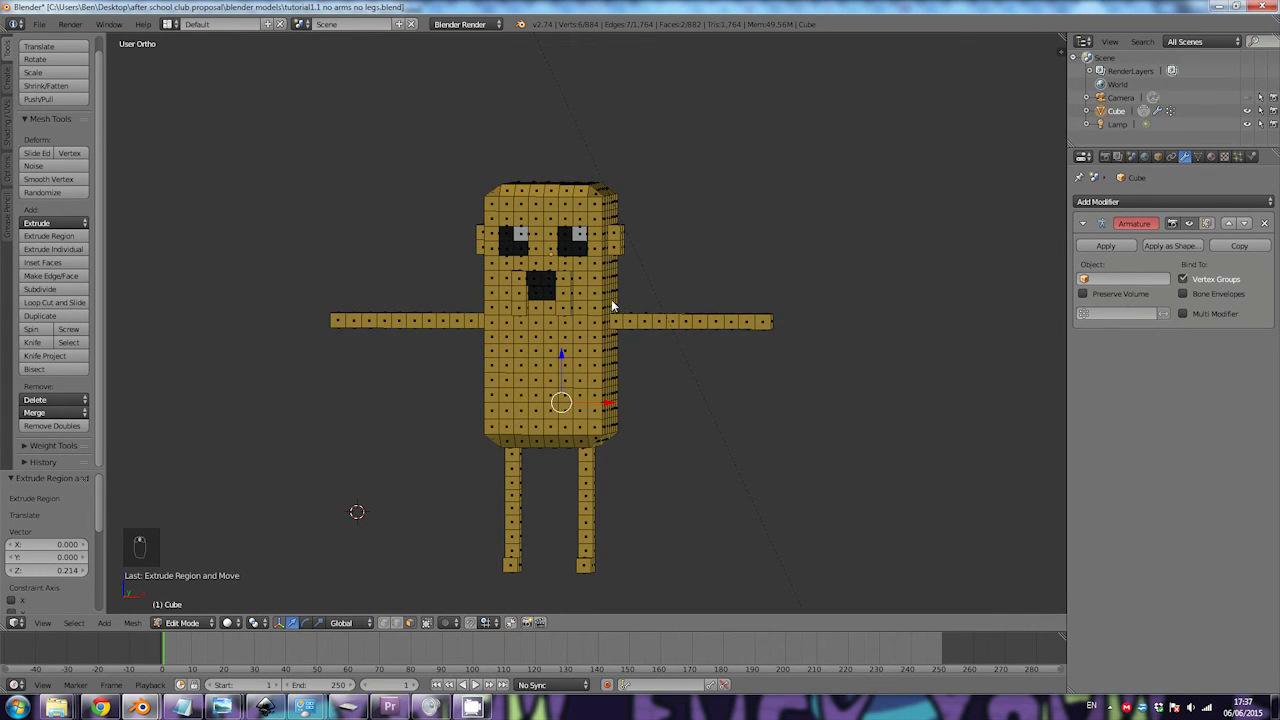
right_click(536, 297)
shift+right_click(548, 296)
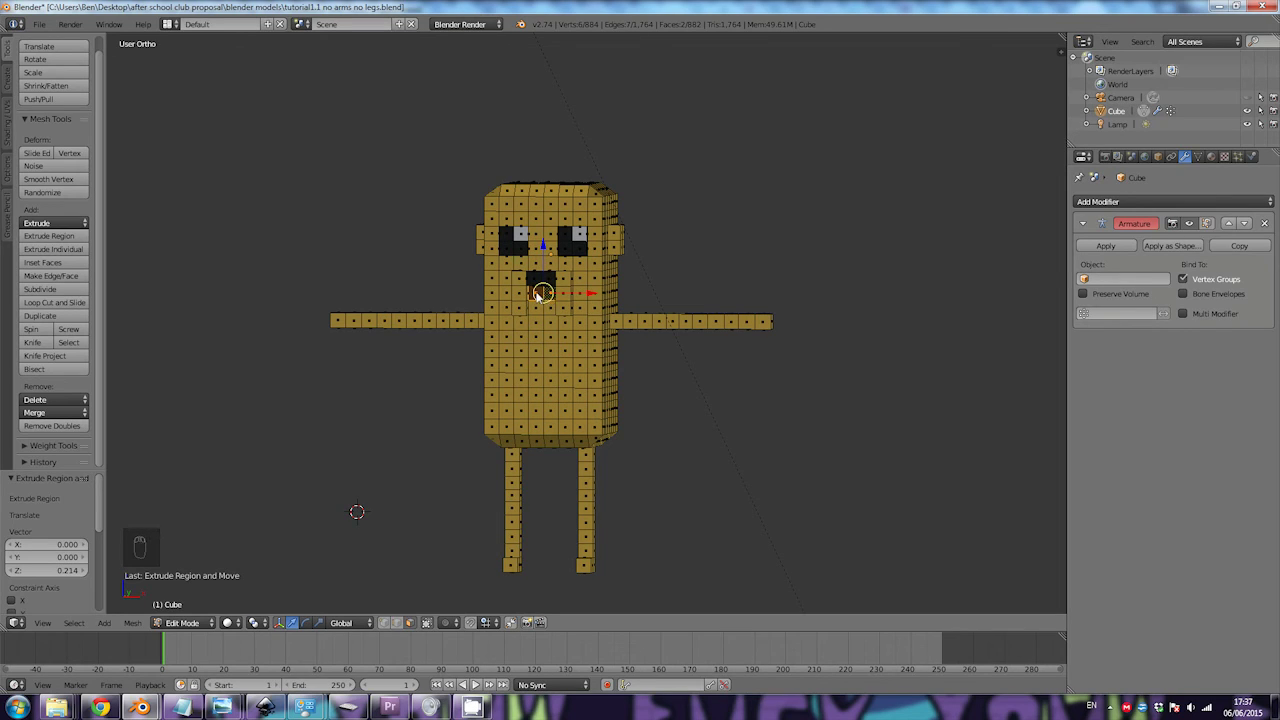
Step: Extrude the two mouth faces into the body twice, by about 0.03 and 0.04 units, in the wireframe right side view
scroll(560, 351, down, 2)
scroll(555, 300, up, 10)
middle_drag(545, 205, 657, 203)
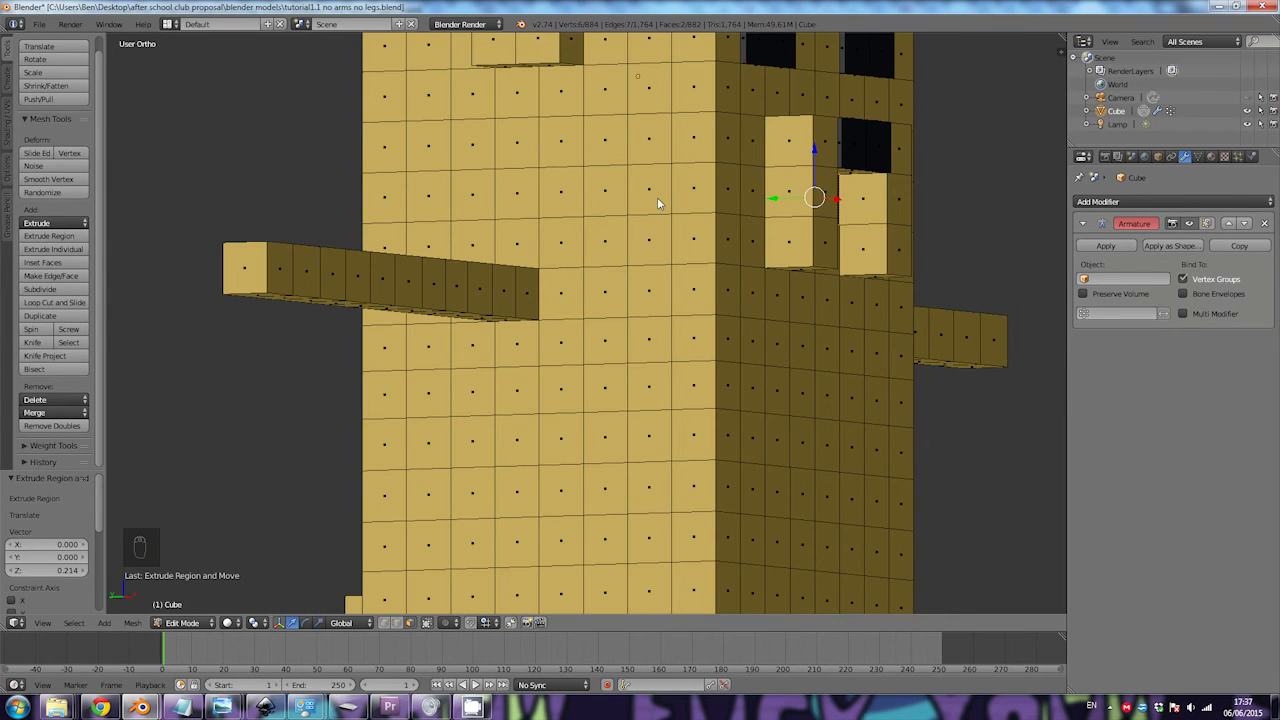
key(KP_3)
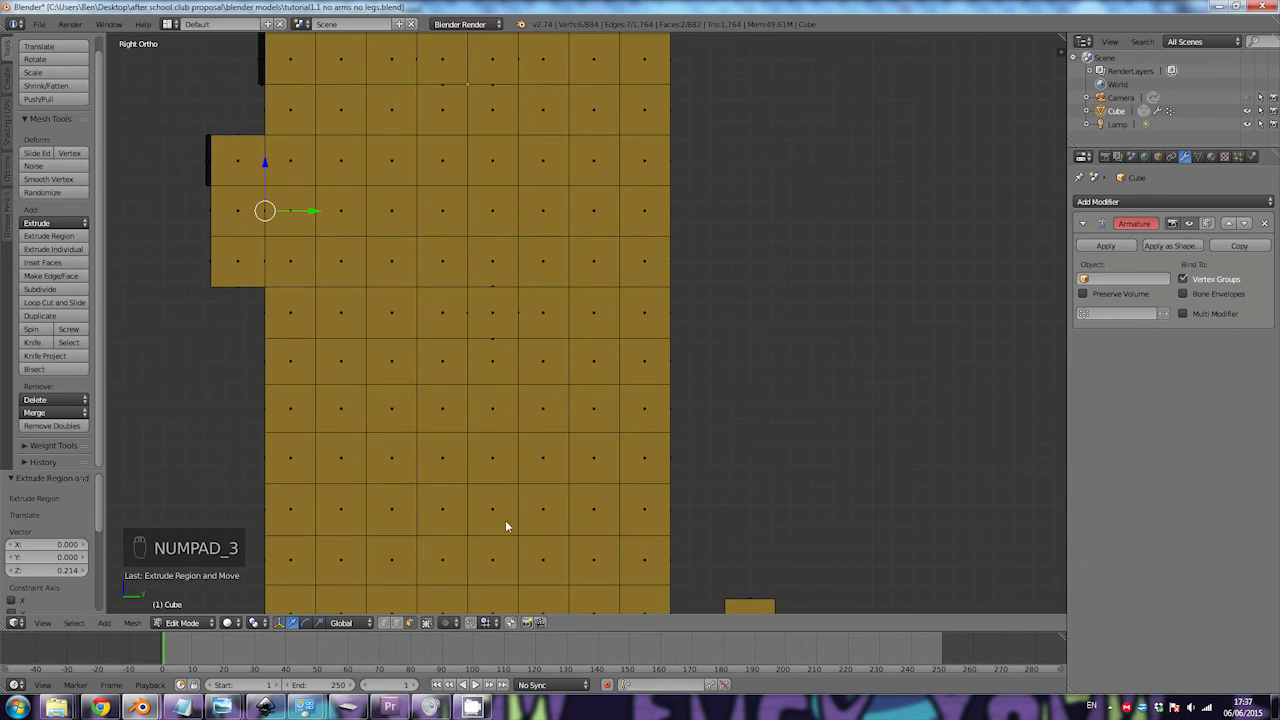
click(241, 622)
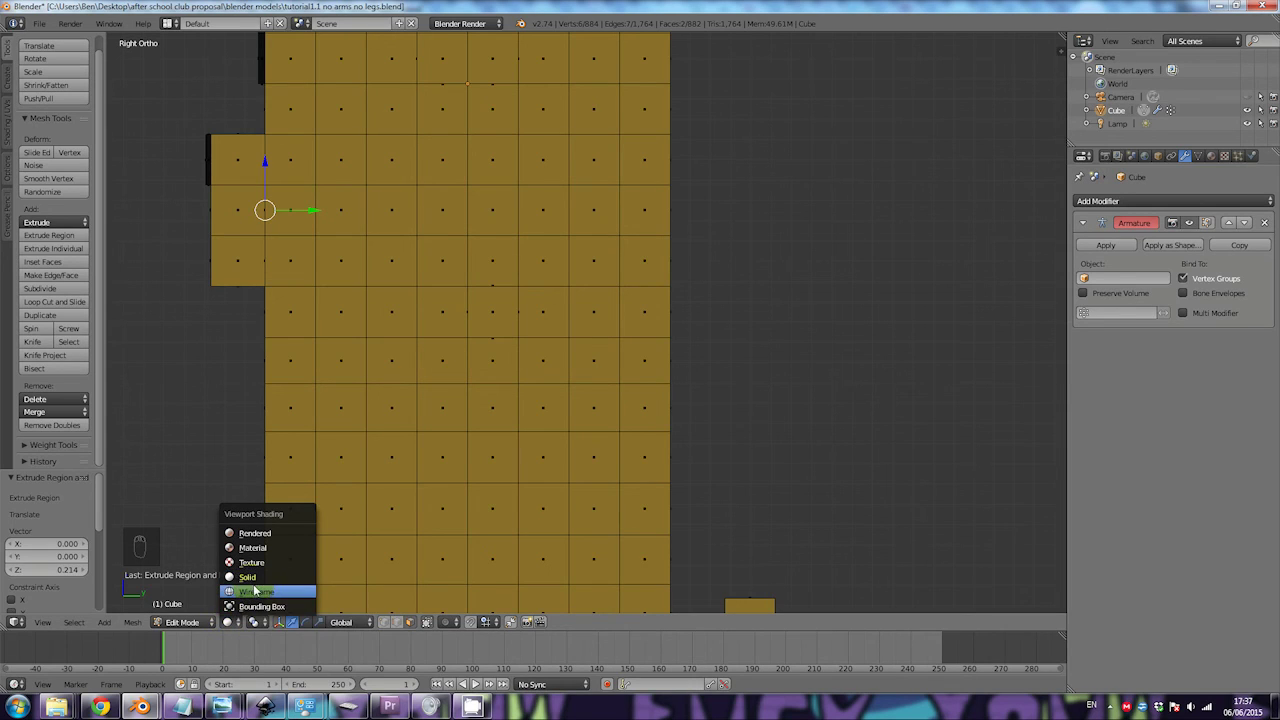
click(254, 591)
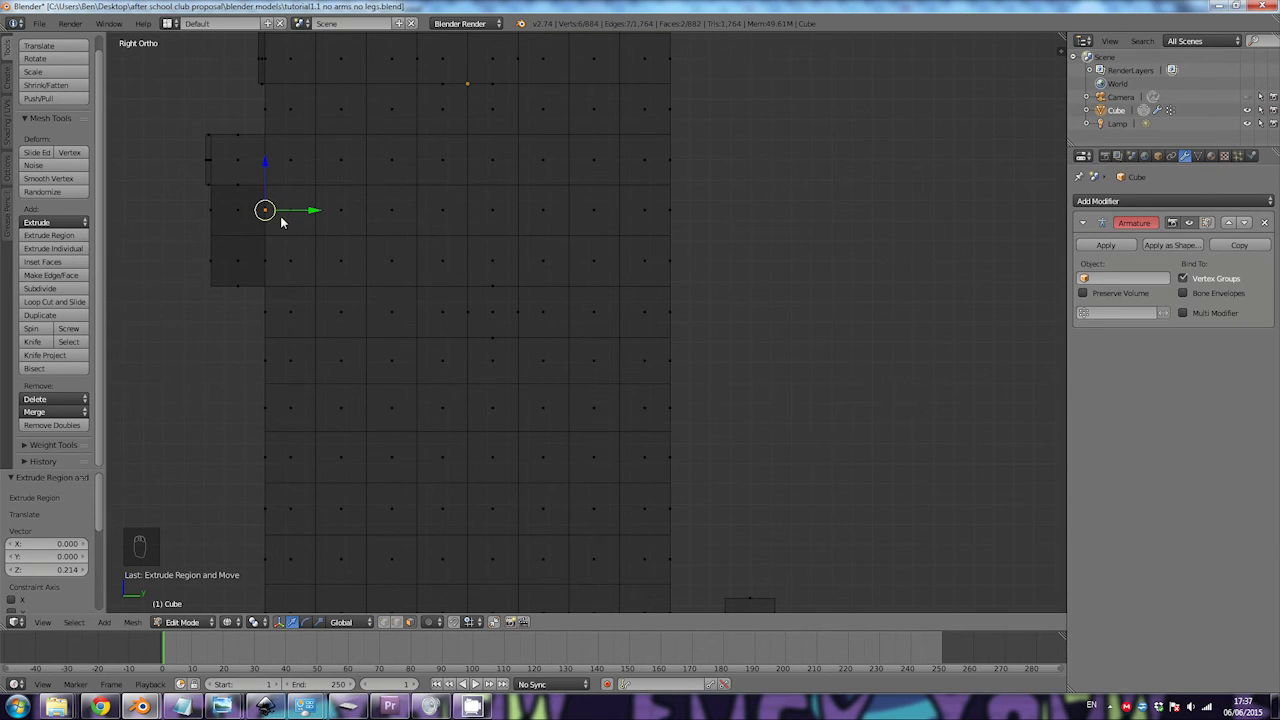
key(e)
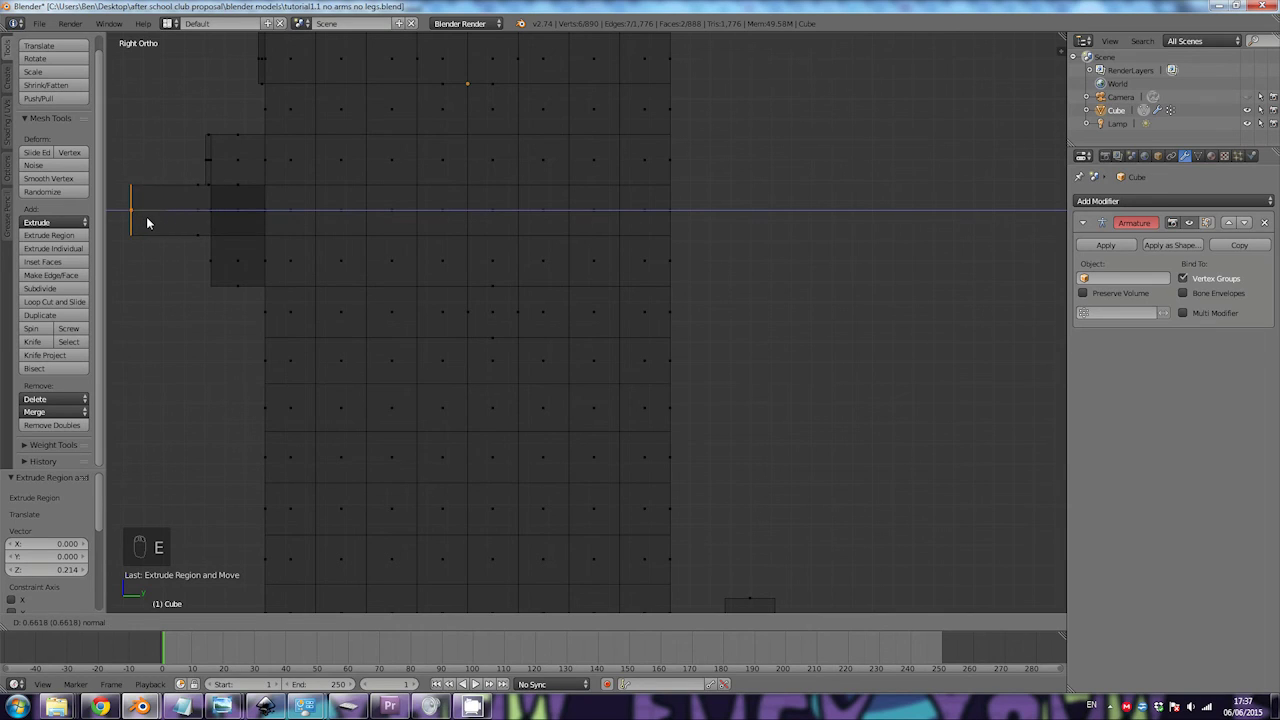
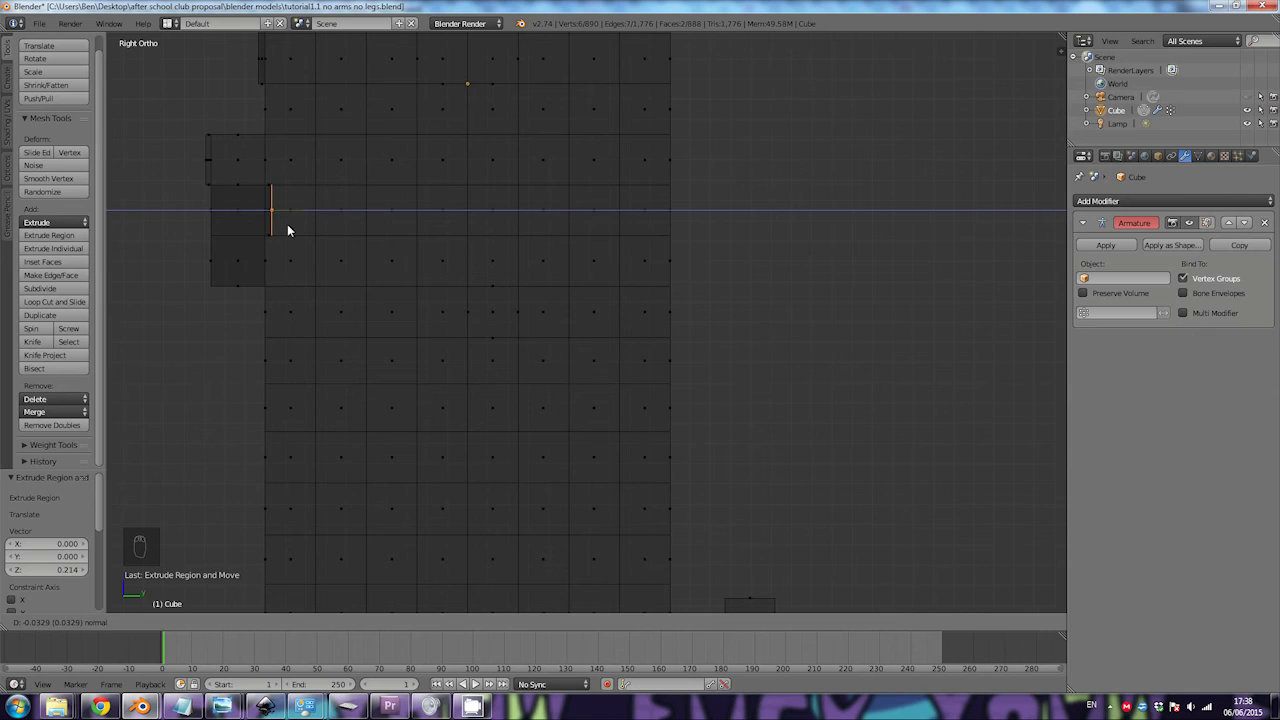
click(287, 229)
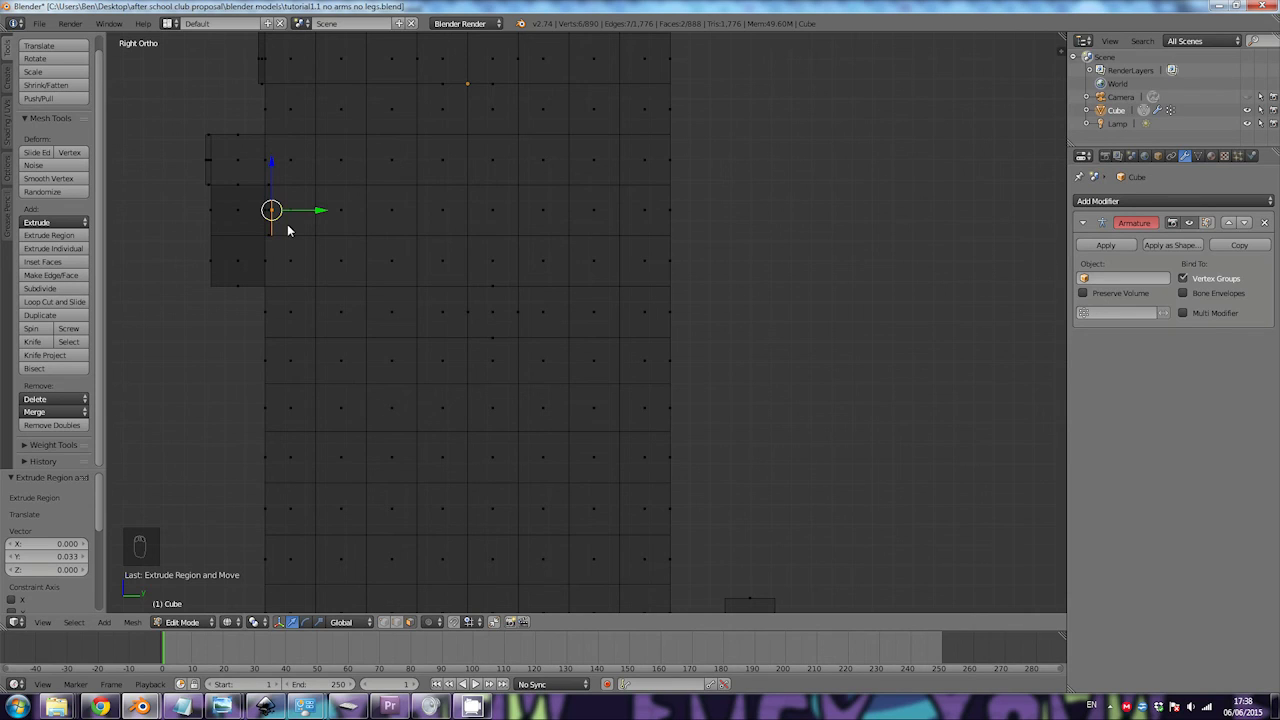
key(e)
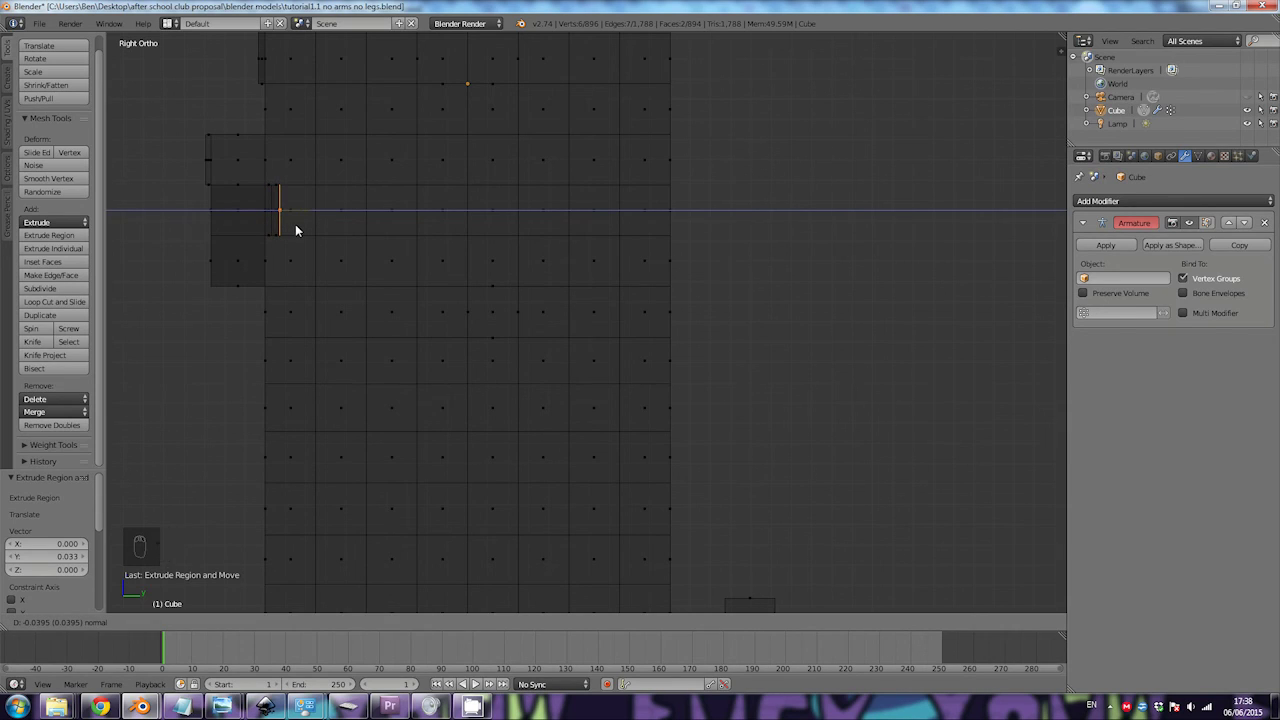
click(295, 224)
Step: Return to solid shading and select the two narrow downward-facing faces along the upper edge of the mouth recess
mouse_move(283, 218)
middle_down()
mouse_move(333, 225)
mouse_move(454, 194)
mouse_move(280, 214)
mouse_move(358, 241)
mouse_move(428, 210)
mouse_move(291, 214)
mouse_move(326, 223)
mouse_move(391, 206)
mouse_move(446, 169)
mouse_move(437, 183)
middle_up()
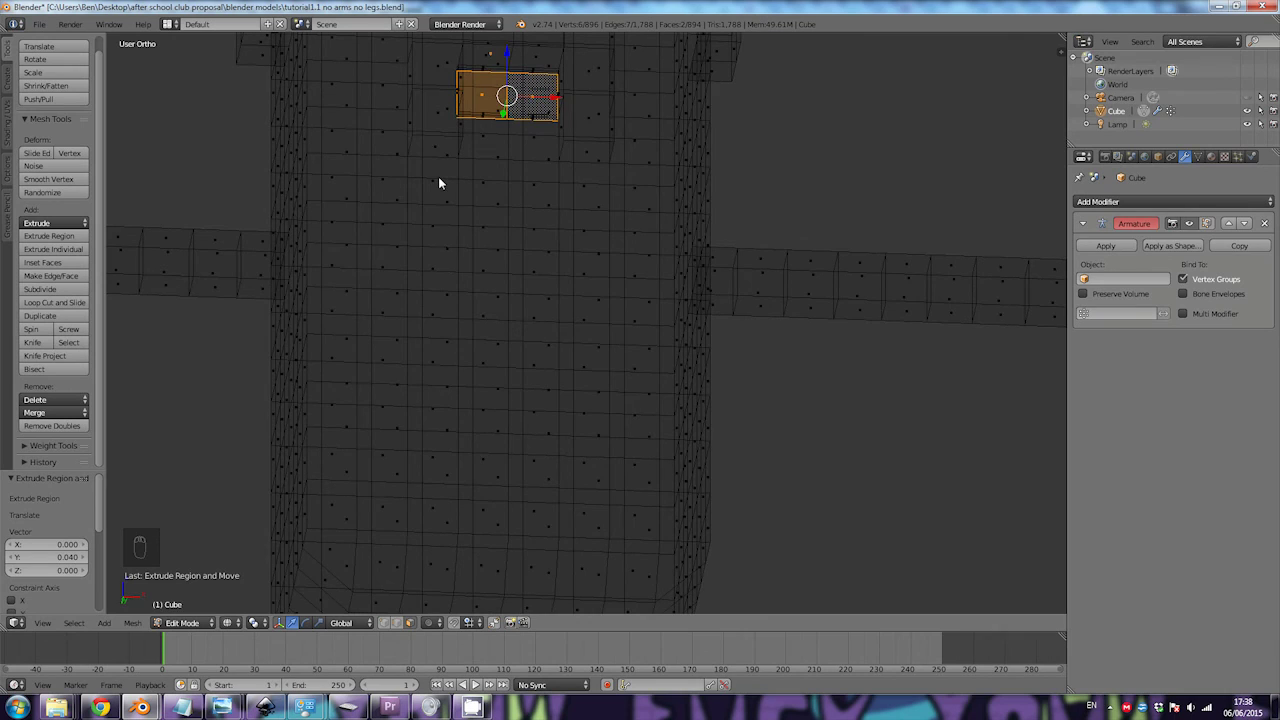
click(240, 622)
click(252, 577)
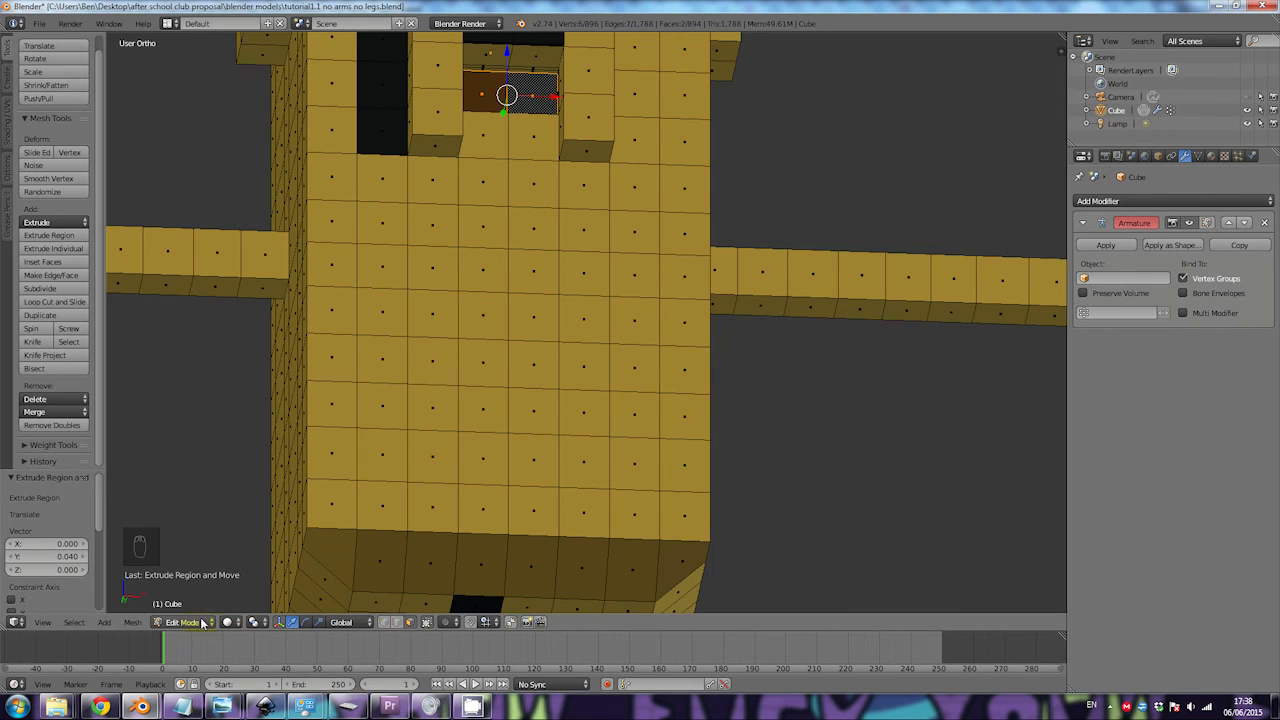
right_click(503, 76)
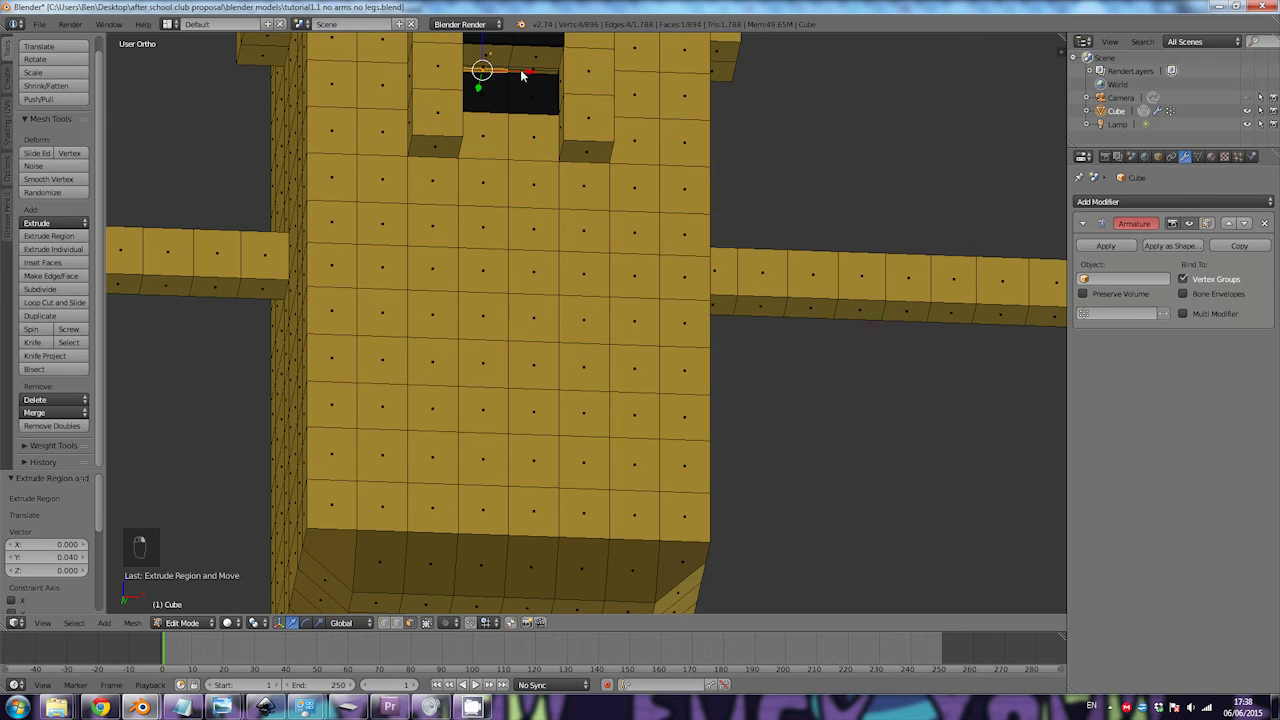
shift+right_click(518, 76)
scroll(524, 89, down, 5)
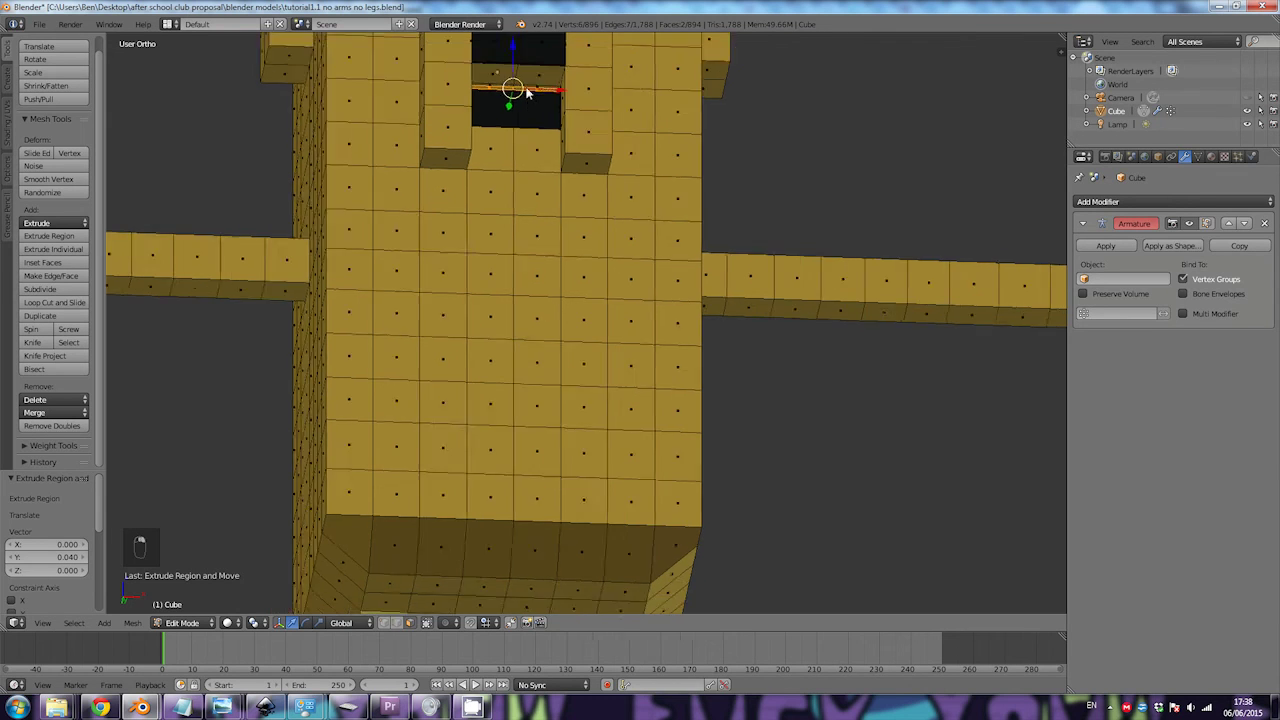
scroll(530, 85, up, 8)
scroll(538, 79, down, 4)
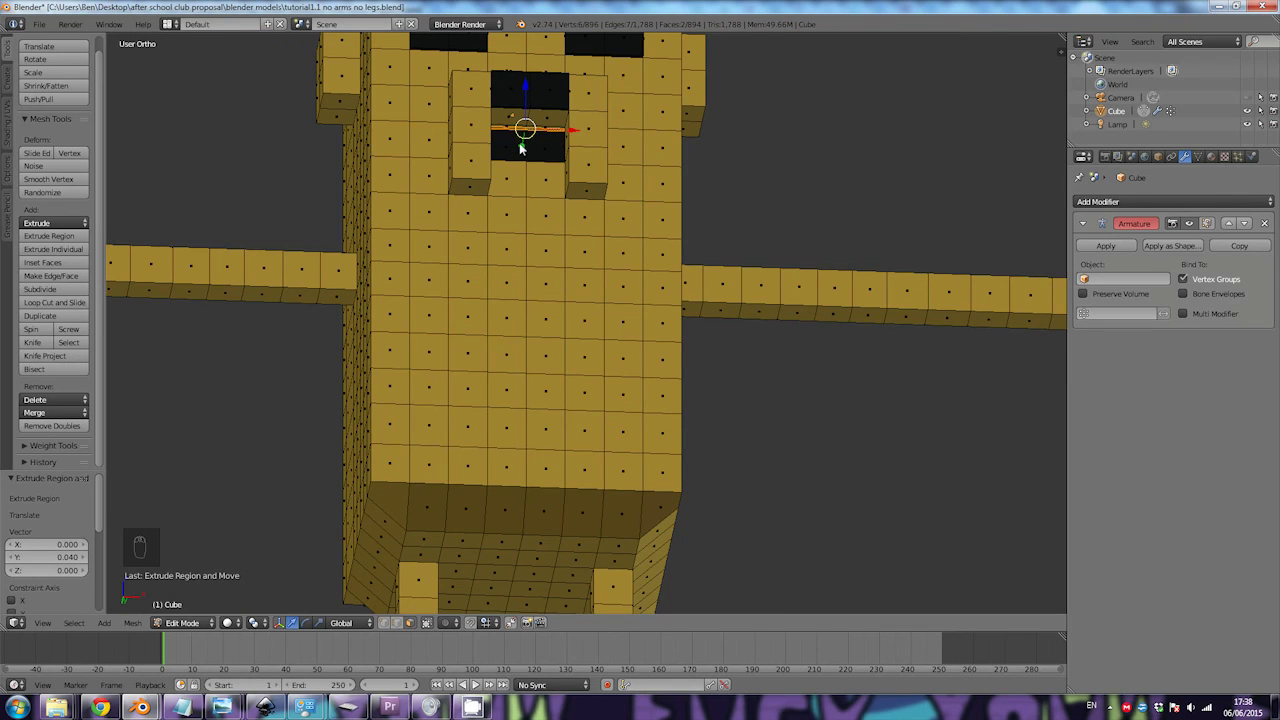
Step: Extrude the two narrow mouth faces downward by about 0.034 units in the front view
click(56, 622)
click(70, 543)
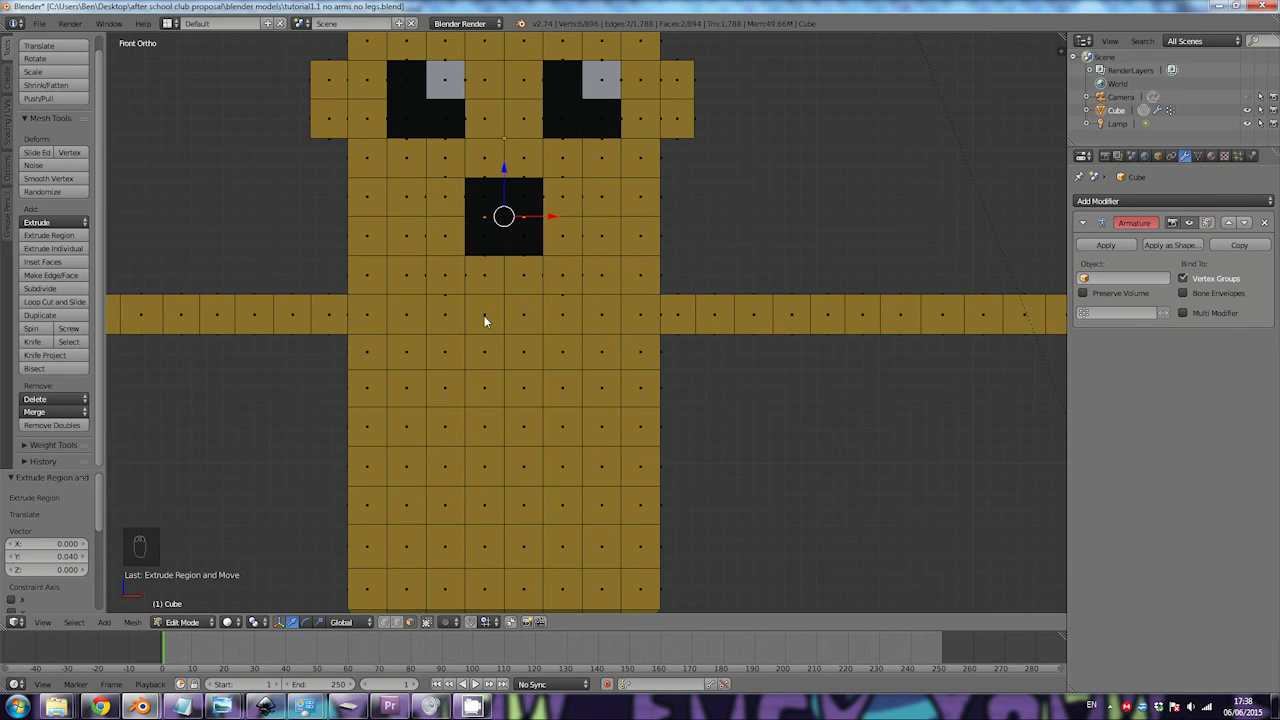
key(e)
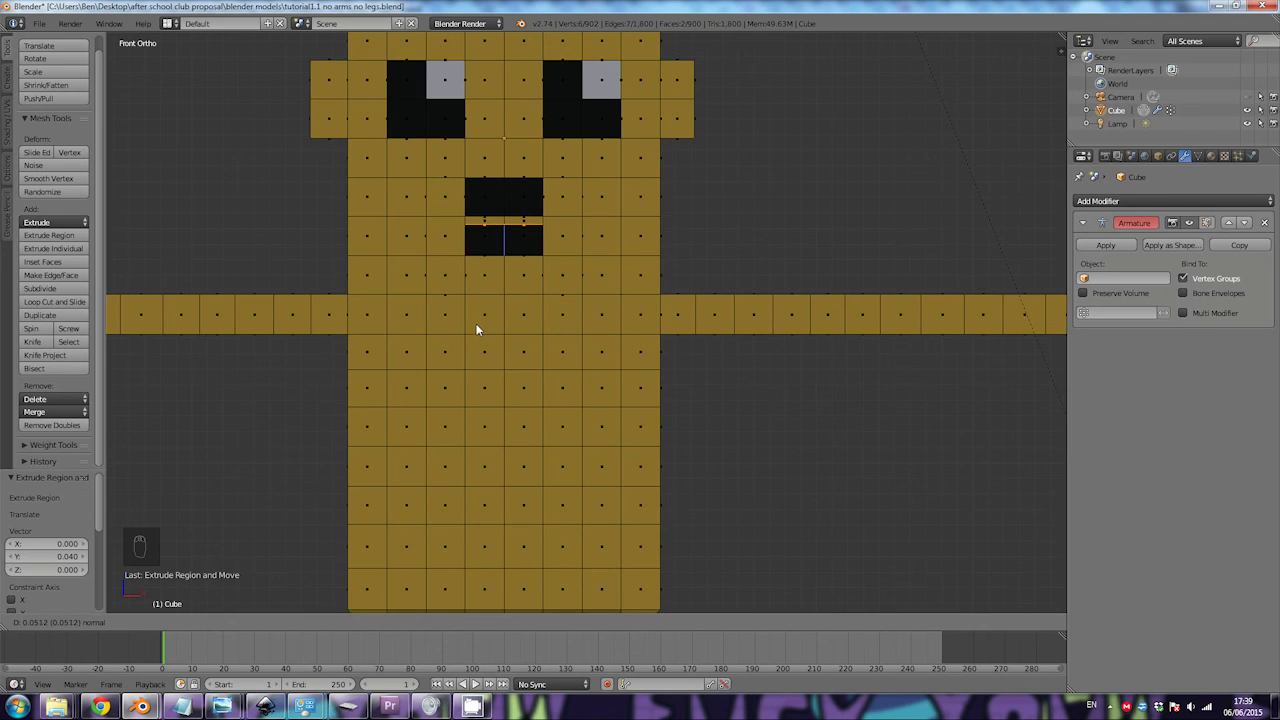
click(477, 327)
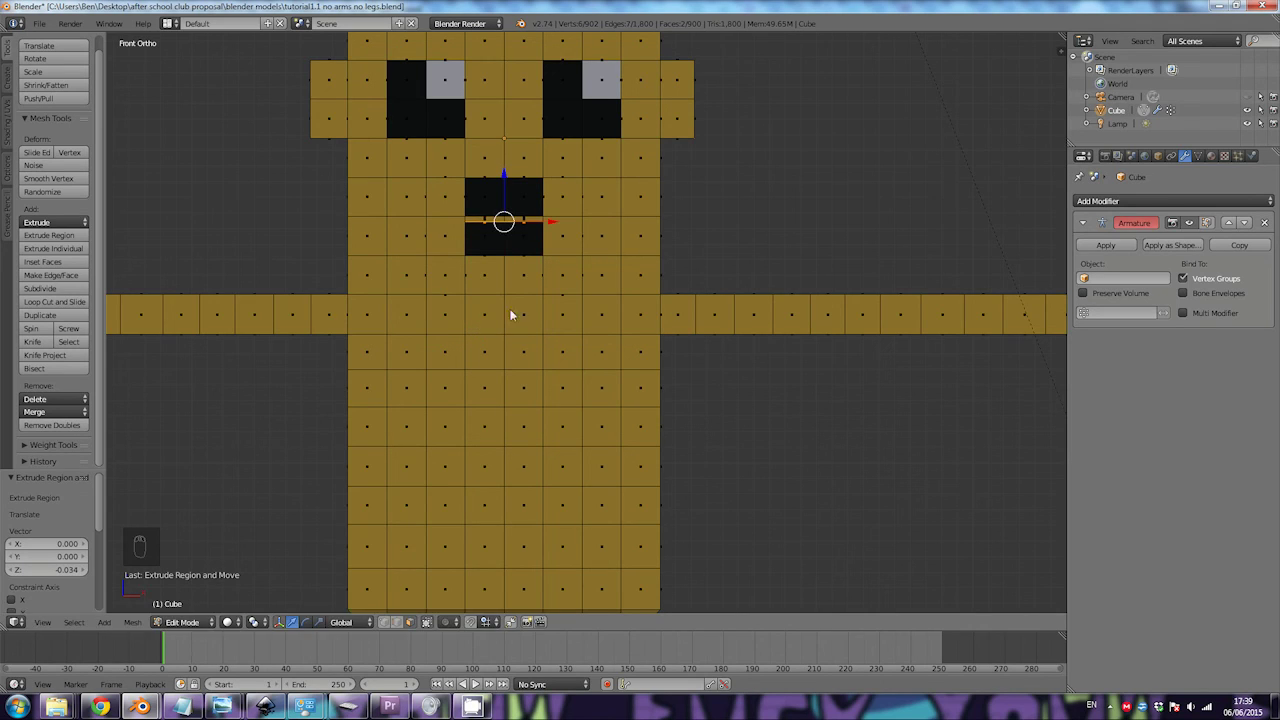
Step: Add the two front faces of the narrow strip in the mouth to the selection and assign the white material to the strip
shift+right_click(490, 222)
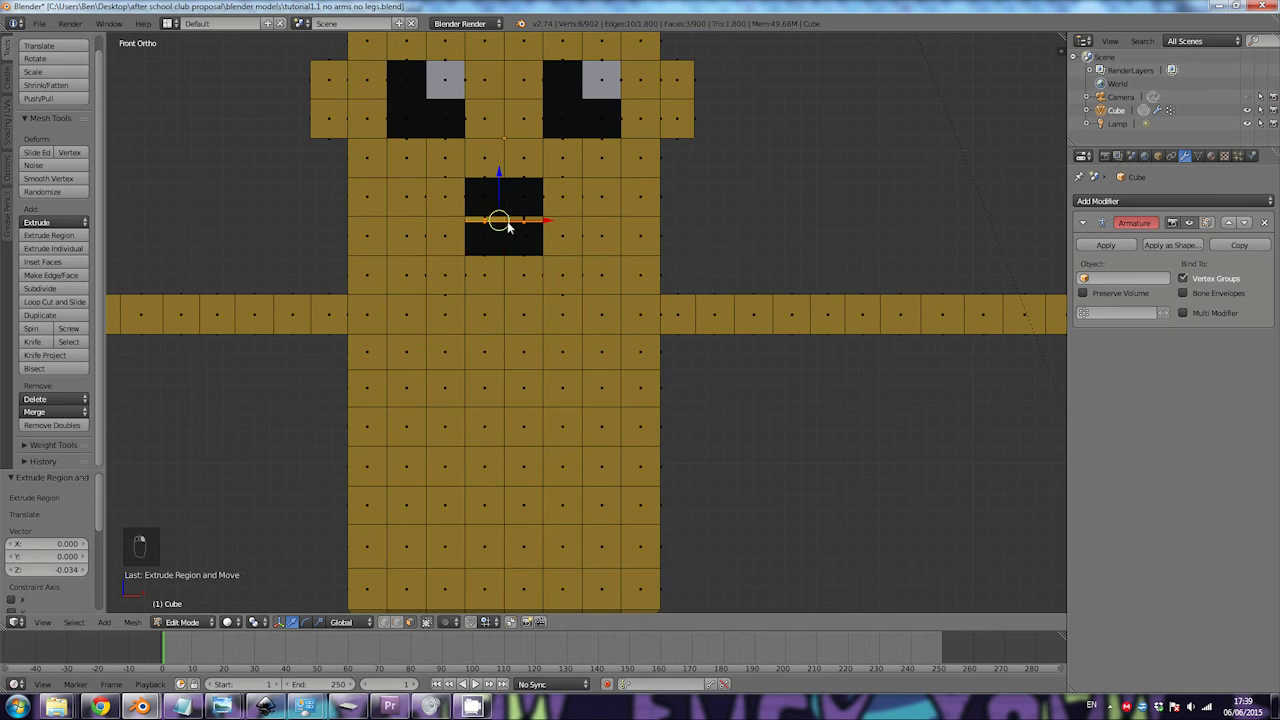
shift+right_click(517, 222)
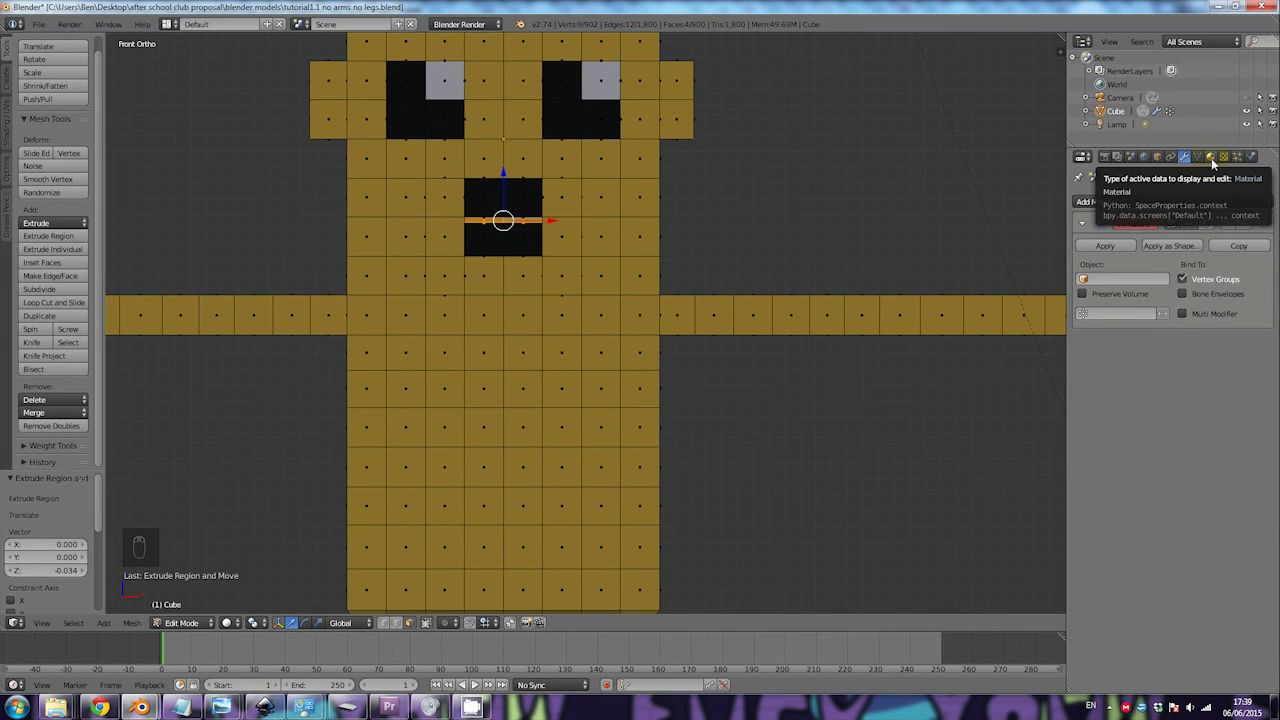
click(1211, 158)
click(1098, 234)
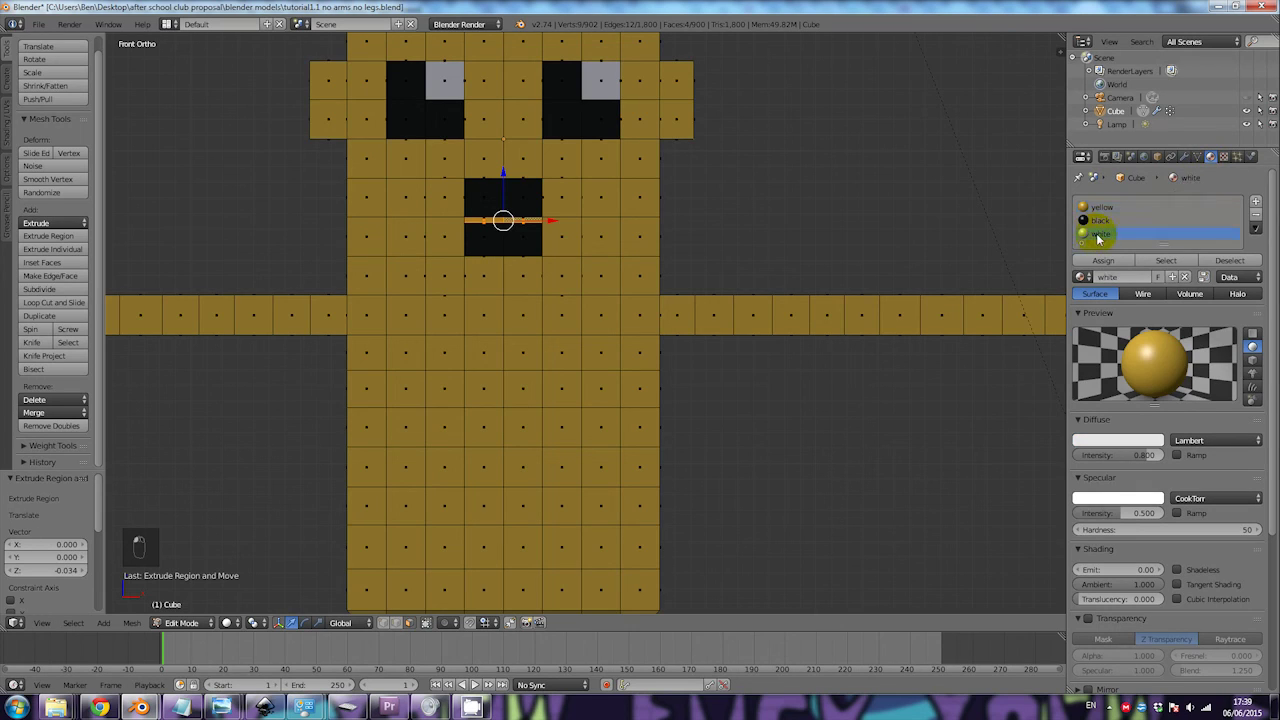
click(1097, 262)
click(443, 90)
click(600, 80)
click(1112, 229)
click(1110, 262)
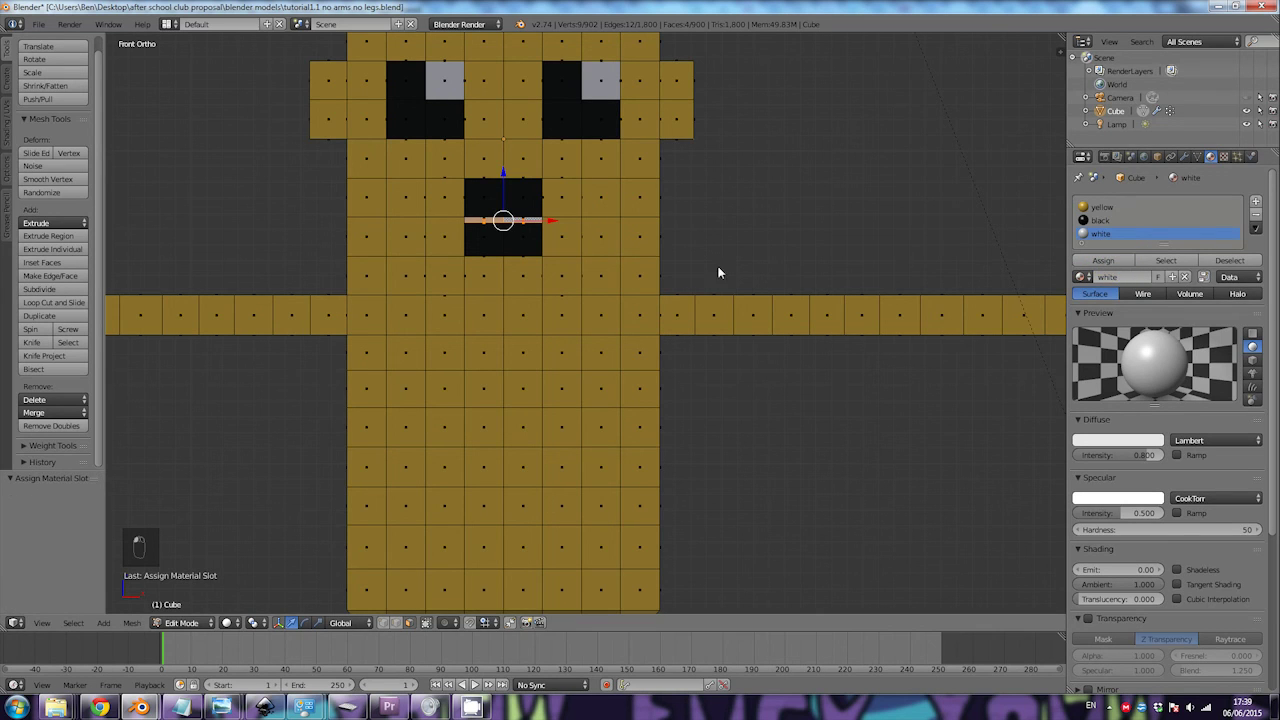
Step: Inspect the white teeth strip and the mouth recess up close, and the whole character from the front and side
mouse_move(577, 266)
middle_down()
mouse_move(613, 267)
mouse_move(566, 277)
mouse_move(597, 263)
middle_up()
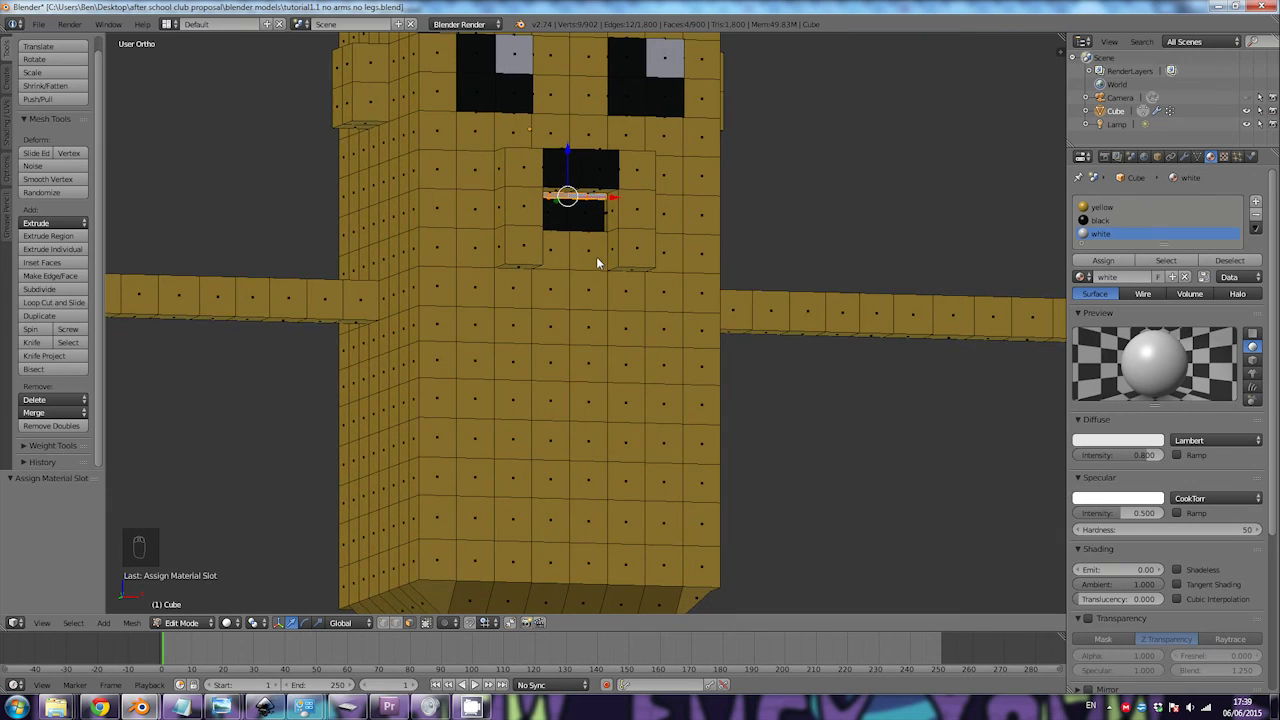
right_click(589, 226)
right_click(558, 225)
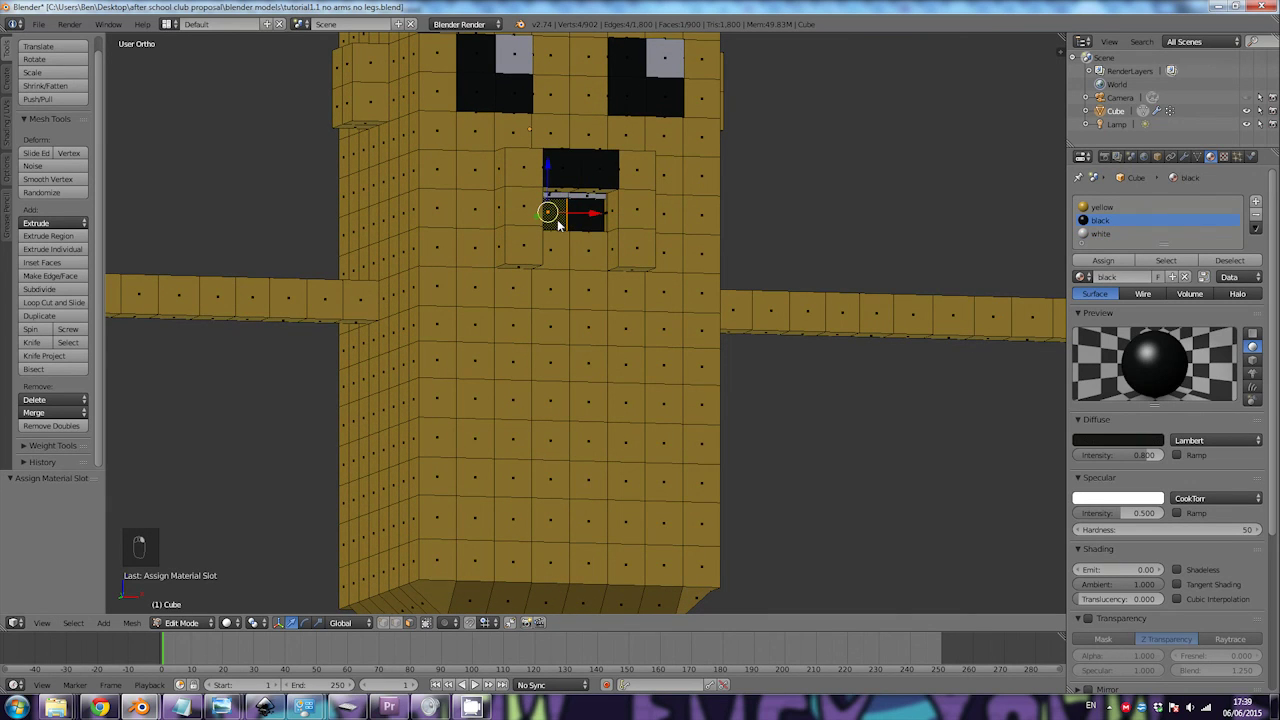
middle_drag(535, 352, 606, 342)
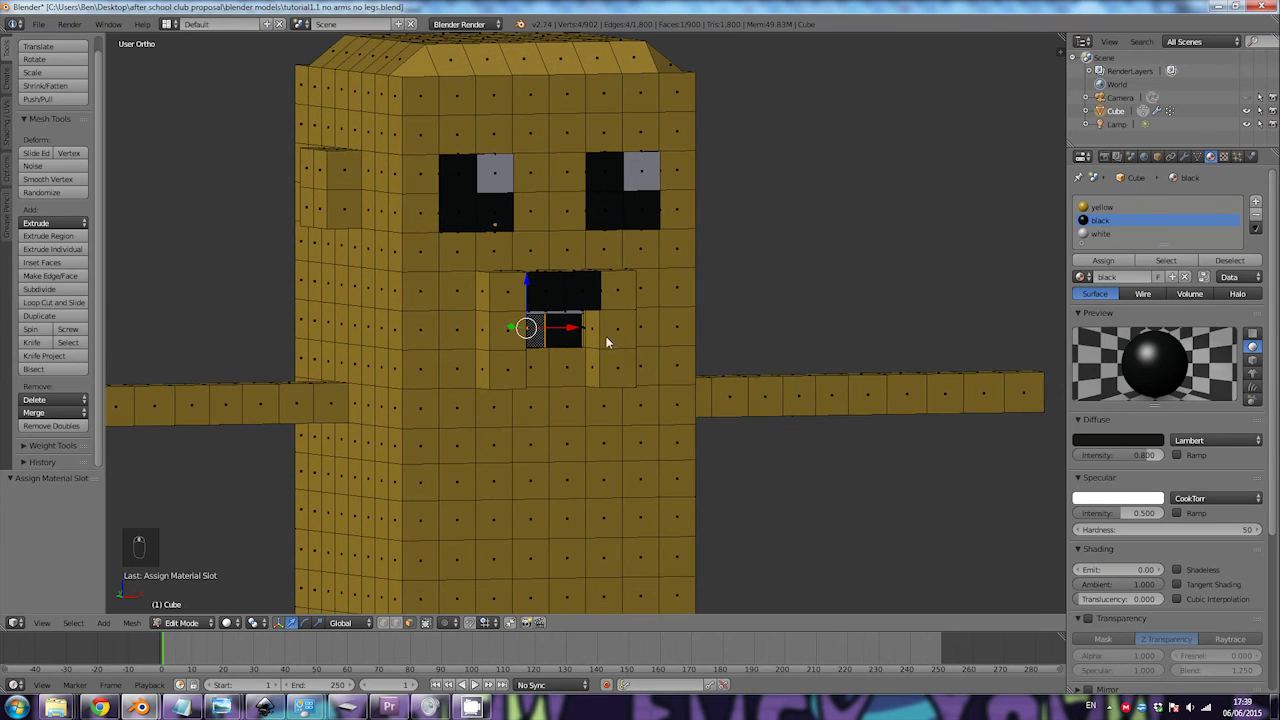
right_click(641, 340)
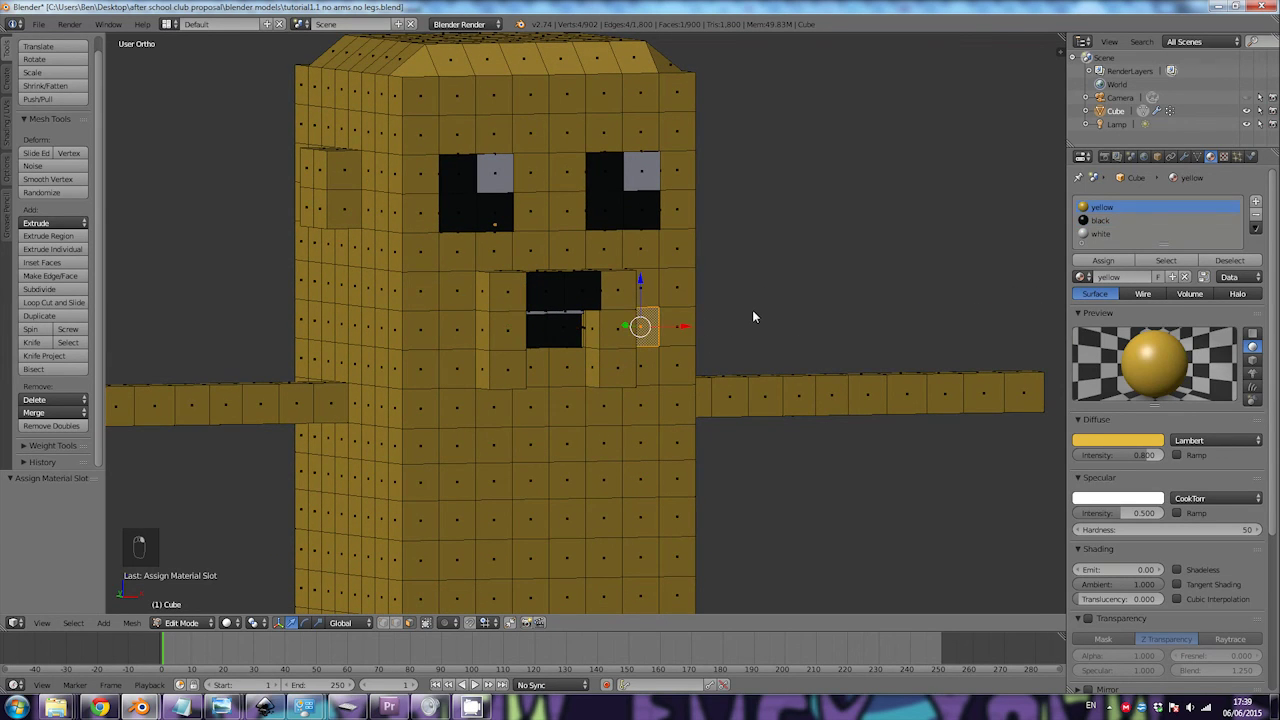
scroll(750, 420, down, 6)
middle_drag(737, 457, 692, 434)
scroll(674, 460, down, 1)
middle_drag(676, 481, 677, 520)
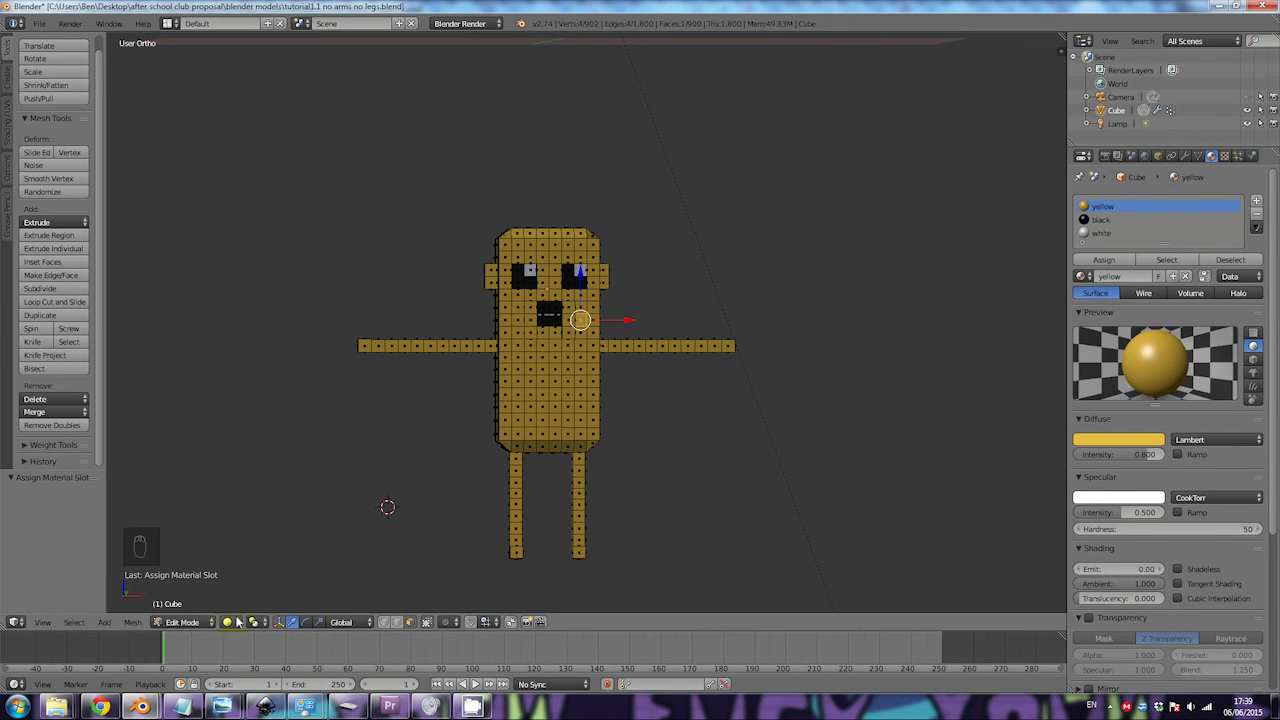
middle_drag(551, 477, 405, 475)
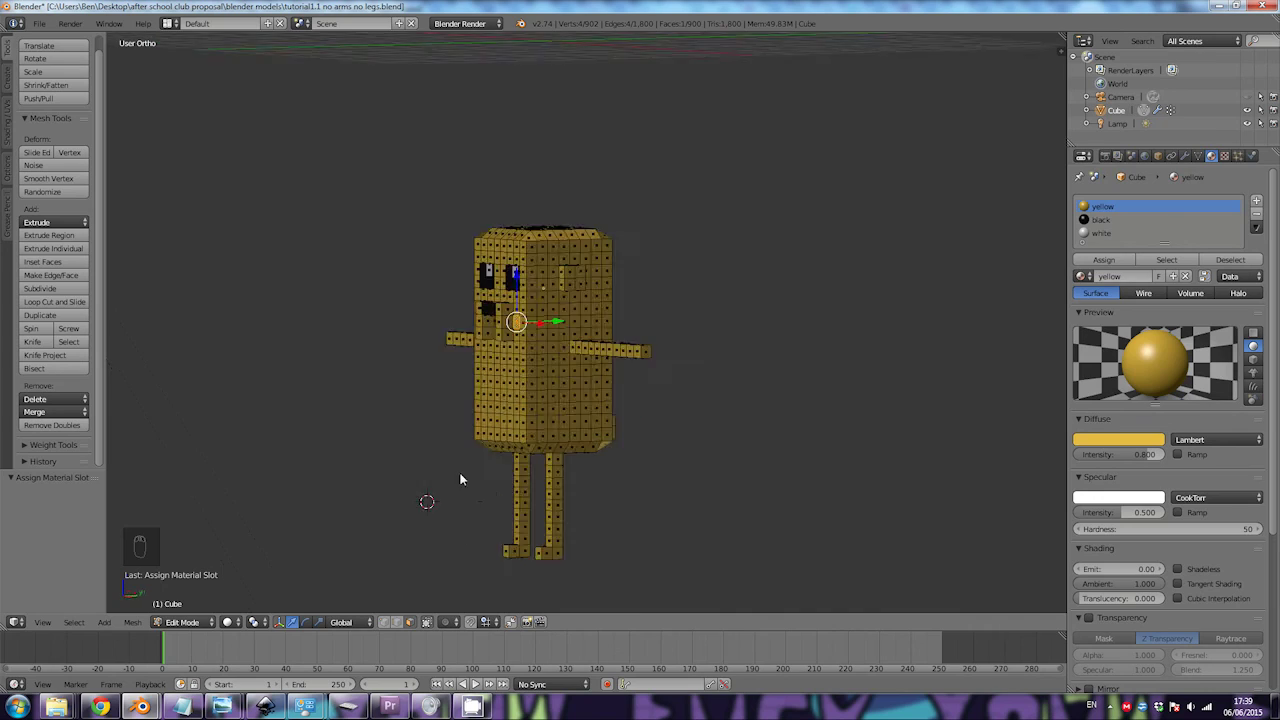